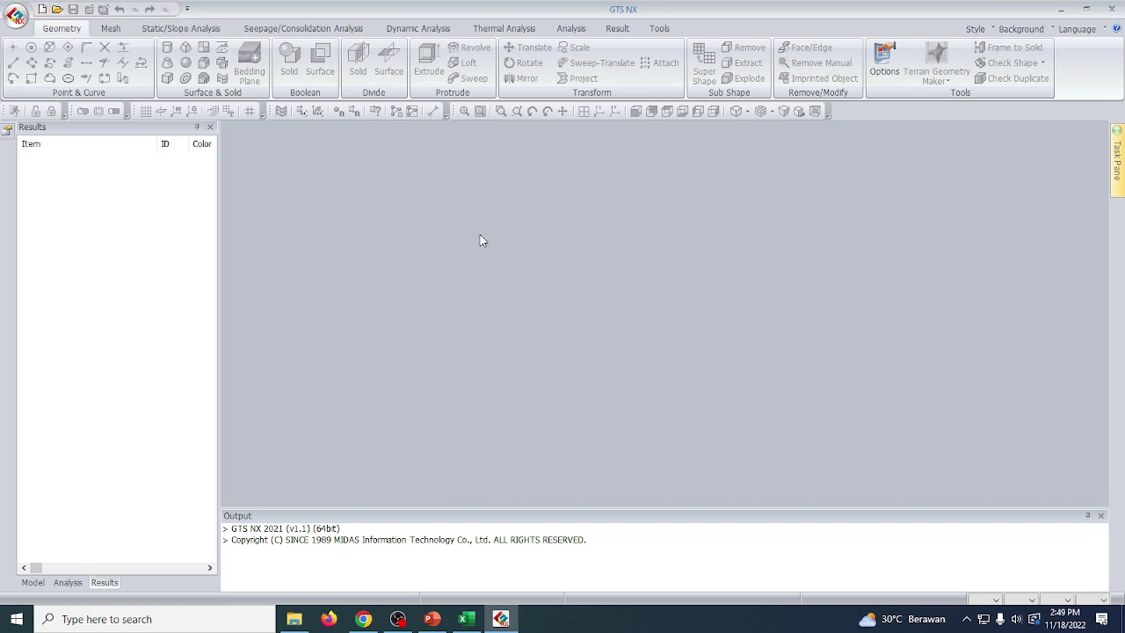
# Create a new project with a 2D model type and gravity in the Y direction.
pyautogui.hotkey('ctrl', 'n')
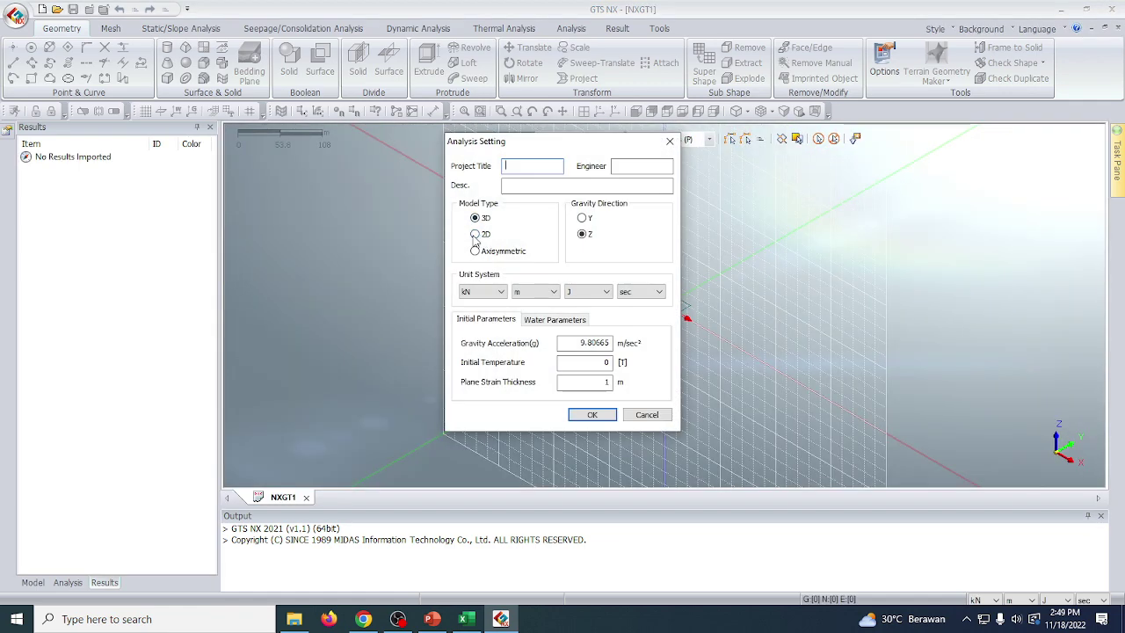
pyautogui.click(476, 234)
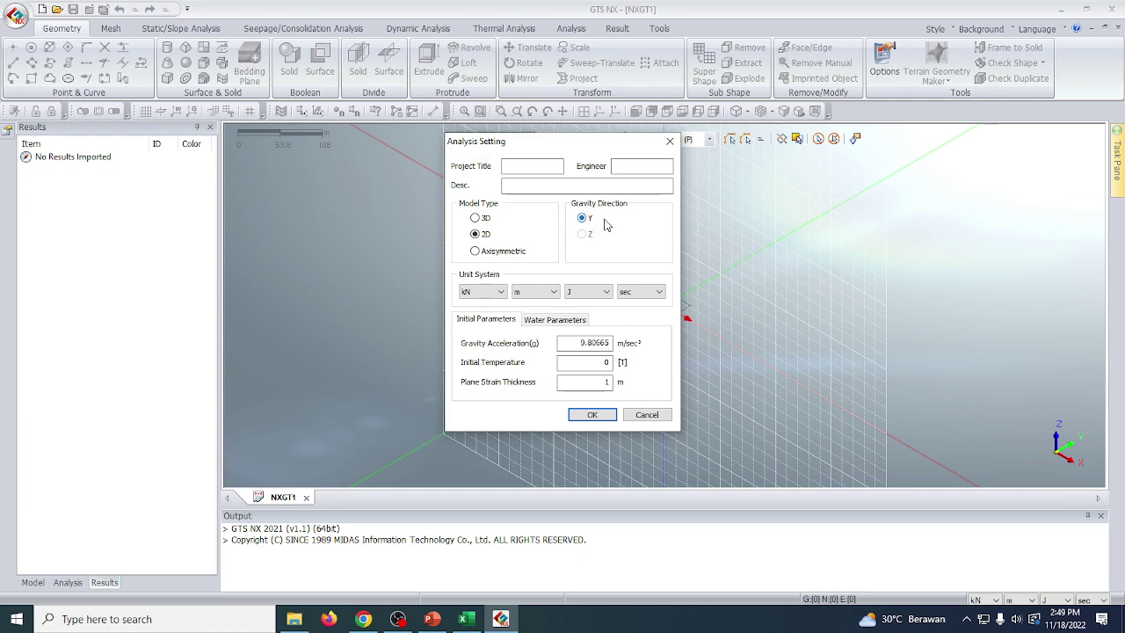
pyautogui.click(586, 416)
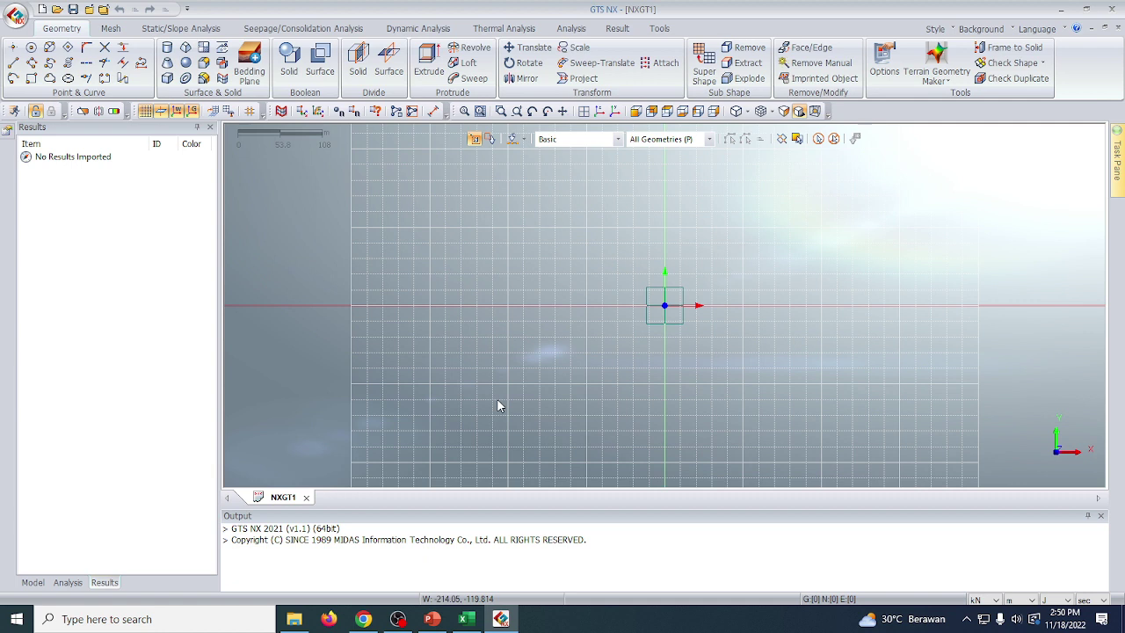
# Define the work grid with a width of 0.5 m and a user-defined number of 20.
pyautogui.click(229, 111)
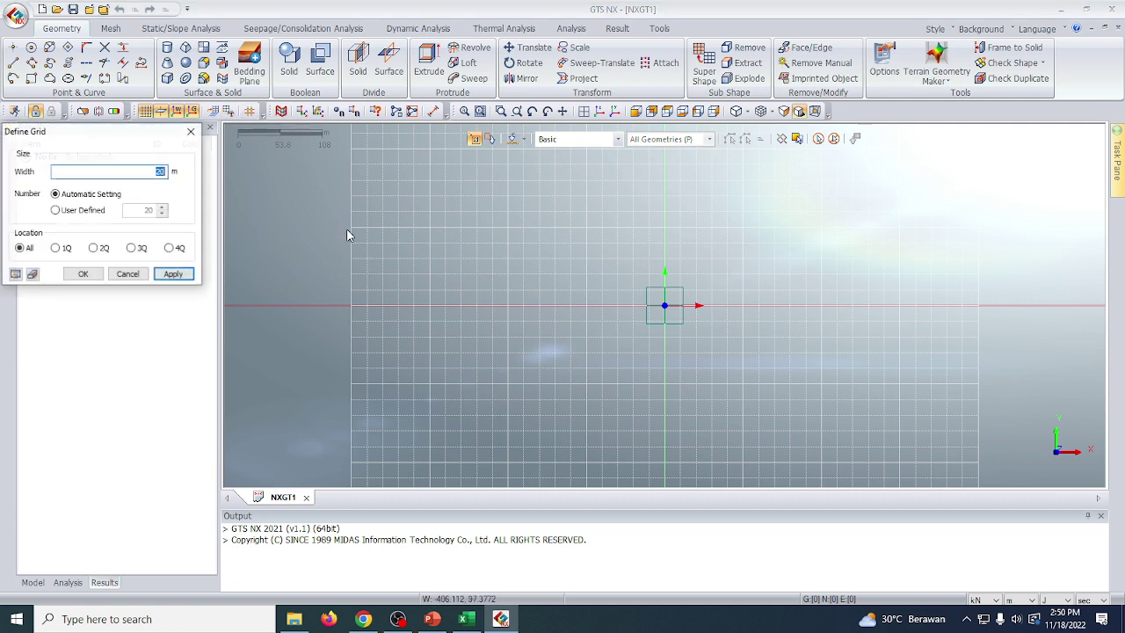
pyautogui.doubleClick(164, 171)
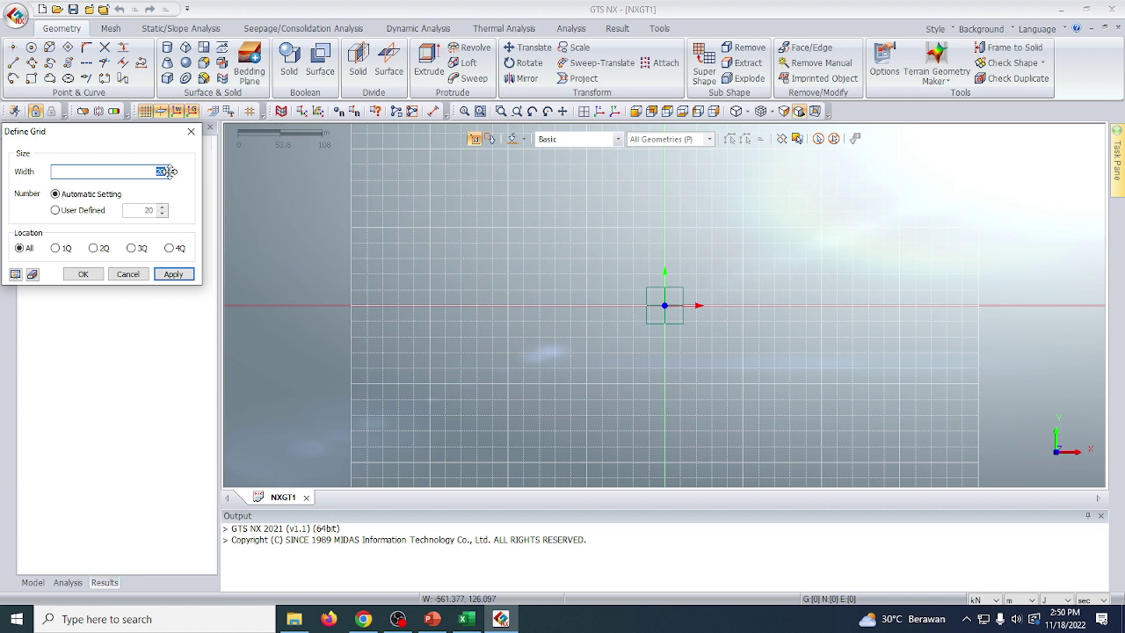
pyautogui.write('0.5')
pyautogui.click(61, 212)
pyautogui.click(140, 210)
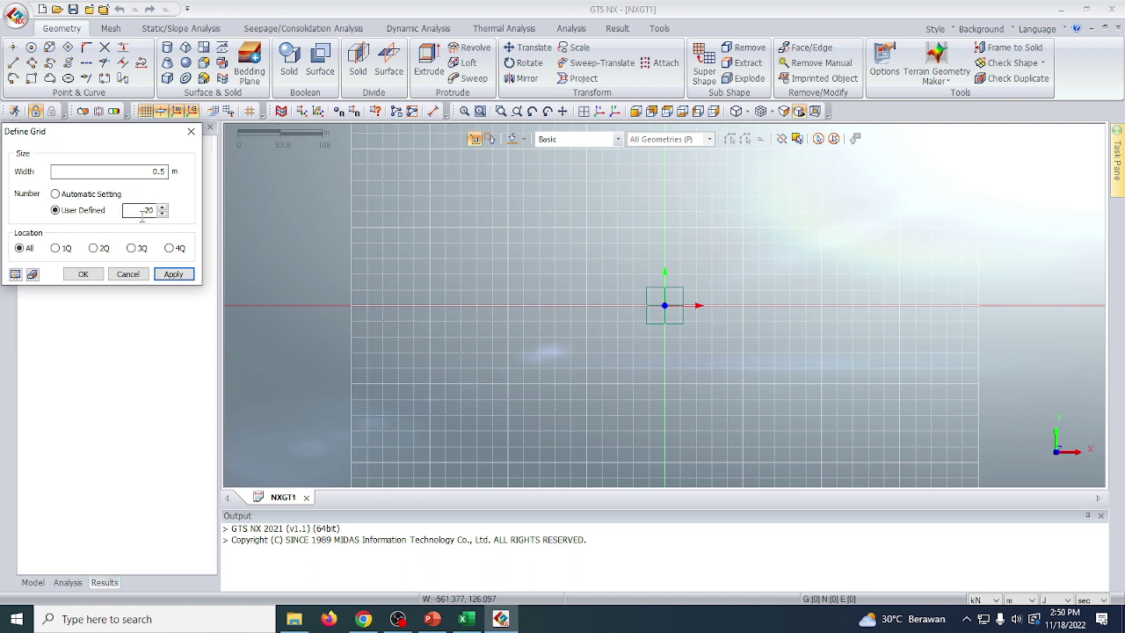
pyautogui.click(83, 273)
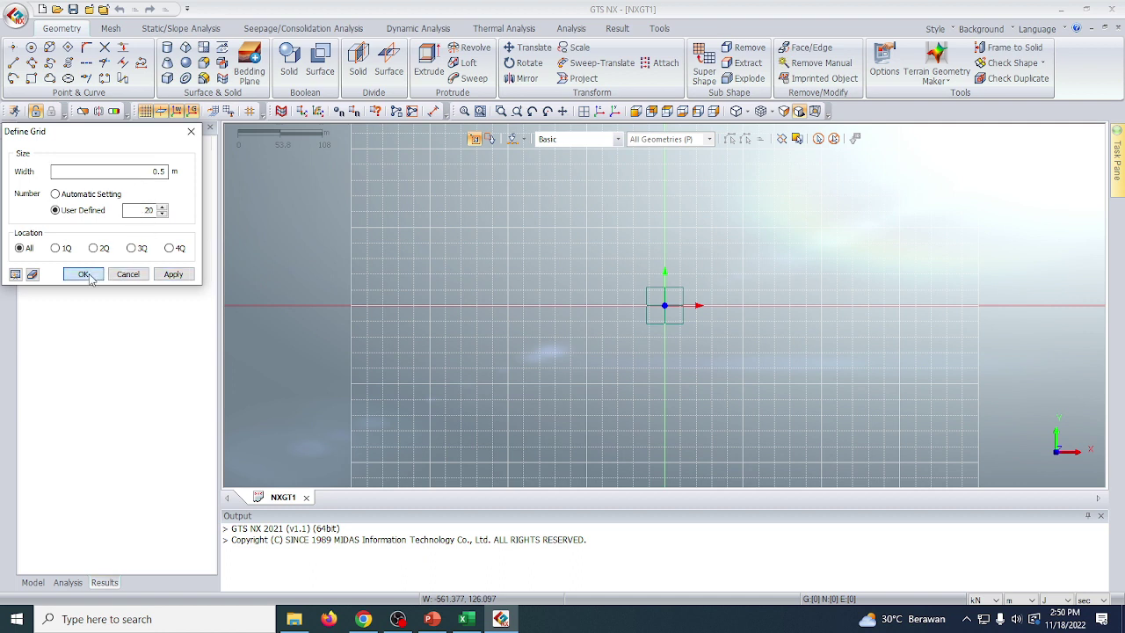
# Measure the grid's full width along the X axis between its two outer edges.
pyautogui.scroll(5, 667, 308)
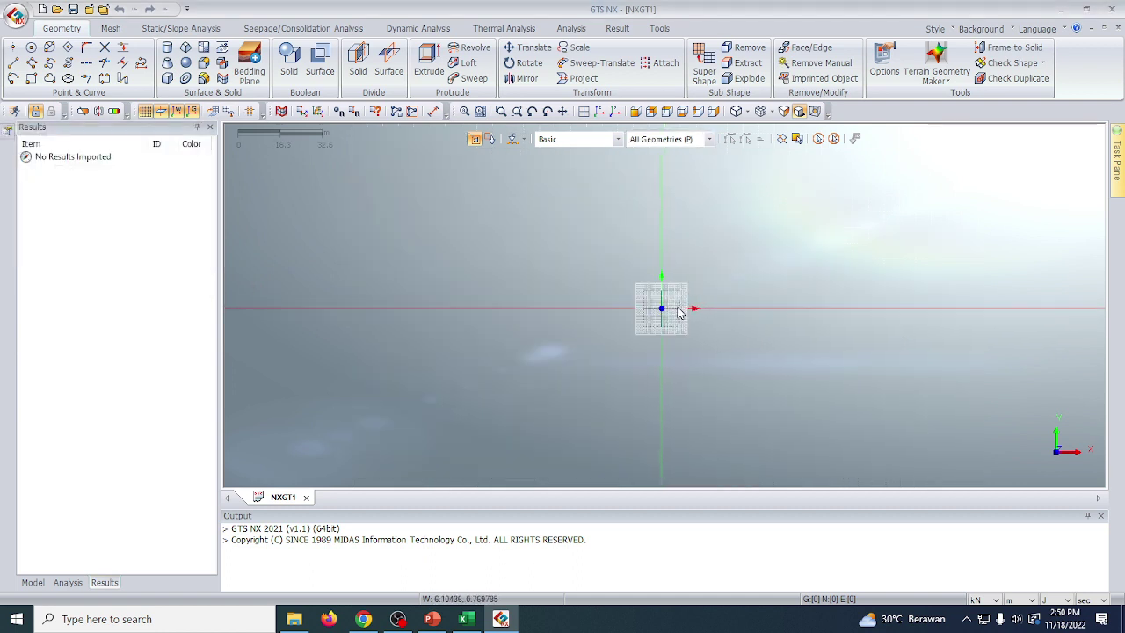
pyautogui.scroll(3, 668, 315)
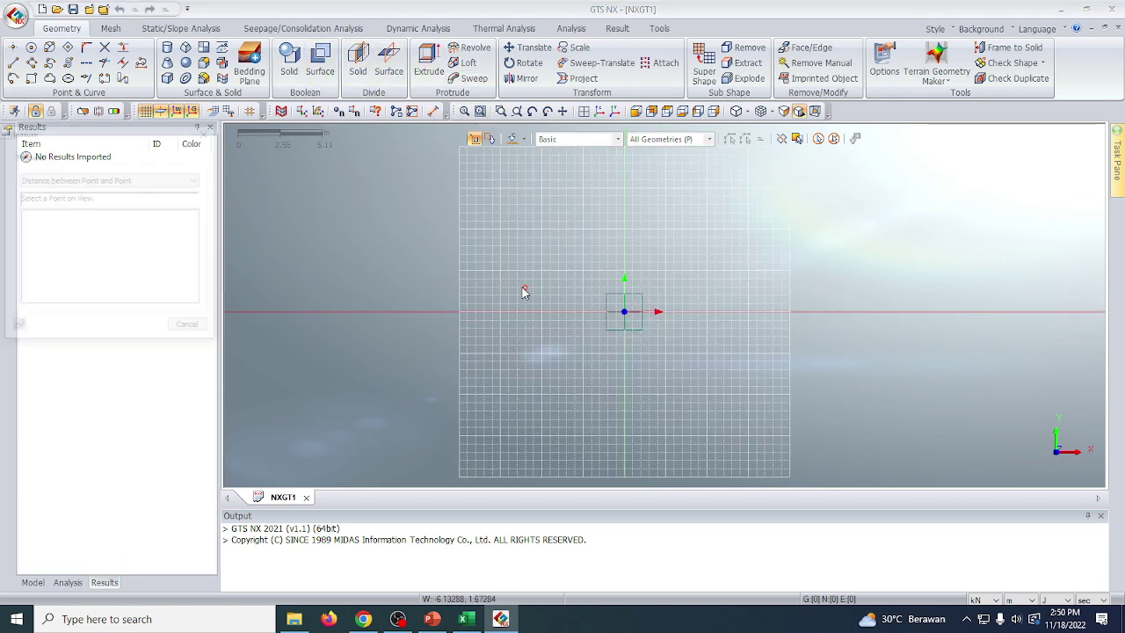
pyautogui.click(433, 110)
pyautogui.click(461, 314)
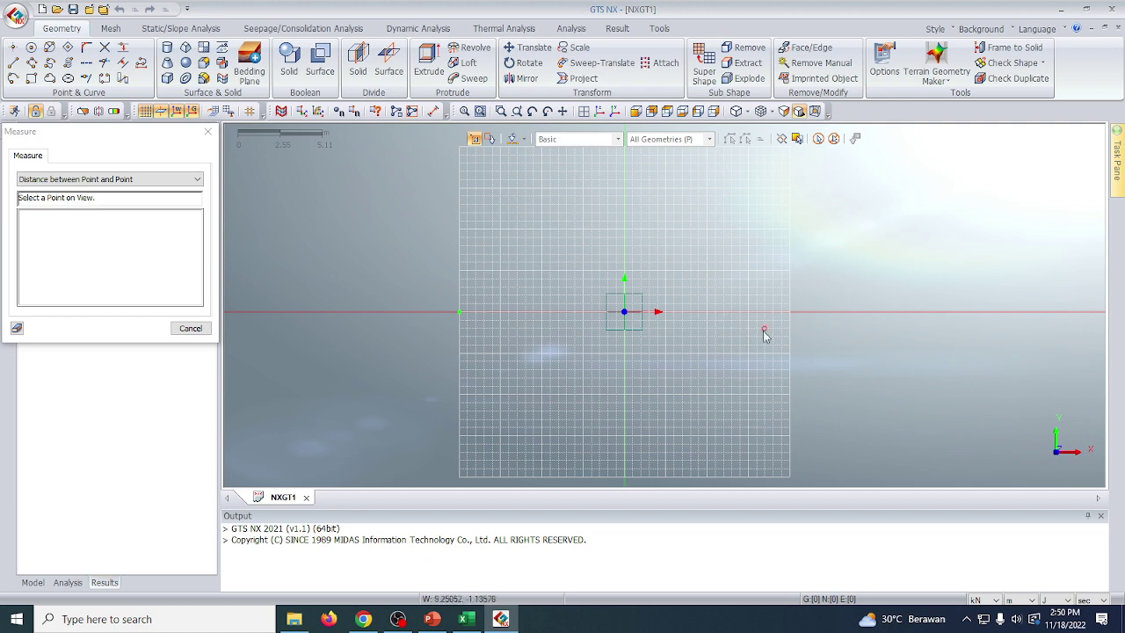
pyautogui.click(786, 315)
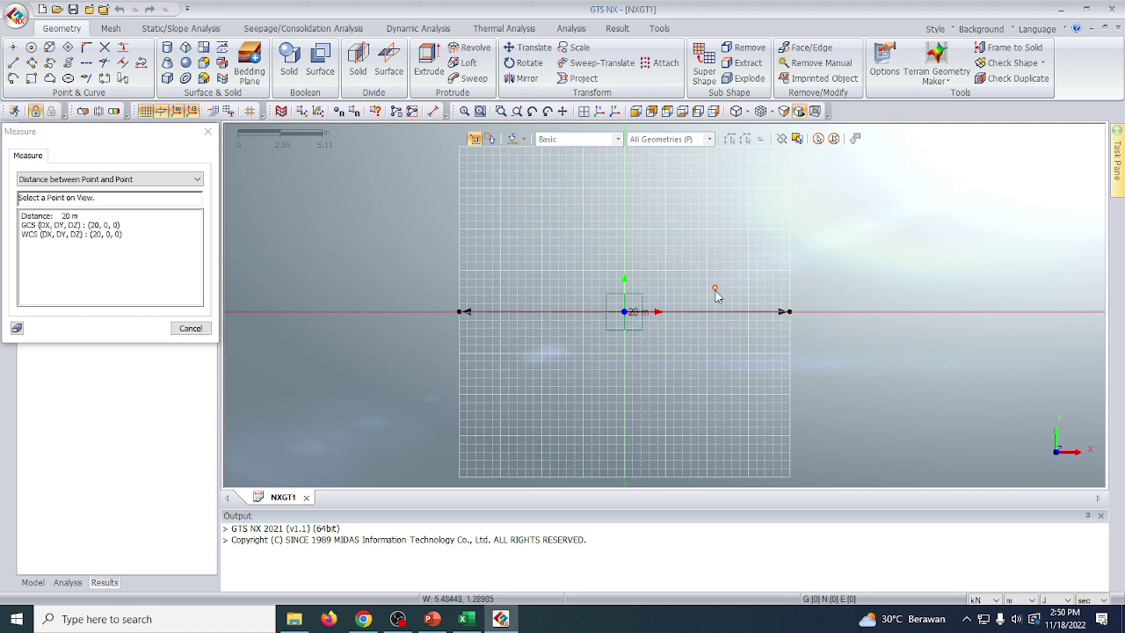
pyautogui.press('Escape')
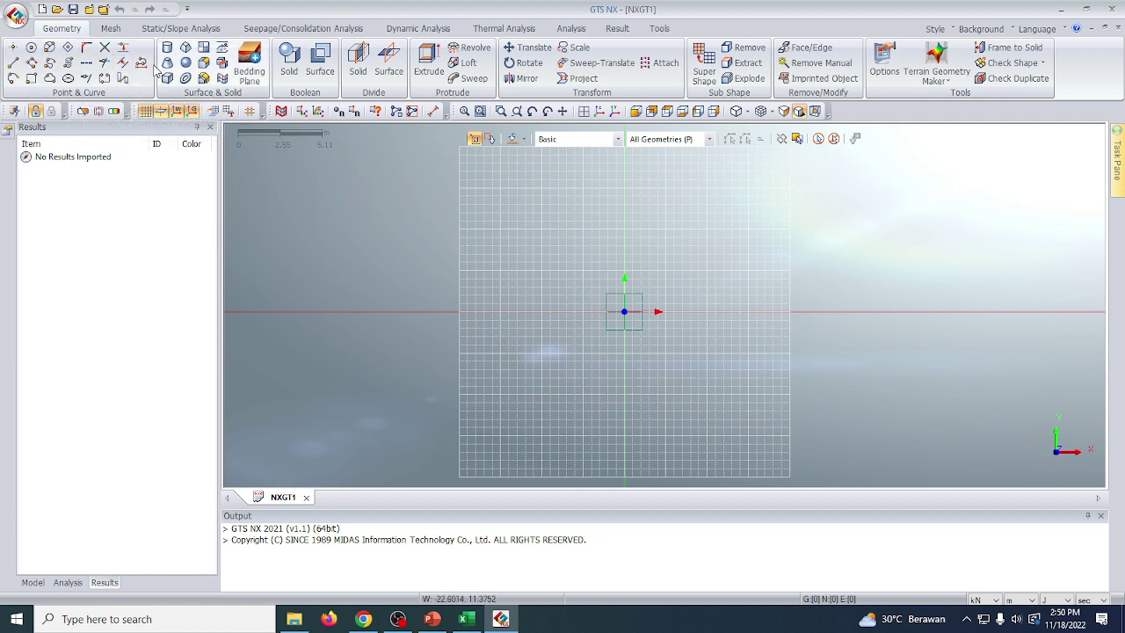
# Draw a rectangle with Make Face enabled from (-10, 0) to (10, -10) as the soil block.
pyautogui.click(32, 77)
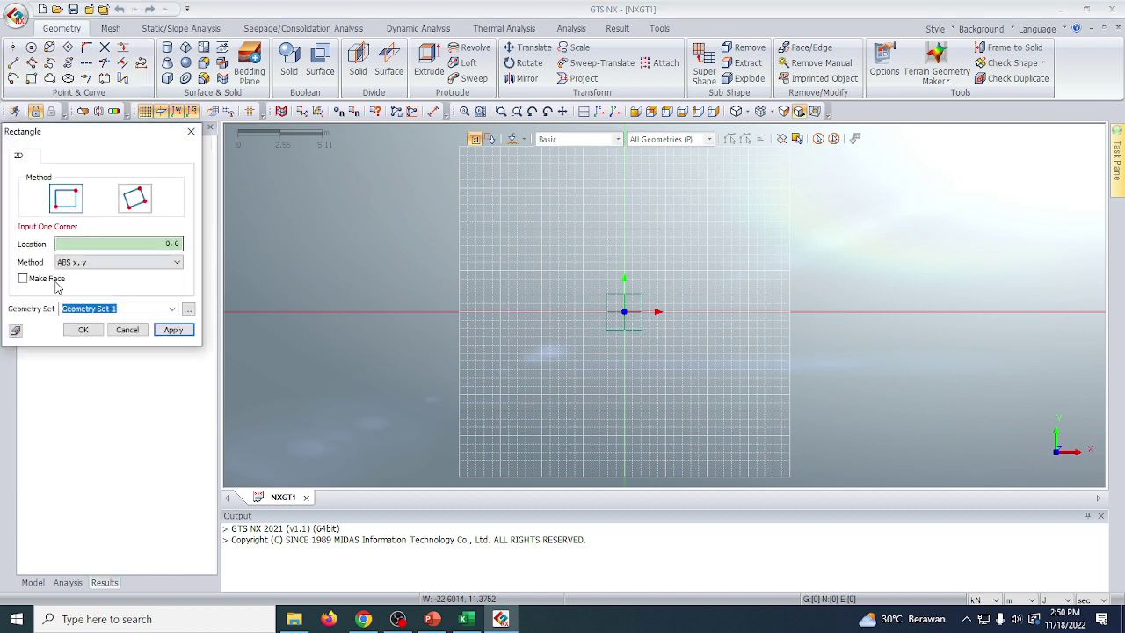
pyautogui.click(22, 278)
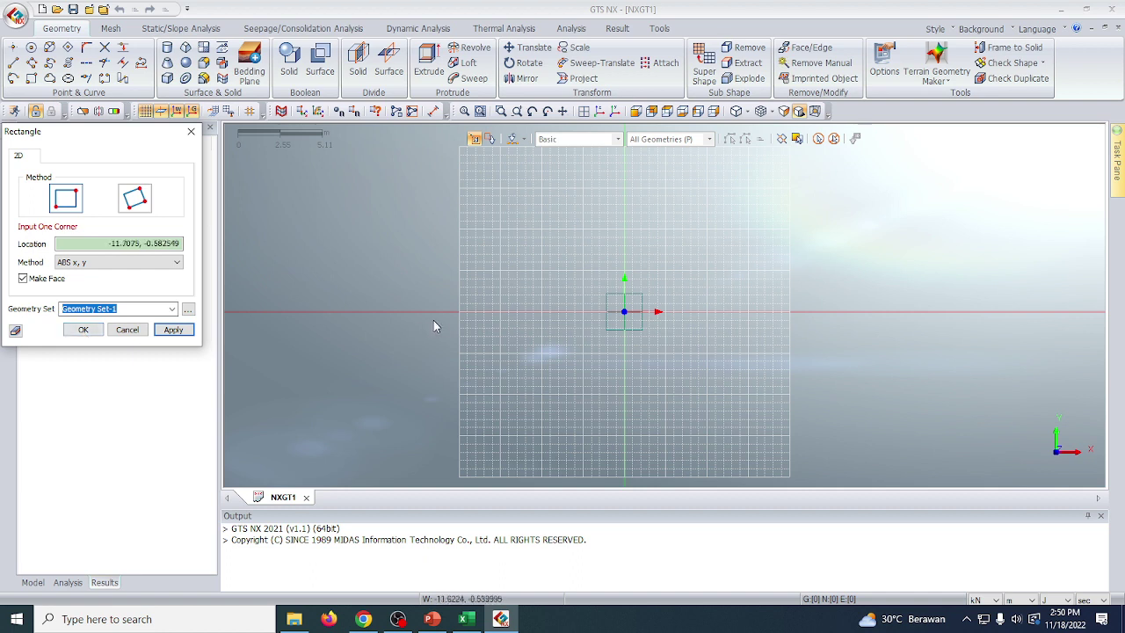
pyautogui.click(459, 312)
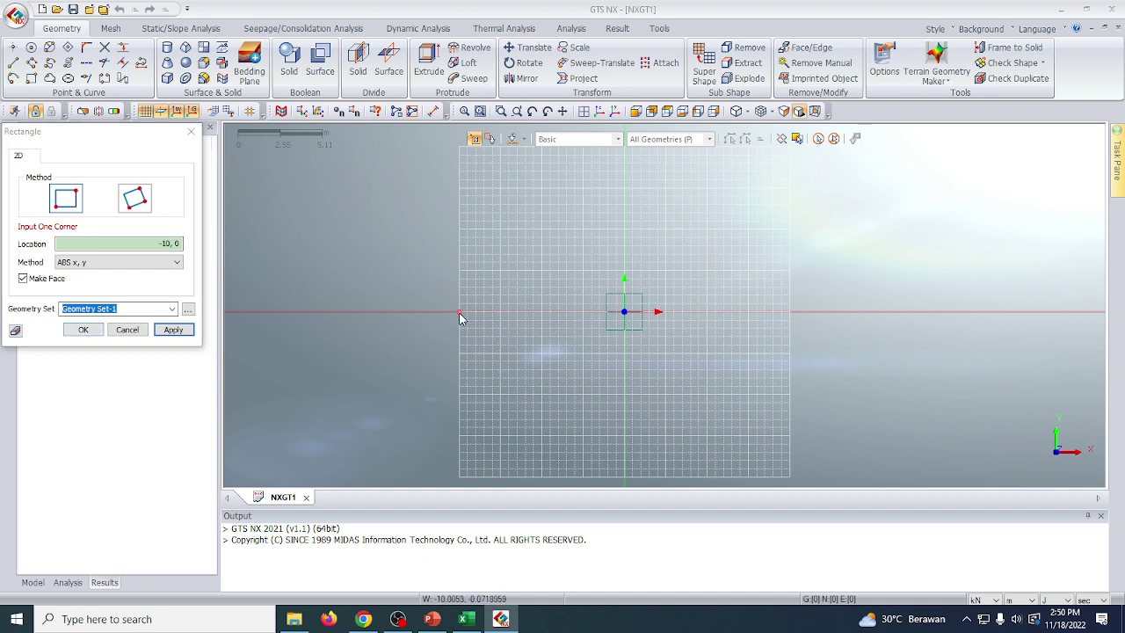
pyautogui.click(790, 476)
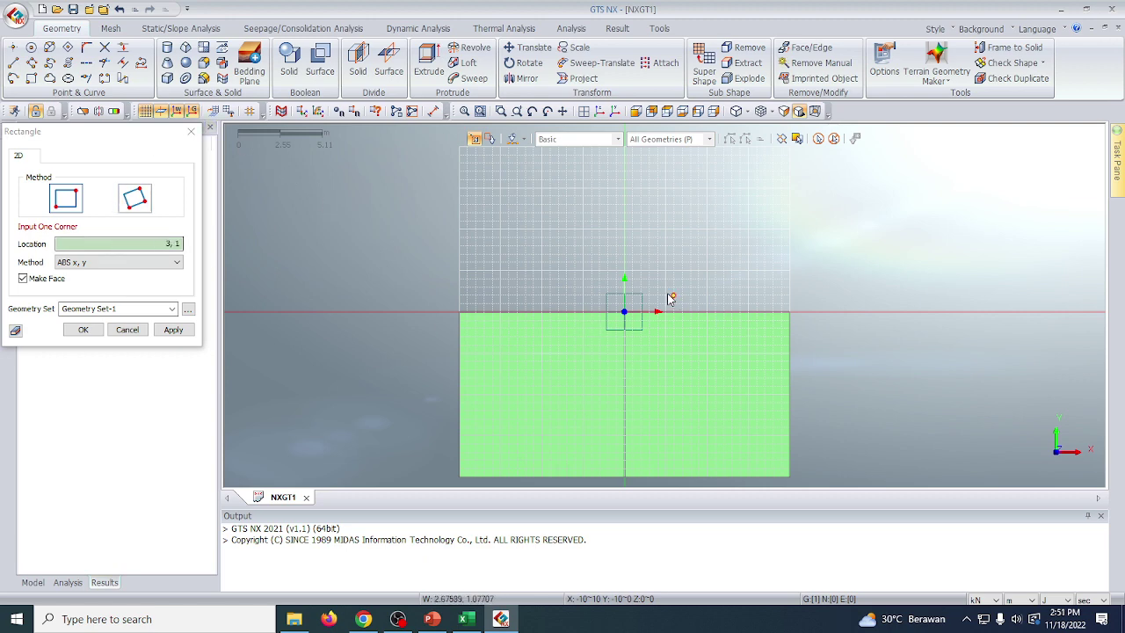
# Draw a rectangle with Make Face enabled from (-0.5, 0) to (0.5, 0.5), on top of the soil block.
pyautogui.scroll(2, 659, 299)
pyautogui.scroll(3, 628, 312)
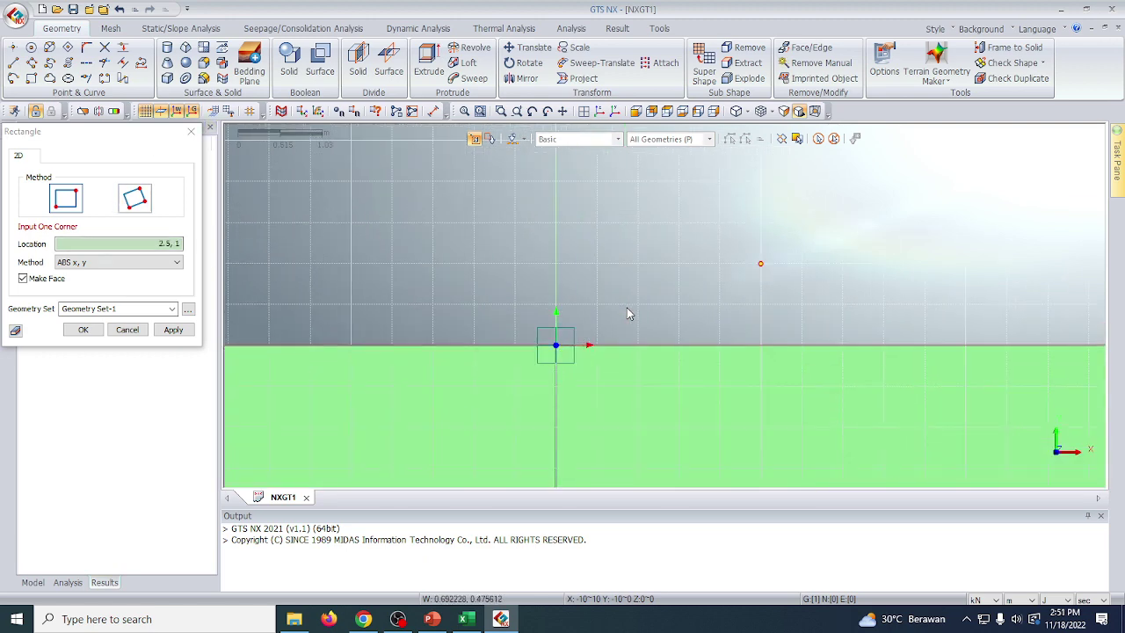
pyautogui.click(517, 347)
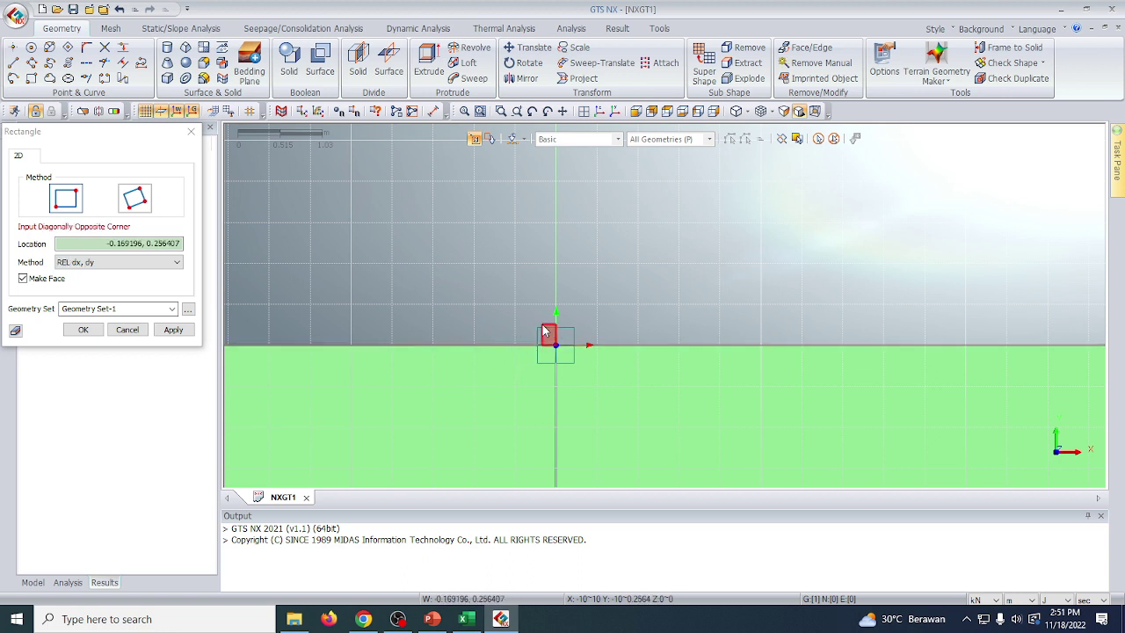
pyautogui.press('Escape')
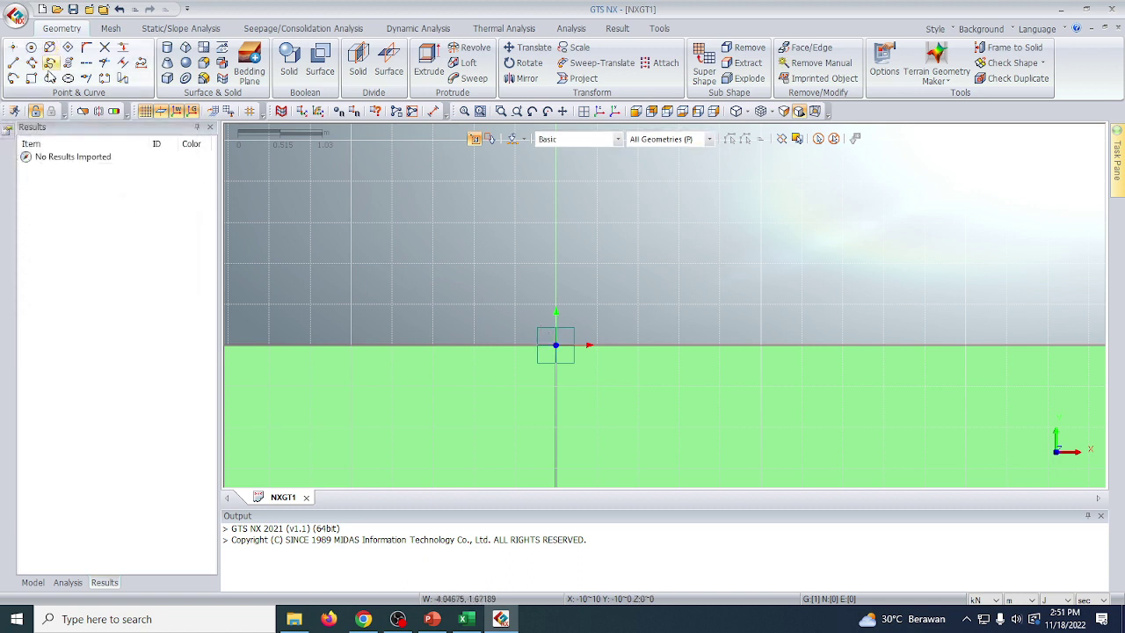
pyautogui.click(32, 80)
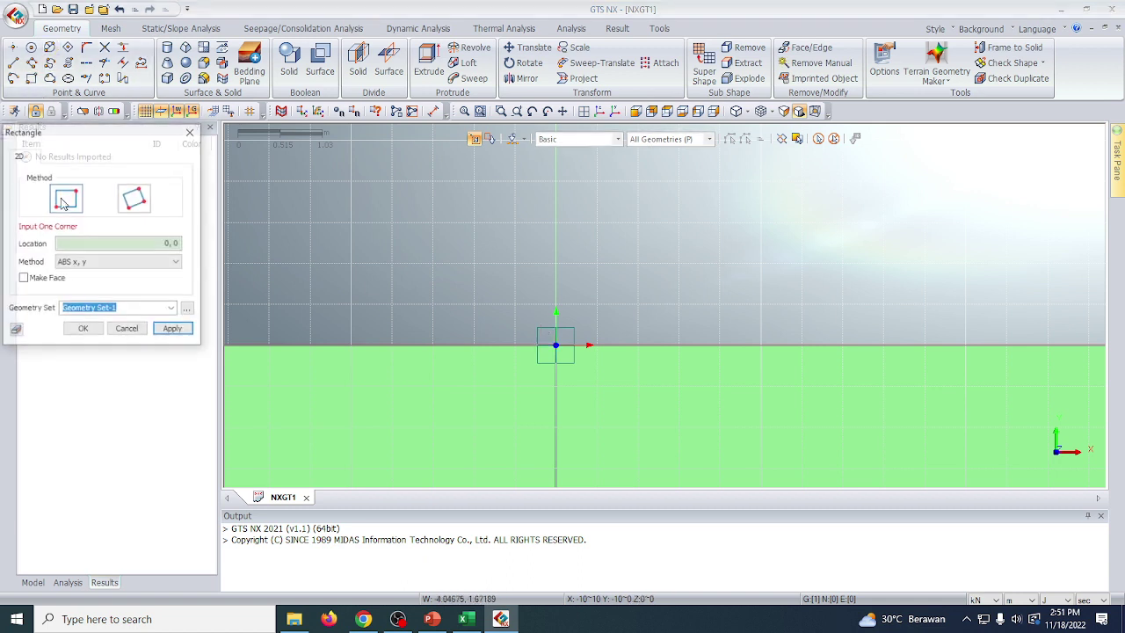
pyautogui.click(43, 279)
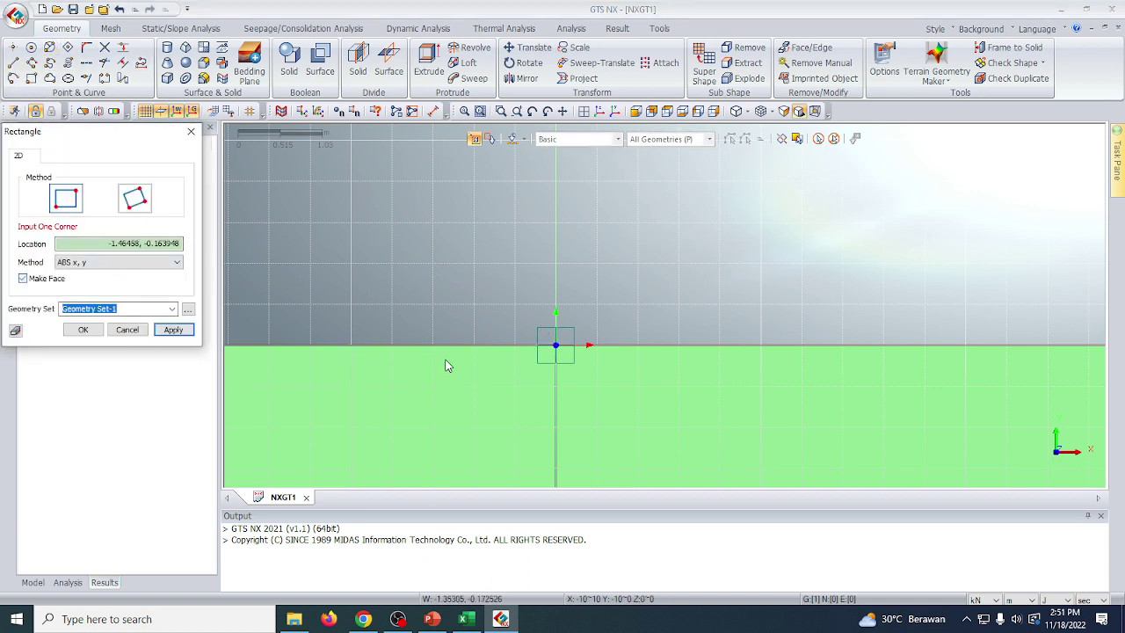
pyautogui.click(515, 346)
pyautogui.click(594, 307)
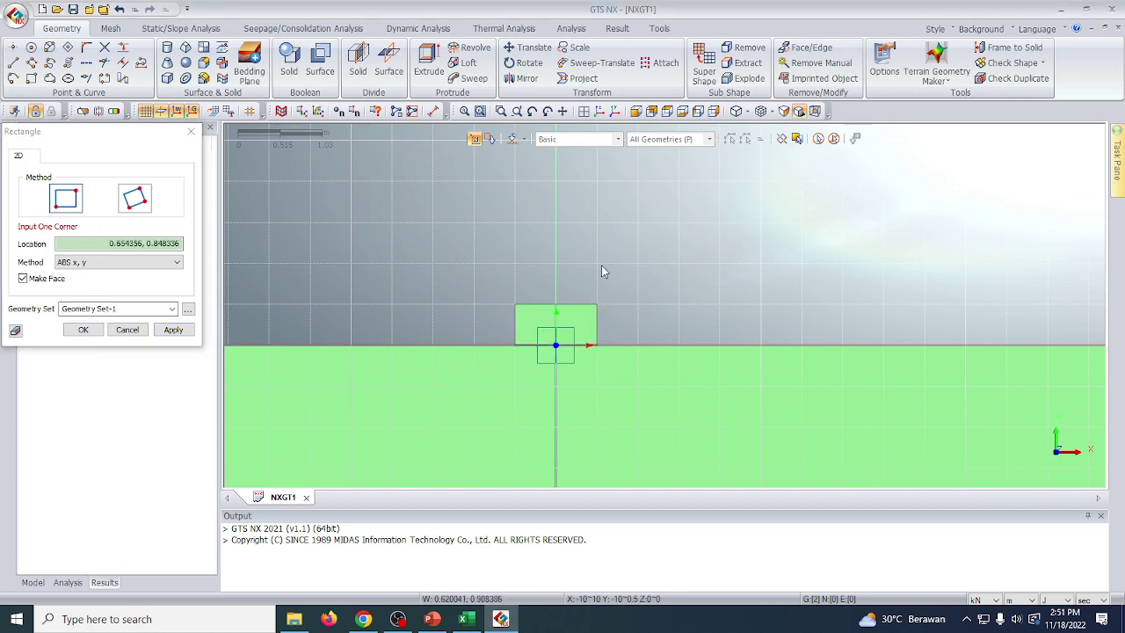
# With Make Face disabled, draw two nested rectangles below the footing: 2 m by 1 m from (-1, 0) and 5 m by 2.5 m from (-2.5, 0).
pyautogui.scroll(-4, 504, 267)
pyautogui.scroll(-2, 527, 271)
pyautogui.scroll(4, 439, 264)
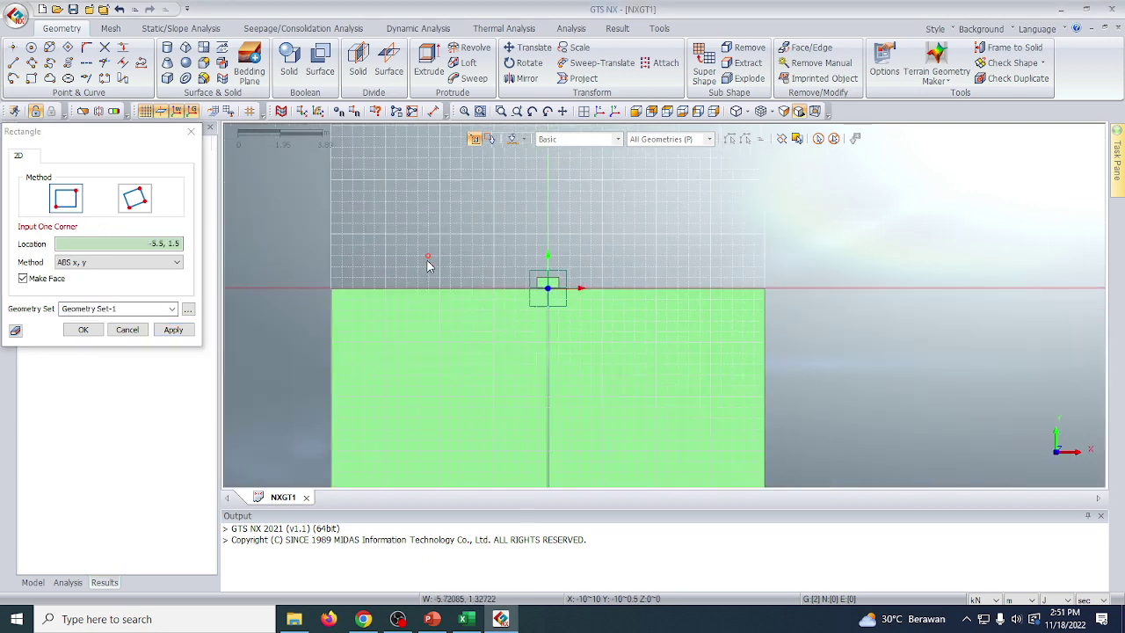
pyautogui.click(23, 278)
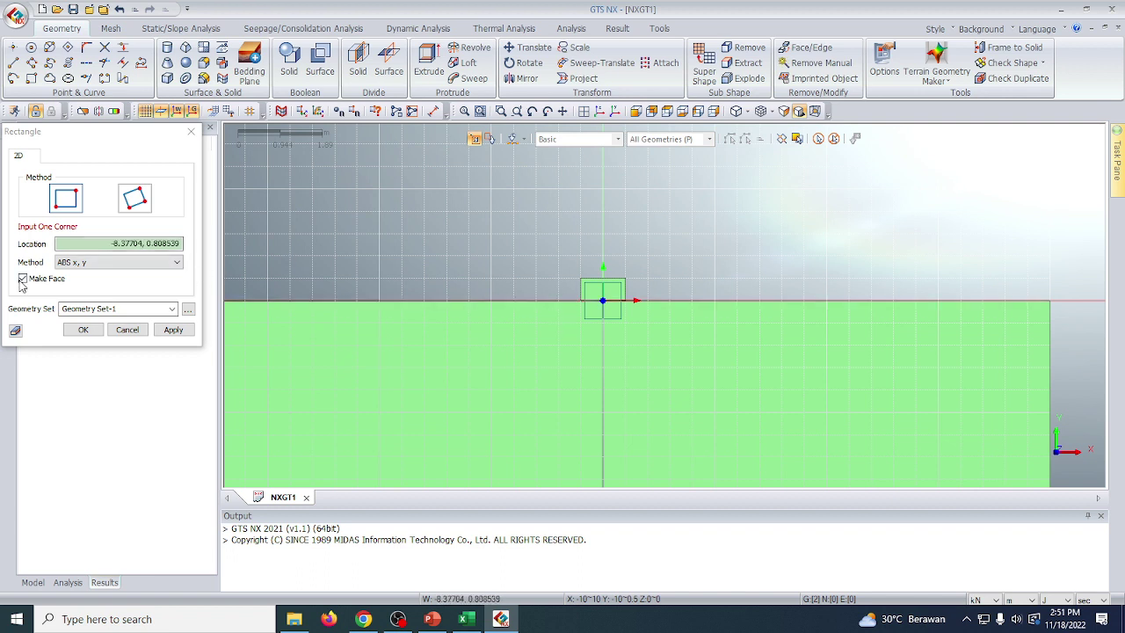
pyautogui.click(559, 302)
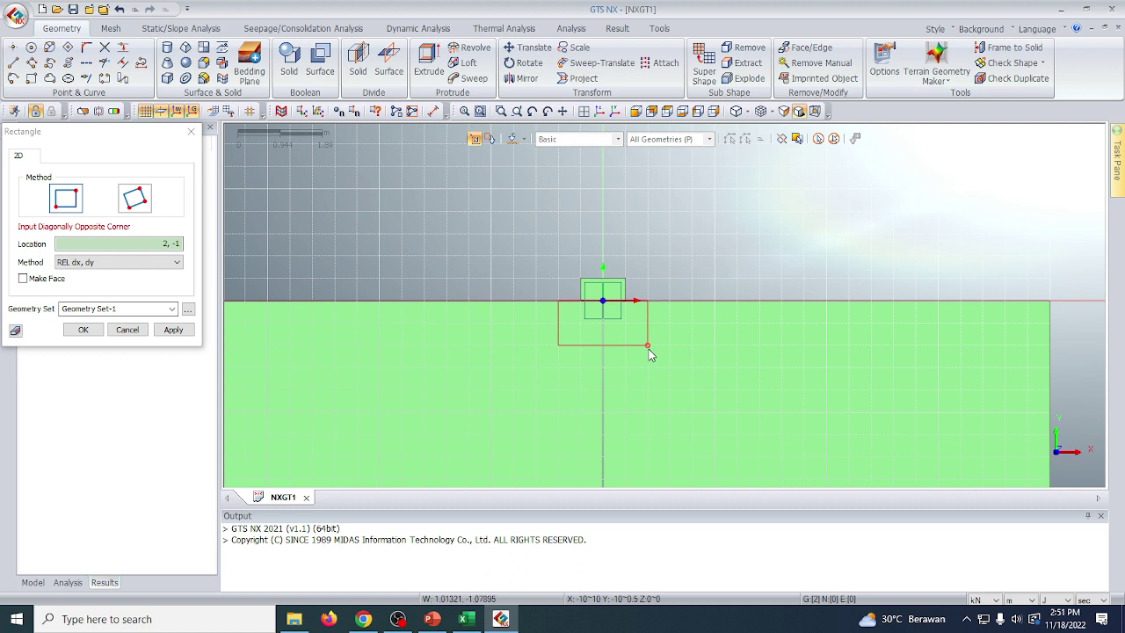
pyautogui.click(649, 347)
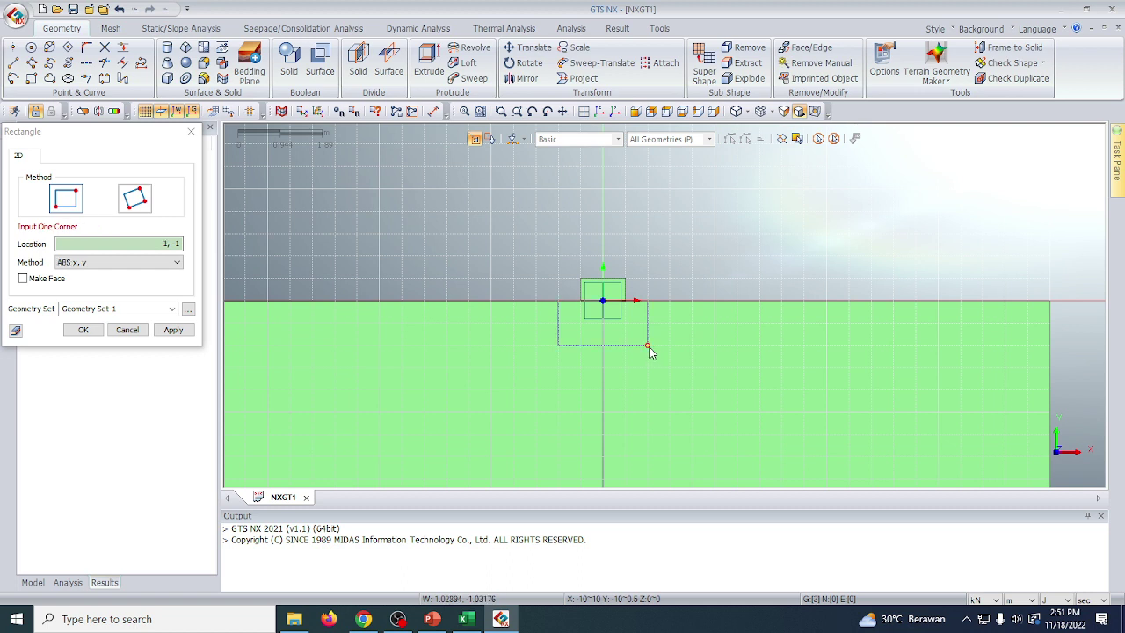
pyautogui.click(492, 305)
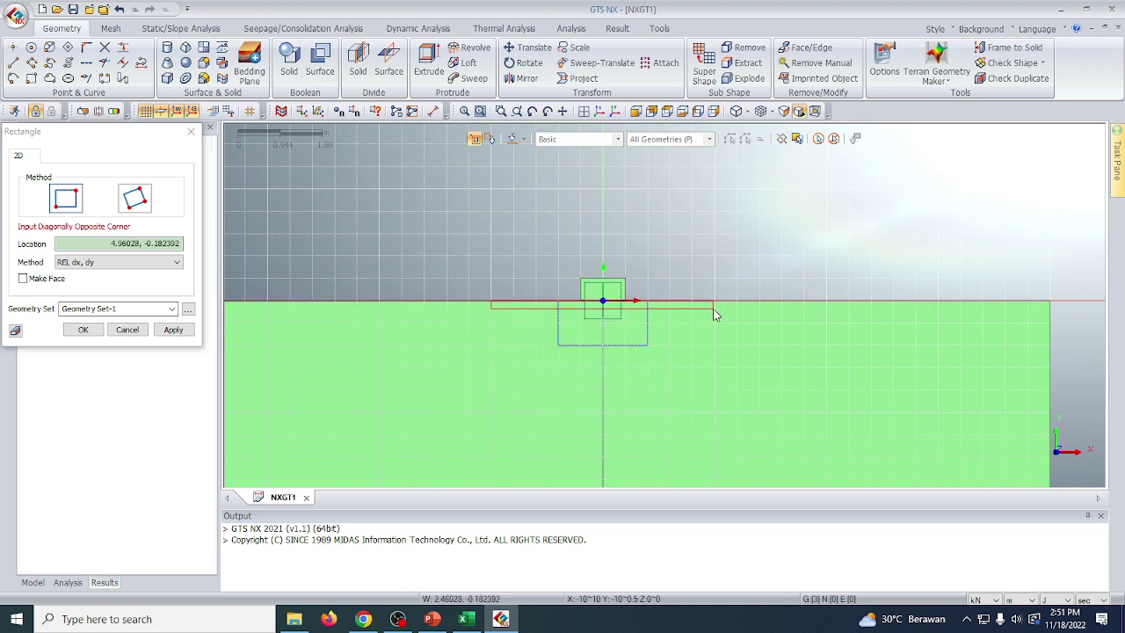
pyautogui.click(716, 411)
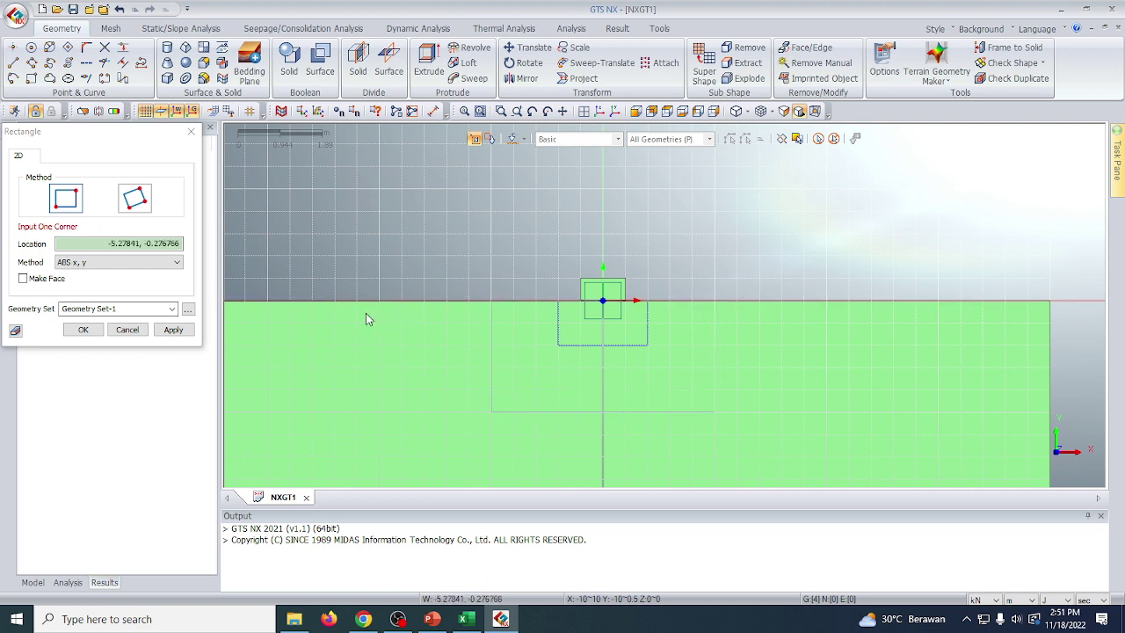
# Draw an outer rectangle without a face from (-5, 0) to (5, -5), and exit the Rectangle command.
pyautogui.scroll(-2, 457, 315)
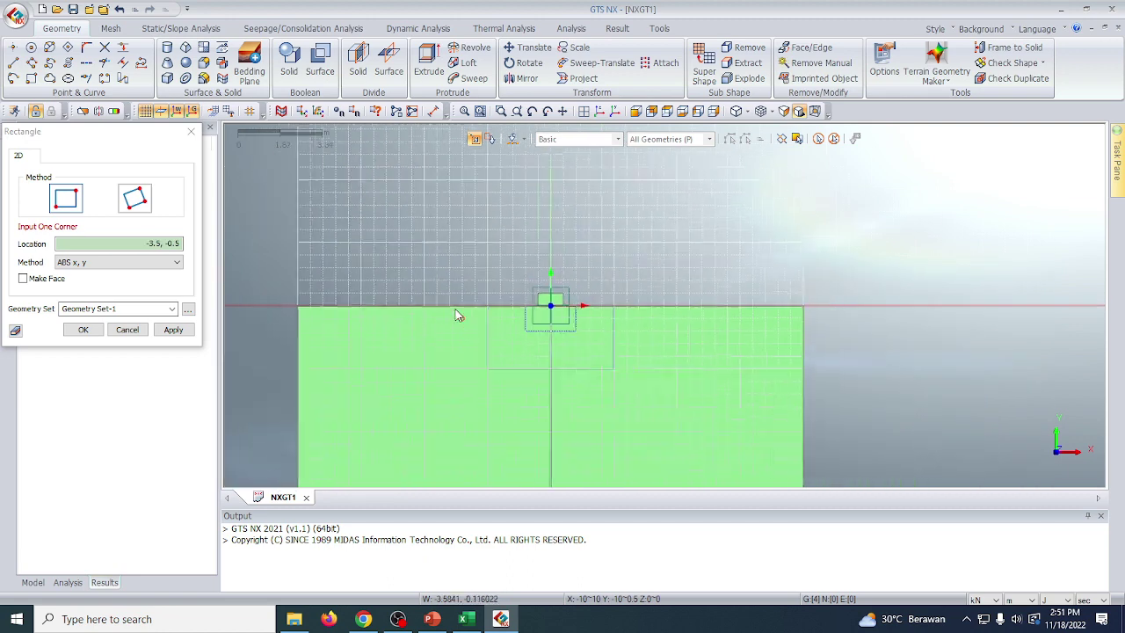
pyautogui.scroll(2, 444, 317)
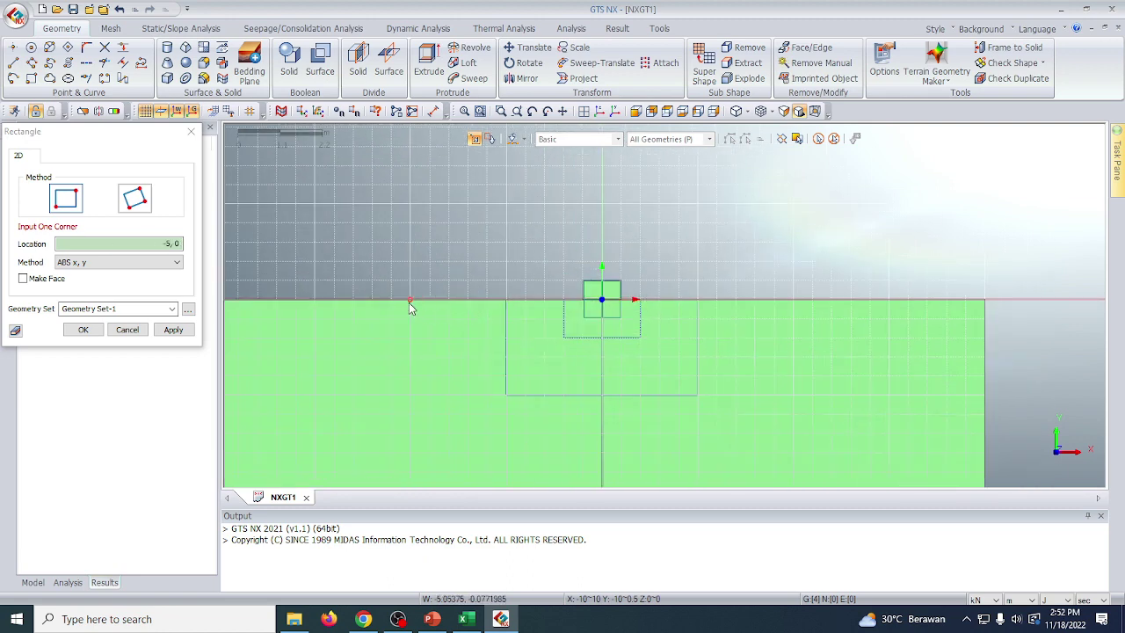
pyautogui.click(409, 302)
pyautogui.scroll(-1, 795, 395)
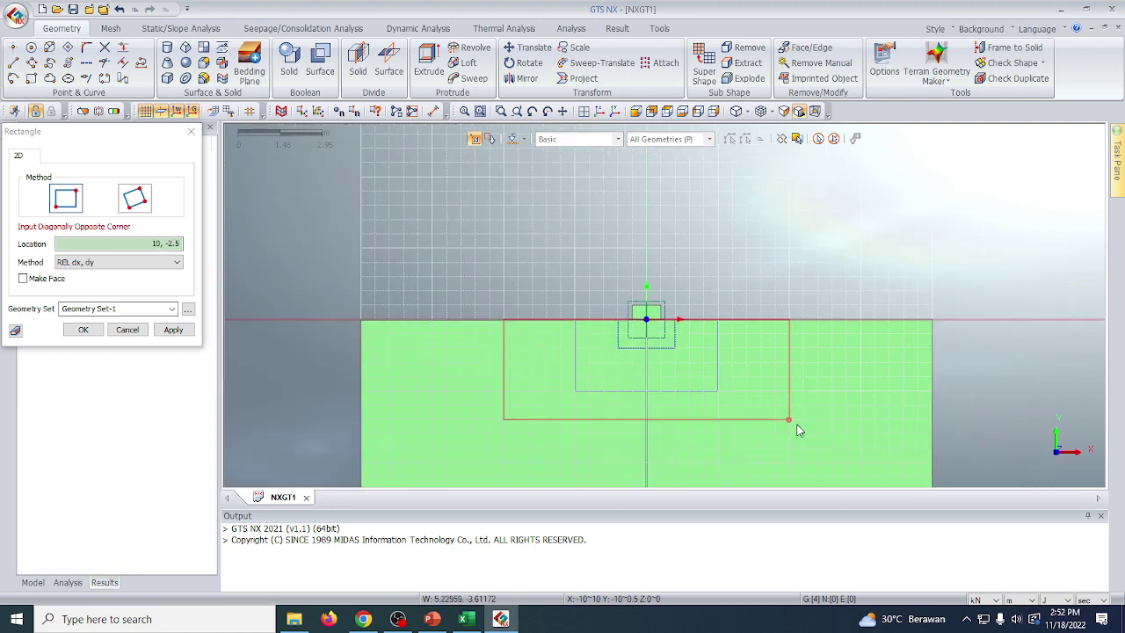
pyautogui.click(794, 467)
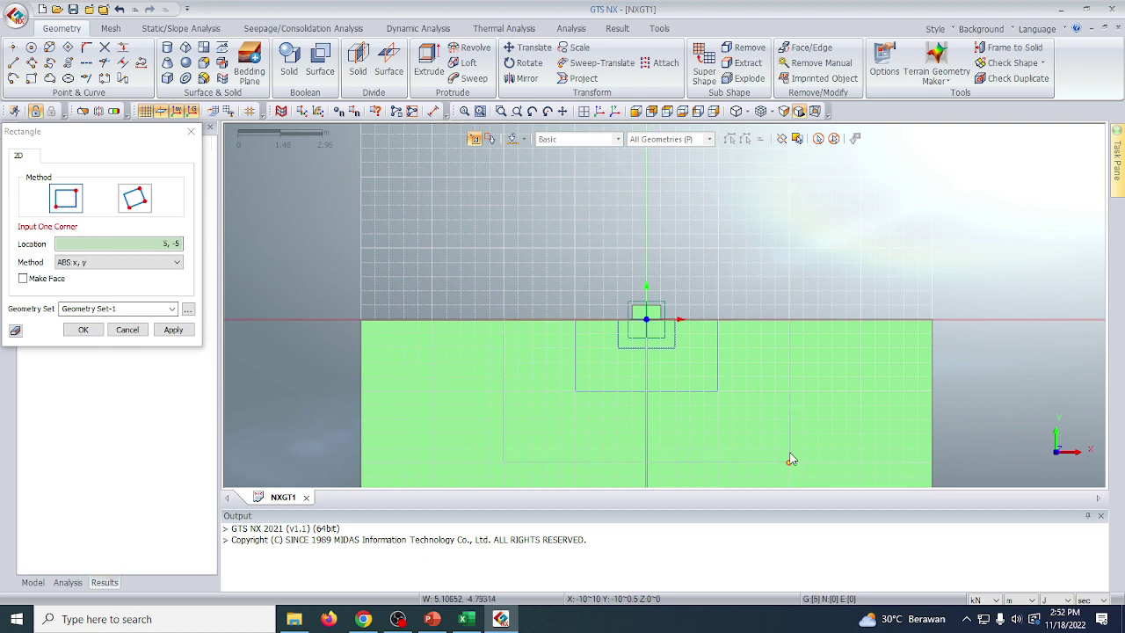
pyautogui.scroll(-3, 606, 316)
pyautogui.scroll(2, 701, 393)
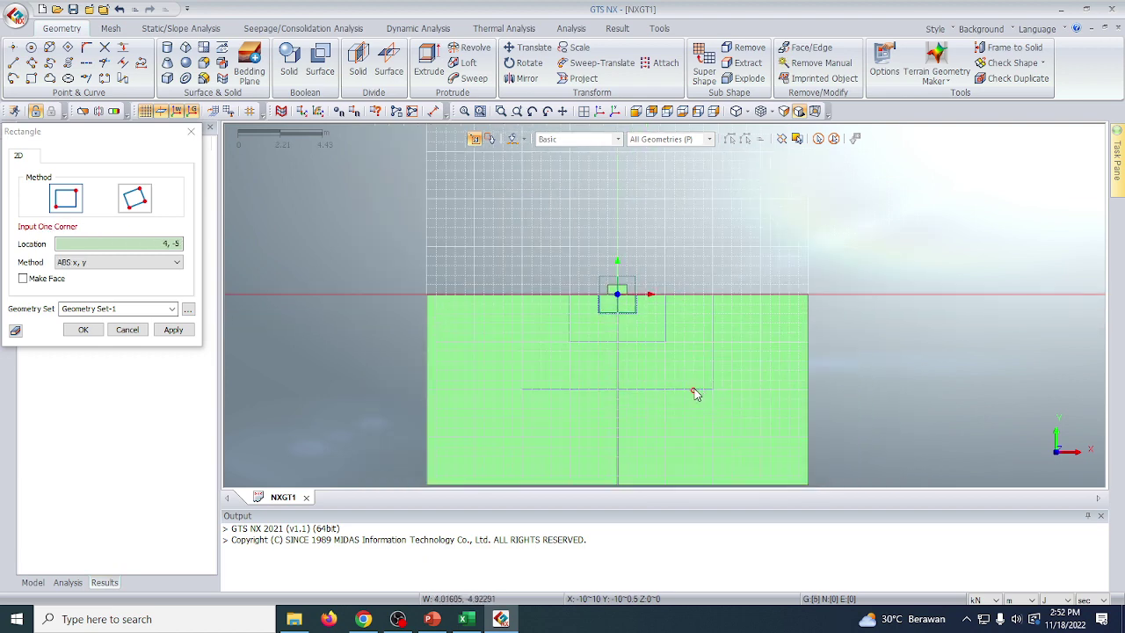
pyautogui.scroll(2, 619, 383)
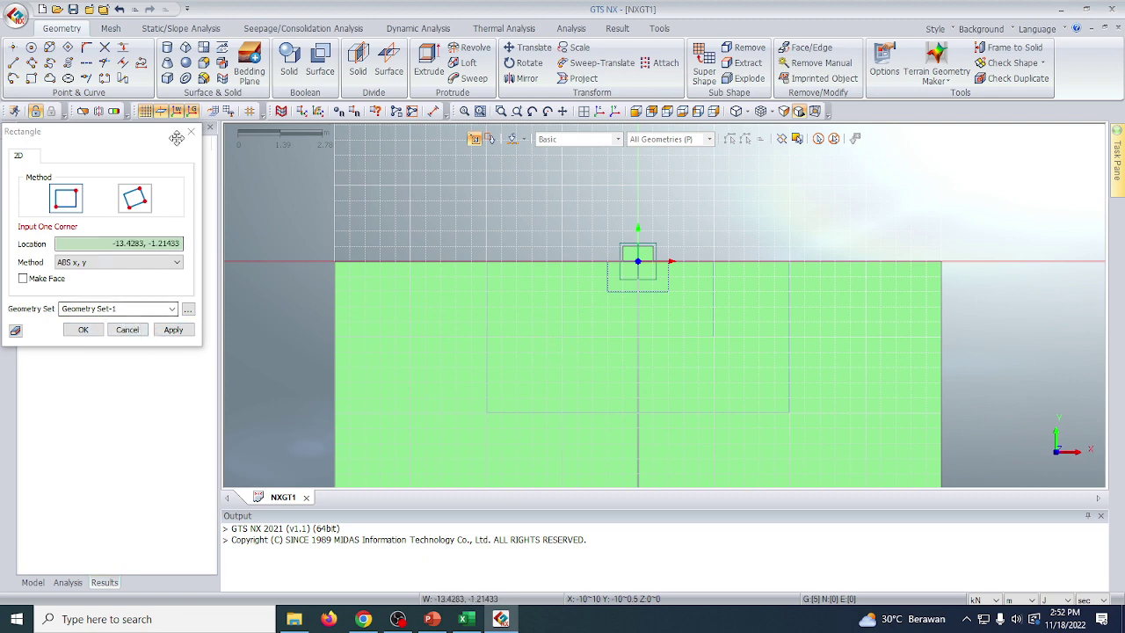
pyautogui.click(129, 330)
pyautogui.scroll(2, 580, 371)
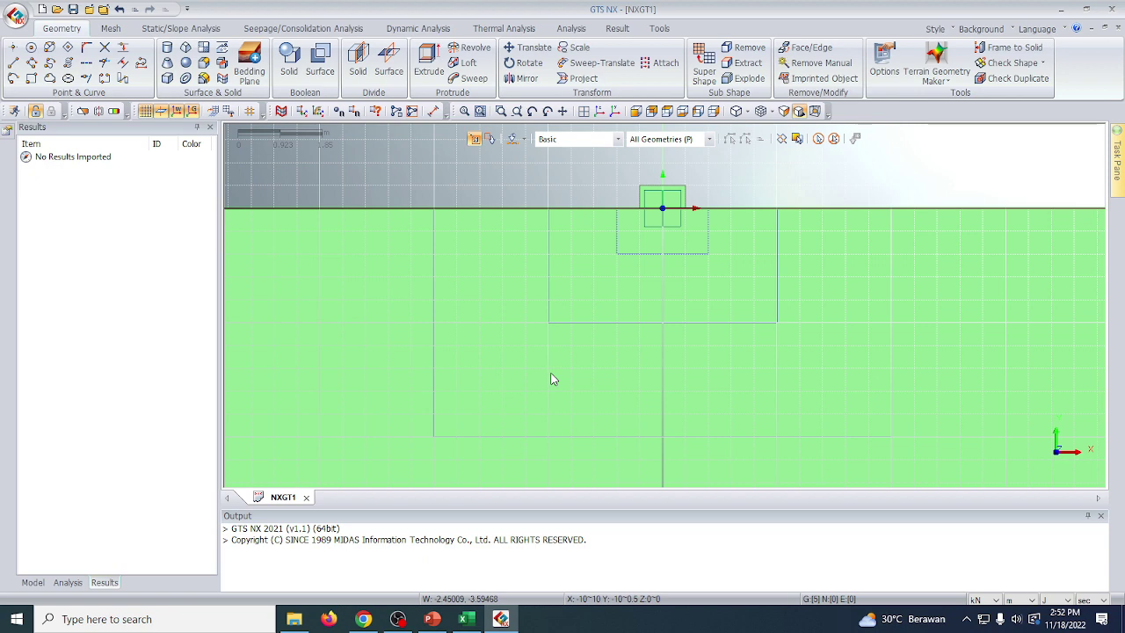
# Try a 20 m horizontal line across the soil block, 0.5 m below its top edge, and undo it.
pyautogui.scroll(-1, 553, 379)
pyautogui.scroll(1, 555, 374)
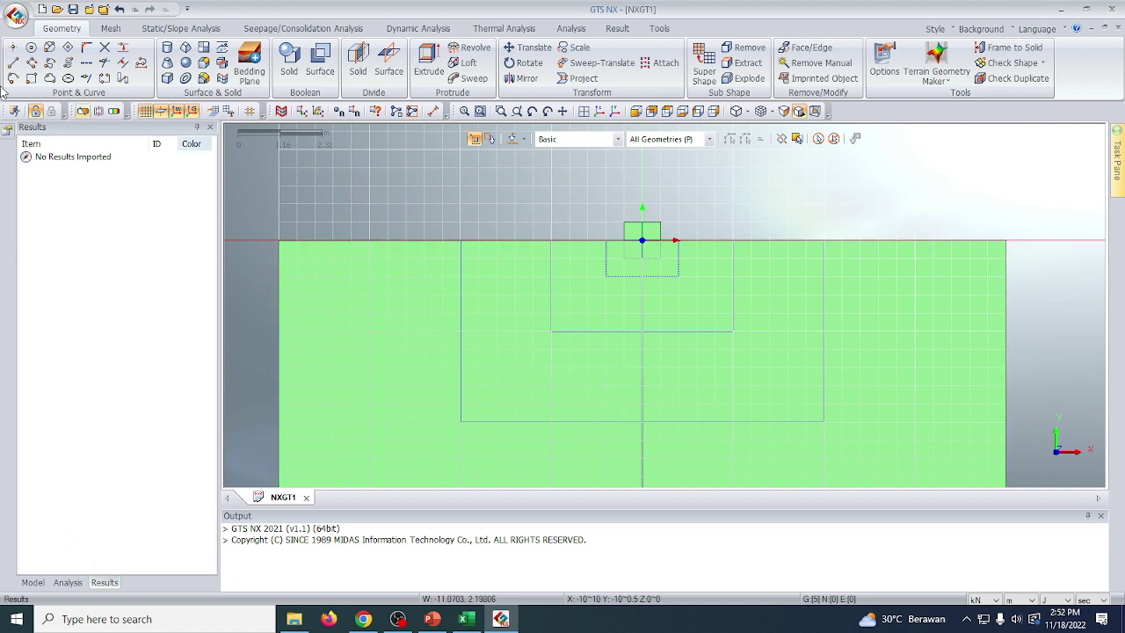
pyautogui.click(13, 62)
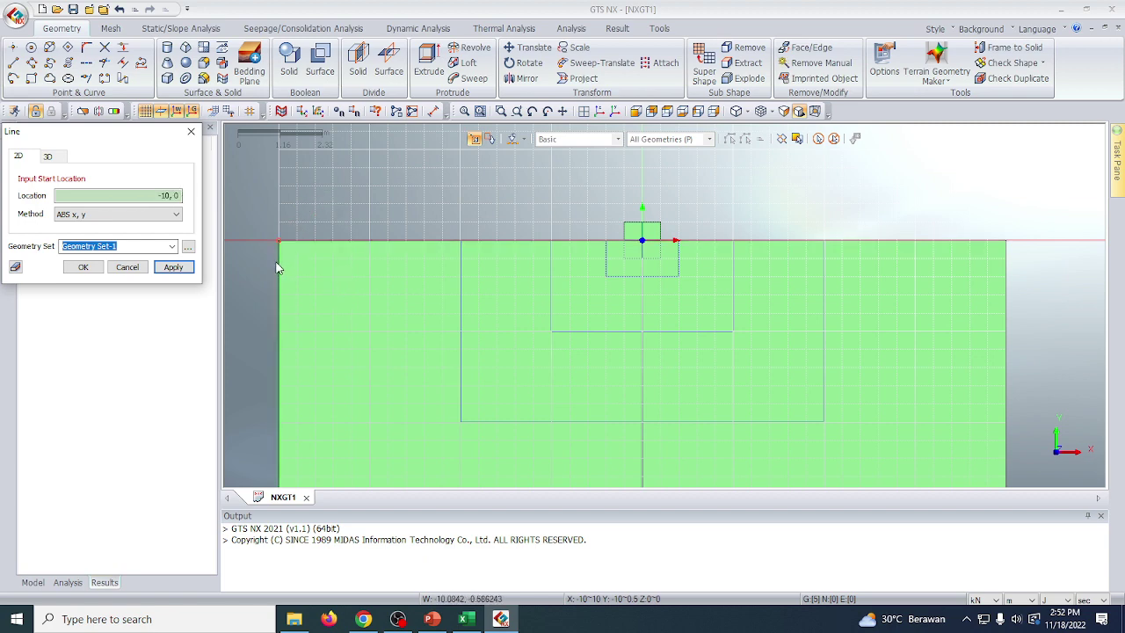
pyautogui.scroll(2, 290, 263)
pyautogui.scroll(-2, 299, 264)
pyautogui.scroll(4, 246, 246)
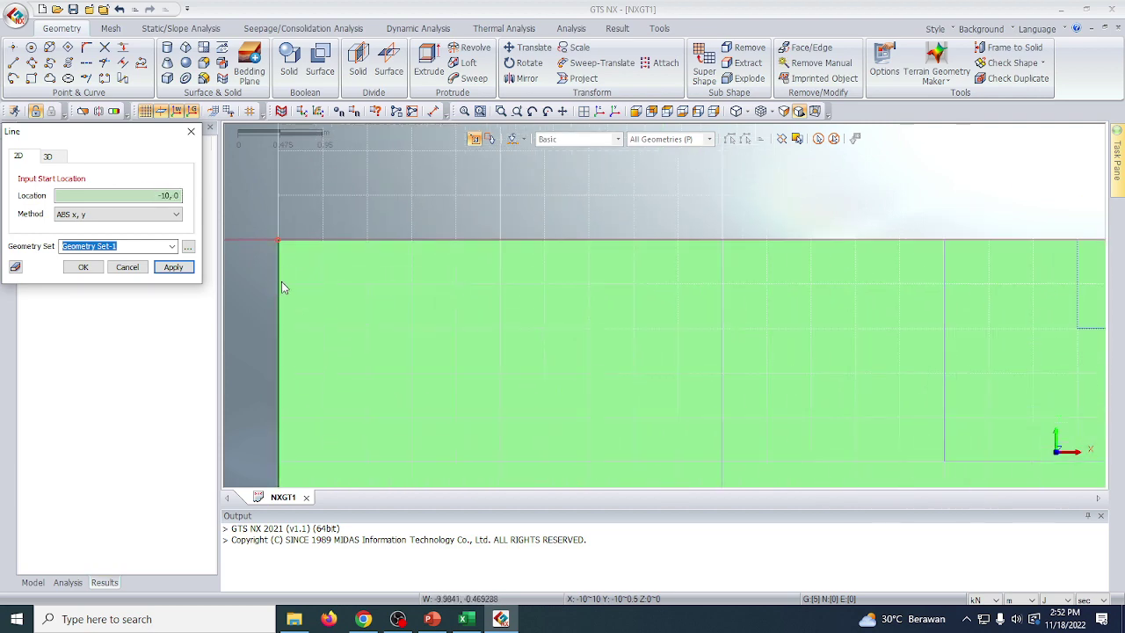
pyautogui.scroll(-1, 284, 291)
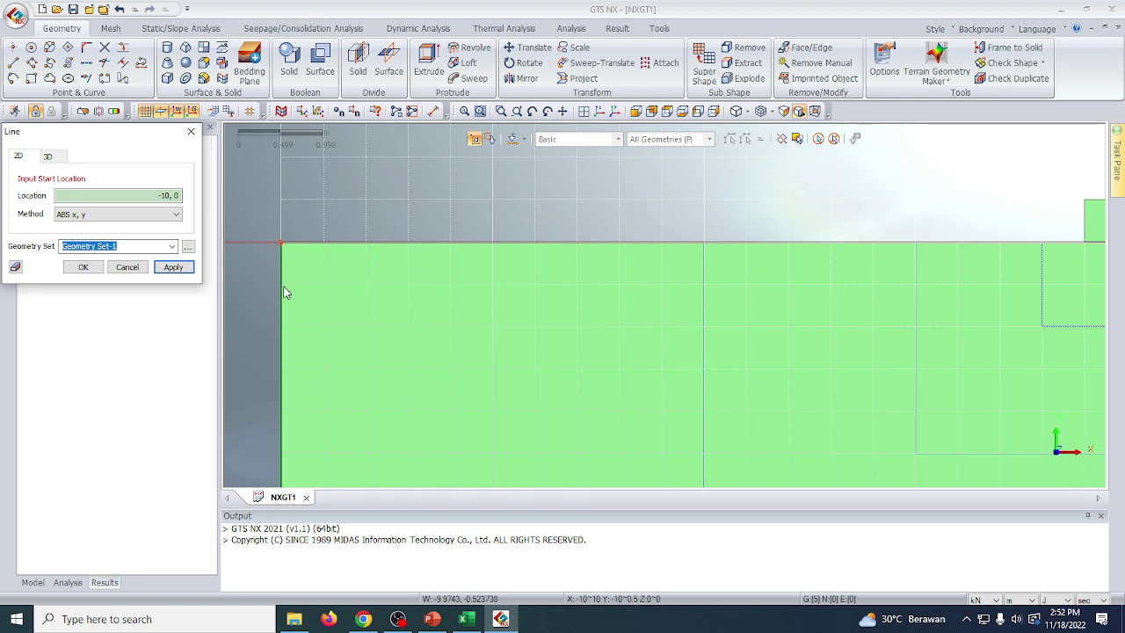
pyautogui.click(284, 290)
pyautogui.scroll(-1, 327, 270)
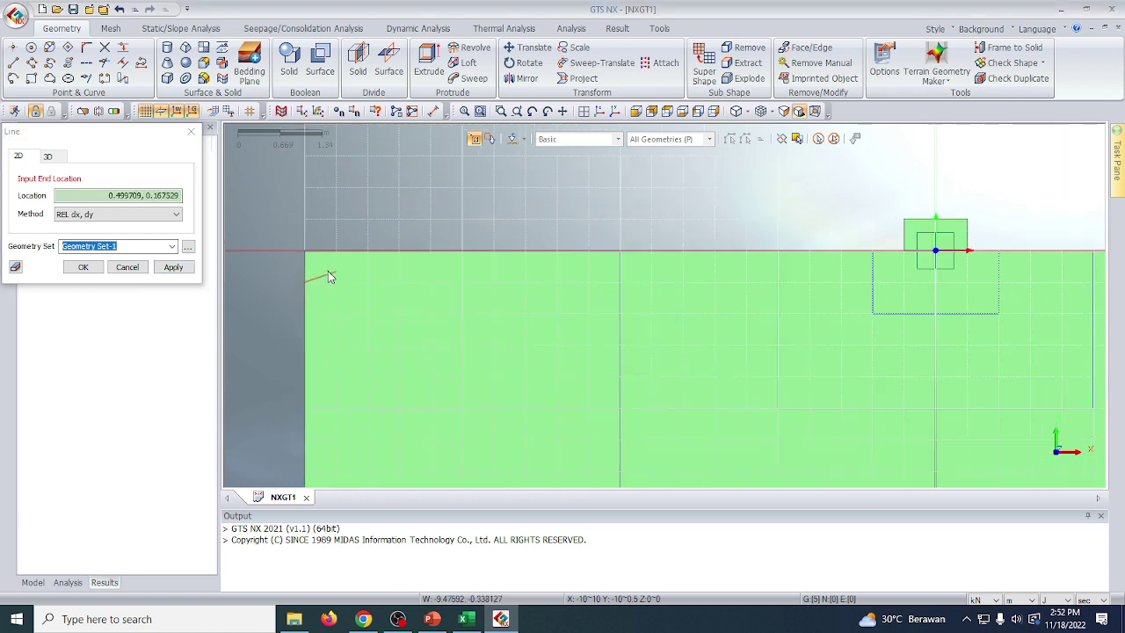
pyautogui.scroll(-2, 328, 277)
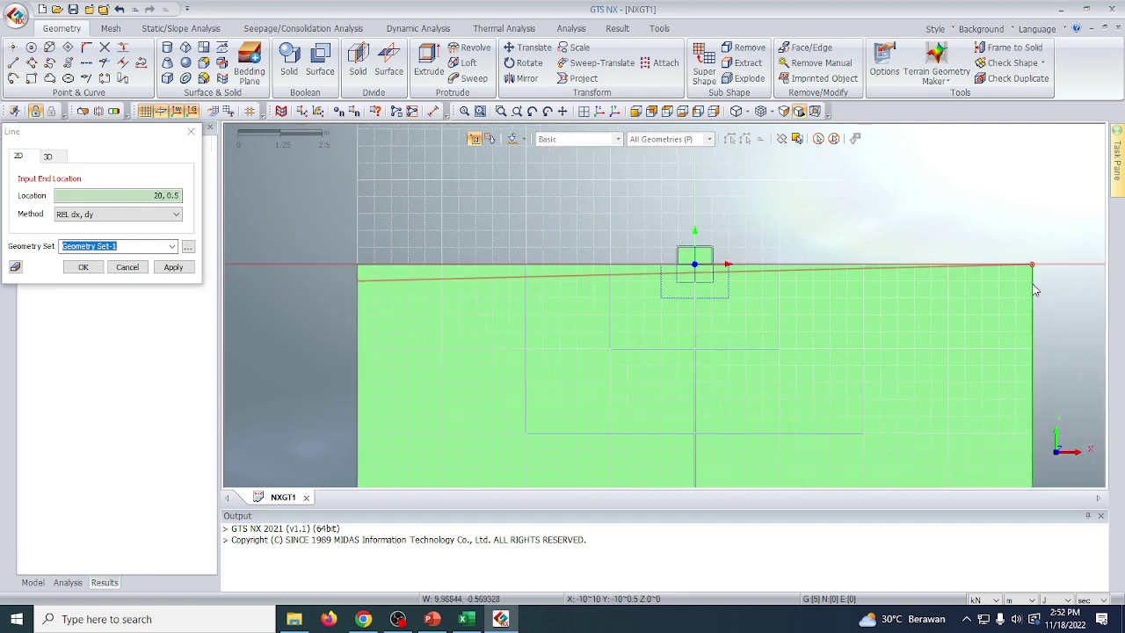
pyautogui.scroll(1, 1010, 268)
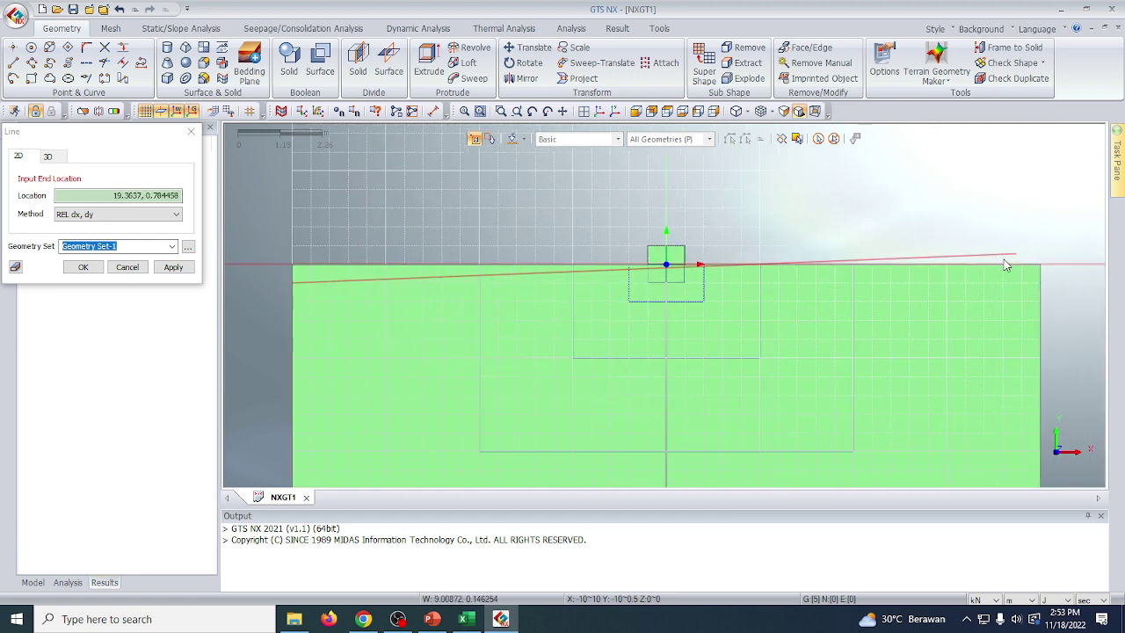
pyautogui.scroll(3, 1006, 266)
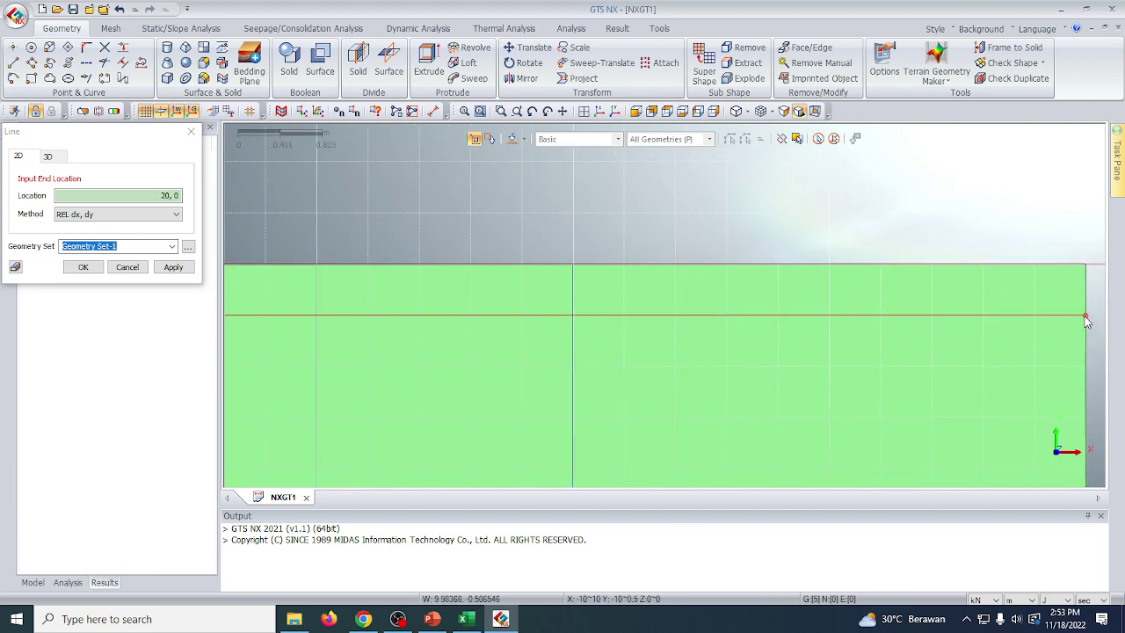
pyautogui.click(1087, 321)
pyautogui.scroll(-2, 959, 211)
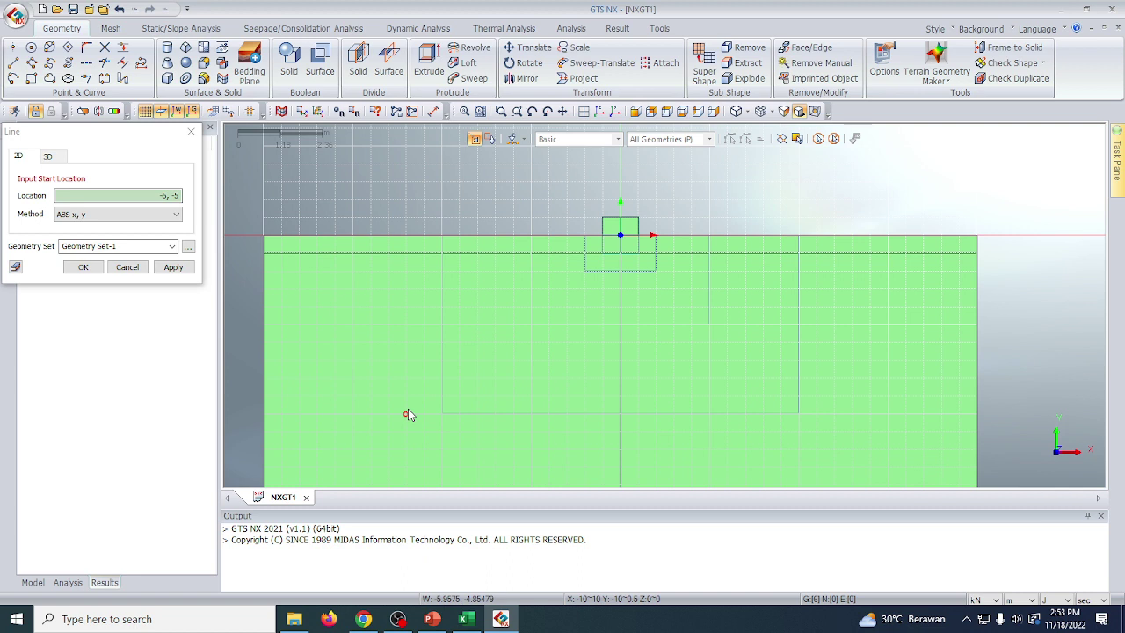
pyautogui.hotkey('ctrl', 'z')
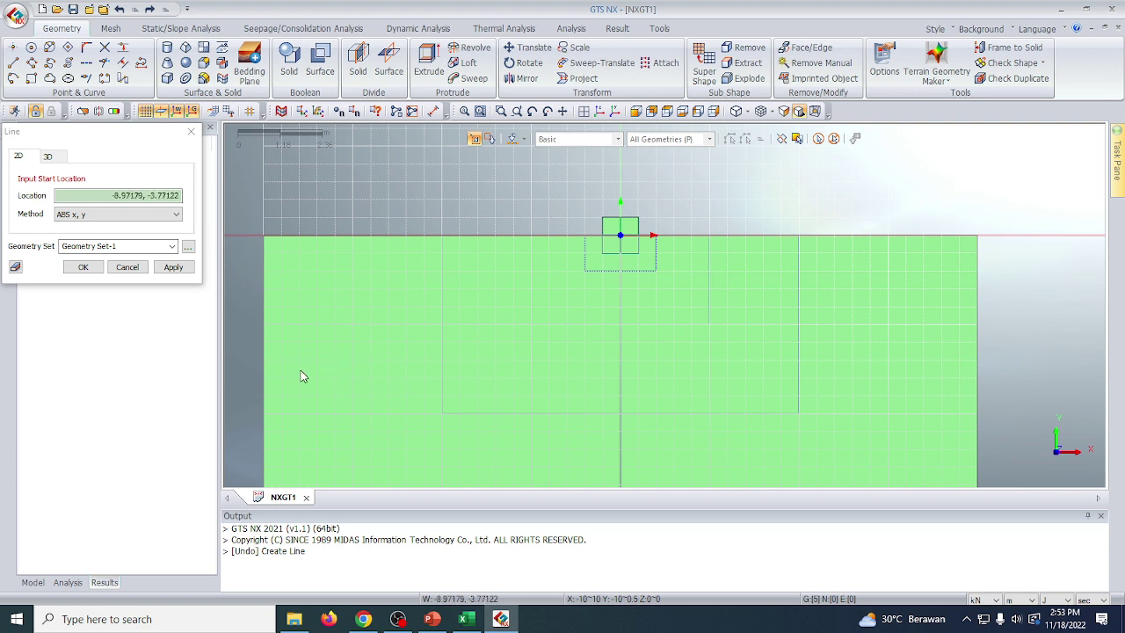
# Draw a line from (-10, -0.8) with a relative end of (20, 0) across the soil block, and finish the Line command.
pyautogui.click(122, 194)
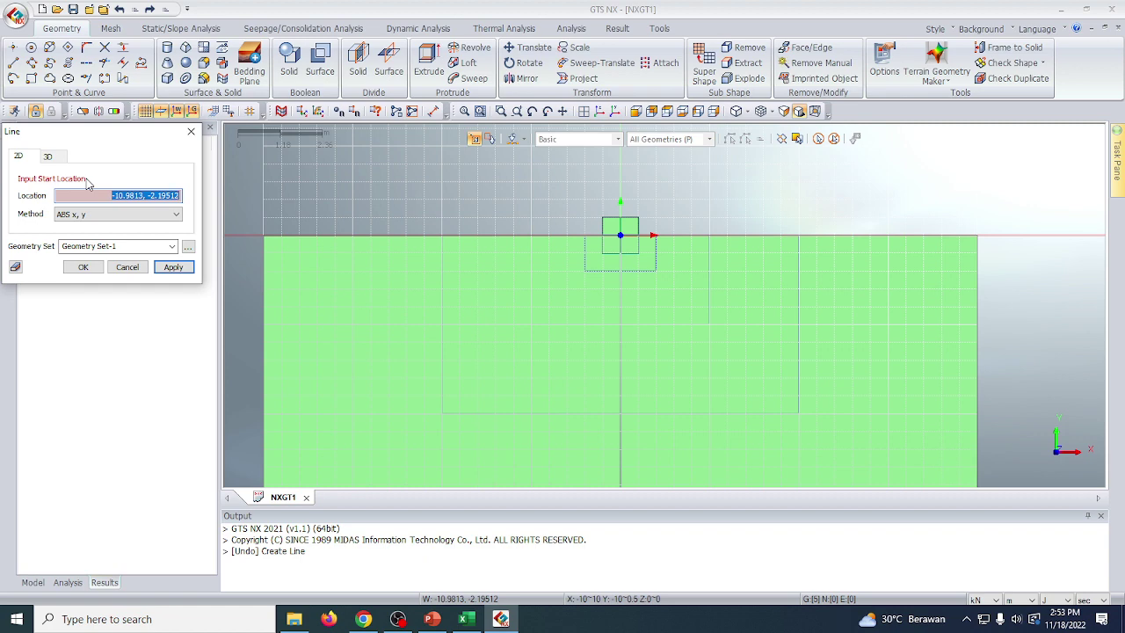
pyautogui.press('BackSpace')
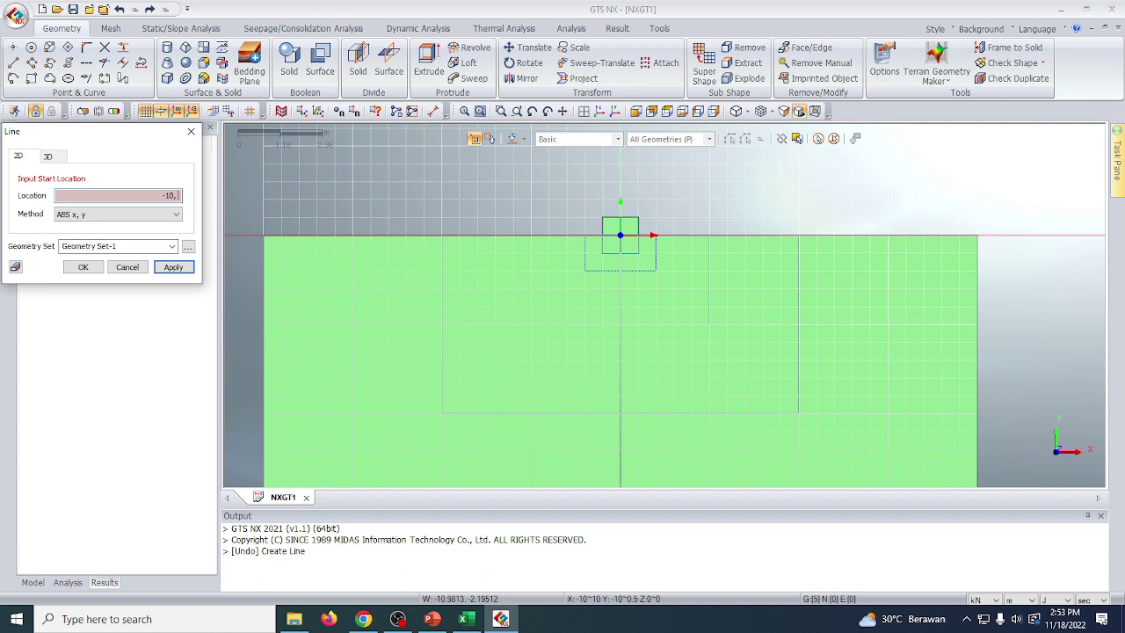
pyautogui.write('-0.8')
pyautogui.click(77, 273)
pyautogui.write('20, 0')
pyautogui.click(83, 266)
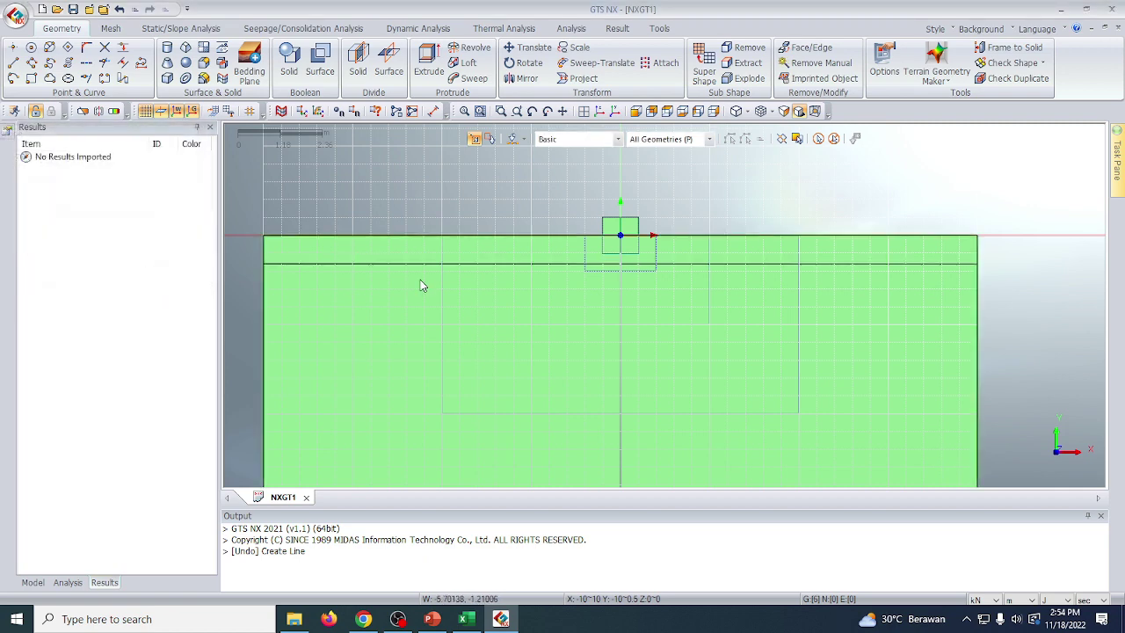
# Measure the vertical distance from the soil block's upper-left corner to the new line's left end, and close the measurement.
pyautogui.scroll(-1, 846, 233)
pyautogui.scroll(2, 323, 235)
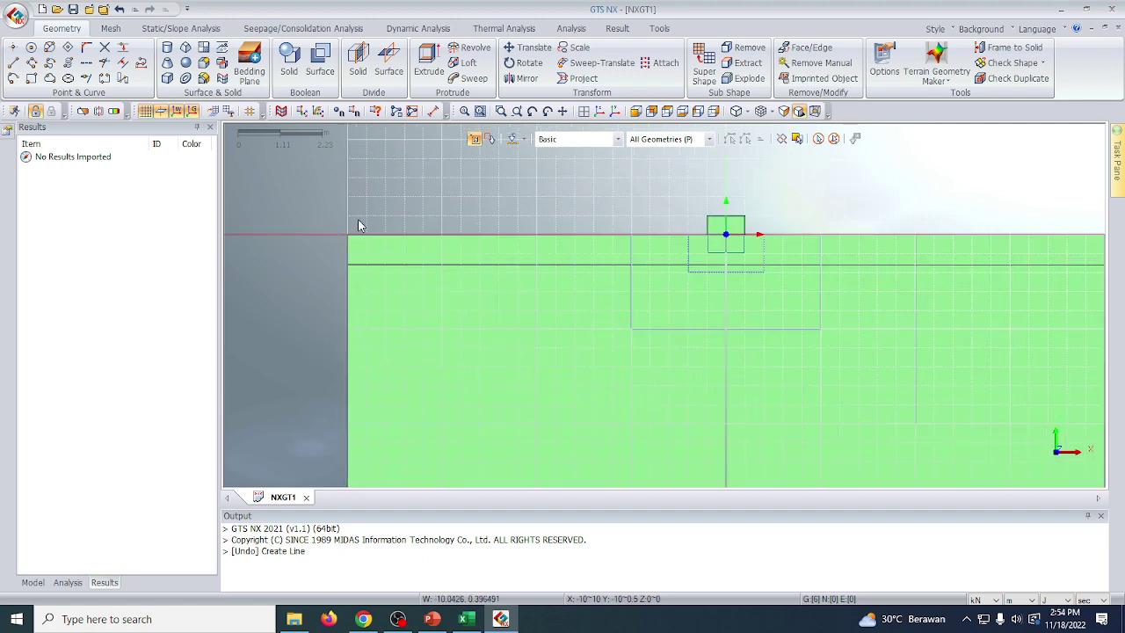
pyautogui.scroll(1, 377, 221)
pyautogui.click(433, 111)
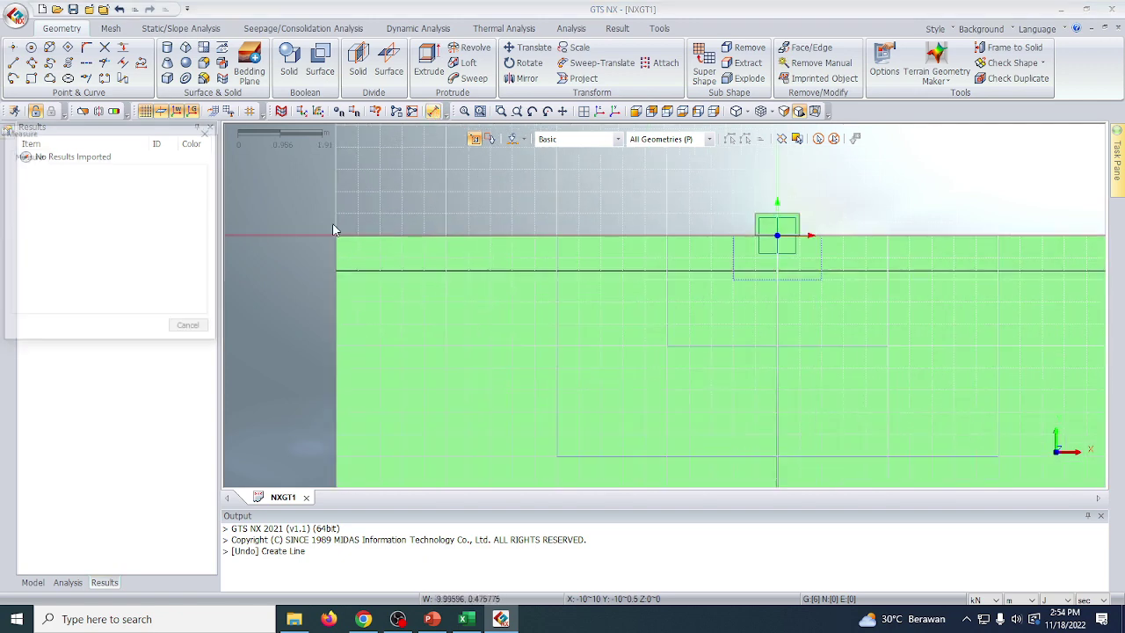
pyautogui.click(335, 237)
pyautogui.click(335, 271)
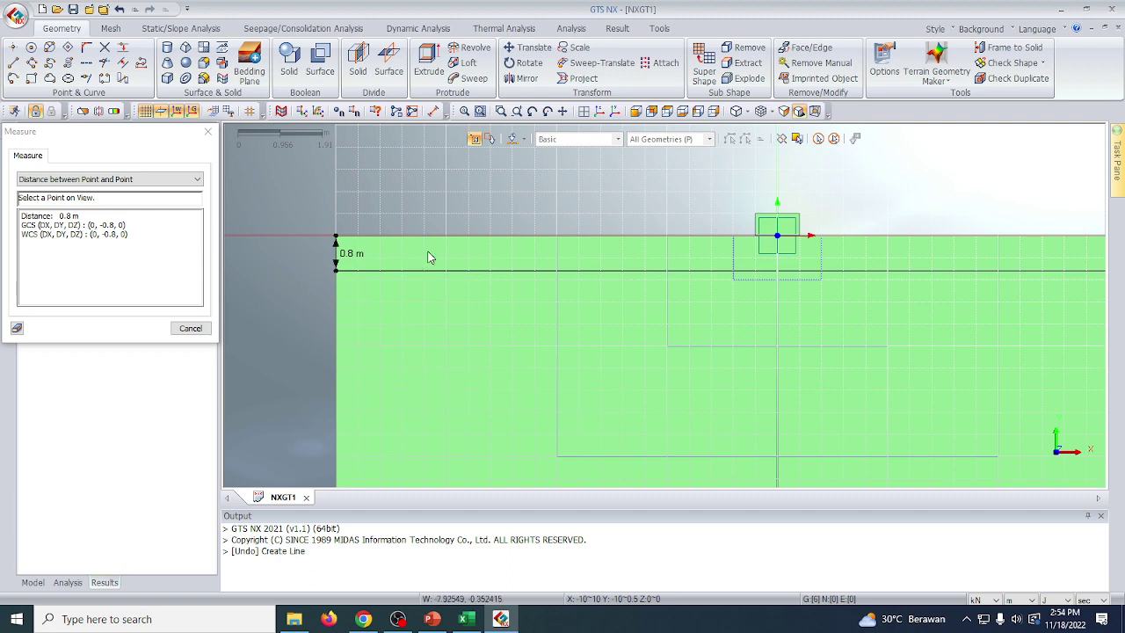
pyautogui.press('Escape')
# Imprint all displayed edges as tool curves onto the soil block face.
pyautogui.scroll(-5, 428, 258)
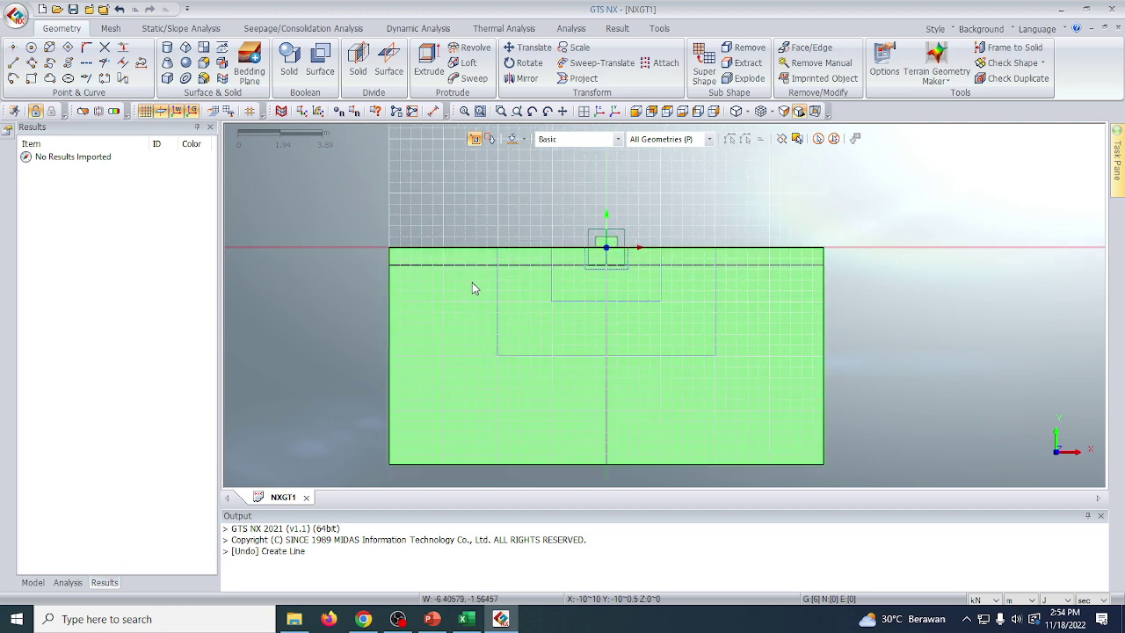
pyautogui.scroll(-1, 504, 280)
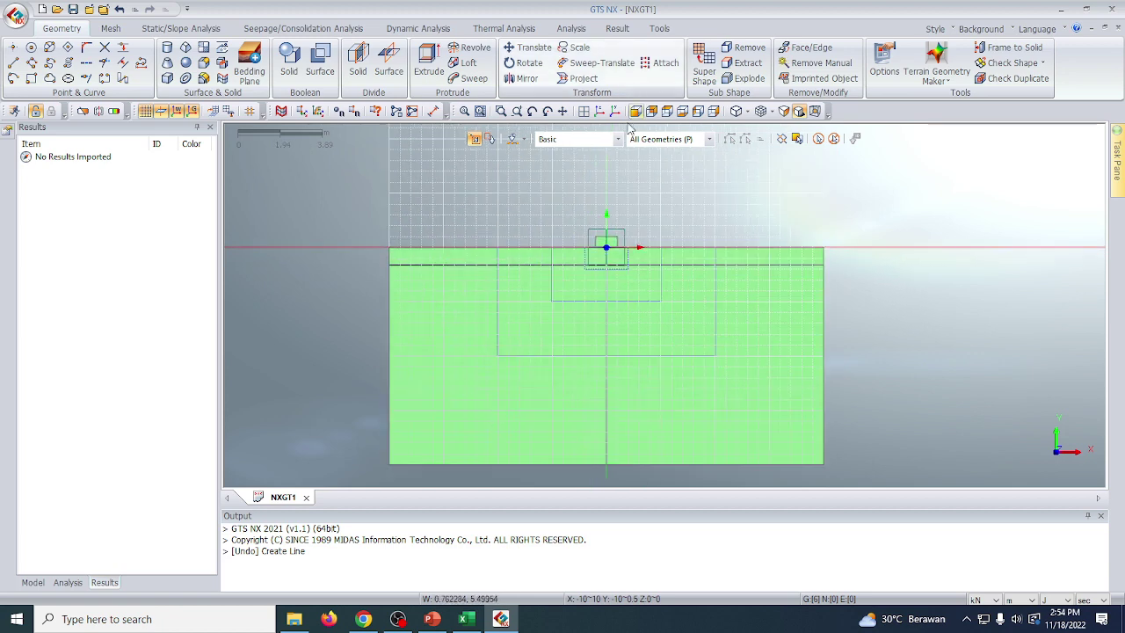
pyautogui.scroll(3, 631, 130)
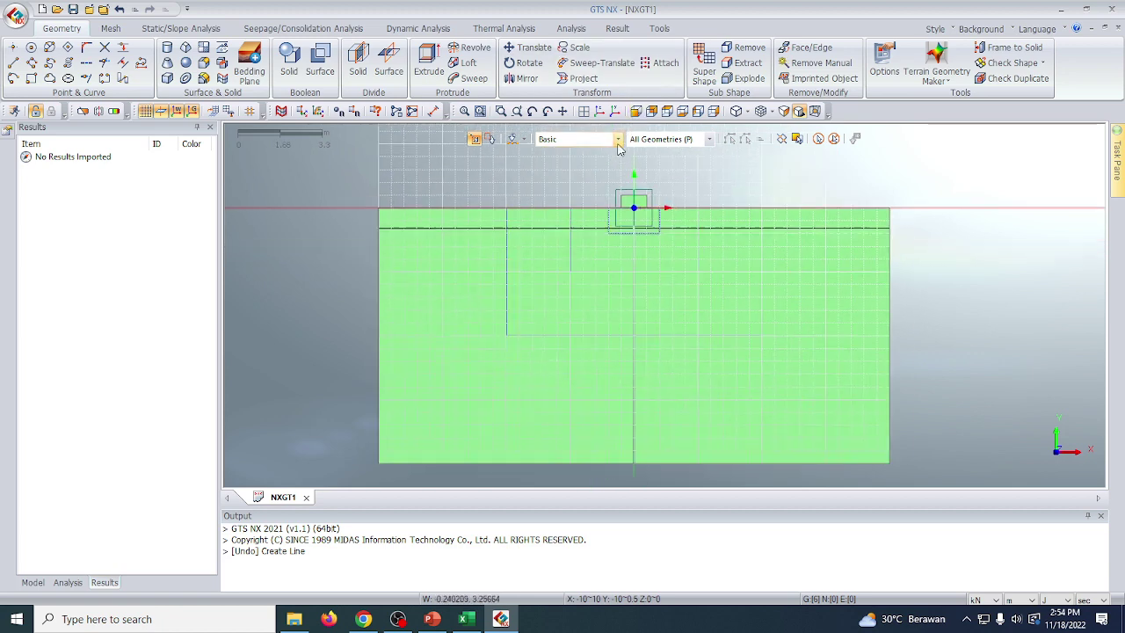
pyautogui.click(225, 48)
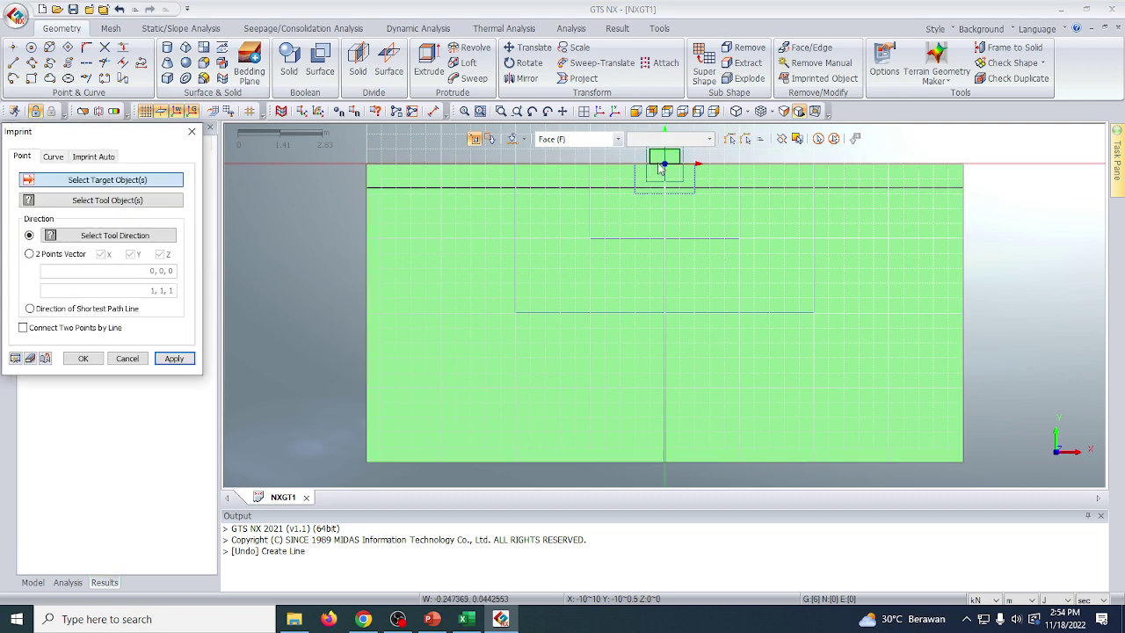
pyautogui.click(64, 161)
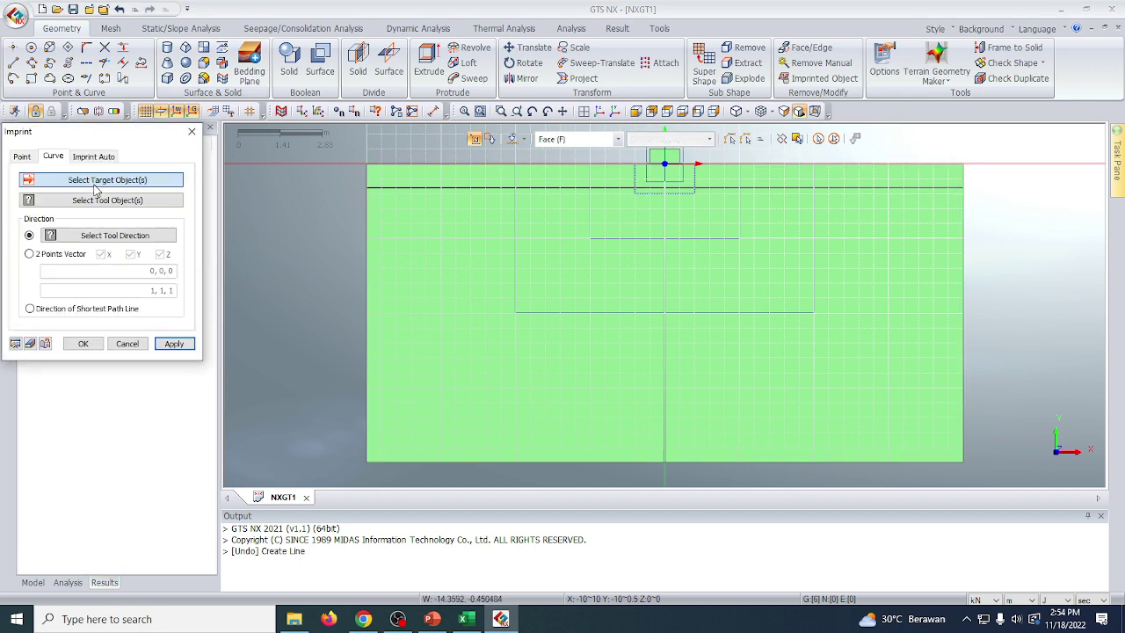
pyautogui.click(447, 276)
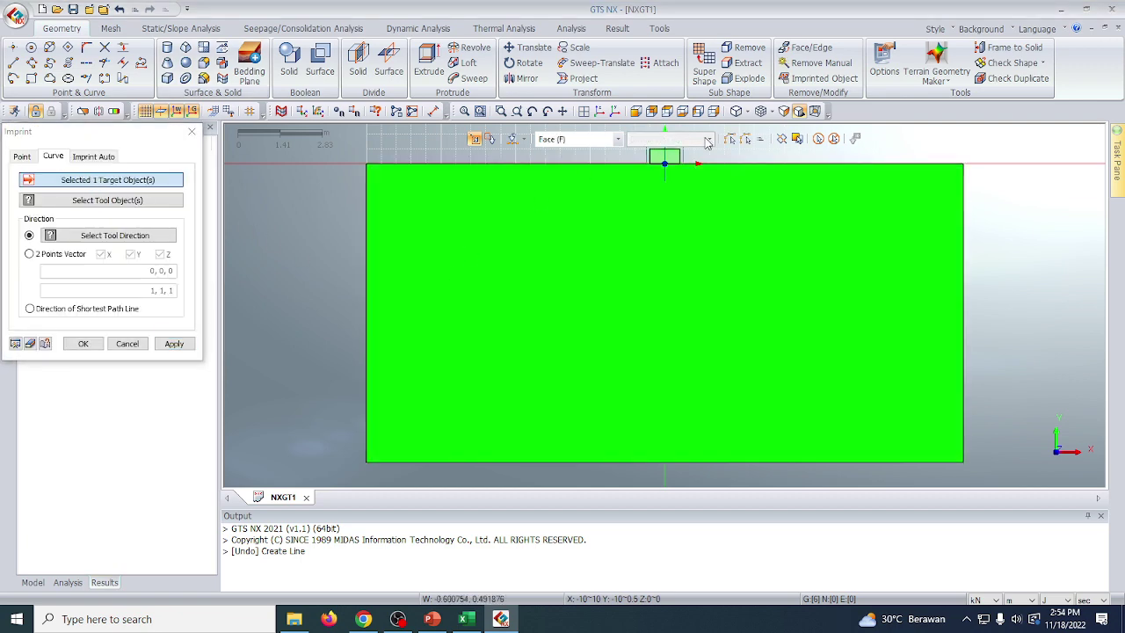
pyautogui.click(152, 198)
pyautogui.click(817, 139)
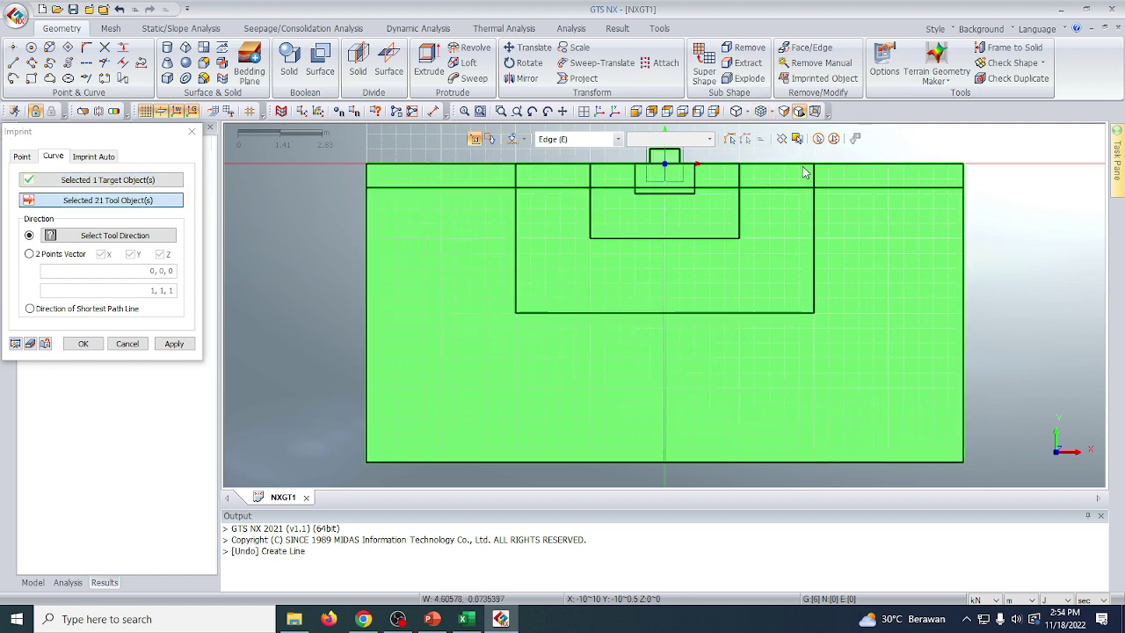
pyautogui.click(174, 344)
# Check how the soil block is divided by selecting individual faces, and close Imprint without applying the selection.
pyautogui.click(612, 255)
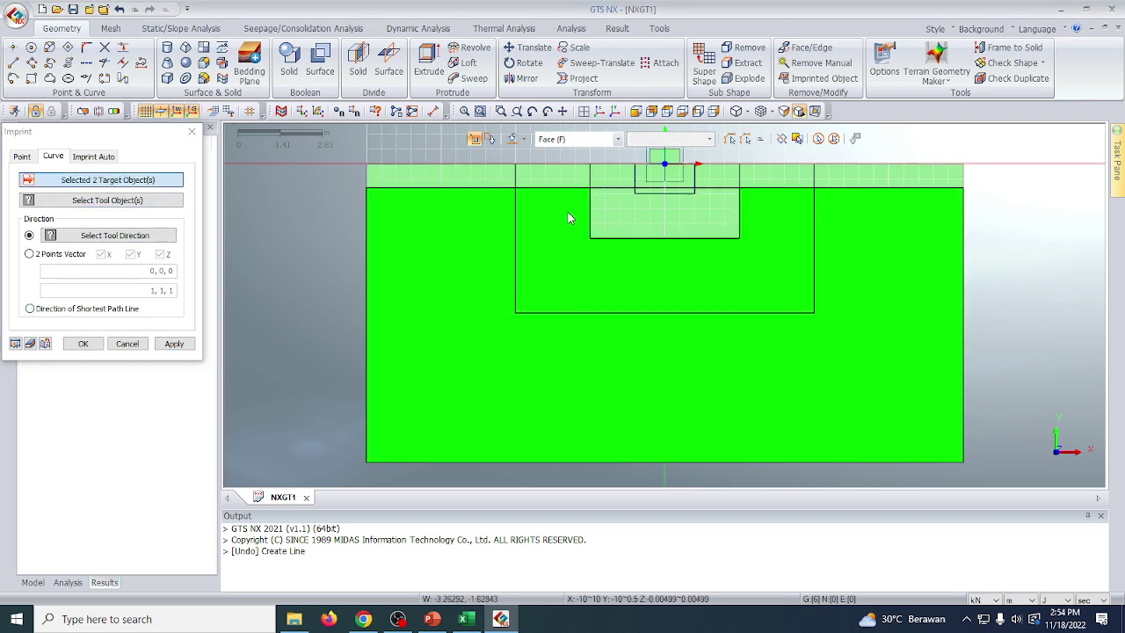
pyautogui.click(567, 178)
pyautogui.click(452, 181)
pyautogui.click(643, 186)
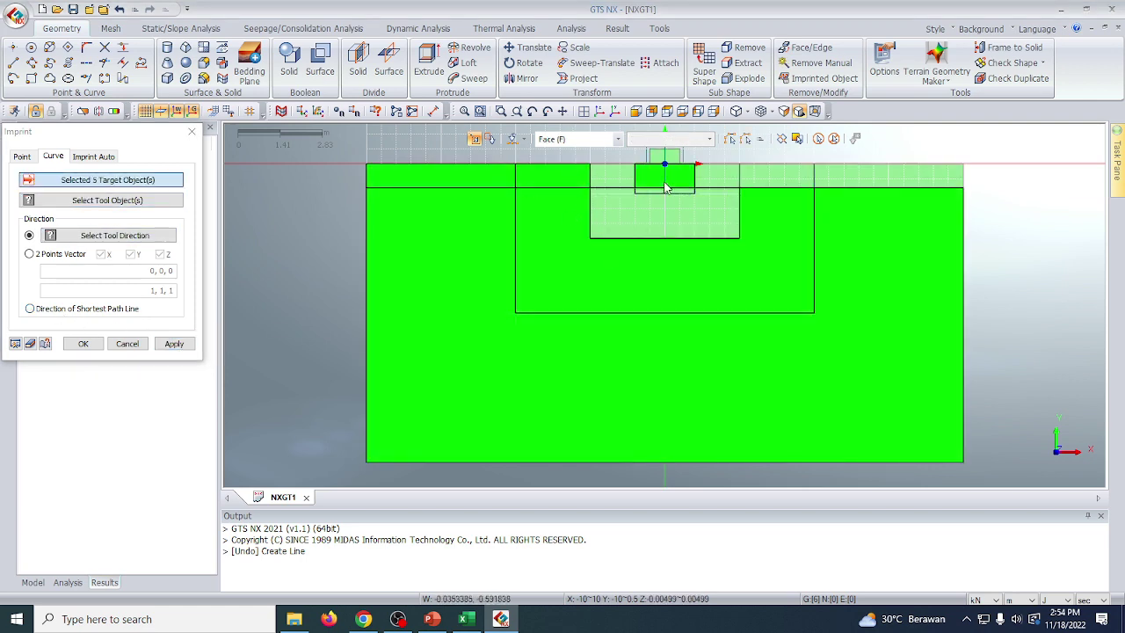
pyautogui.click(656, 218)
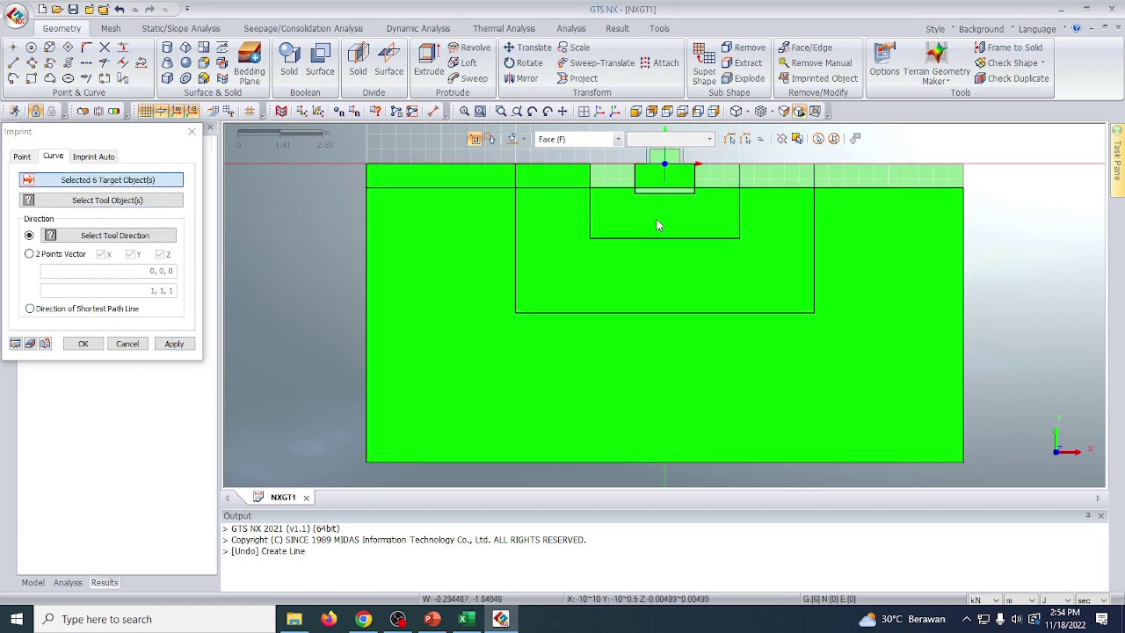
pyautogui.click(192, 130)
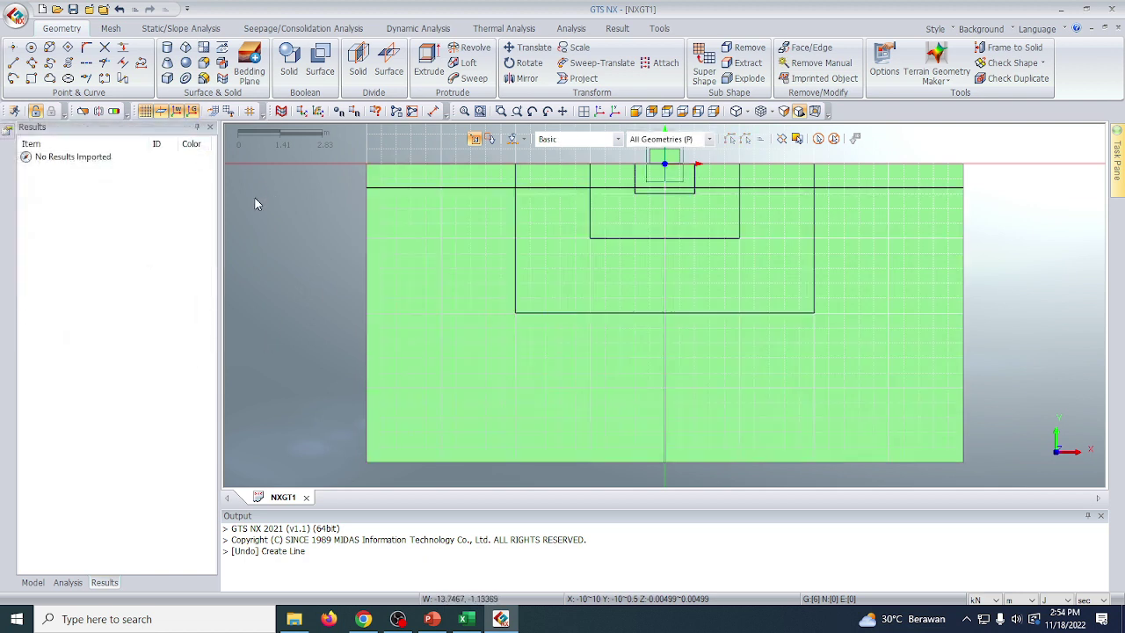
# Create an isotropic elastic material named Beton.
pyautogui.click(98, 34)
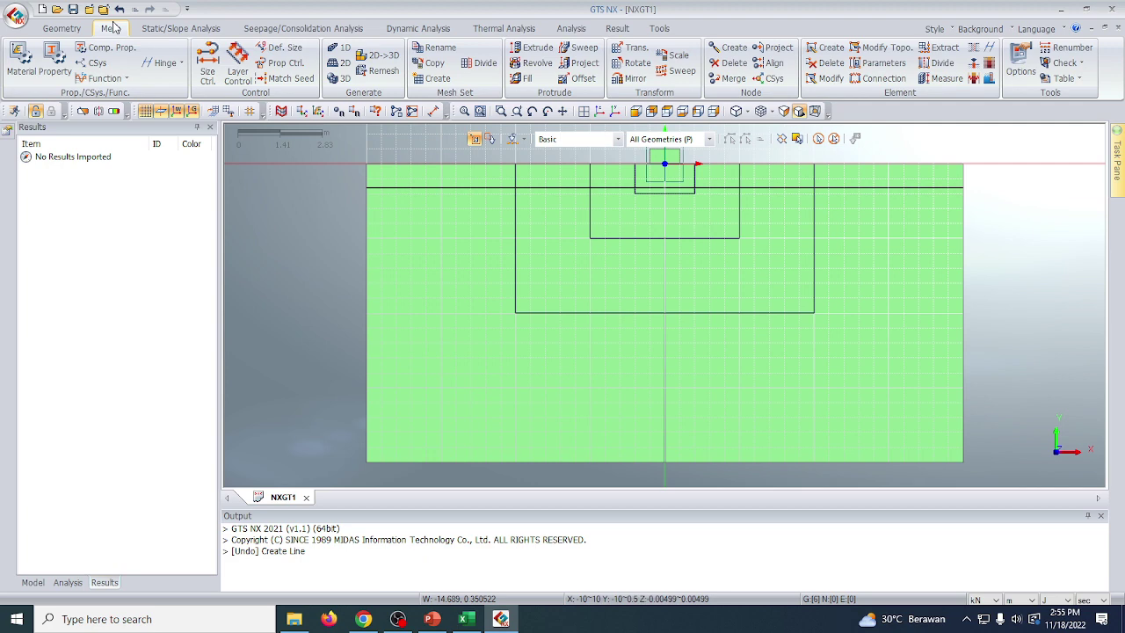
pyautogui.click(38, 60)
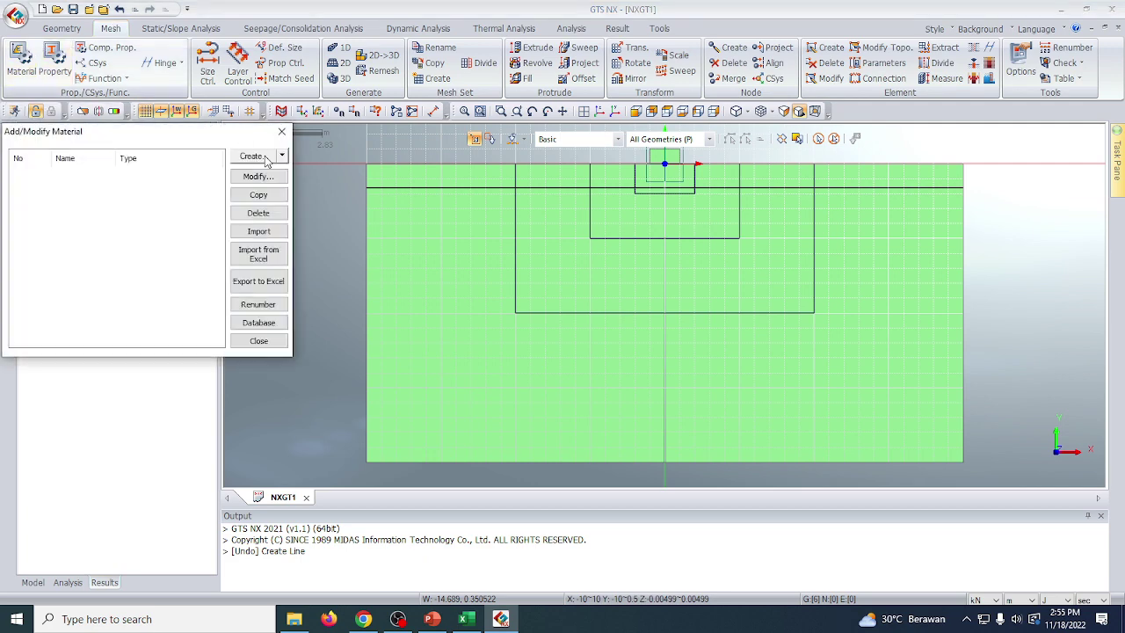
pyautogui.click(282, 156)
pyautogui.click(337, 168)
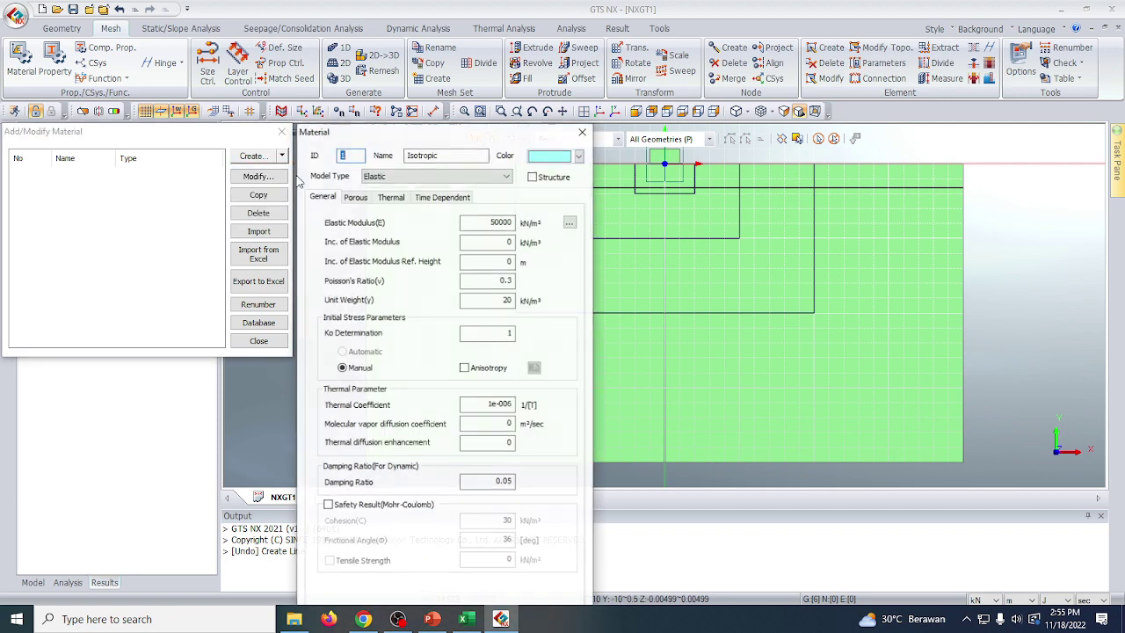
pyautogui.moveTo(448, 134); pyautogui.dragTo(389, 51)
pyautogui.write('Be')
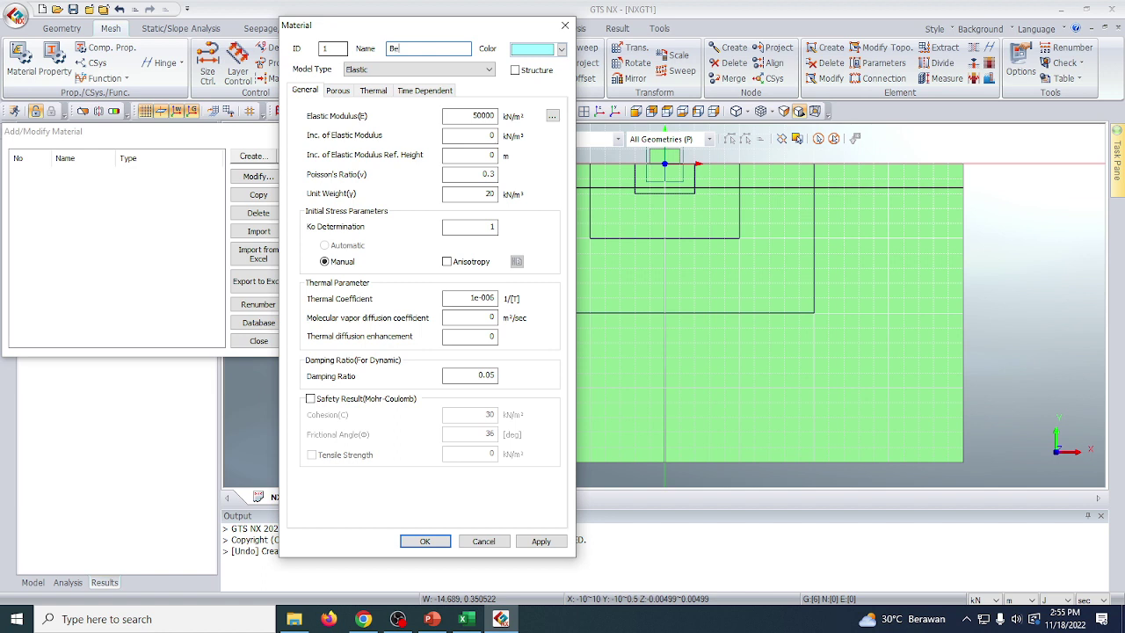
pyautogui.write('ton')
# Set Beton's elastic modulus to 50000000 kN/m², Poisson's ratio to 0.1 and unit weight to 0 kN/m³.
pyautogui.write('000')
pyautogui.write('0.1')
pyautogui.moveTo(484, 193); pyautogui.dragTo(507, 194)
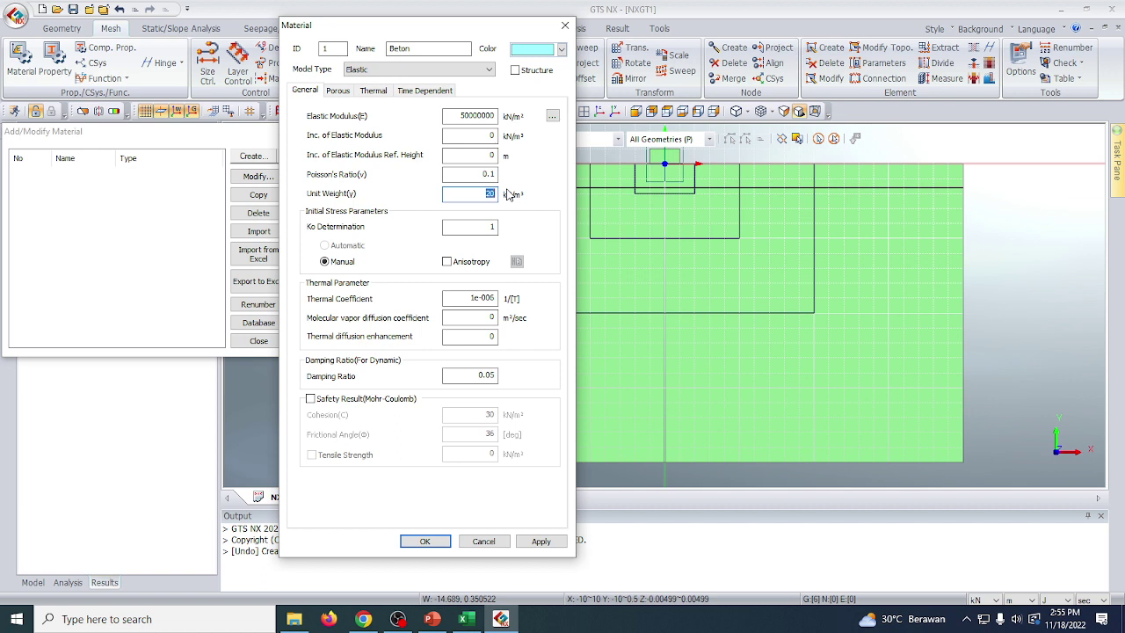
pyautogui.write('20')
# Set Beton's saturated unit weight to 0 kN/m³ and apply the material.
pyautogui.click(338, 90)
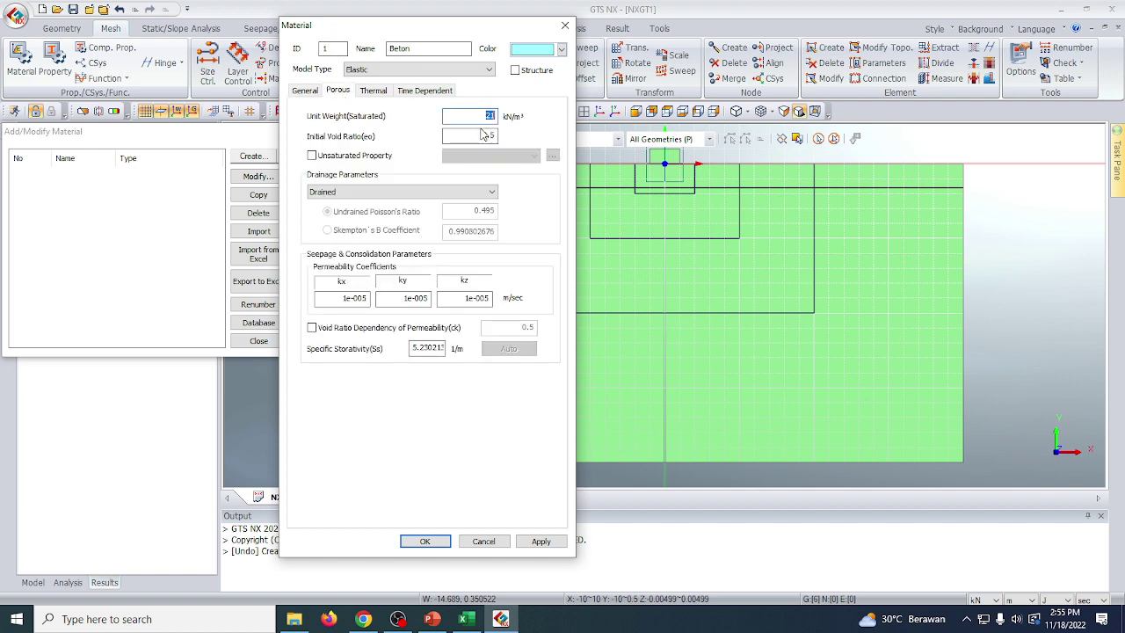
pyautogui.write('0')
pyautogui.click(542, 542)
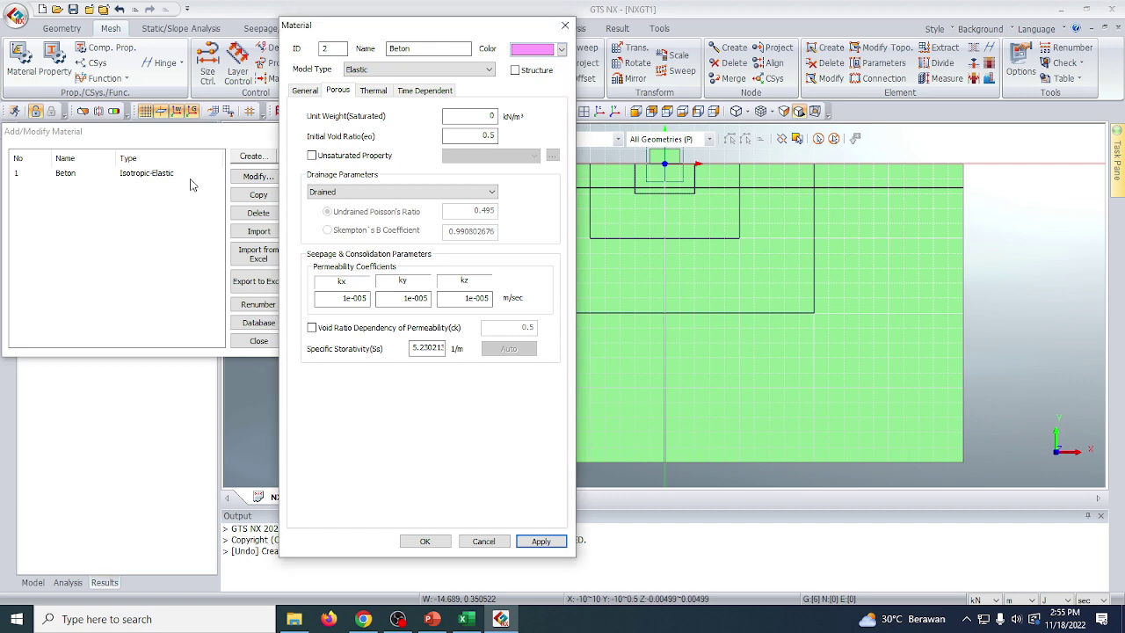
# Start a second material with the Mohr-Coulomb model and name it Tanah Atas.
pyautogui.click(305, 90)
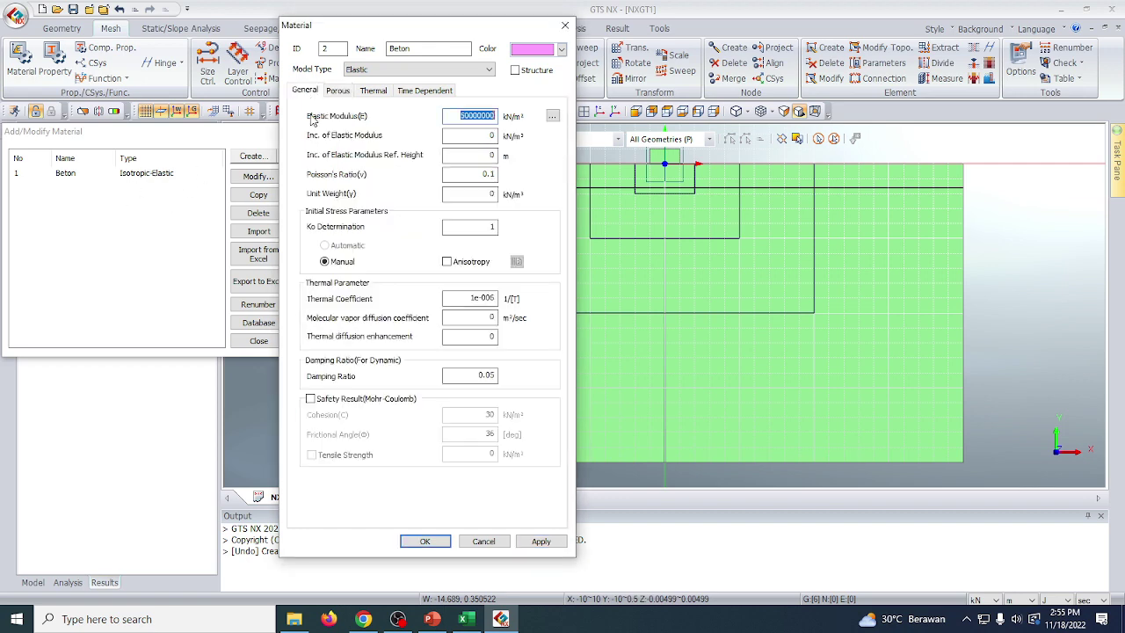
pyautogui.click(430, 69)
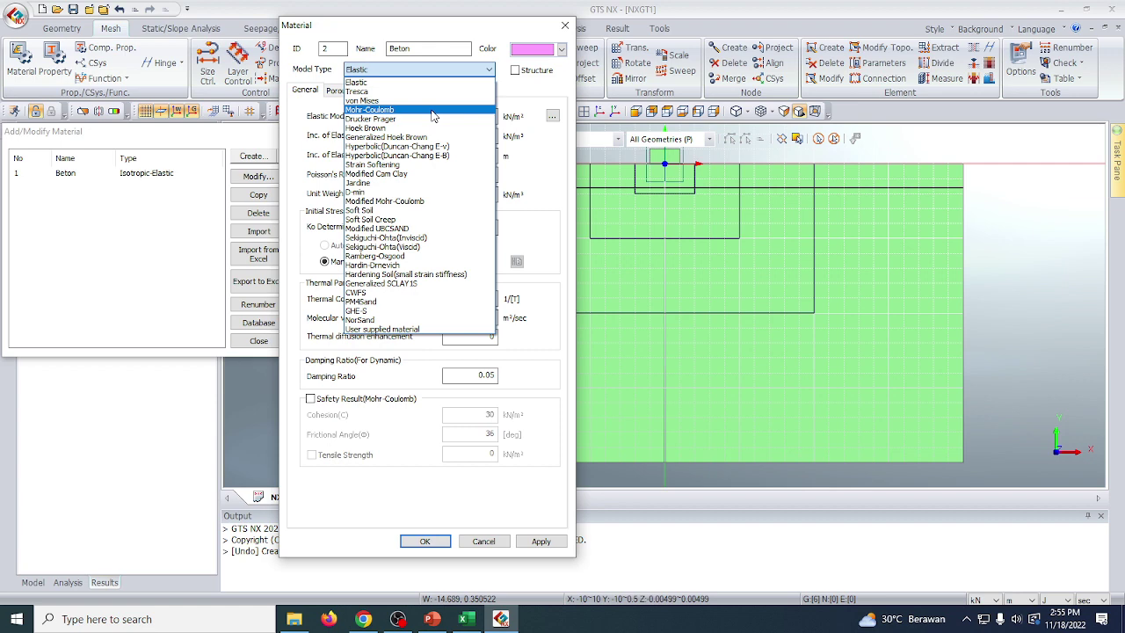
pyautogui.click(433, 111)
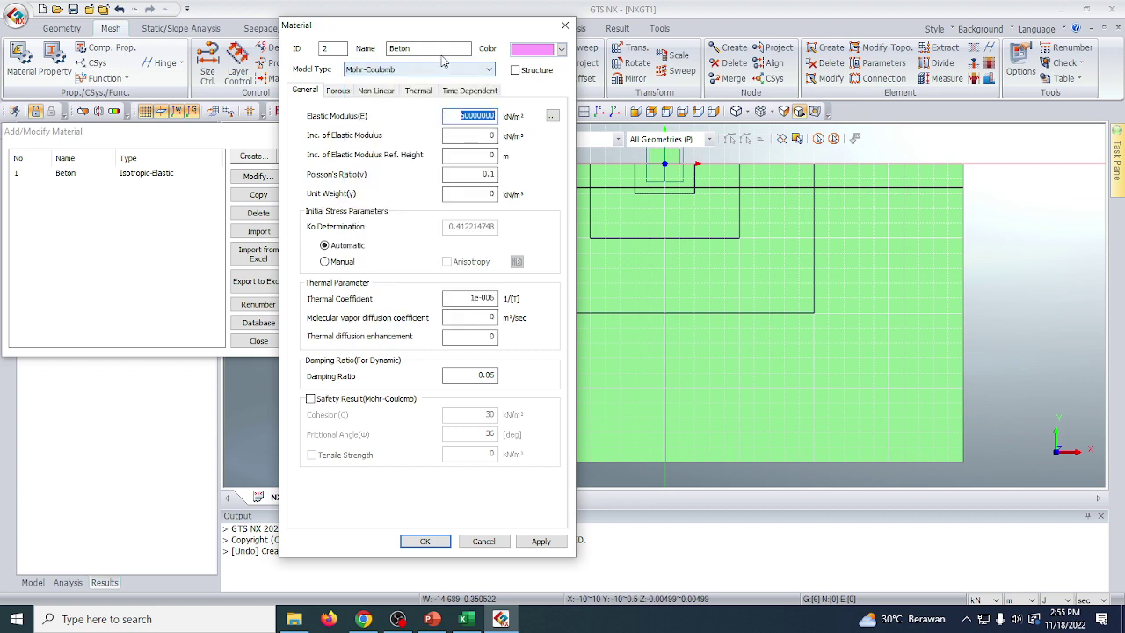
pyautogui.doubleClick(397, 48)
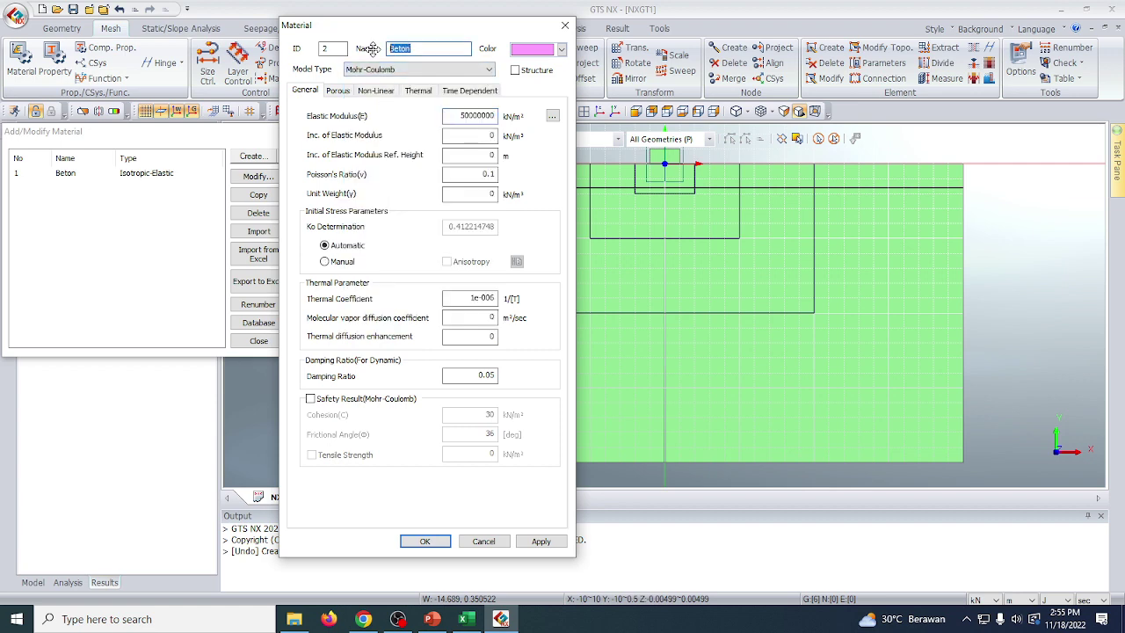
pyautogui.write('Tanah Atas')
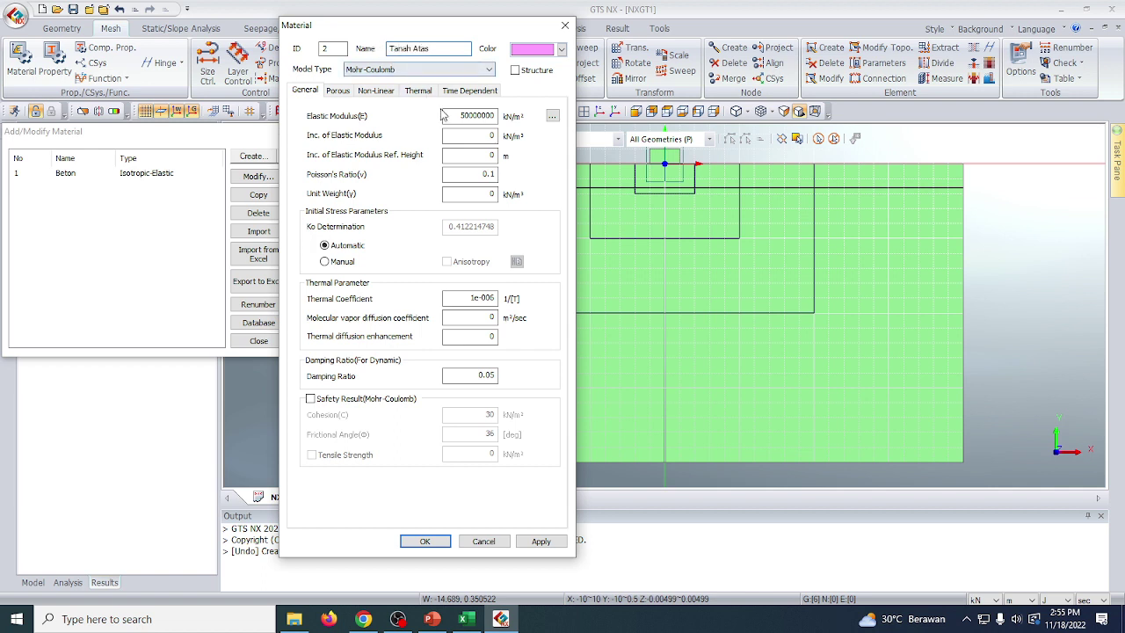
# Set Tanah Atas's elastic modulus to 5000 kN/m², Poisson's ratio to 0.3 and unit weight to 17 kN/m³.
pyautogui.doubleClick(446, 115)
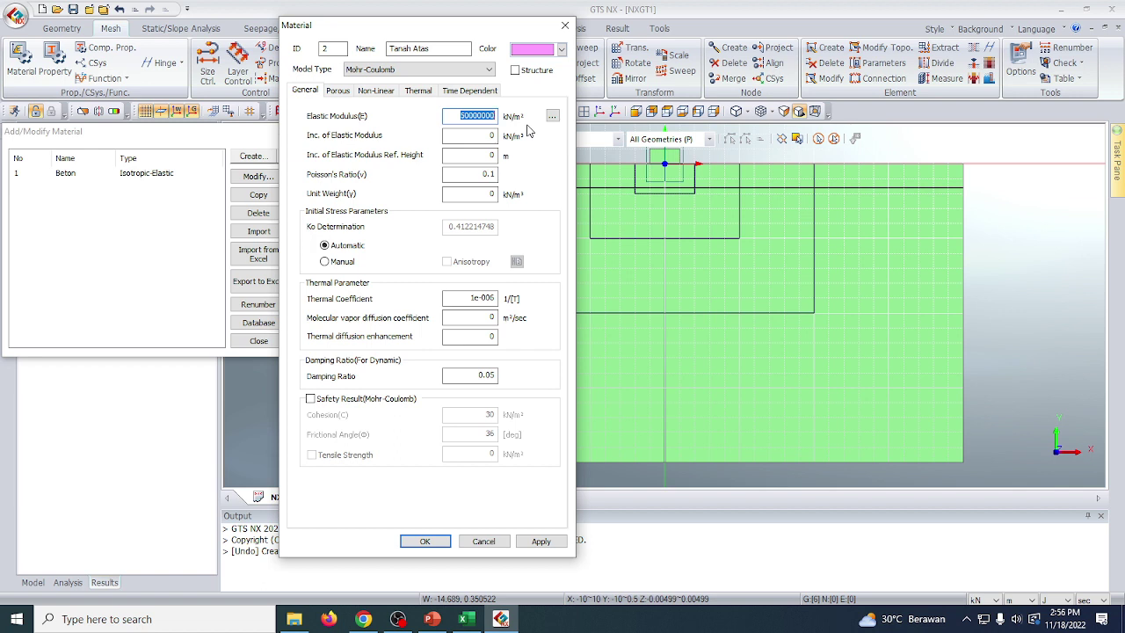
pyautogui.write('50')
pyautogui.click(494, 173)
pyautogui.doubleClick(493, 193)
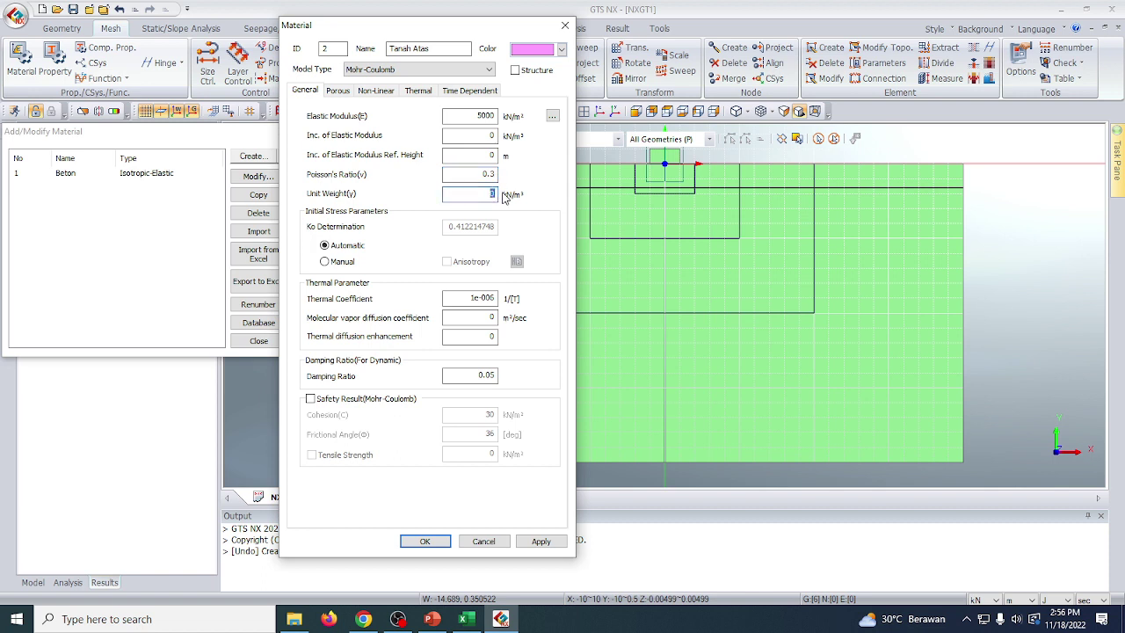
pyautogui.write('17')
# Set Tanah Atas's cohesion to 45 kN/m² and frictional angle to 0 degrees, and apply the material.
pyautogui.click(339, 91)
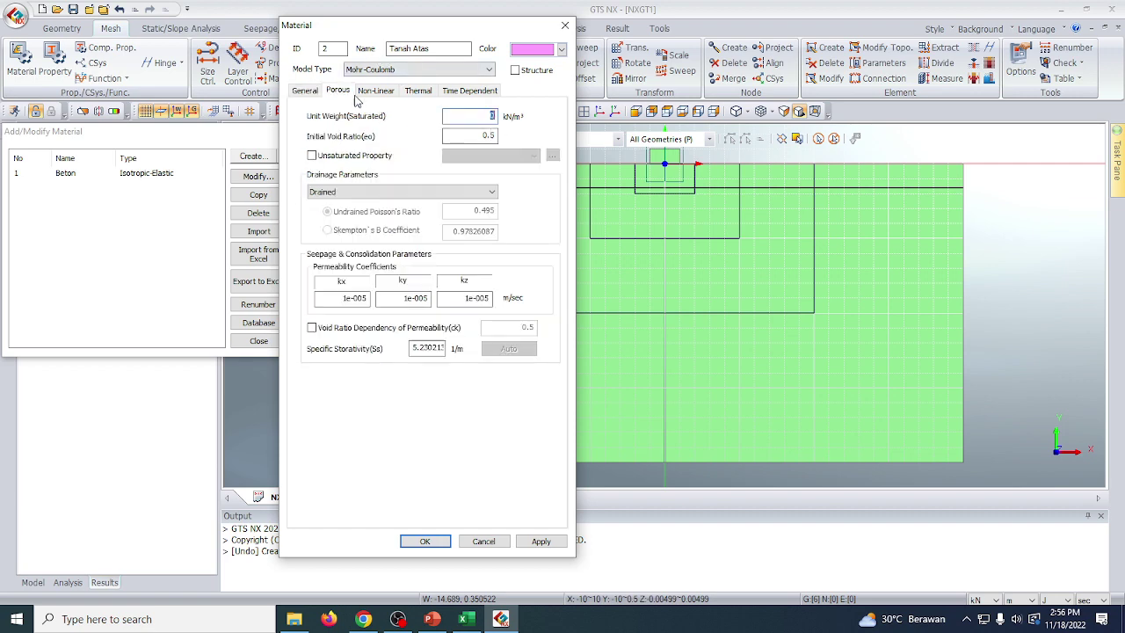
pyautogui.click(392, 91)
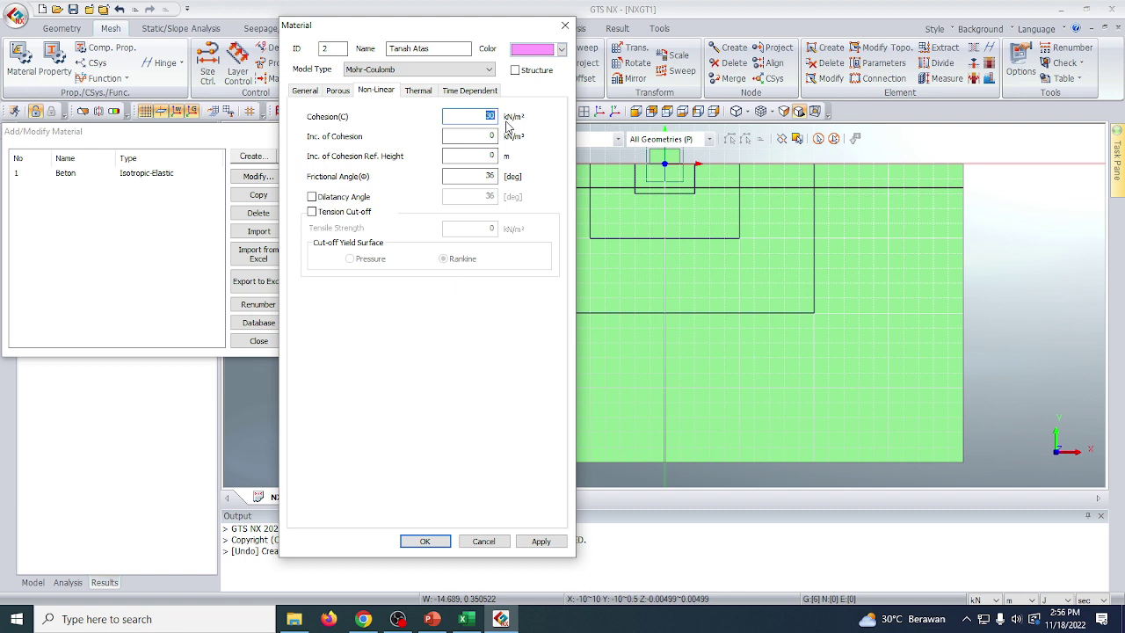
pyautogui.write('45')
pyautogui.press('Tab')
pyautogui.press('Tab')
pyautogui.press('Tab')
pyautogui.write('0')
pyautogui.click(540, 539)
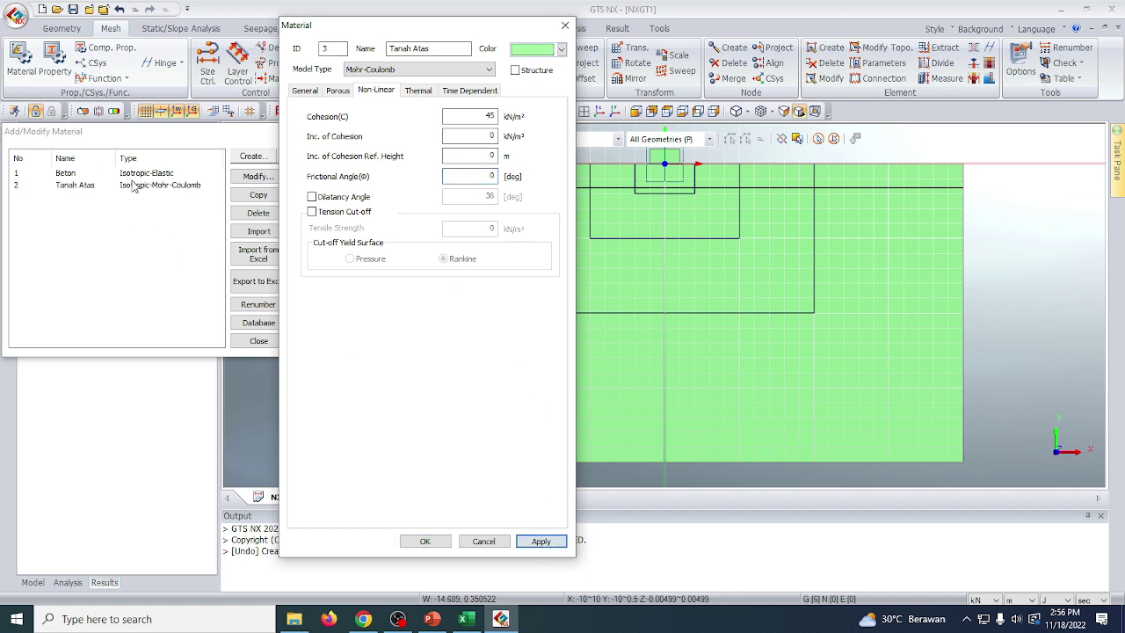
# Name the third material Tanah Bawah, keeping the Mohr-Coulomb model.
pyautogui.click(304, 91)
pyautogui.click(435, 50)
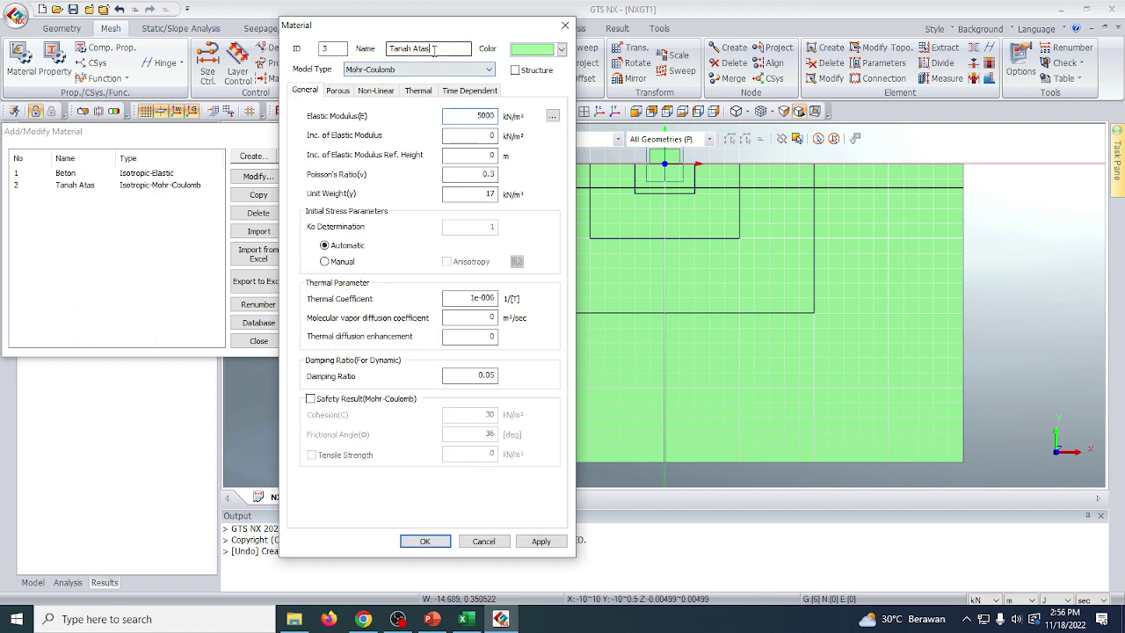
pyautogui.click(435, 50)
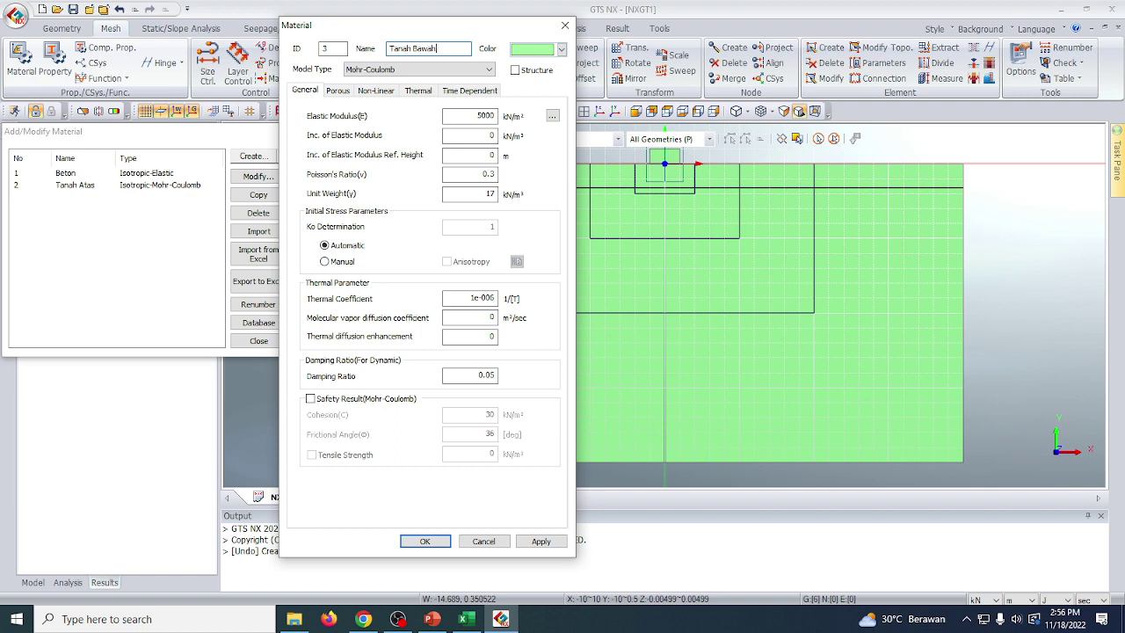
pyautogui.write('Bawah')
# Edit Tanah Bawah's general elastic modulus, Poisson's ratio and unit weight.
pyautogui.click(443, 115)
pyautogui.click(479, 116)
pyautogui.click(495, 173)
pyautogui.click(495, 173)
pyautogui.click(493, 194)
# Set Tanah Bawah's cohesion to 20 kN/m², confirm the material and close the material list.
pyautogui.click(376, 91)
pyautogui.doubleClick(481, 117)
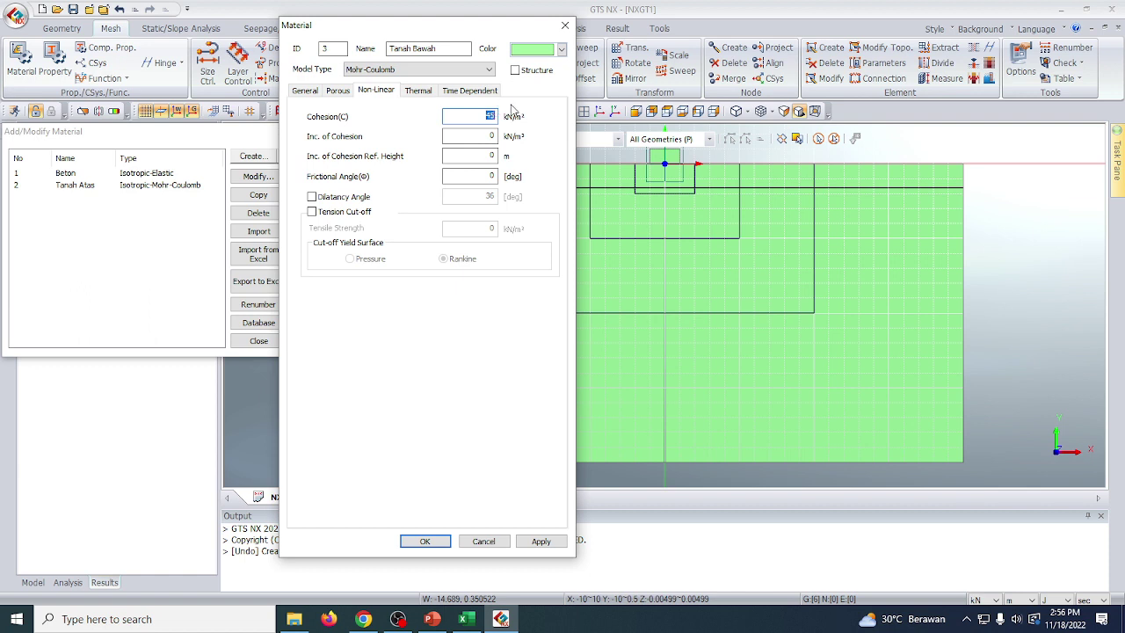
pyautogui.write('20')
pyautogui.click(425, 540)
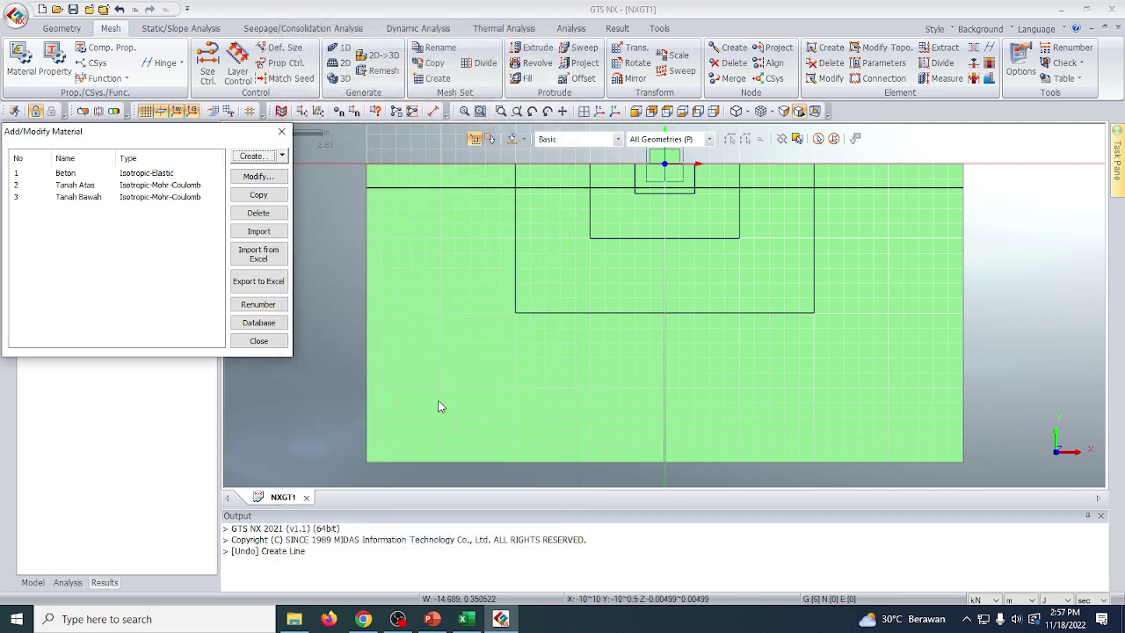
pyautogui.click(138, 176)
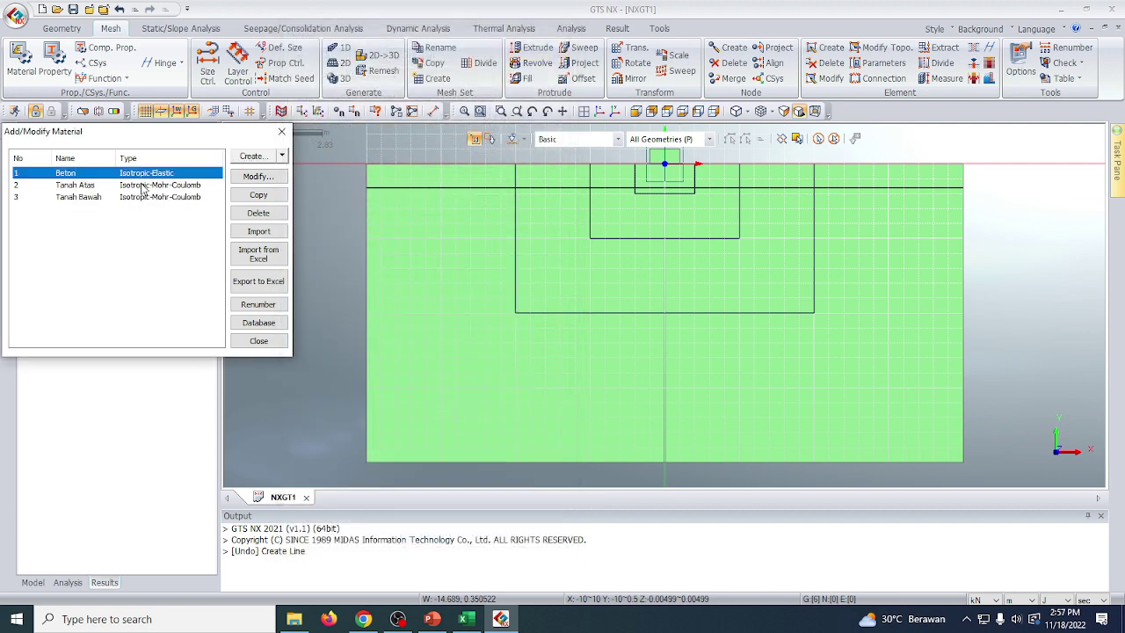
pyautogui.click(143, 185)
pyautogui.click(163, 198)
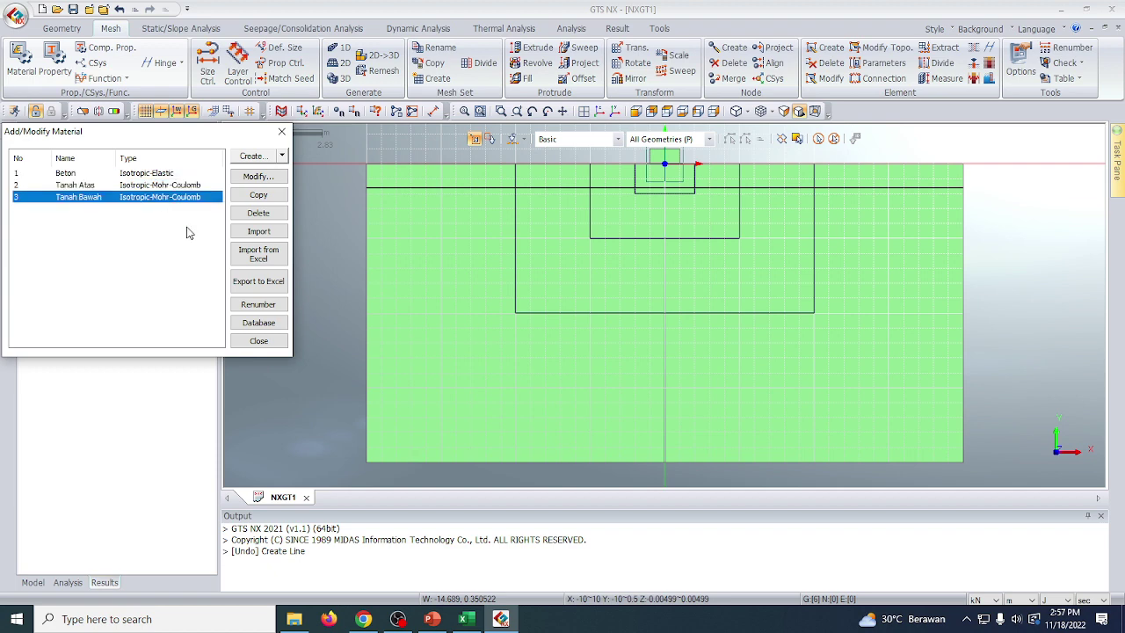
pyautogui.click(258, 341)
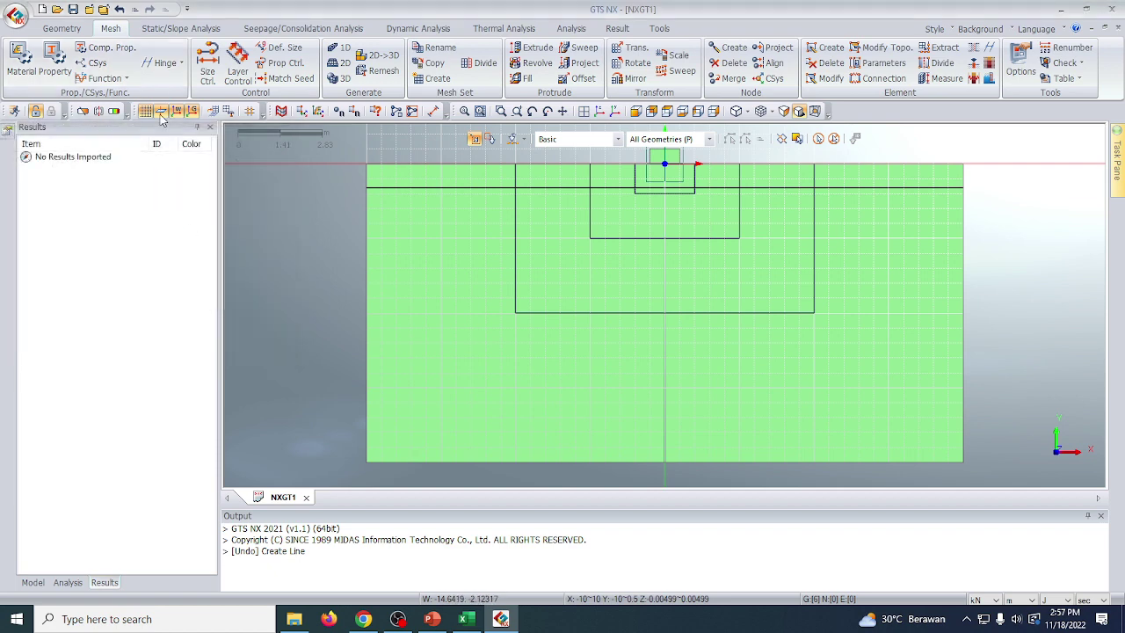
# Create a 2D plane strain property named Pondasi that uses the Beton material.
pyautogui.click(54, 58)
pyautogui.click(277, 156)
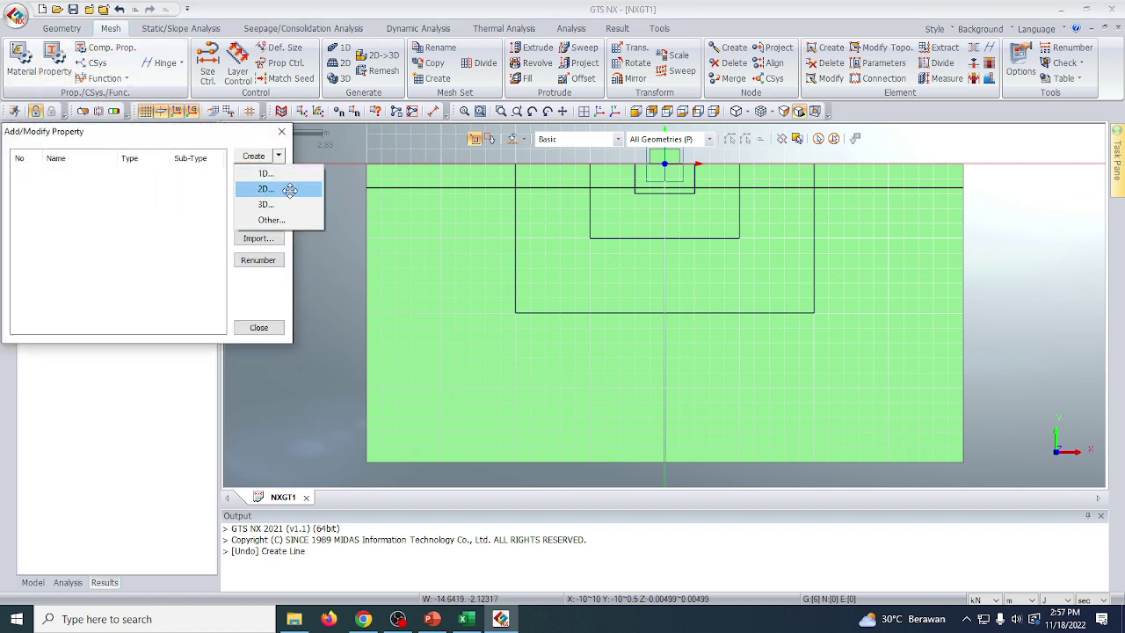
pyautogui.click(290, 190)
pyautogui.moveTo(454, 200); pyautogui.dragTo(403, 199)
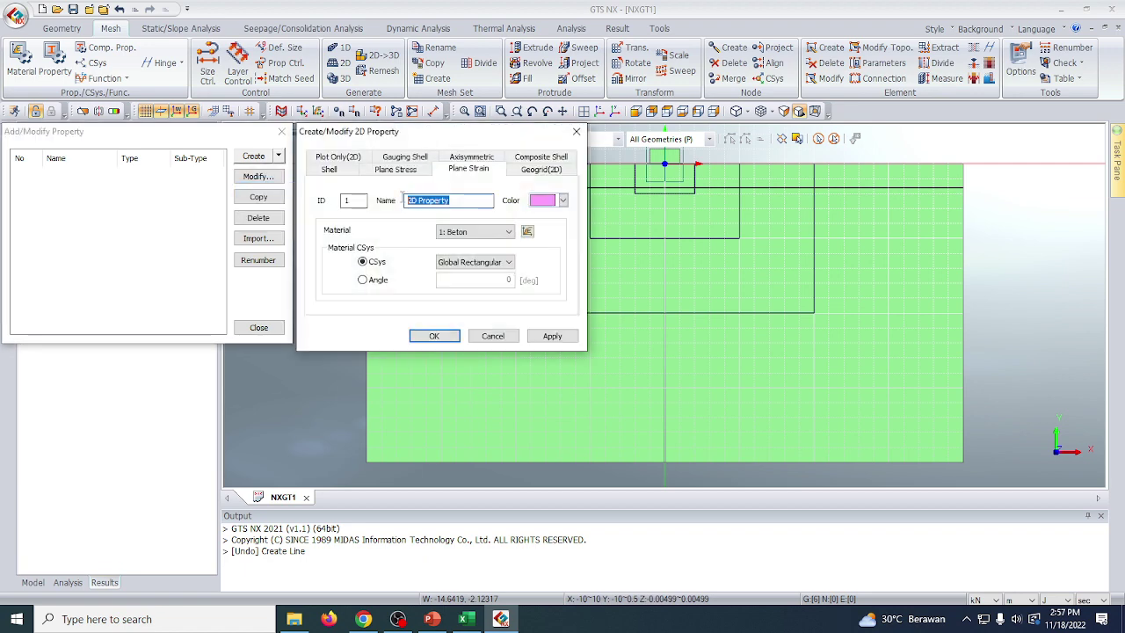
pyautogui.write('Pondasi')
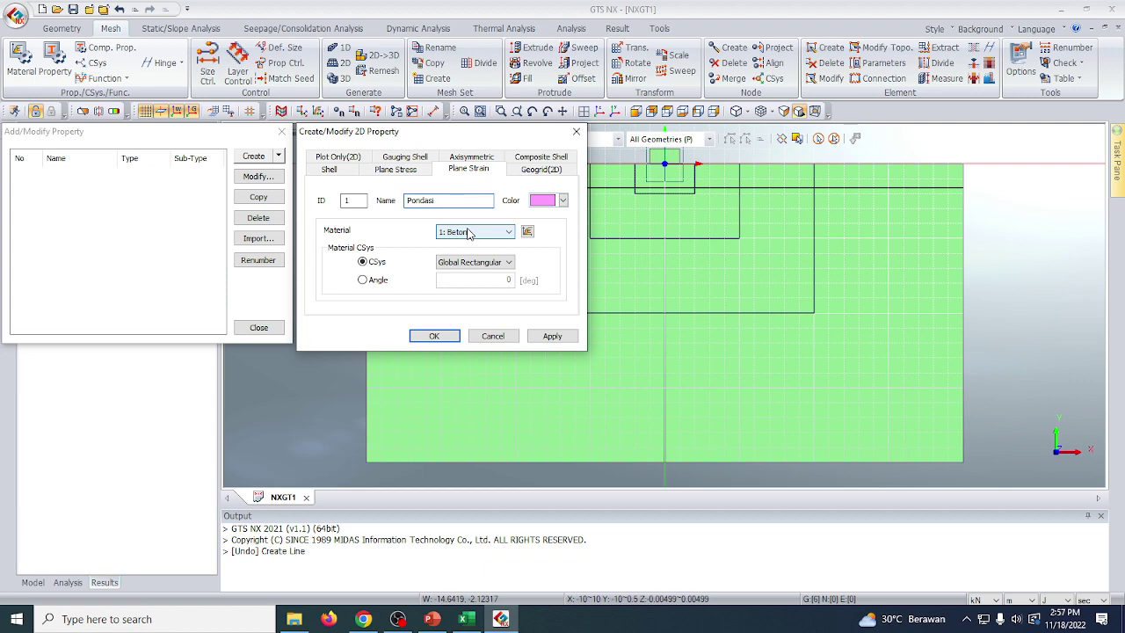
pyautogui.click(551, 336)
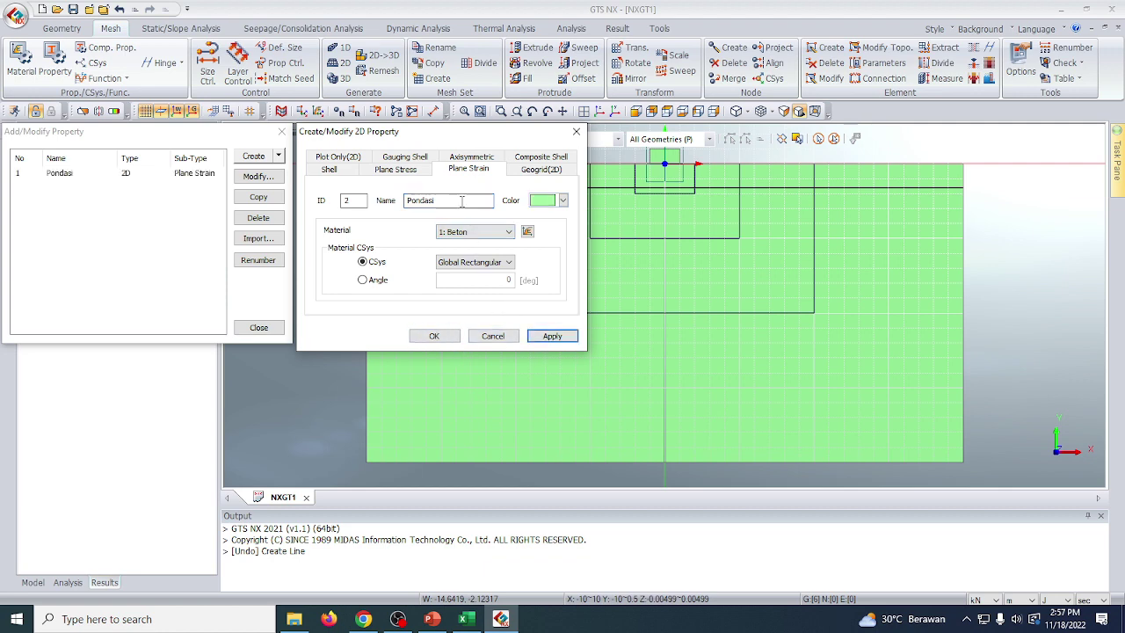
# Add a plane strain property named Lempung Atas with the Tanah Atas material.
pyautogui.write('Lem')
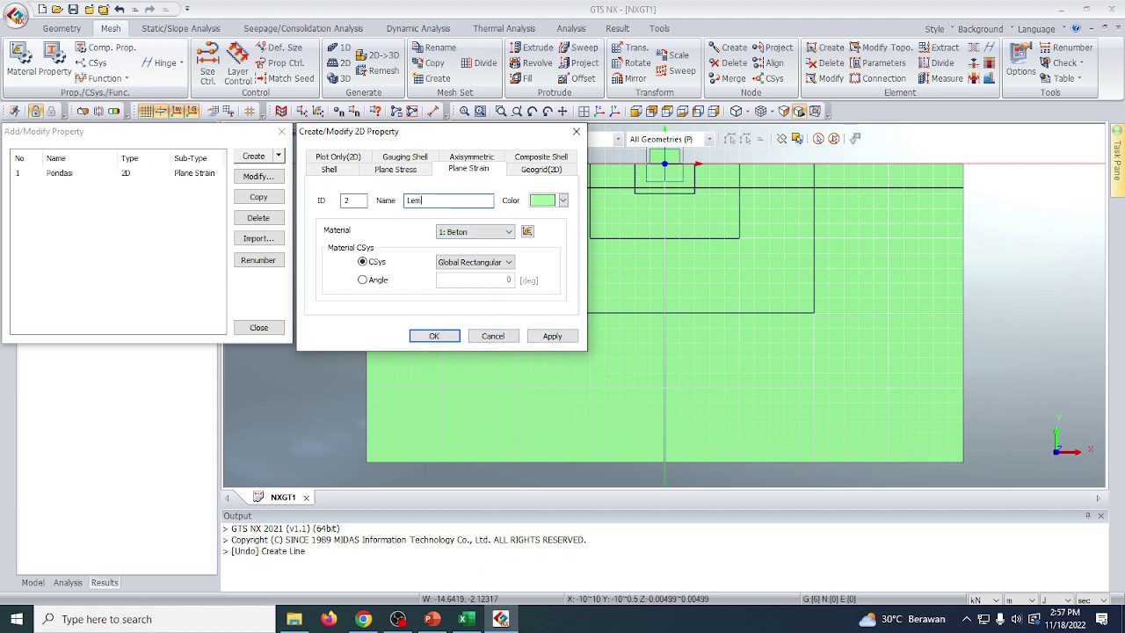
pyautogui.write('pung Atas')
pyautogui.click(488, 232)
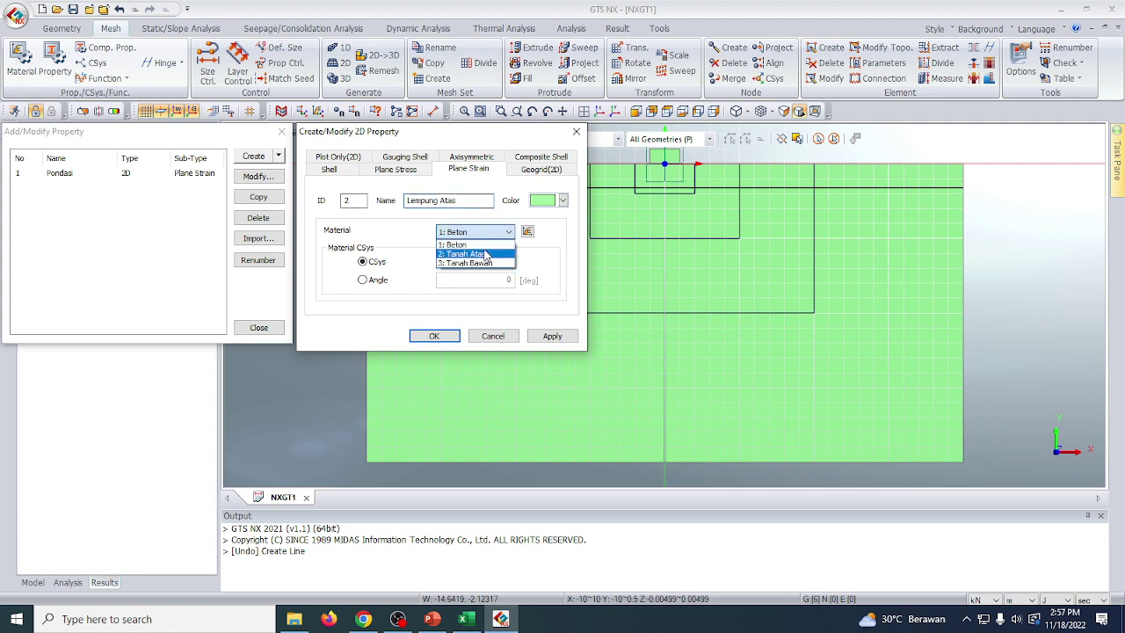
pyautogui.click(485, 255)
pyautogui.click(552, 336)
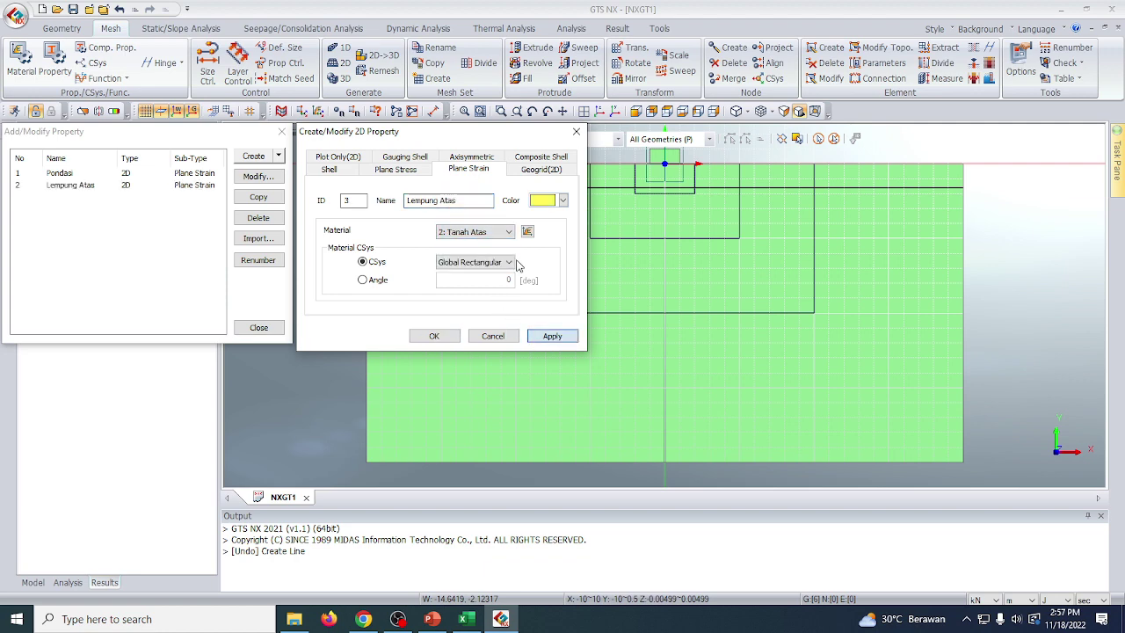
# Add a plane strain property named Lempung Bawah with the Tanah Bawah material, and close the property list.
pyautogui.click(468, 200)
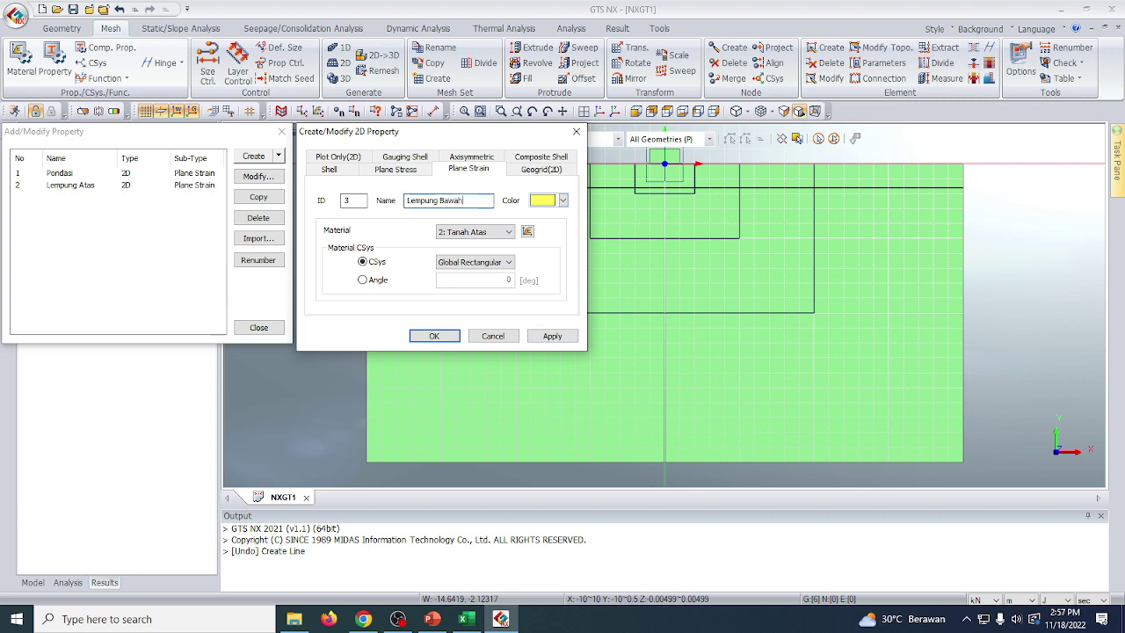
pyautogui.click(466, 232)
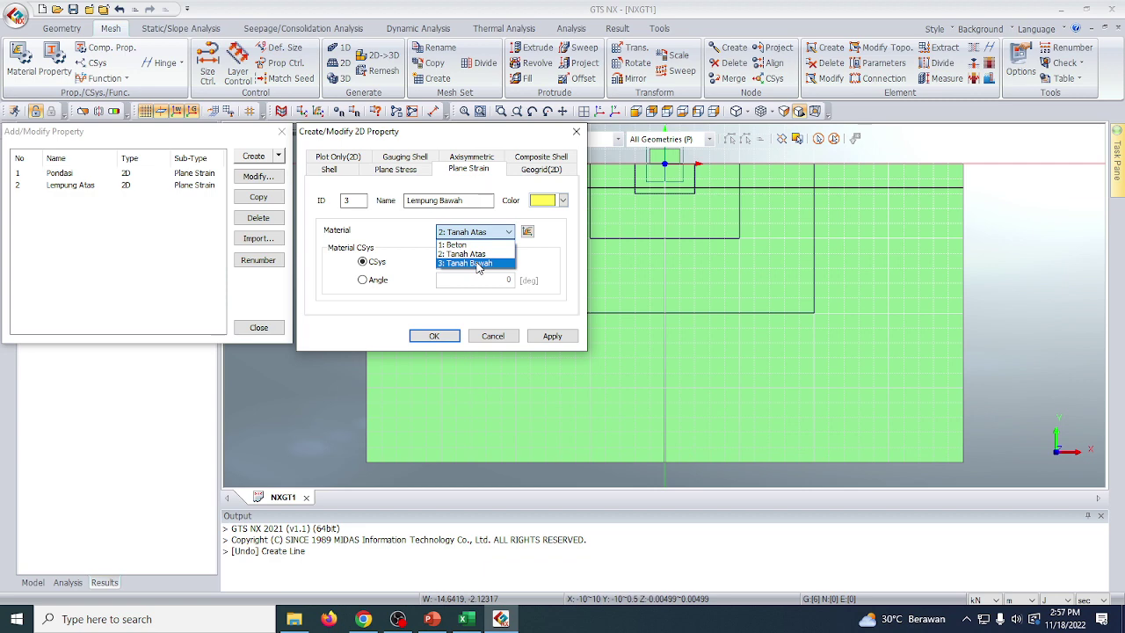
pyautogui.click(474, 263)
pyautogui.click(438, 337)
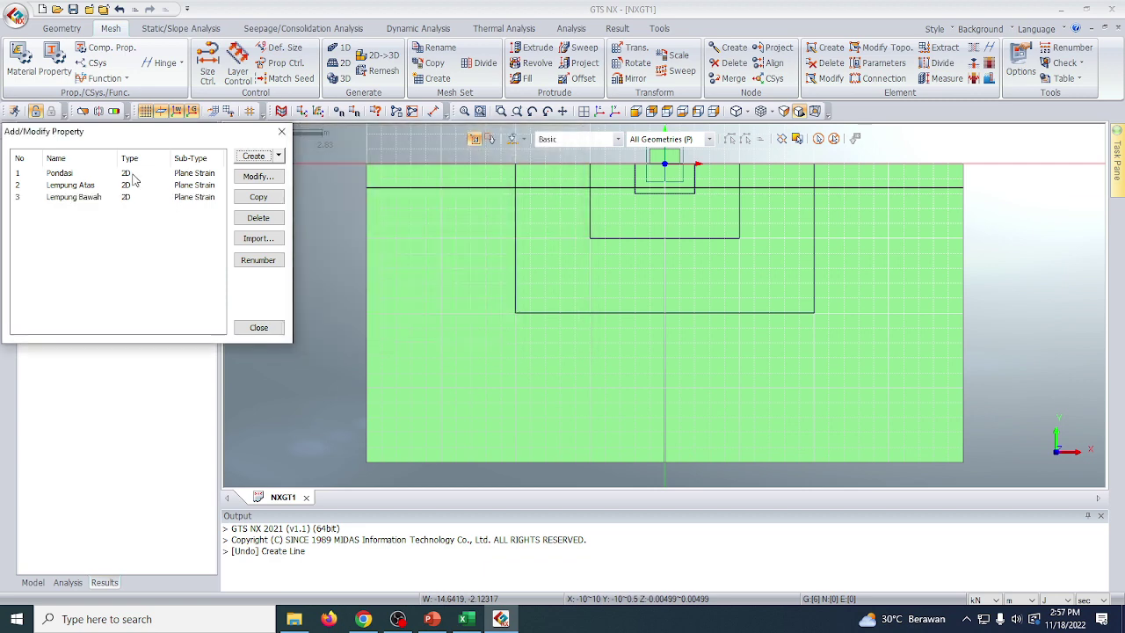
pyautogui.click(97, 175)
pyautogui.click(111, 185)
pyautogui.click(125, 198)
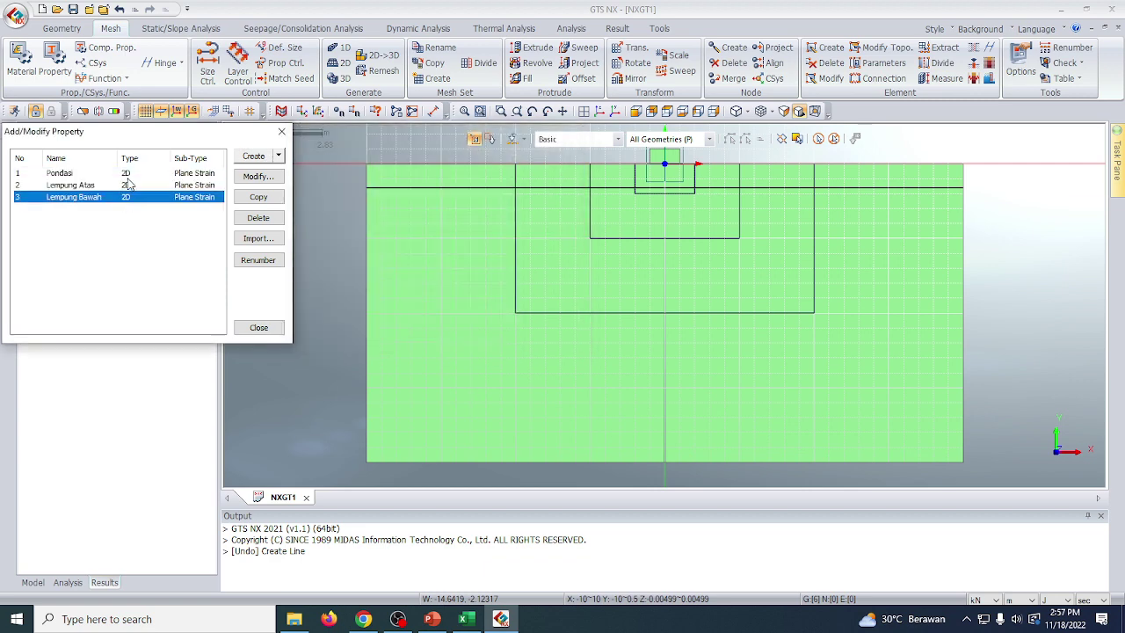
pyautogui.click(129, 175)
pyautogui.click(143, 199)
pyautogui.click(264, 328)
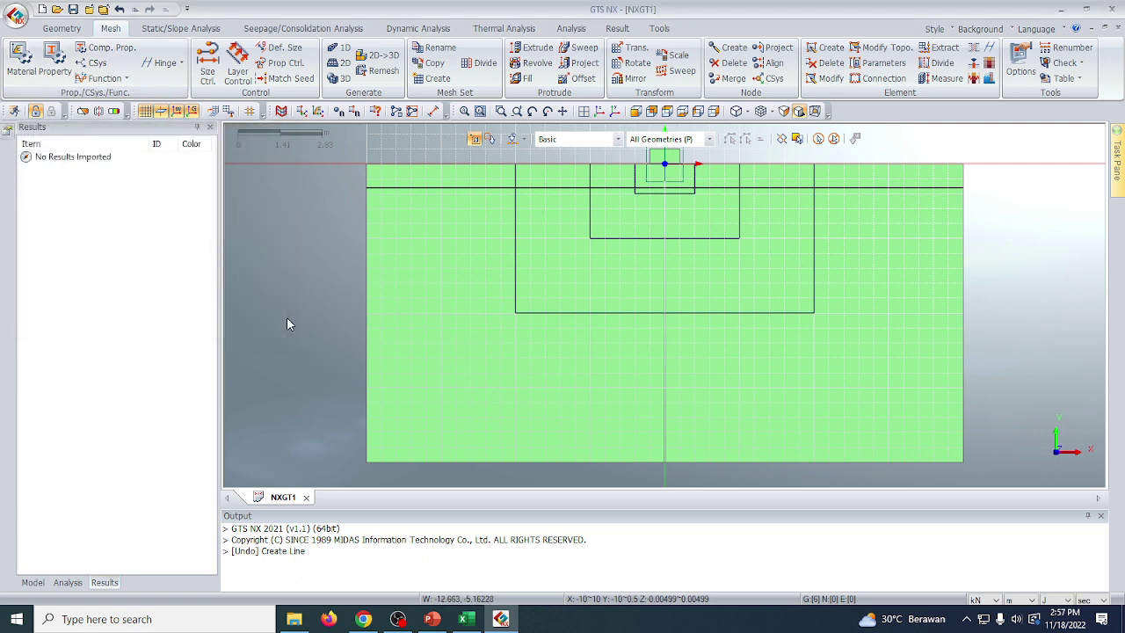
# Start an edge size control with a 0.1 m interval length and select the smallest soil rectangle's side and bottom edges.
pyautogui.click(207, 66)
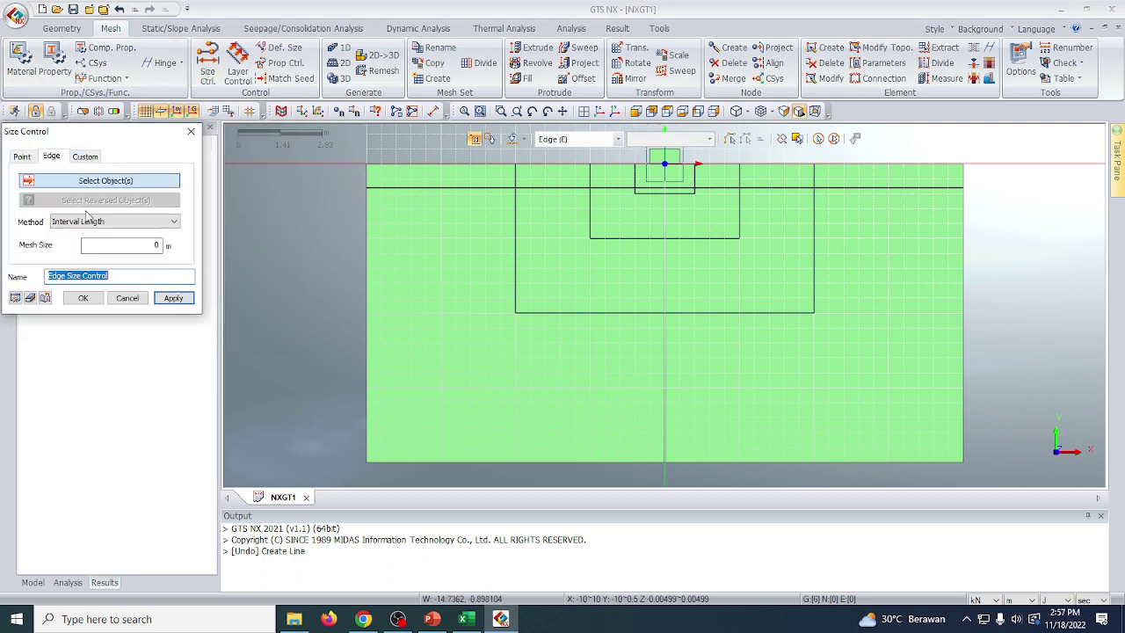
pyautogui.doubleClick(157, 245)
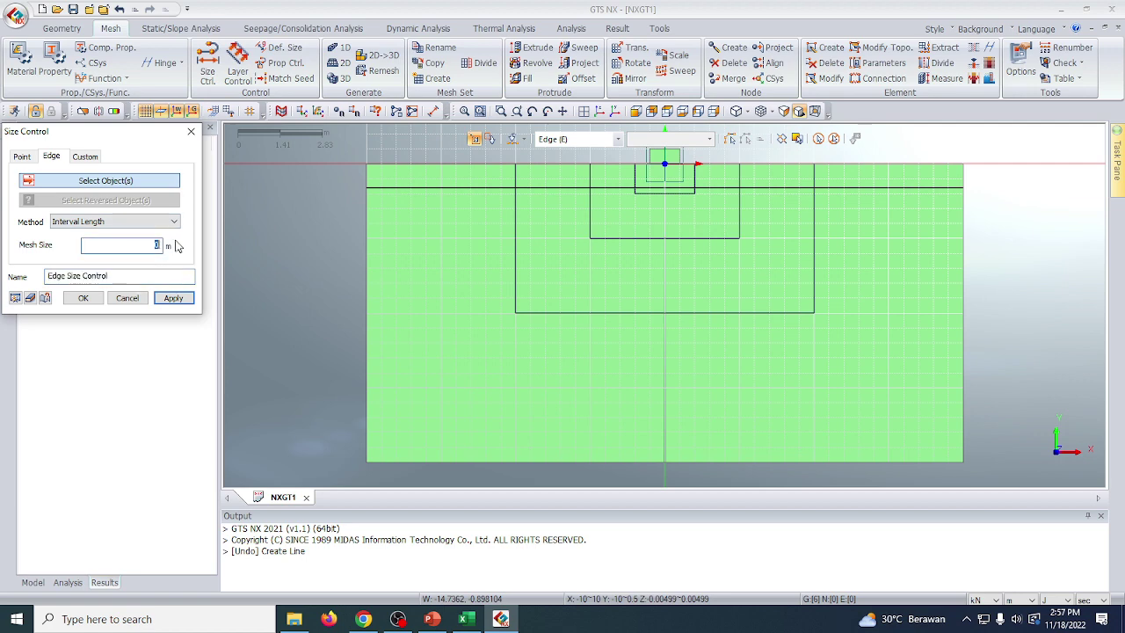
pyautogui.write('0.')
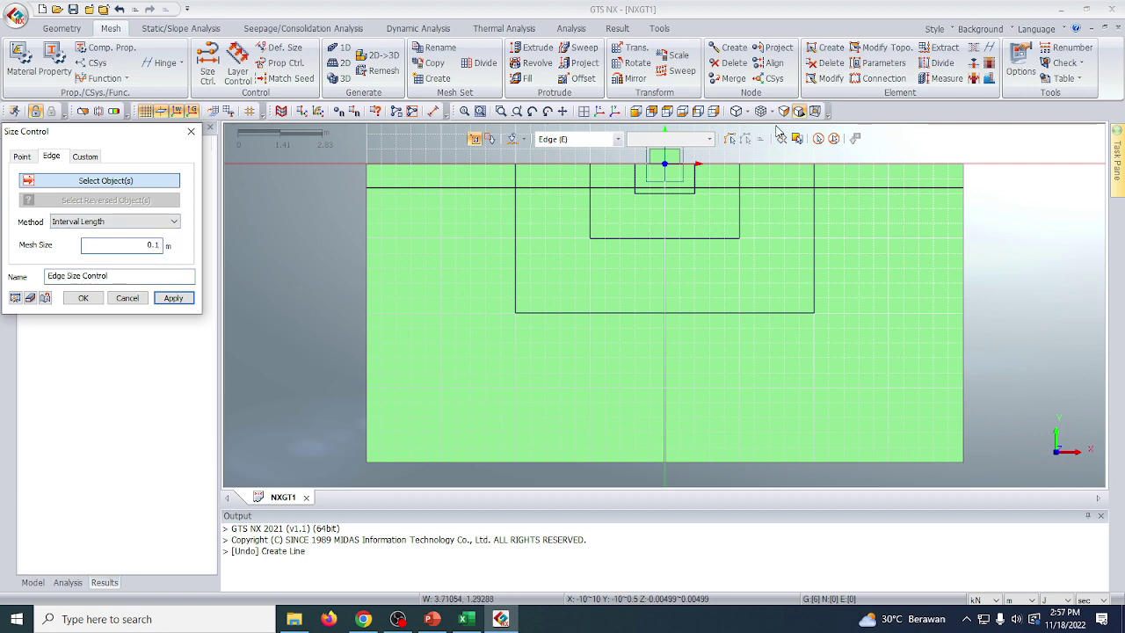
pyautogui.scroll(-4, 661, 246)
pyautogui.scroll(3, 689, 178)
pyautogui.scroll(3, 689, 182)
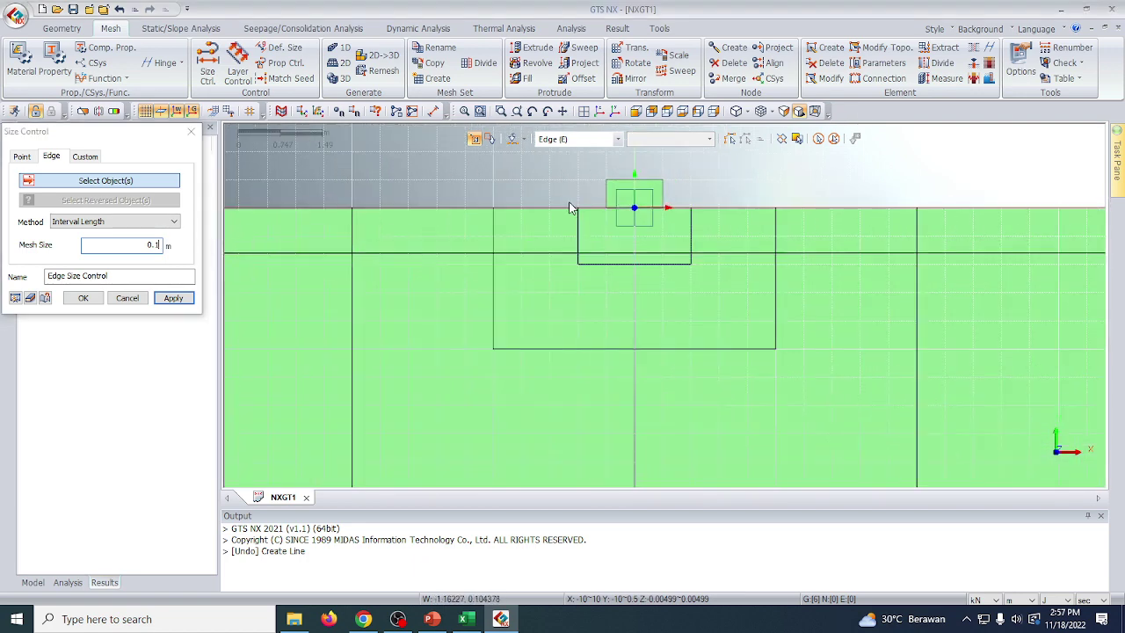
pyautogui.click(575, 261)
pyautogui.scroll(1, 573, 264)
pyautogui.scroll(1, 573, 262)
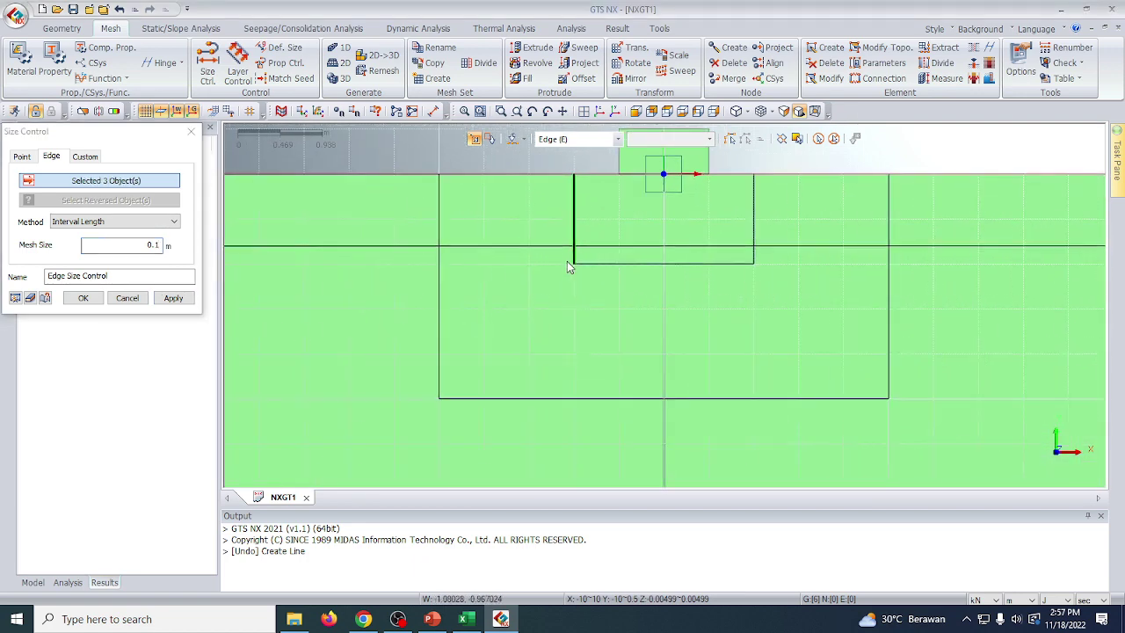
pyautogui.click(770, 276)
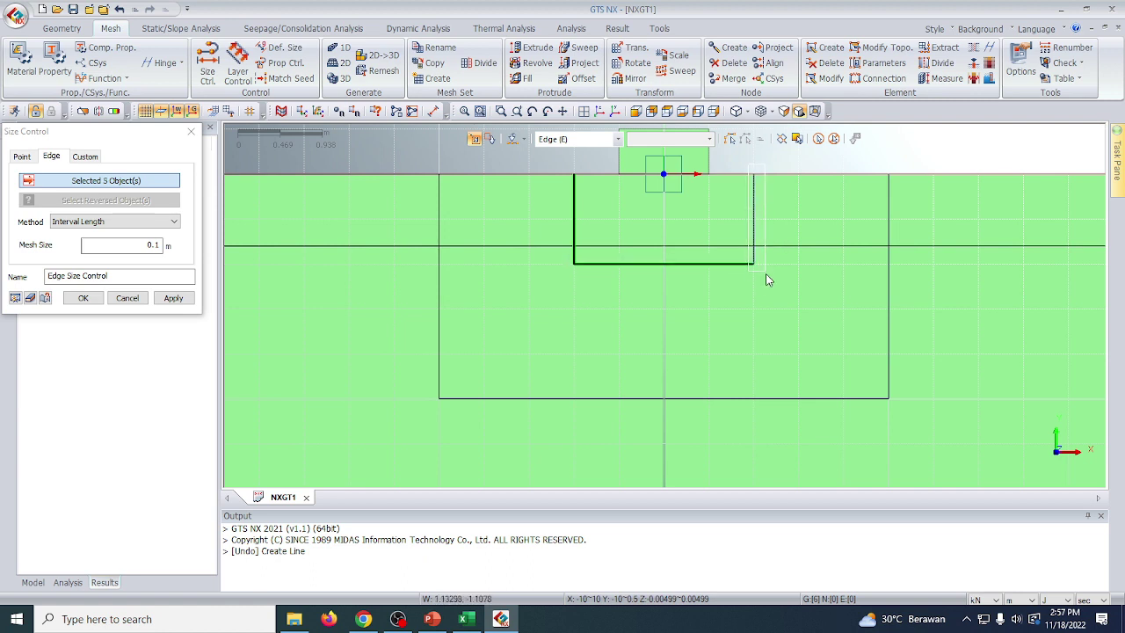
pyautogui.click(763, 285)
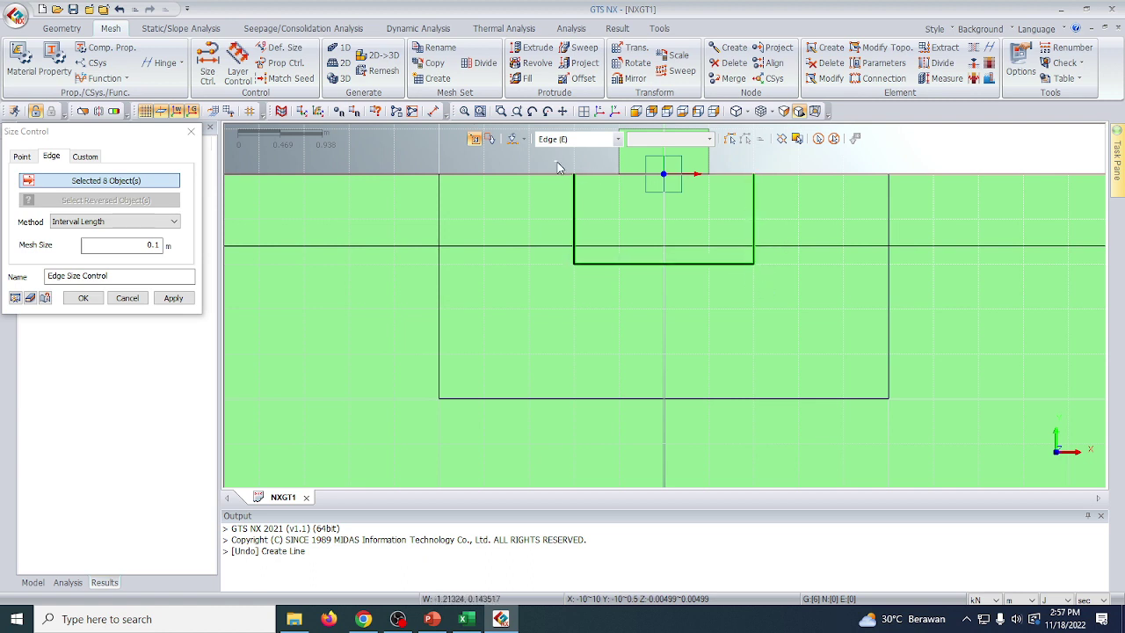
# Add the smallest soil rectangle's top edges to the selection and apply the 0.1 m edge size control.
pyautogui.click(650, 175)
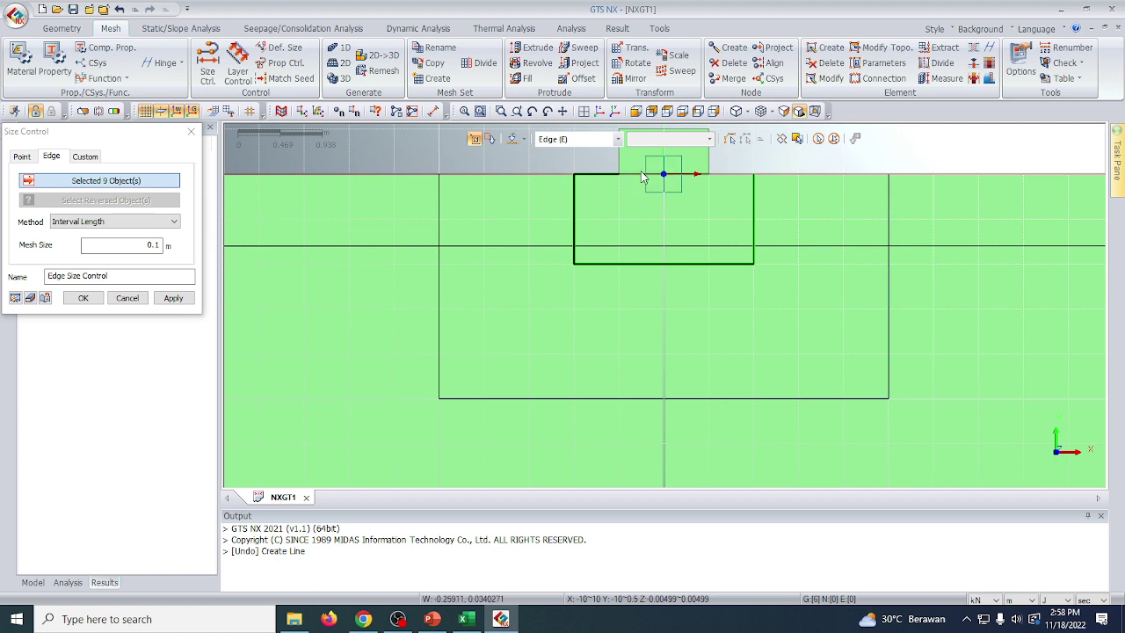
pyautogui.click(698, 178)
pyautogui.click(754, 185)
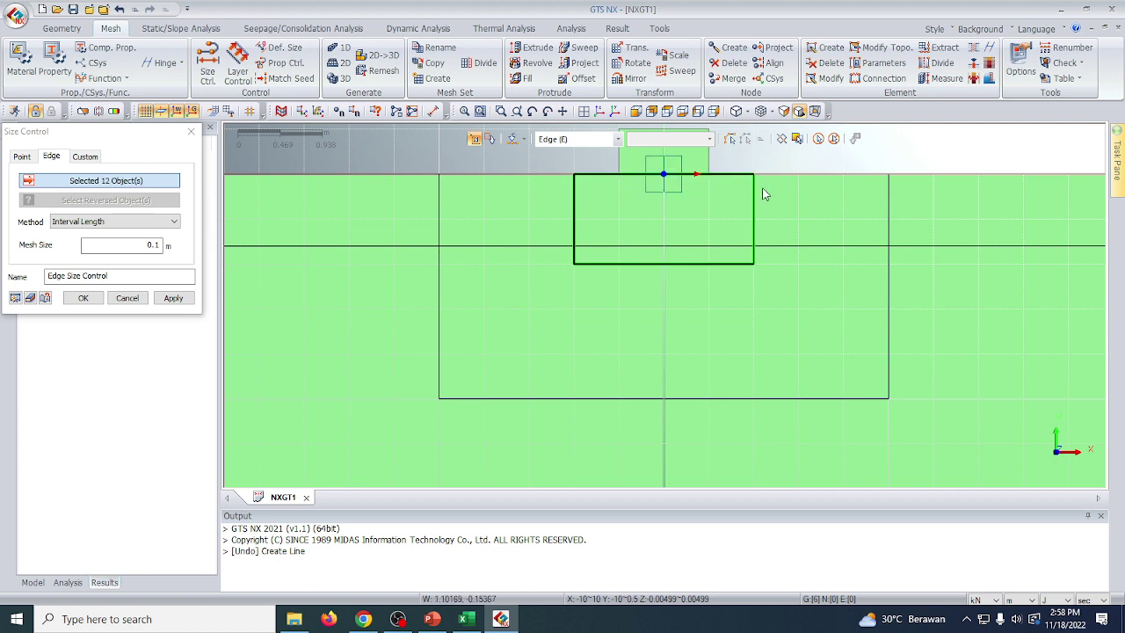
pyautogui.scroll(-3, 661, 237)
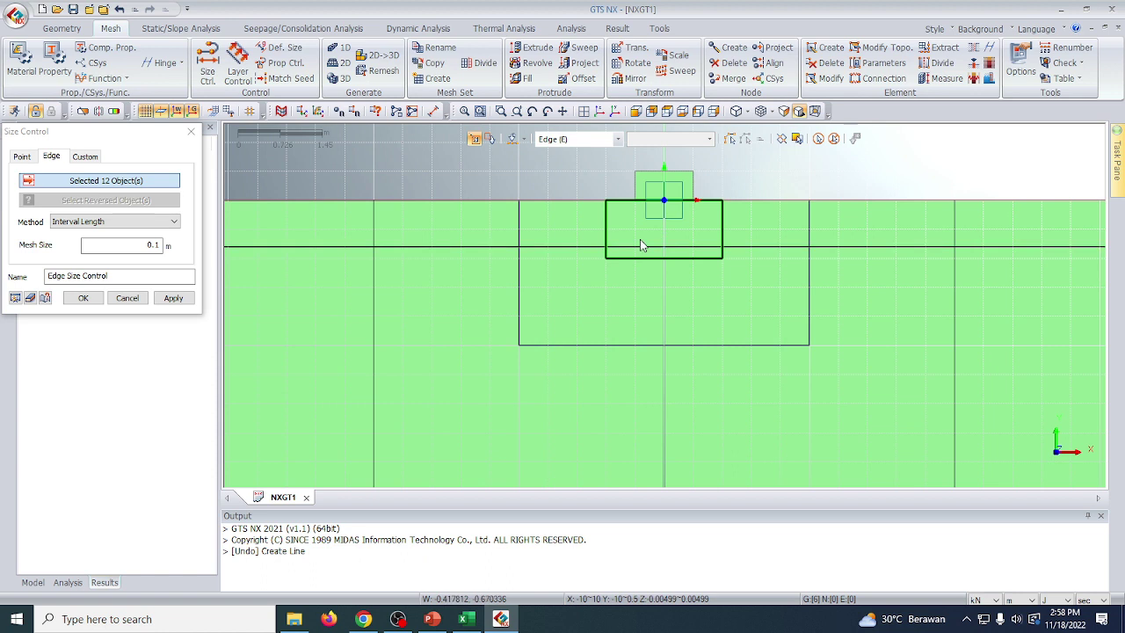
pyautogui.scroll(-1, 639, 241)
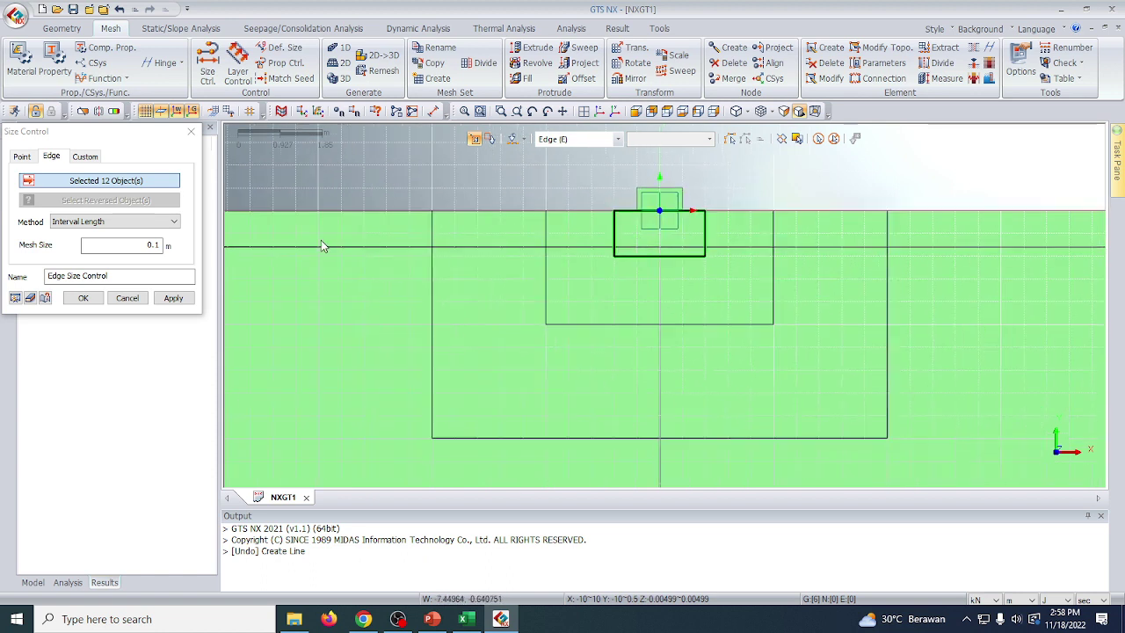
pyautogui.click(174, 298)
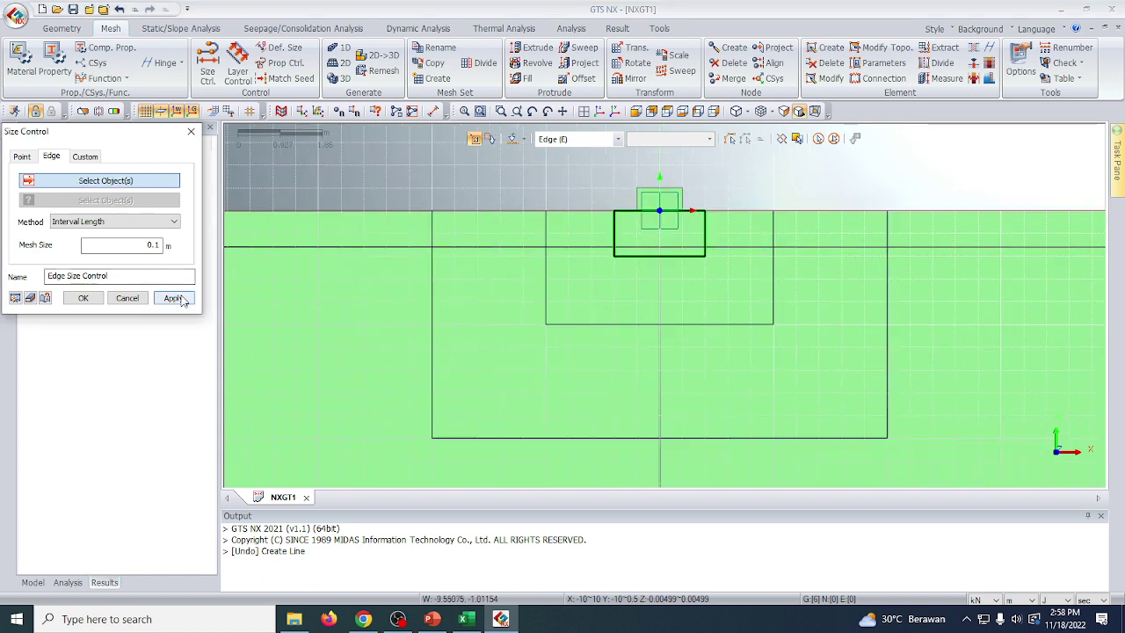
# Apply a 0.25 m edge mesh size to the side and bottom edges of the middle soil rectangle.
pyautogui.moveTo(155, 246); pyautogui.dragTo(166, 245)
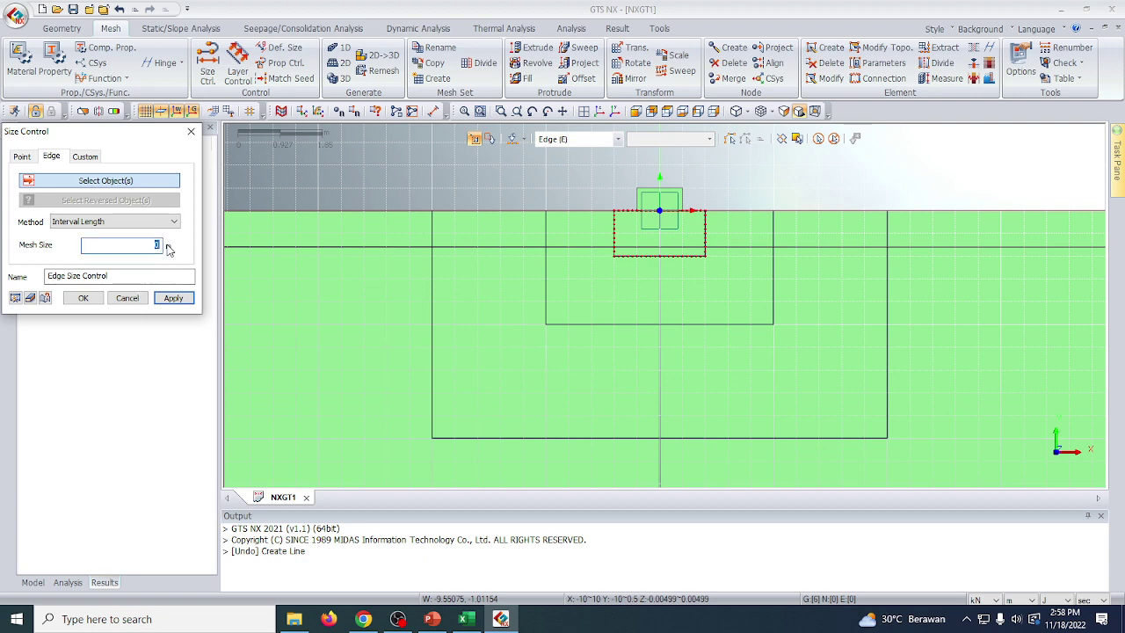
pyautogui.write('0')
pyautogui.moveTo(531, 198); pyautogui.dragTo(560, 350)
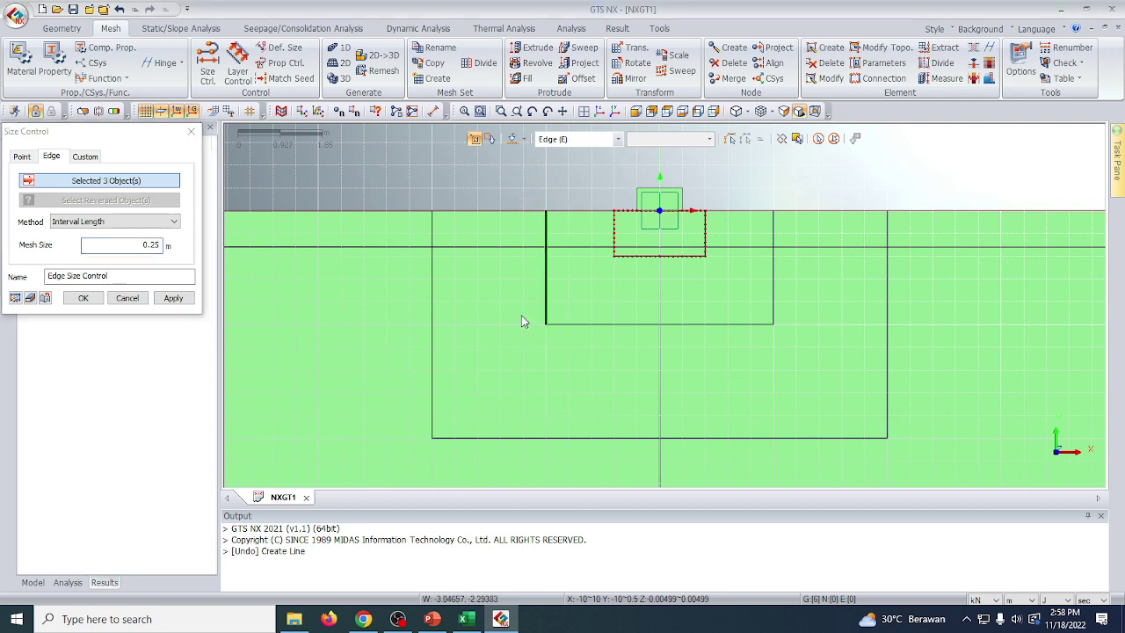
pyautogui.moveTo(523, 312); pyautogui.dragTo(800, 350)
pyautogui.moveTo(762, 199); pyautogui.dragTo(798, 350)
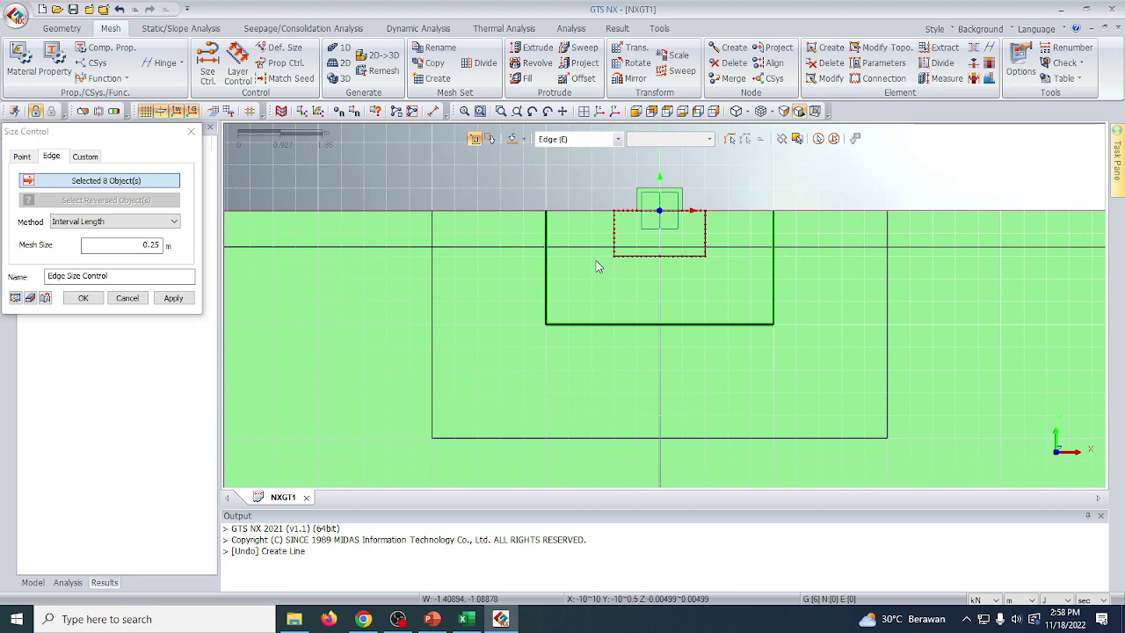
pyautogui.click(181, 300)
# Apply a 0.5 m edge mesh size to the side and bottom edges of the outer nested rectangle and close Size Control.
pyautogui.moveTo(401, 194); pyautogui.dragTo(446, 448)
pyautogui.moveTo(399, 409); pyautogui.dragTo(928, 457)
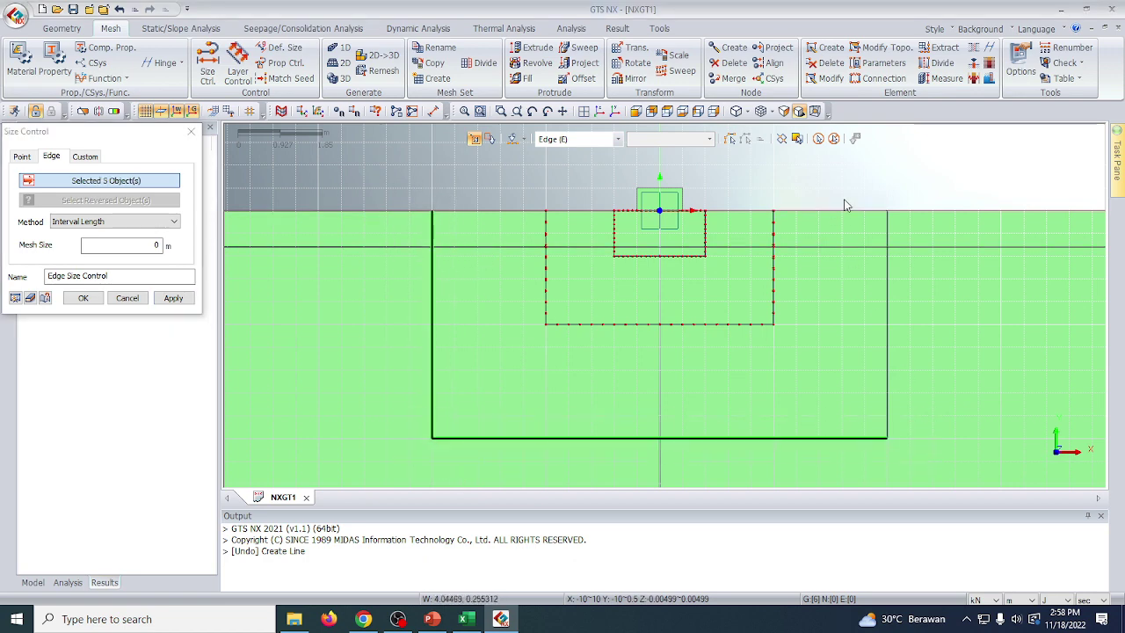
pyautogui.moveTo(887, 252); pyautogui.dragTo(923, 494)
pyautogui.doubleClick(159, 246)
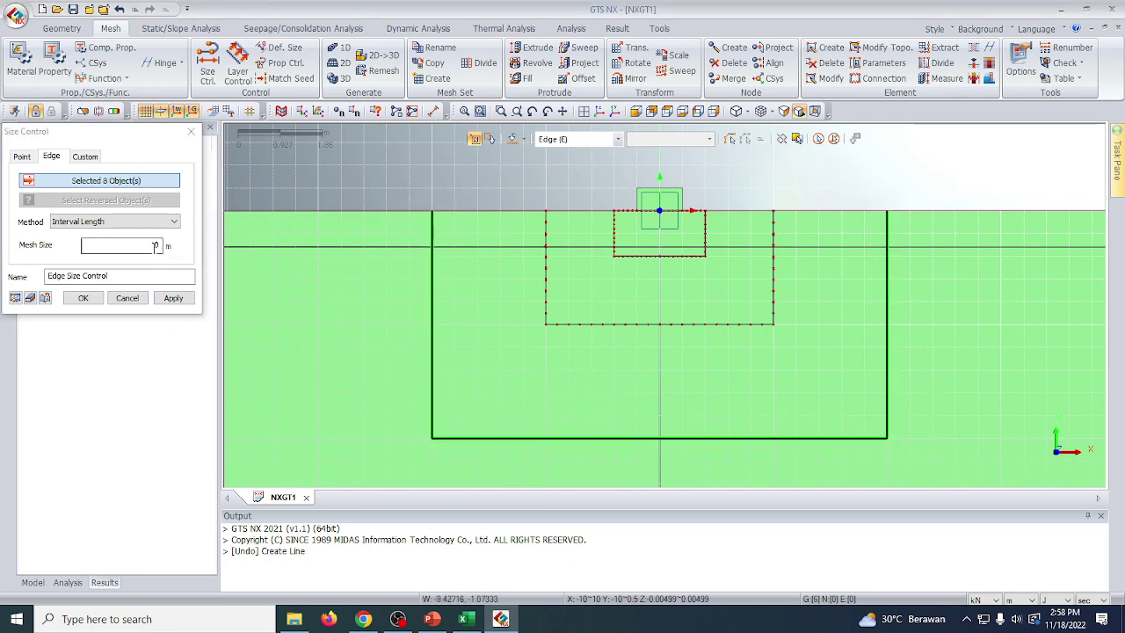
pyautogui.write('0.5')
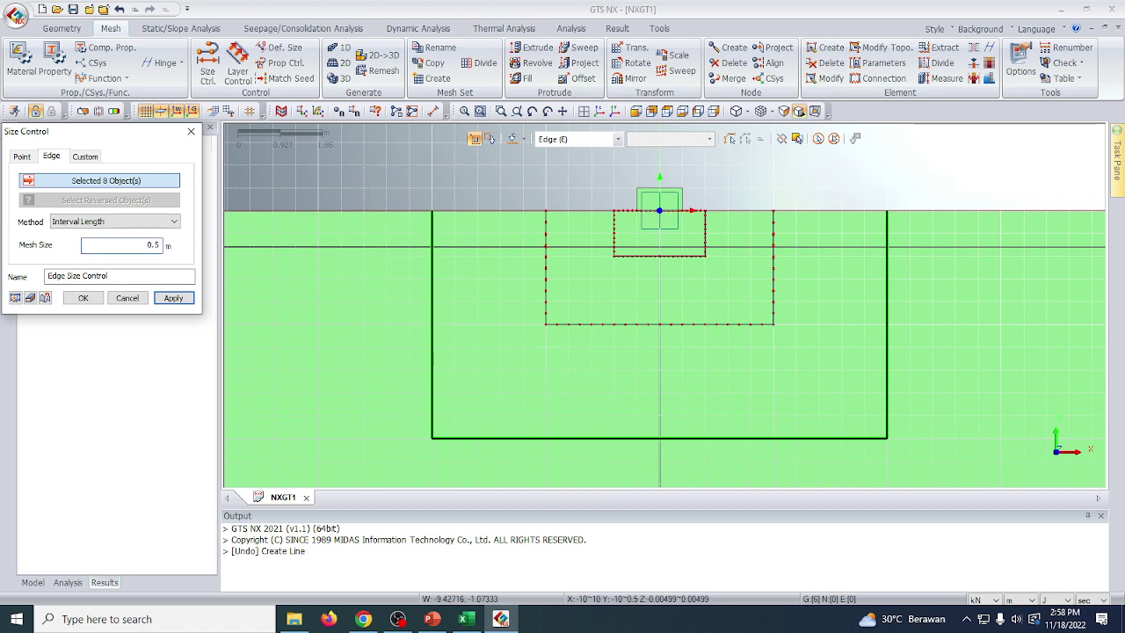
pyautogui.click(173, 299)
pyautogui.click(82, 299)
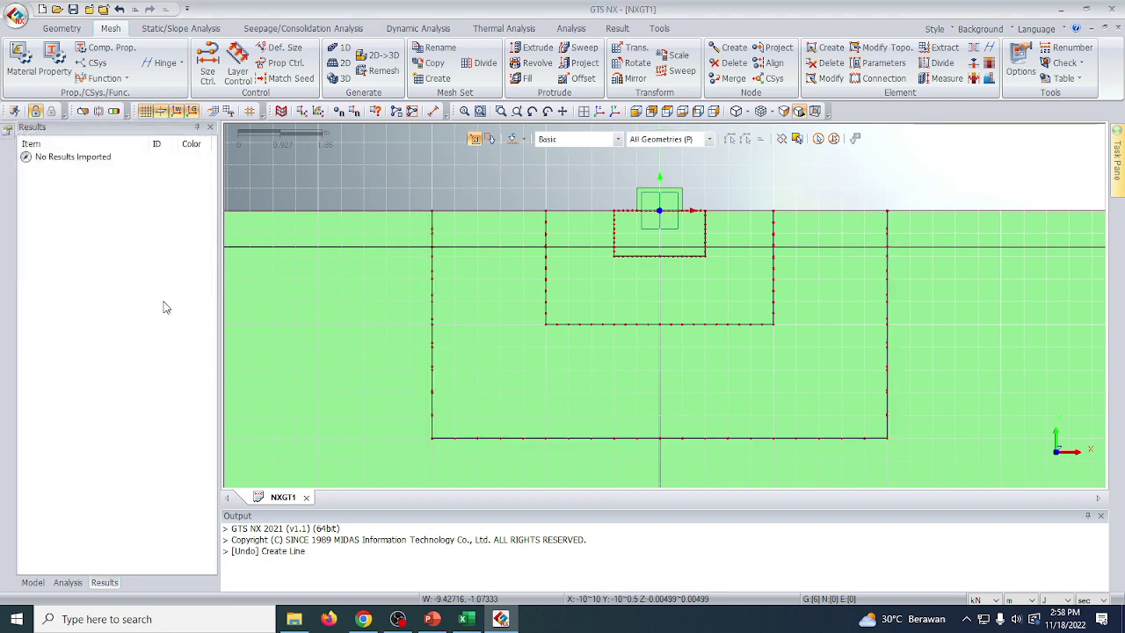
# Set up a 2D auto-face mesh with size 0.1 and the Pondasi property.
pyautogui.scroll(-1, 440, 299)
pyautogui.scroll(-2, 444, 297)
pyautogui.scroll(2, 481, 277)
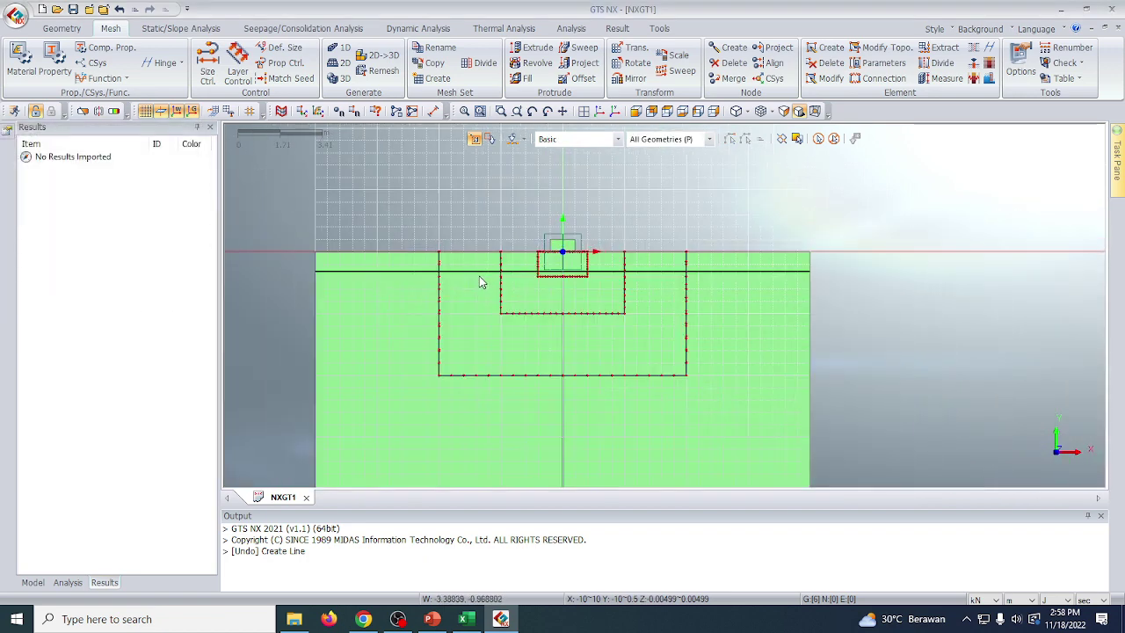
pyautogui.scroll(-2, 482, 283)
pyautogui.scroll(2, 466, 363)
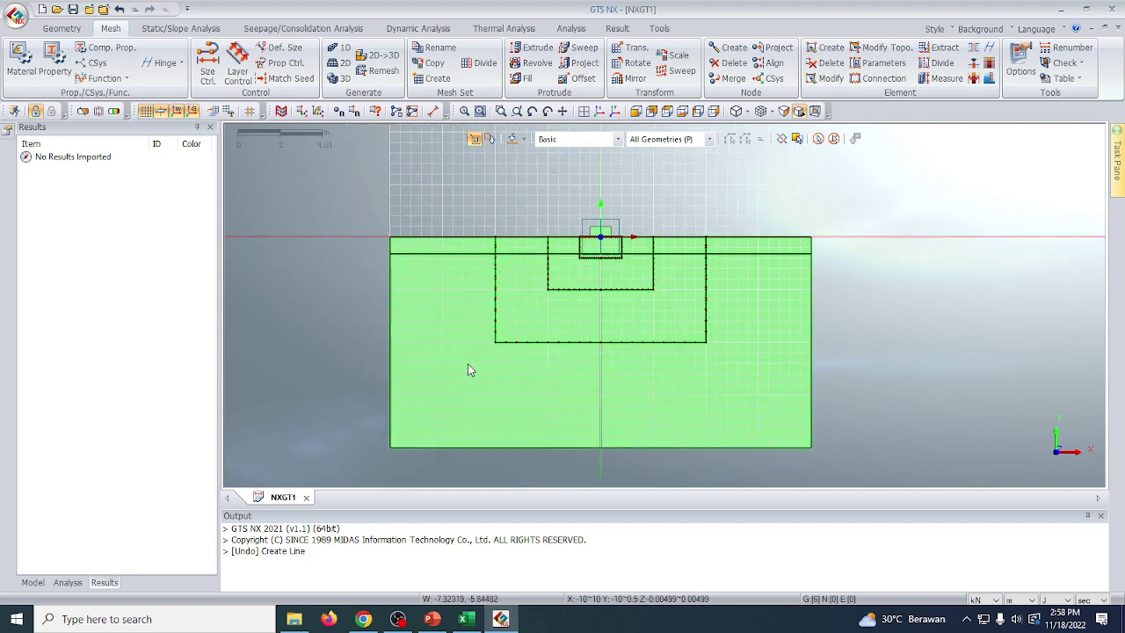
pyautogui.click(344, 67)
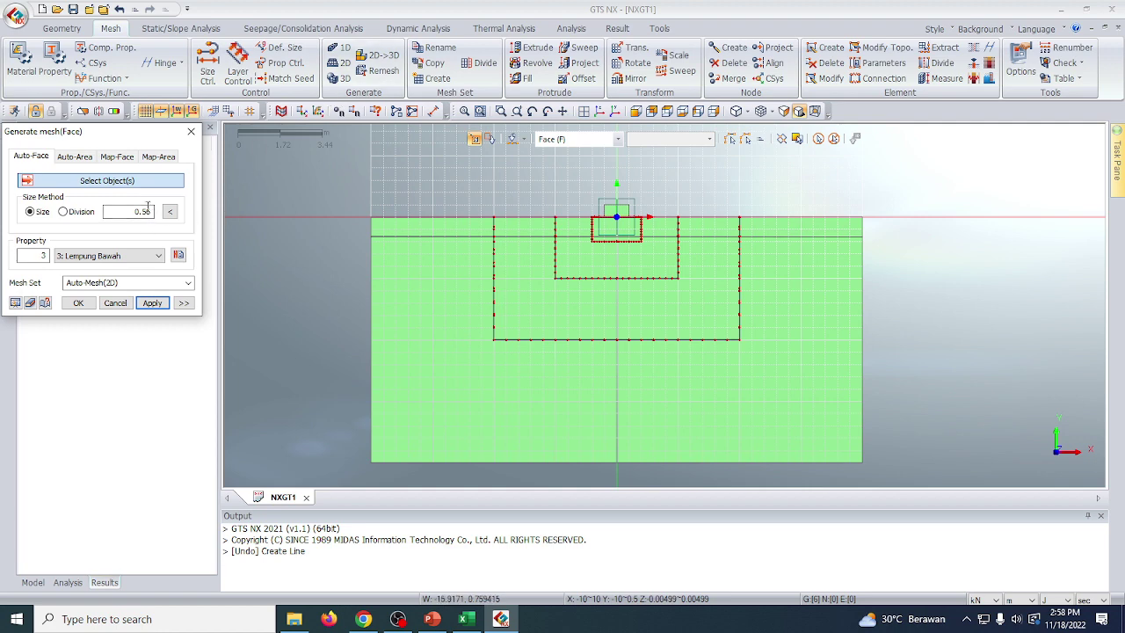
pyautogui.moveTo(134, 212); pyautogui.dragTo(163, 203)
pyautogui.write('0.1')
pyautogui.click(148, 256)
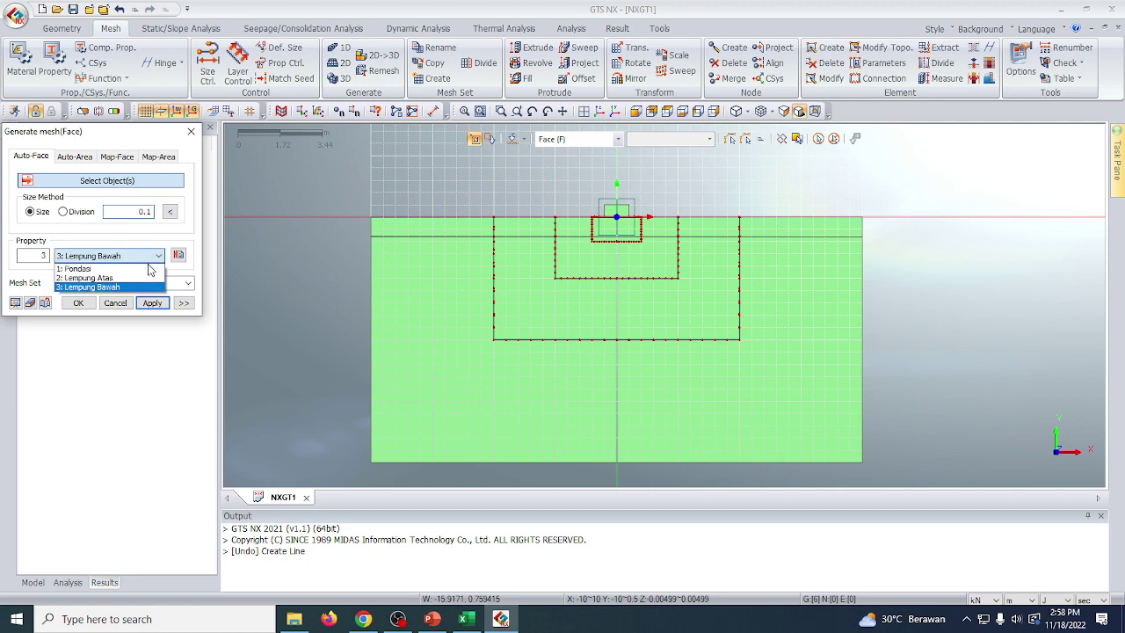
pyautogui.click(148, 267)
pyautogui.scroll(3, 637, 180)
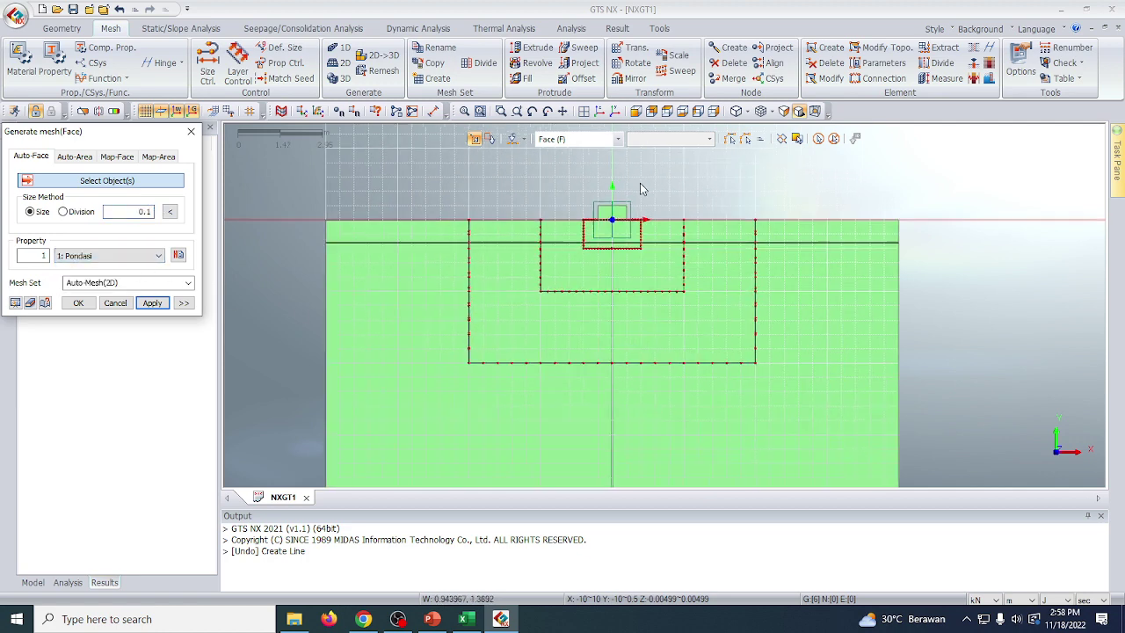
pyautogui.click(112, 256)
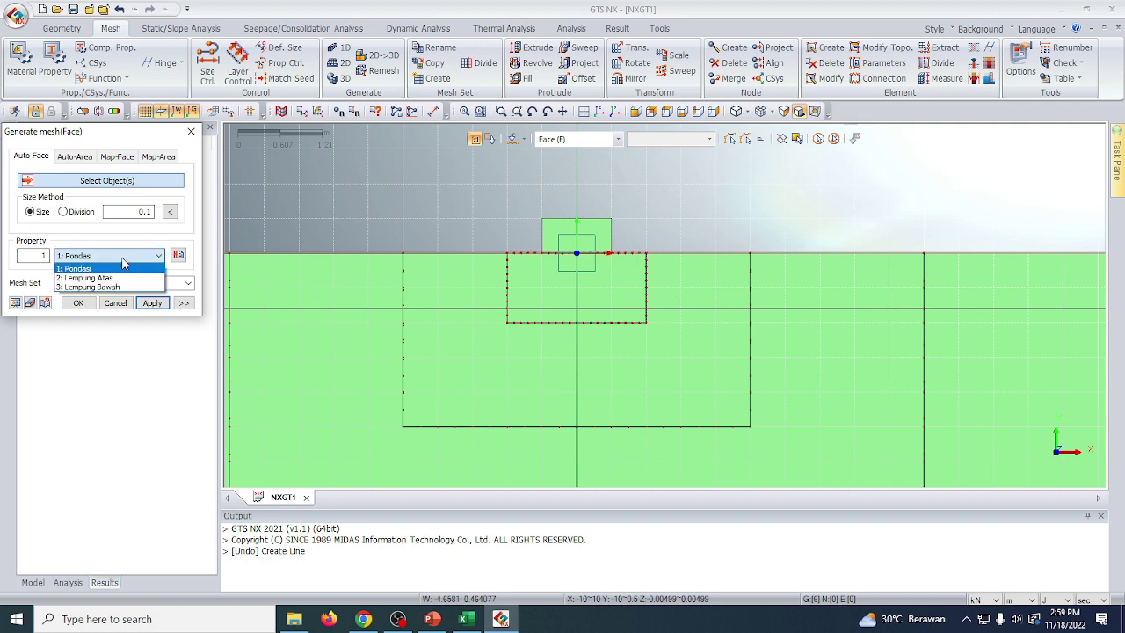
pyautogui.click(115, 266)
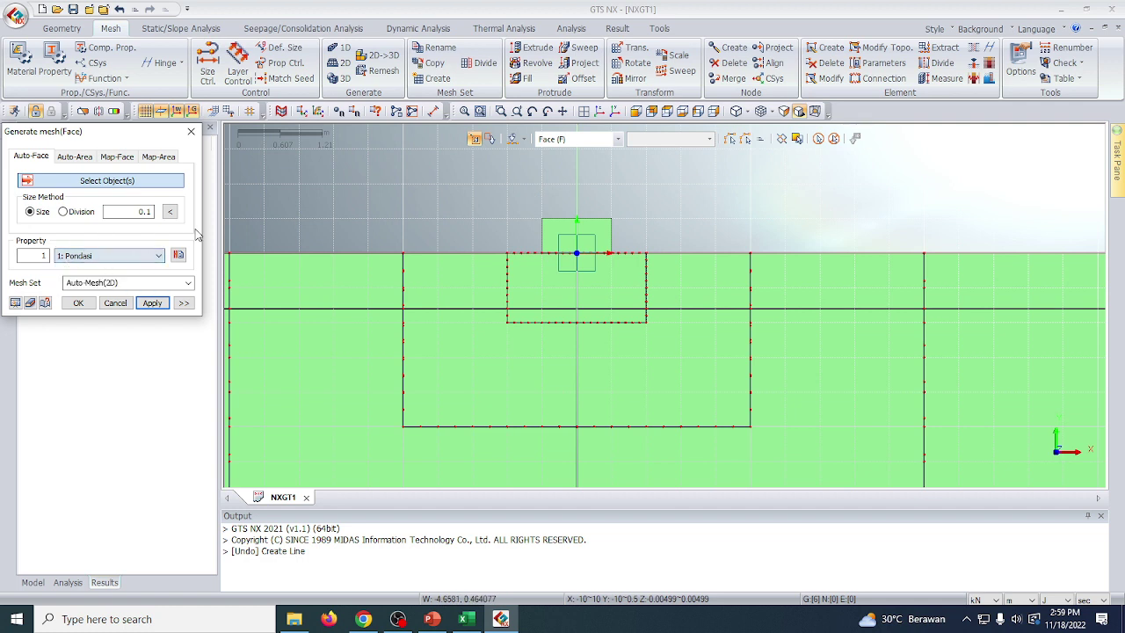
# Select the footing face above ground level, name the mesh set Pondasi and generate its mesh.
pyautogui.click(564, 230)
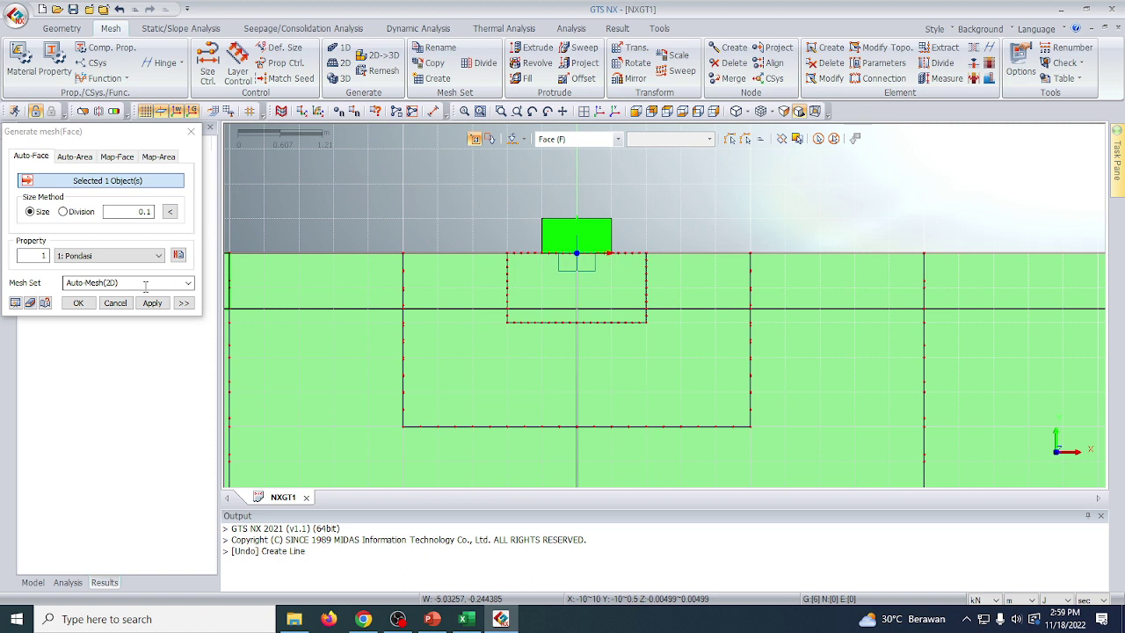
pyautogui.click(95, 282)
pyautogui.write('Pondasi')
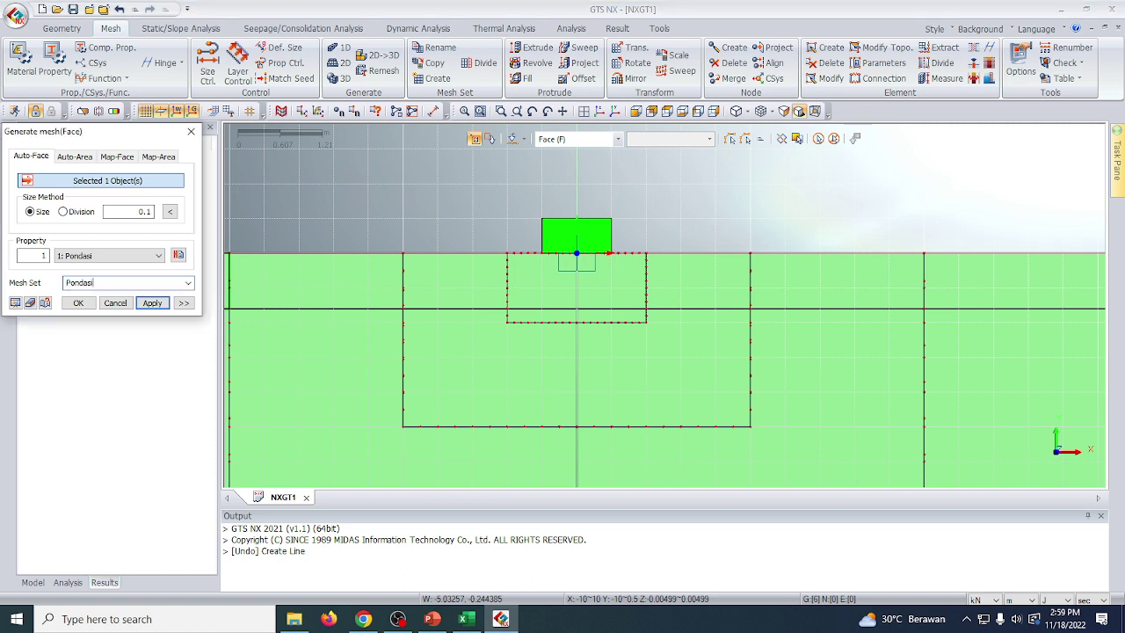
pyautogui.click(153, 303)
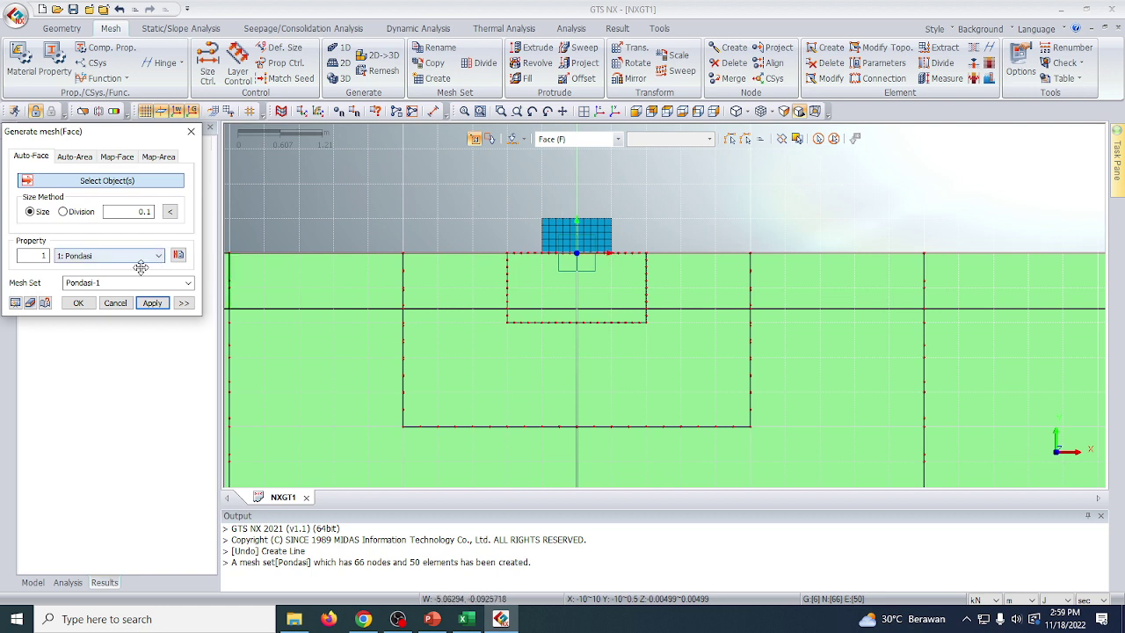
# Assign the Lempung Atas property to the next auto-face mesh and name its mesh set Lempung 0.8.
pyautogui.click(145, 212)
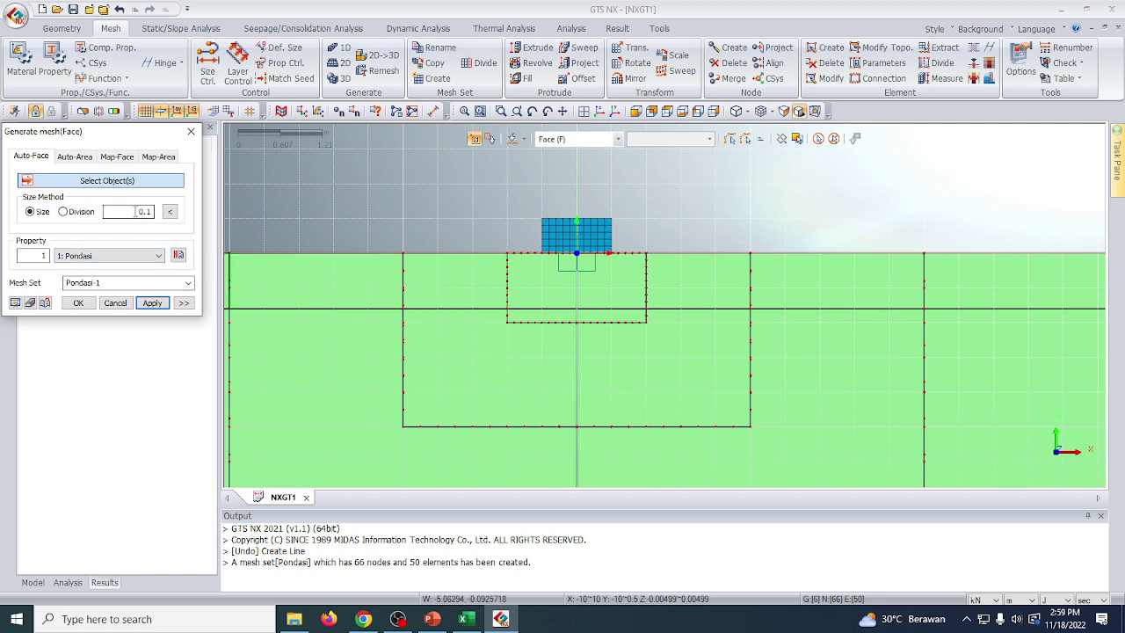
pyautogui.click(138, 257)
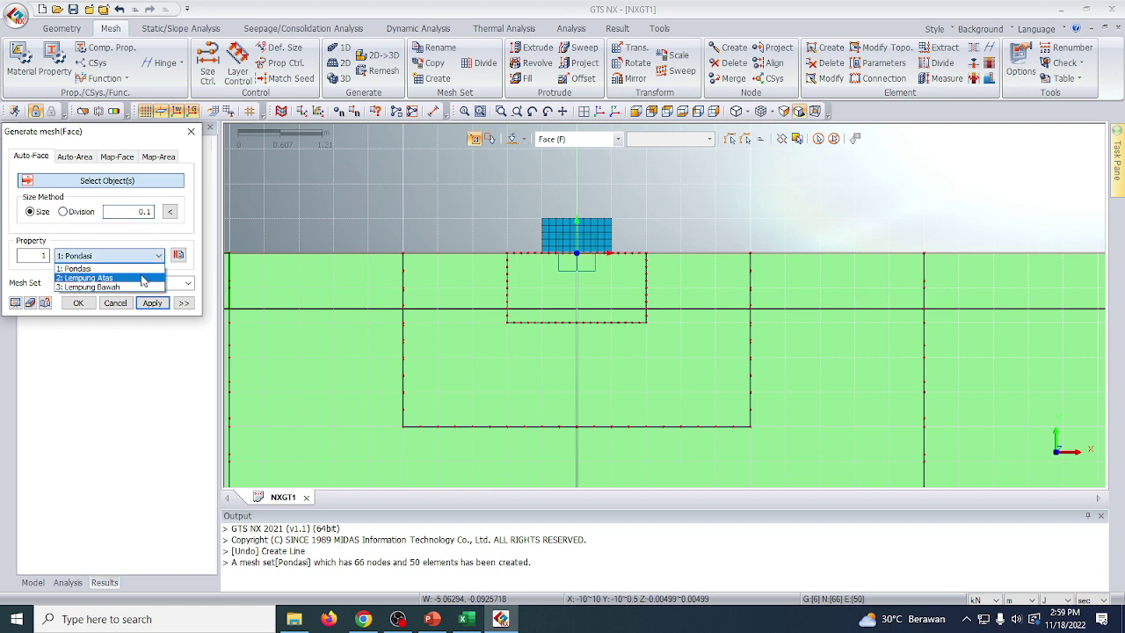
pyautogui.click(142, 278)
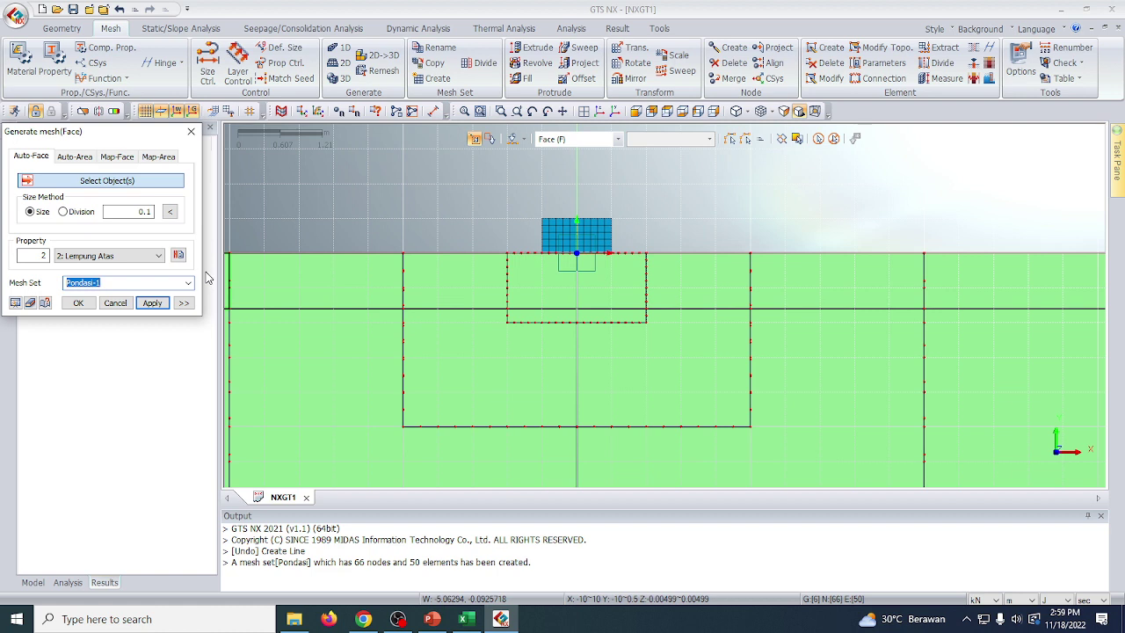
pyautogui.write('Lempung 0.')
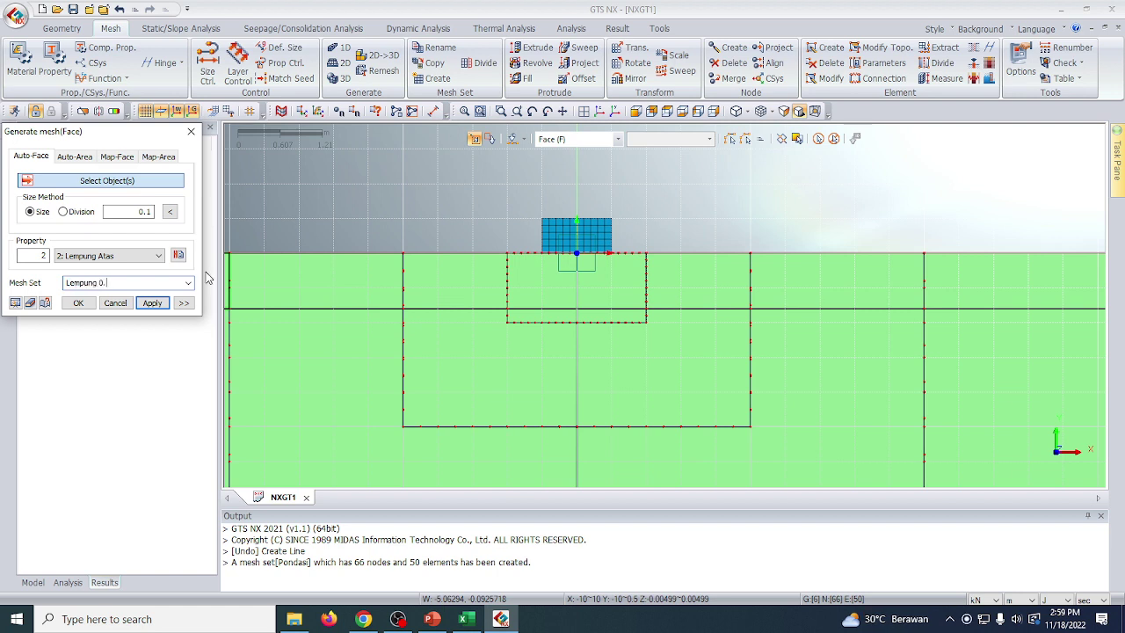
pyautogui.write('8')
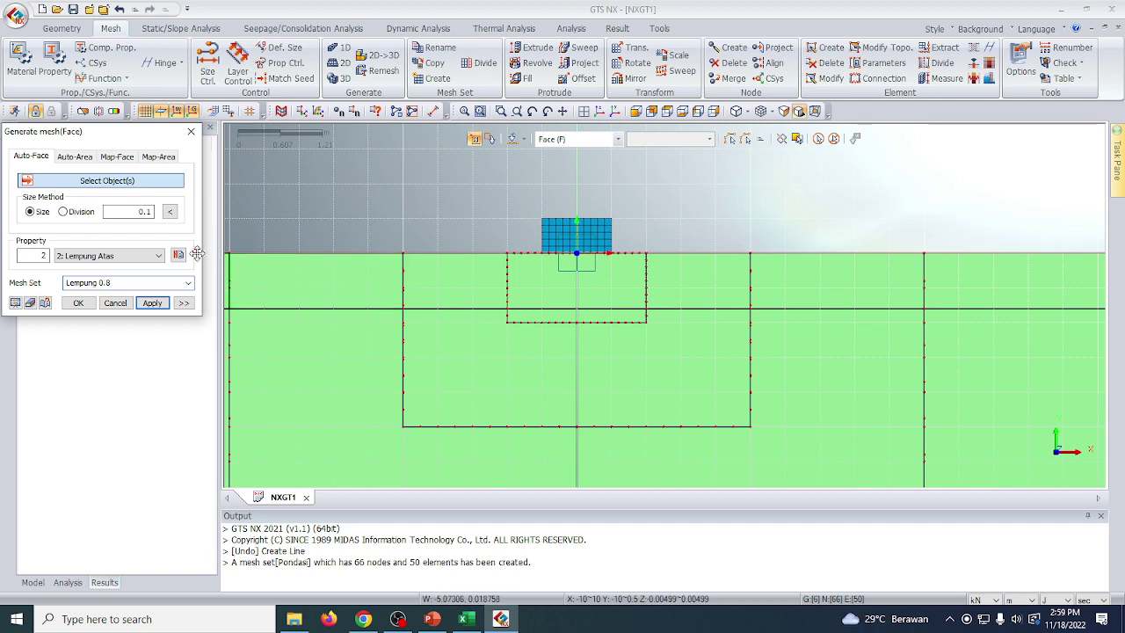
pyautogui.moveTo(117, 282); pyautogui.dragTo(81, 284)
pyautogui.click(115, 281)
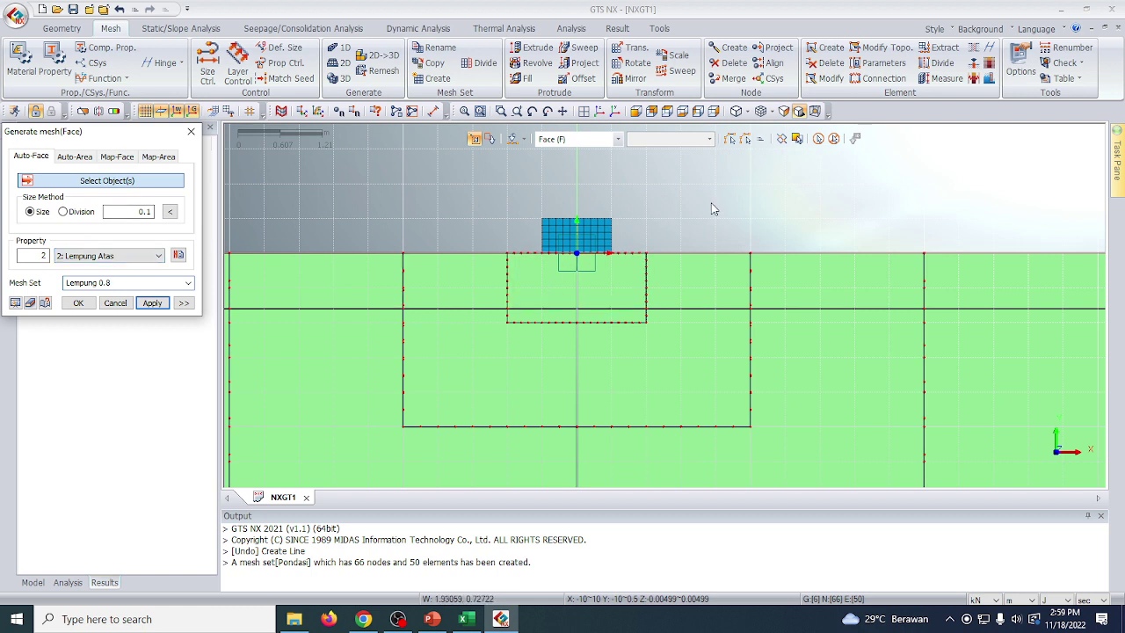
# Generate the mesh for the upper clay face directly beneath the footing and show all objects again.
pyautogui.click(547, 277)
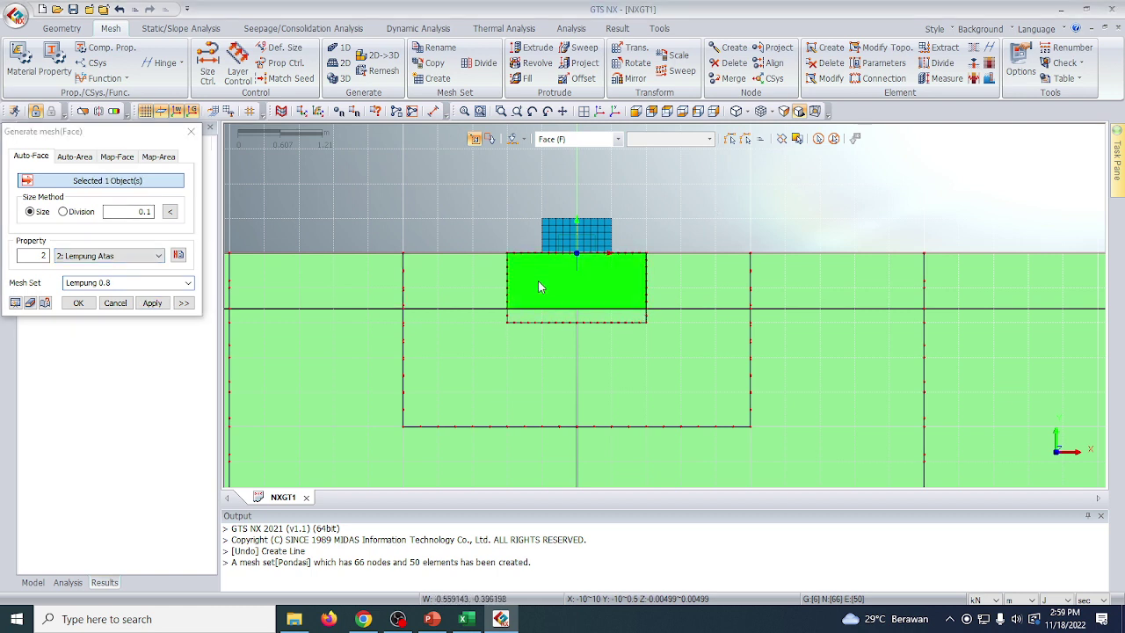
pyautogui.click(152, 302)
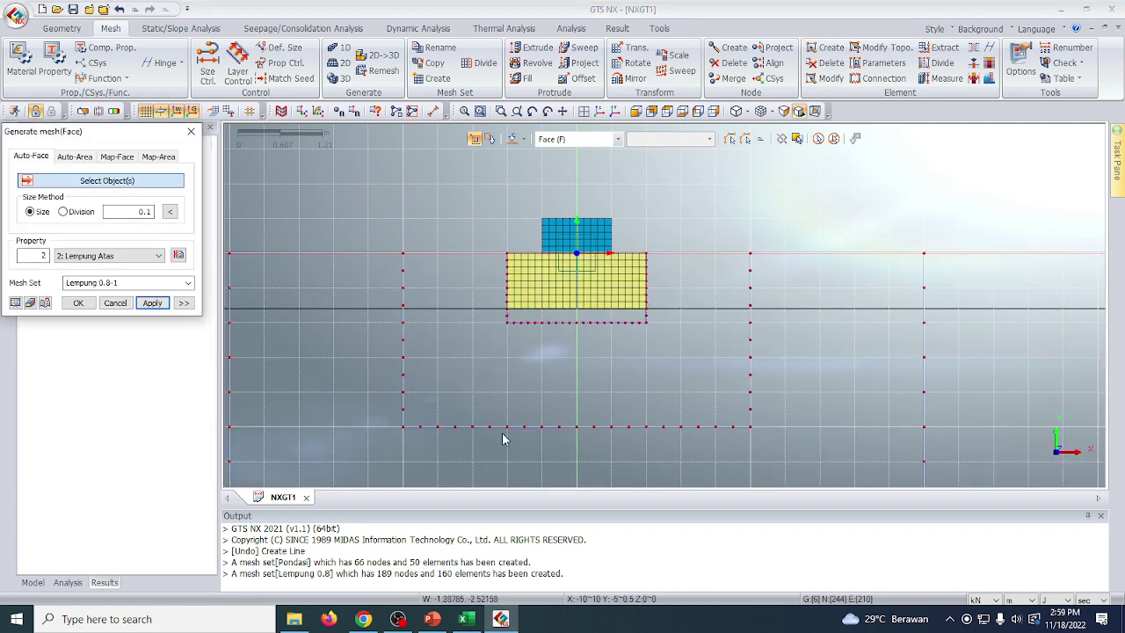
pyautogui.rightClick(333, 234)
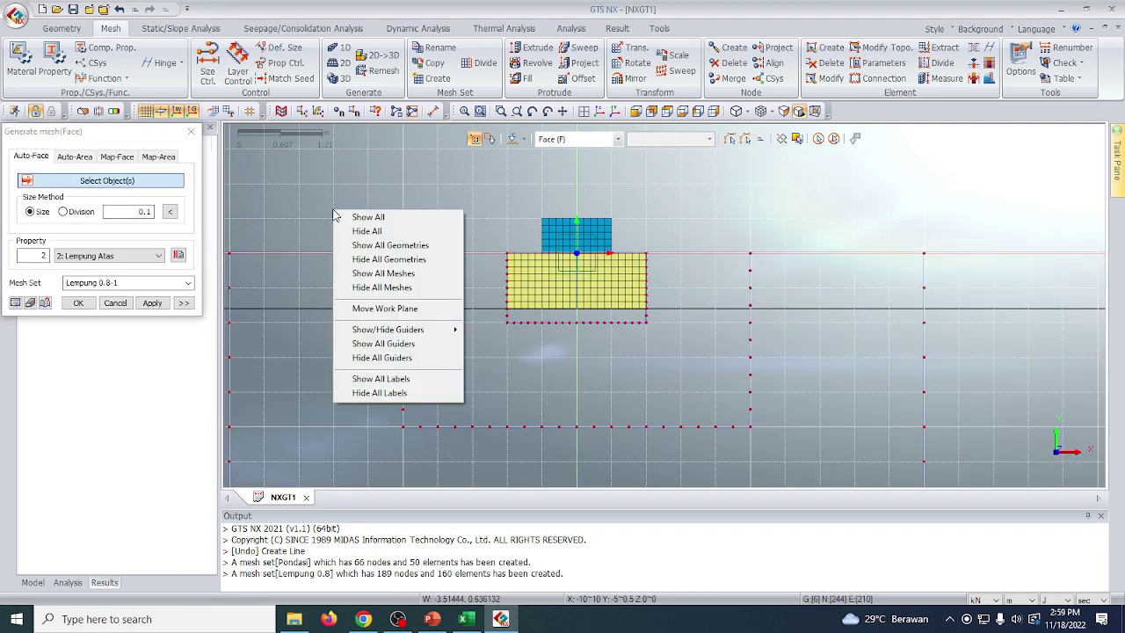
pyautogui.click(338, 219)
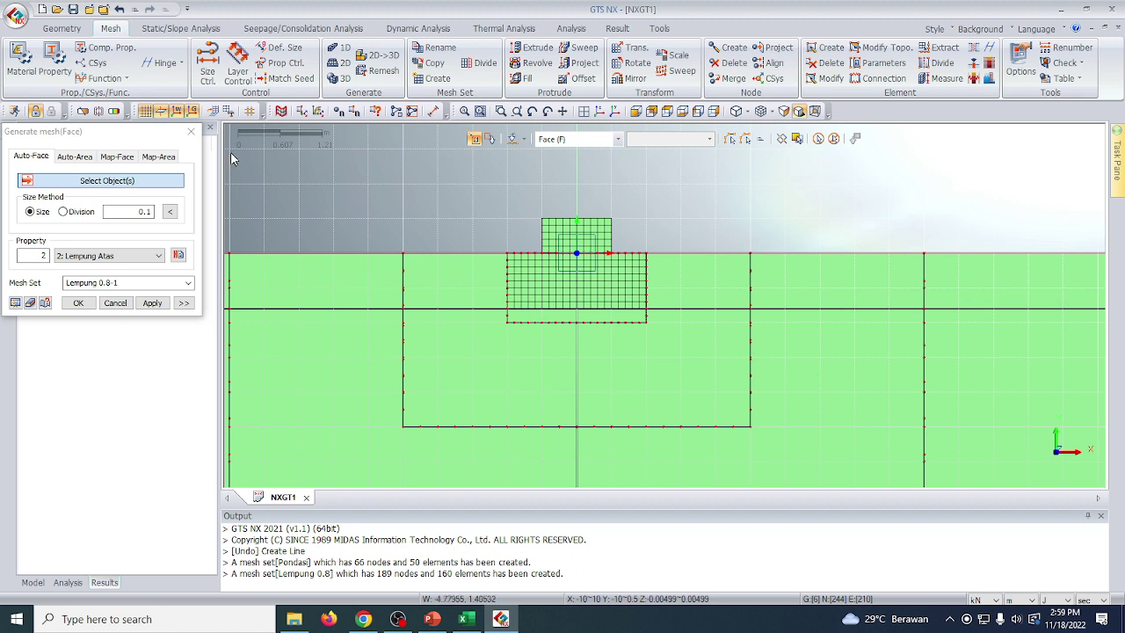
# Mesh the upper clay faces on both sides of the central block at size 0.25 into mesh set Lempung 0.8, and show all objects.
pyautogui.doubleClick(140, 212)
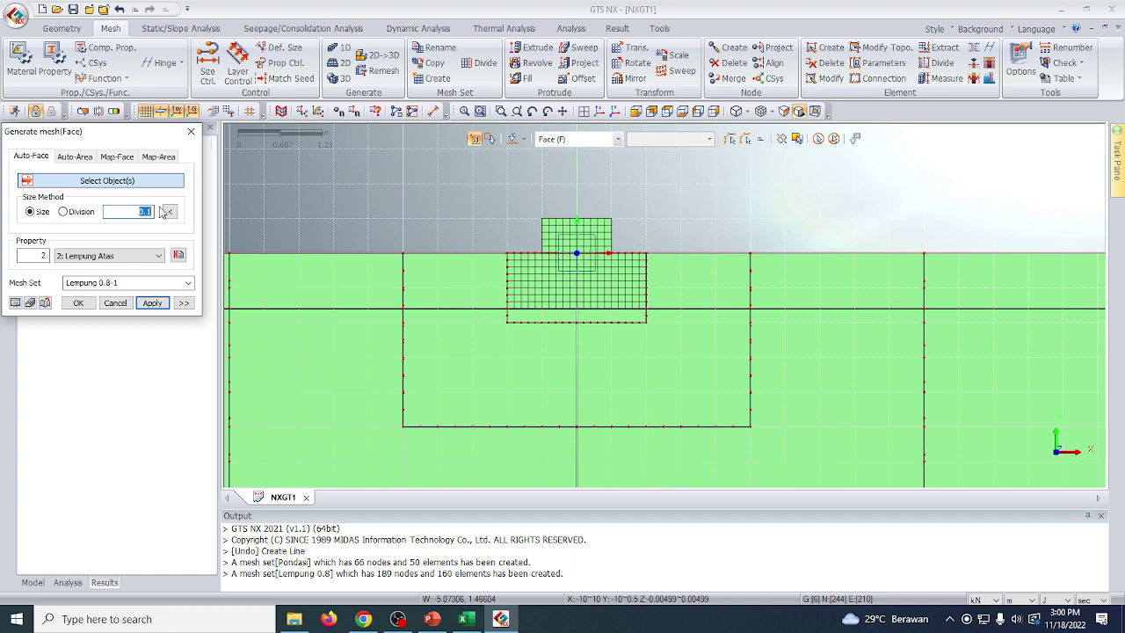
pyautogui.write('0.25')
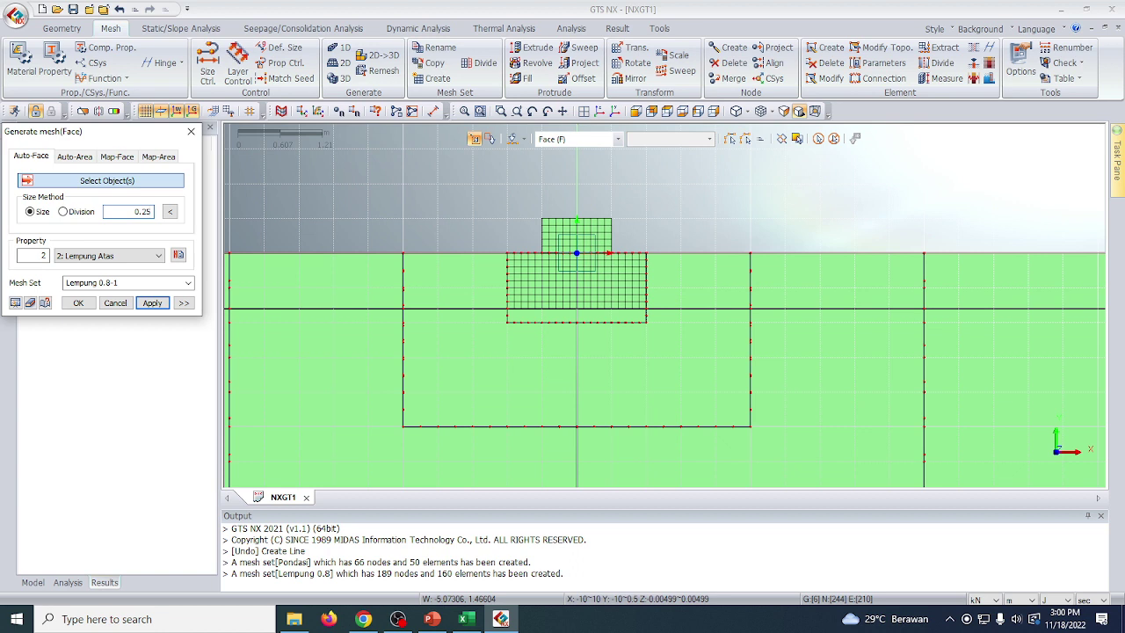
pyautogui.click(137, 282)
pyautogui.click(134, 282)
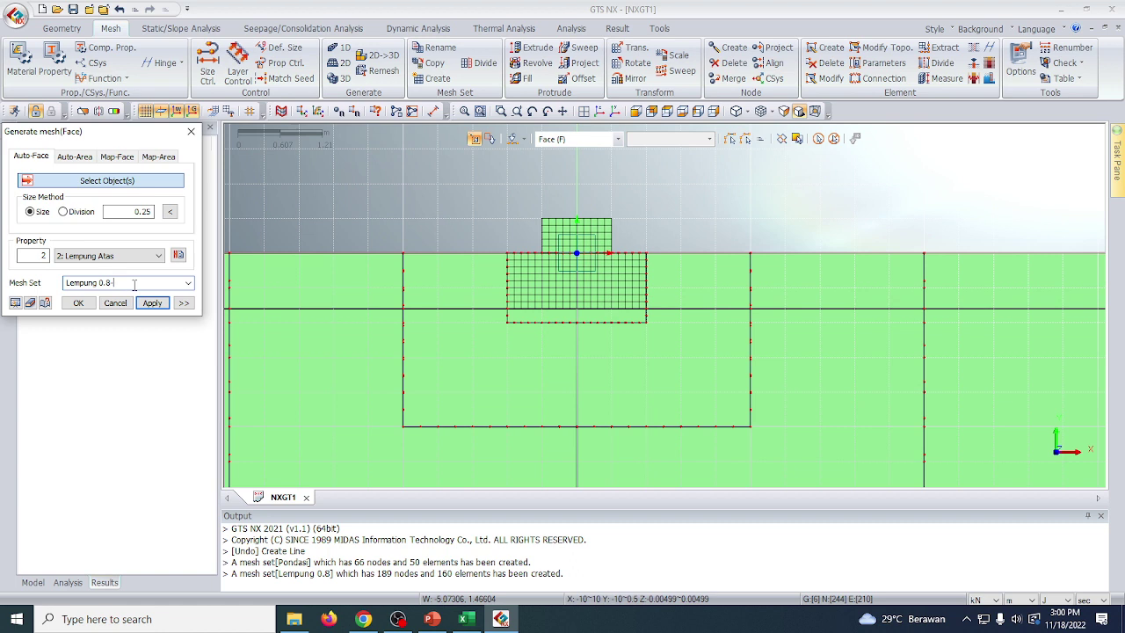
pyautogui.click(188, 282)
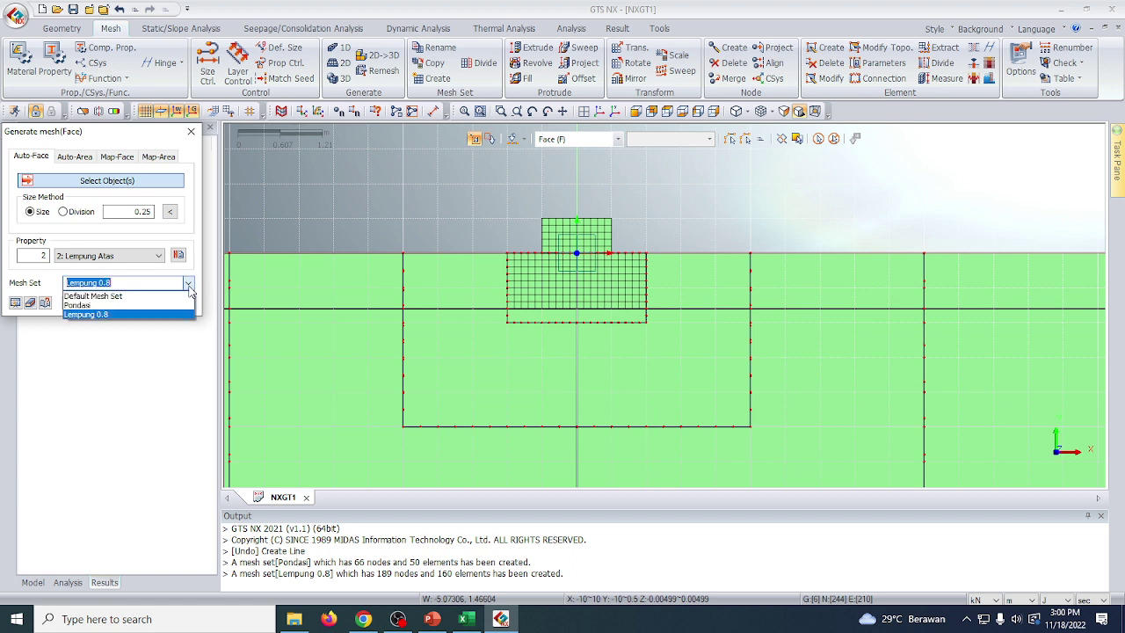
pyautogui.click(182, 314)
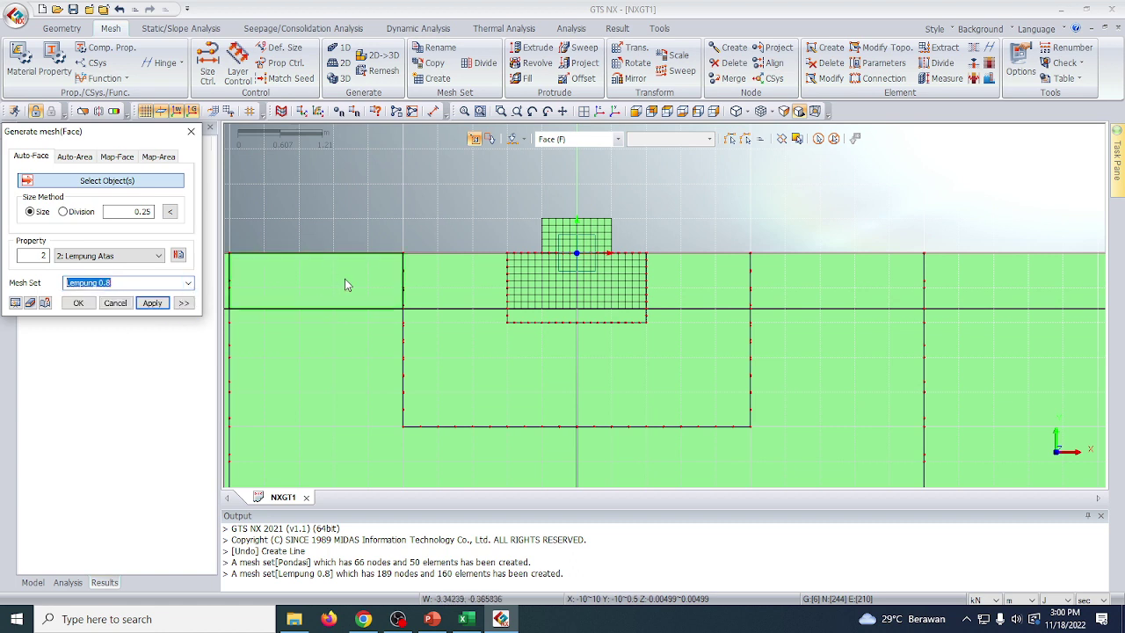
pyautogui.click(443, 290)
pyautogui.click(719, 279)
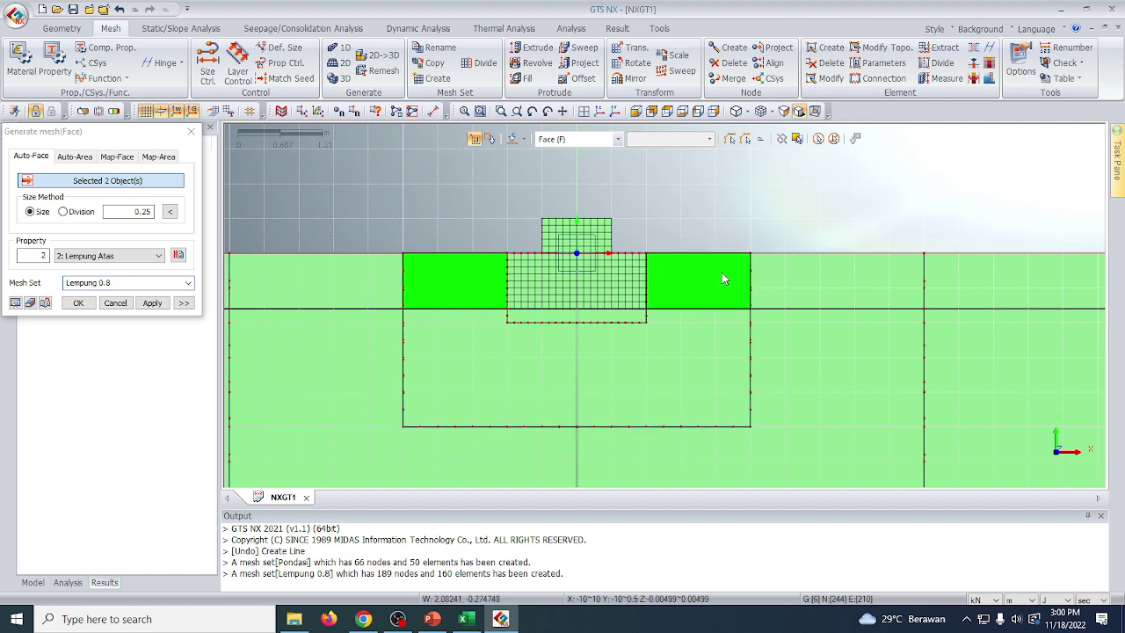
pyautogui.click(160, 304)
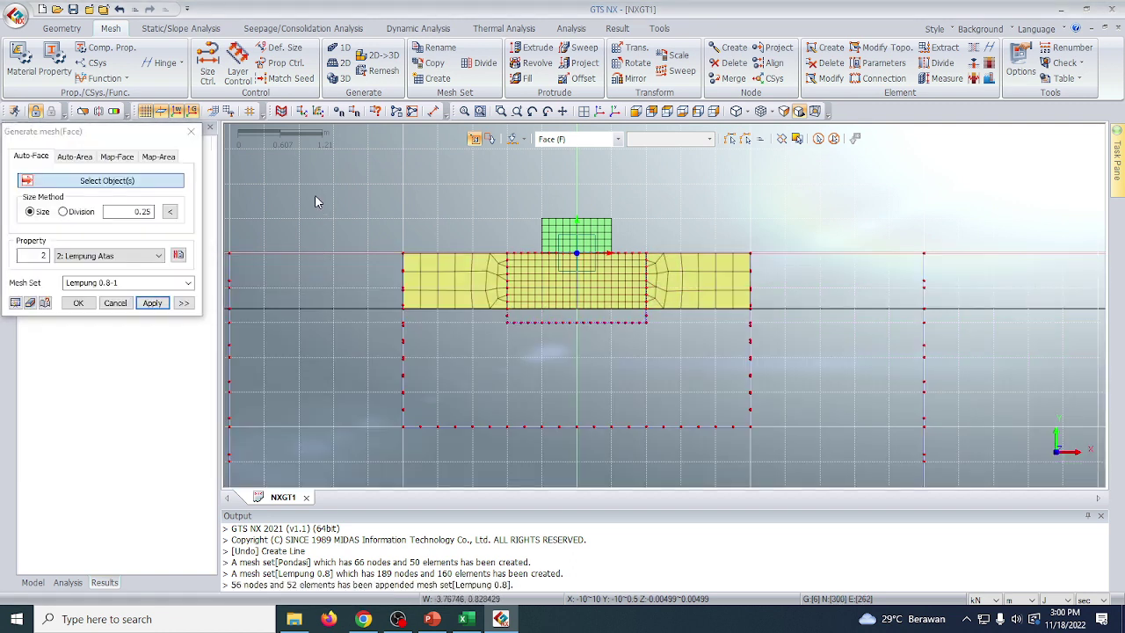
pyautogui.rightClick(318, 198)
pyautogui.click(343, 239)
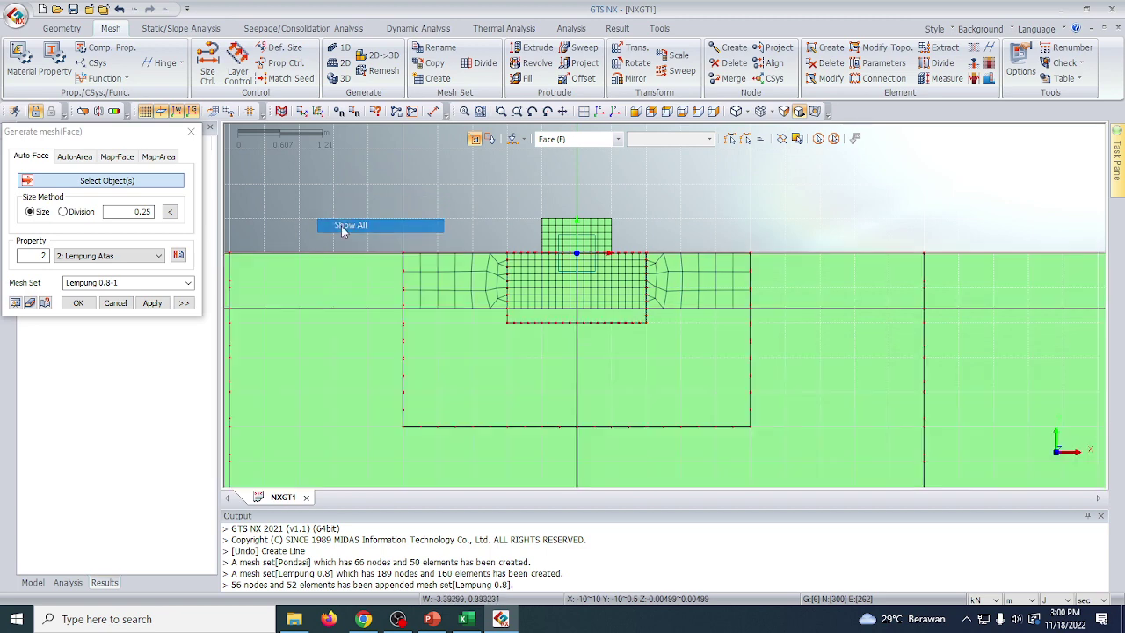
# Mesh the next pair of upper clay faces outward at size 0.5 into mesh set Lempung 0.8, and show all objects.
pyautogui.click(149, 211)
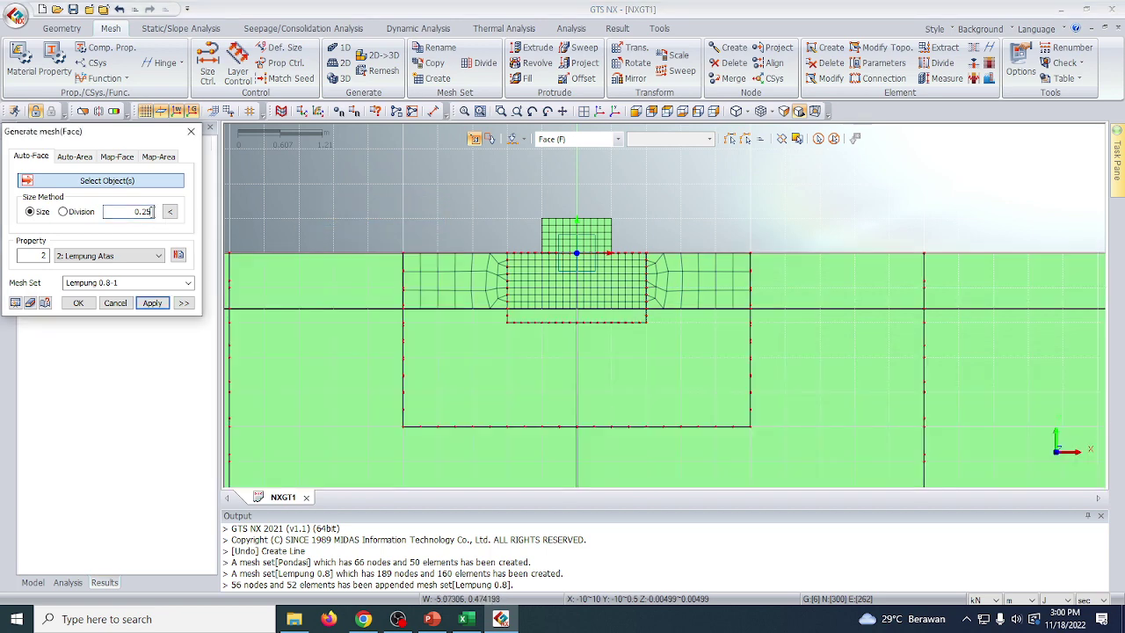
pyautogui.press('BackSpace')
pyautogui.write('5')
pyautogui.click(188, 283)
pyautogui.click(123, 315)
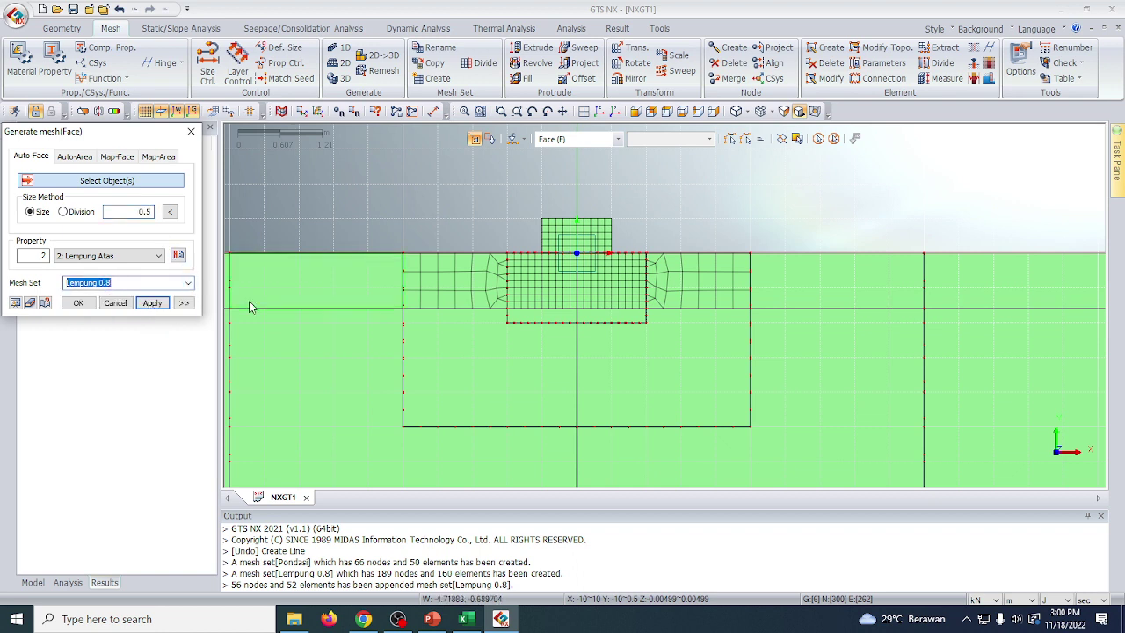
pyautogui.click(314, 291)
pyautogui.click(828, 269)
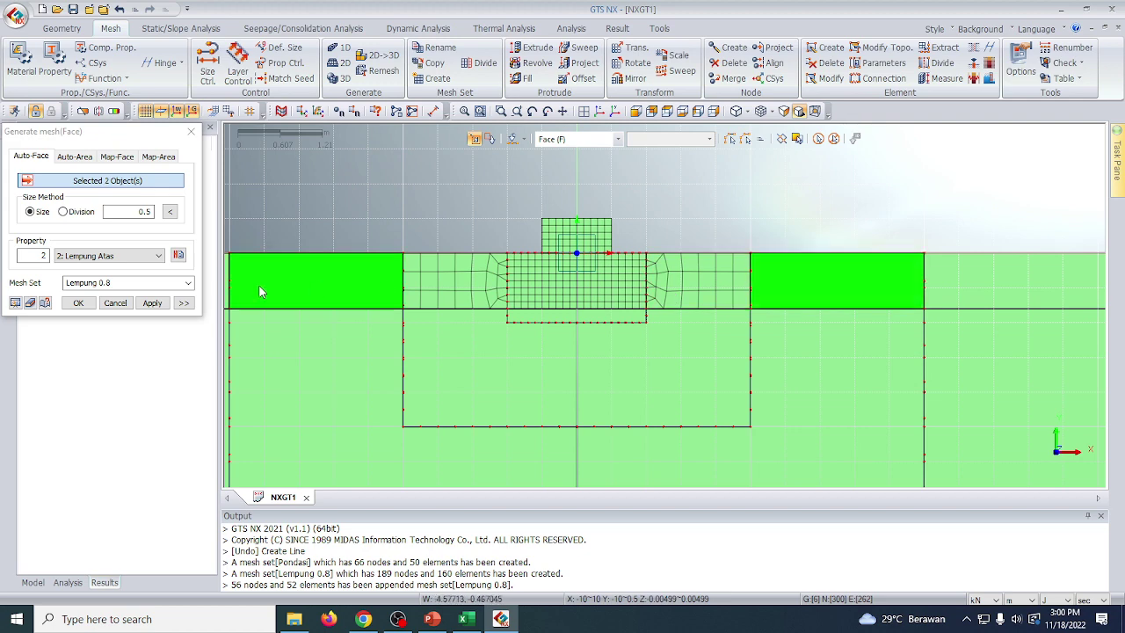
pyautogui.click(152, 302)
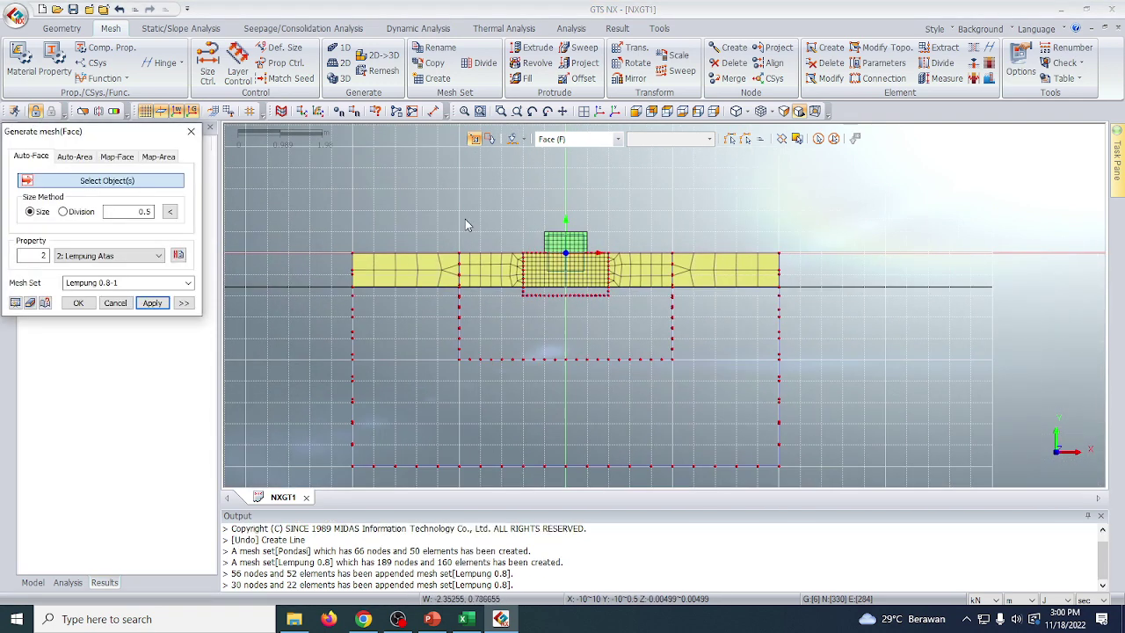
pyautogui.rightClick(400, 208)
pyautogui.click(428, 238)
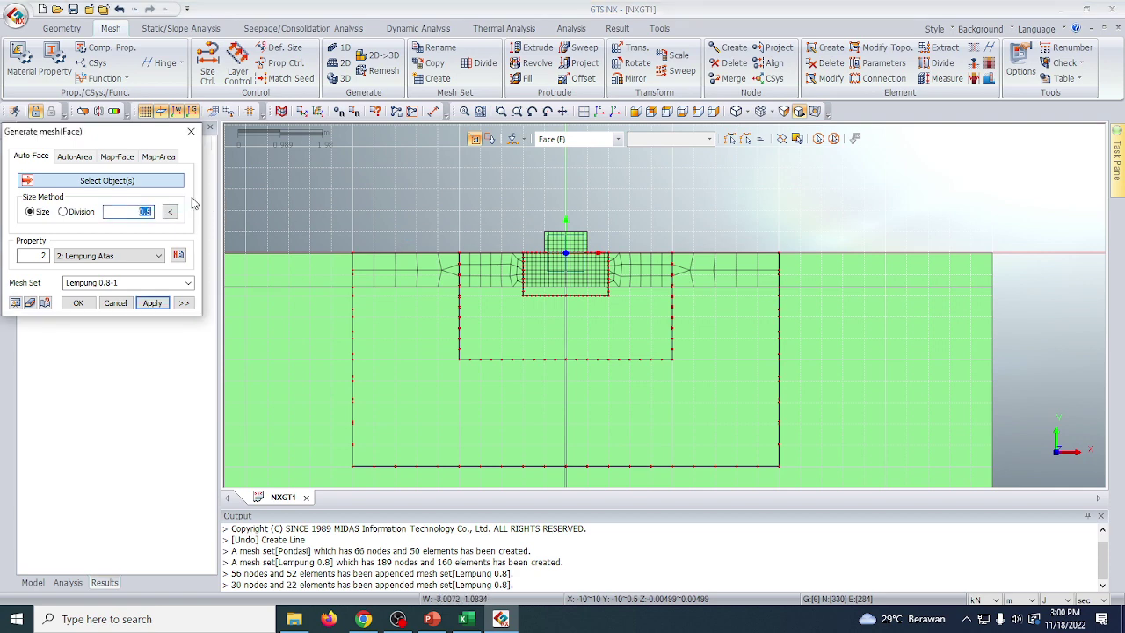
# Mesh the two outermost upper clay faces at size 1 into mesh set Lempung 0.8, and show all objects.
pyautogui.write('1')
pyautogui.click(187, 282)
pyautogui.click(182, 313)
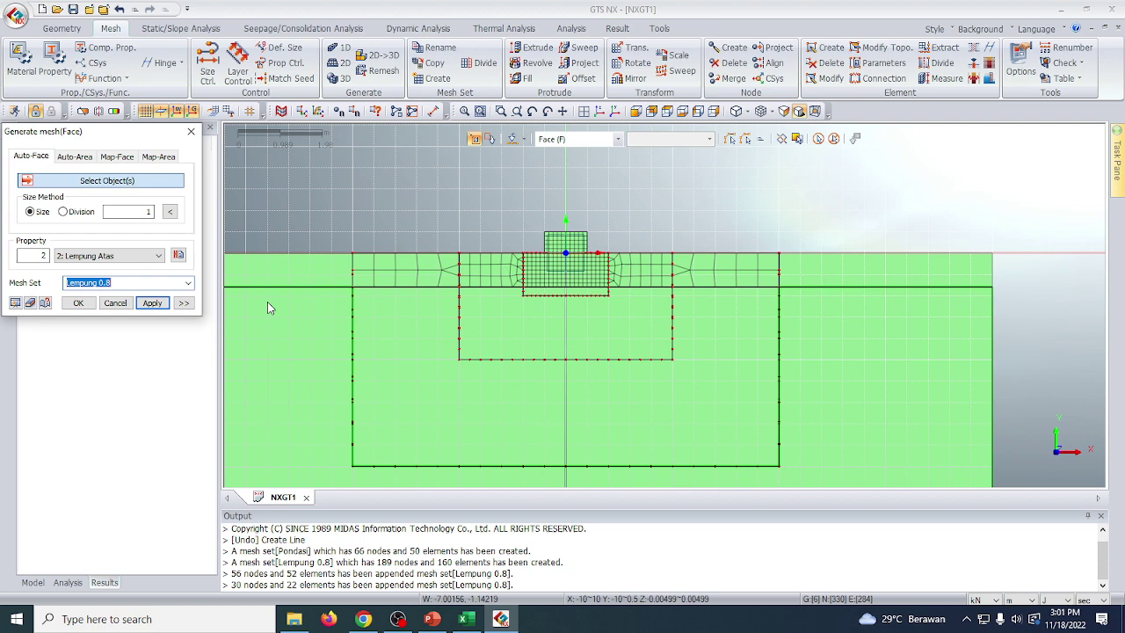
pyautogui.click(309, 271)
pyautogui.click(870, 269)
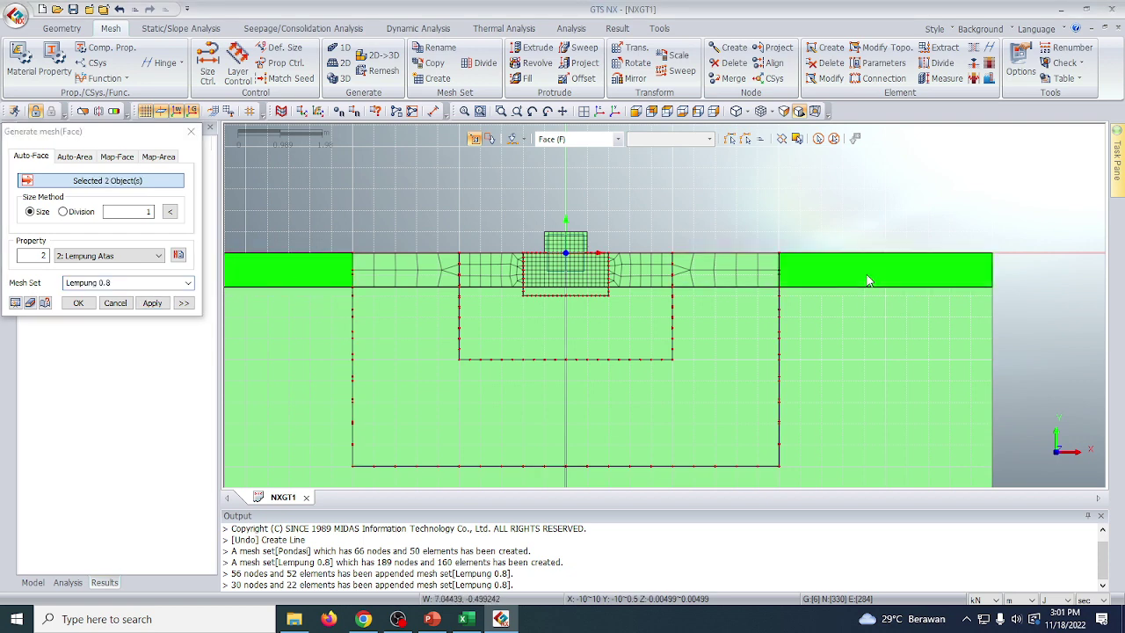
pyautogui.scroll(-1, 641, 245)
pyautogui.scroll(-2, 641, 245)
pyautogui.scroll(1, 434, 243)
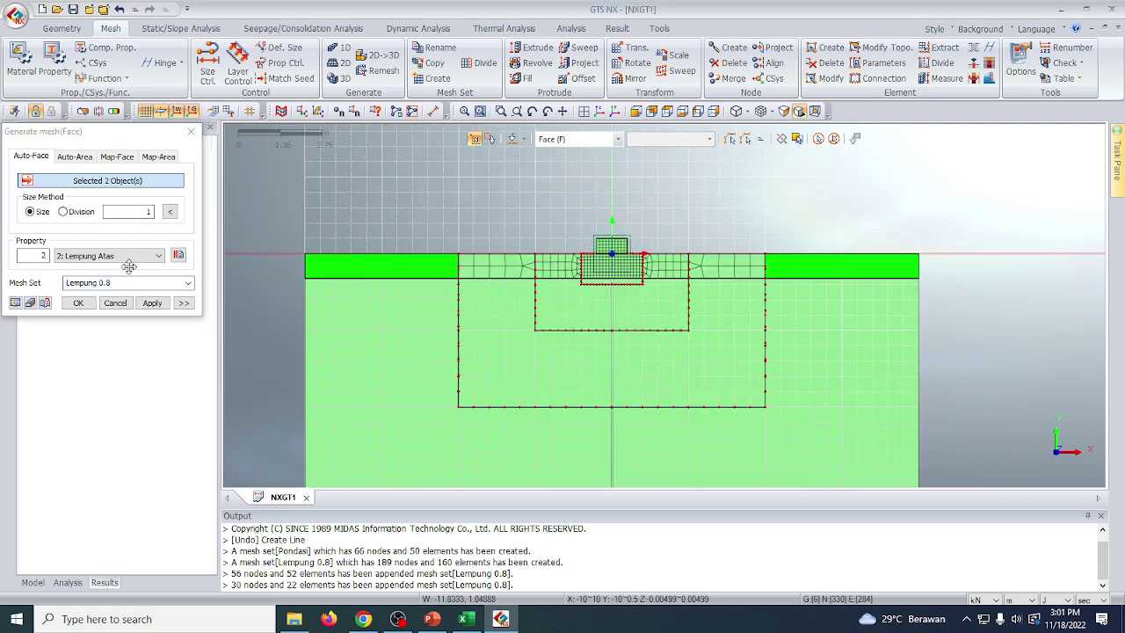
pyautogui.click(156, 307)
pyautogui.rightClick(430, 198)
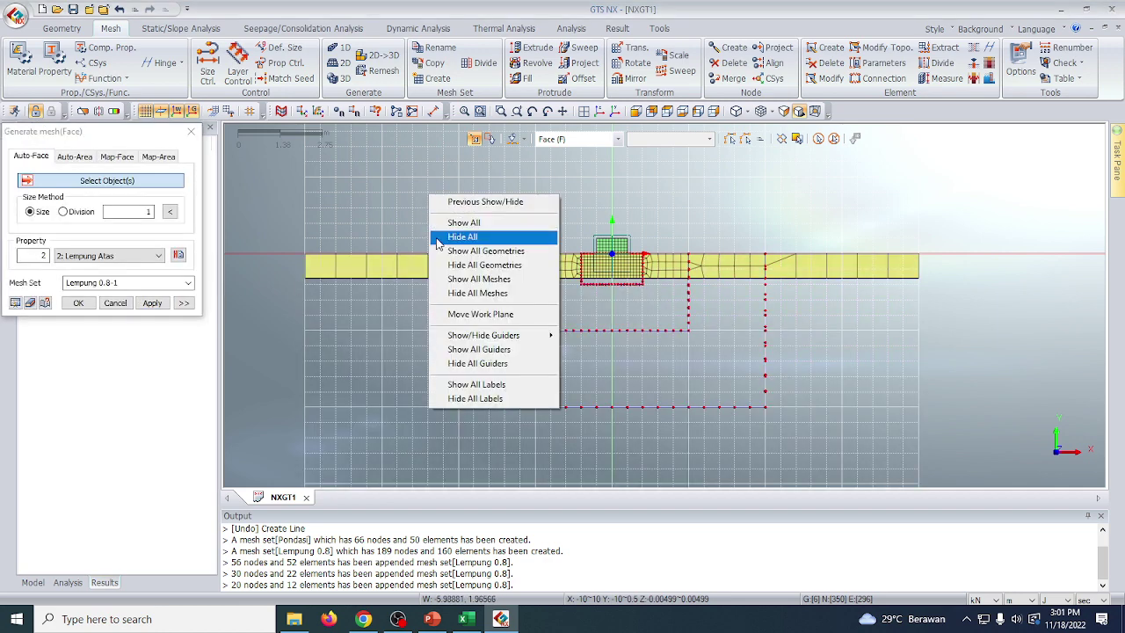
pyautogui.click(463, 223)
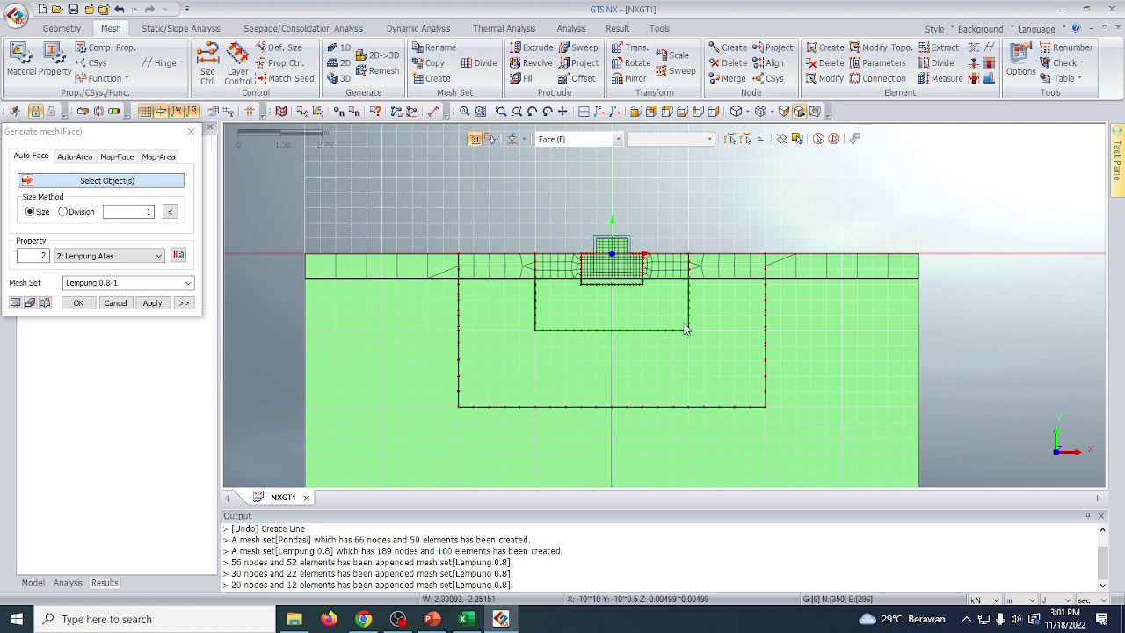
# Mesh the thin lower clay face within the innermost rectangle at size 0.1 with the Lempung Bawah property in a mesh set named Lempung.
pyautogui.scroll(3, 578, 257)
pyautogui.scroll(2, 578, 257)
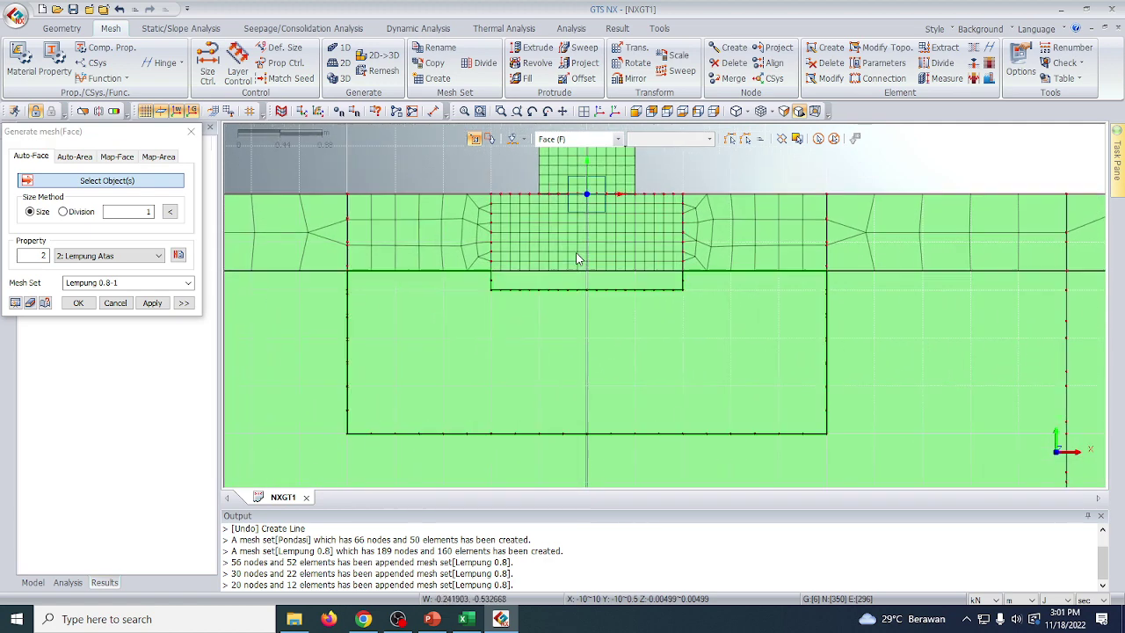
pyautogui.click(145, 212)
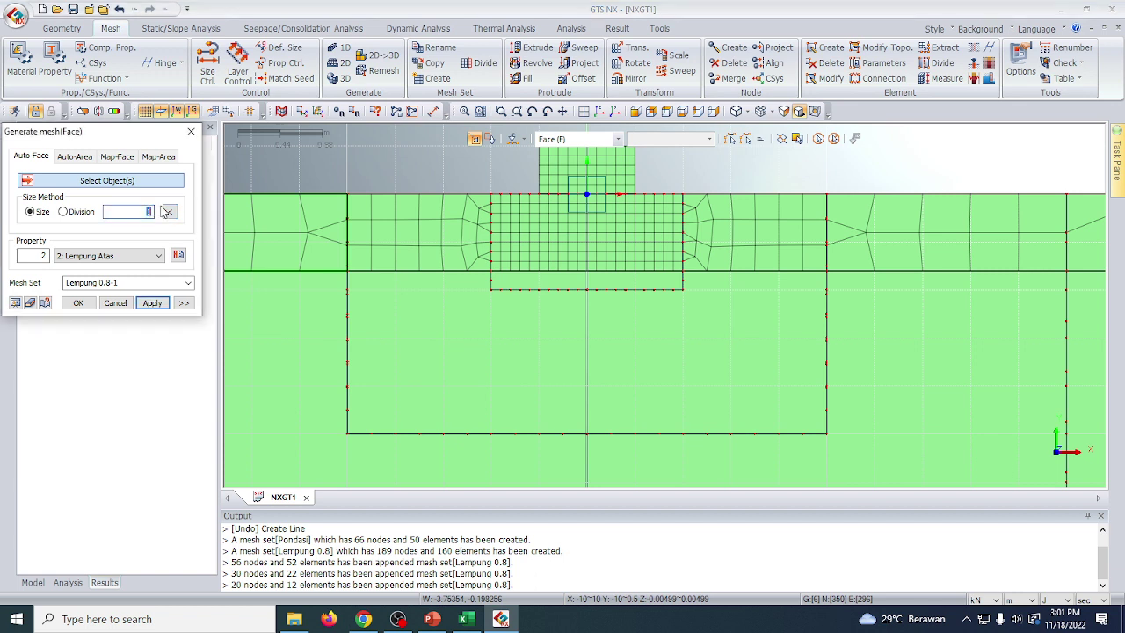
pyautogui.write('0.')
pyautogui.click(158, 255)
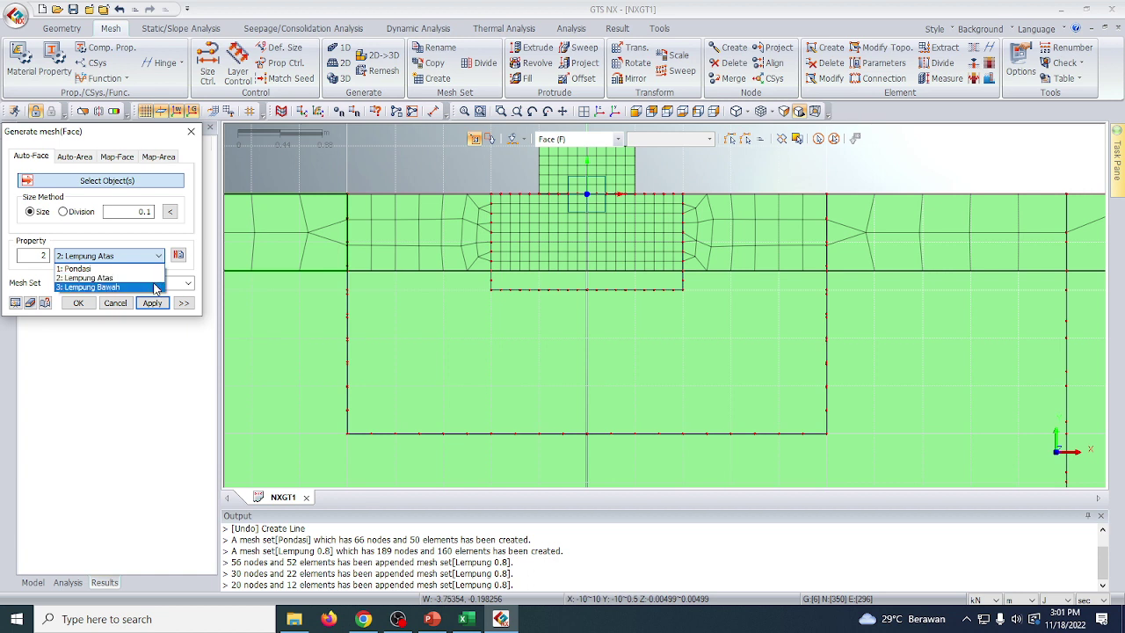
pyautogui.click(156, 287)
pyautogui.click(162, 282)
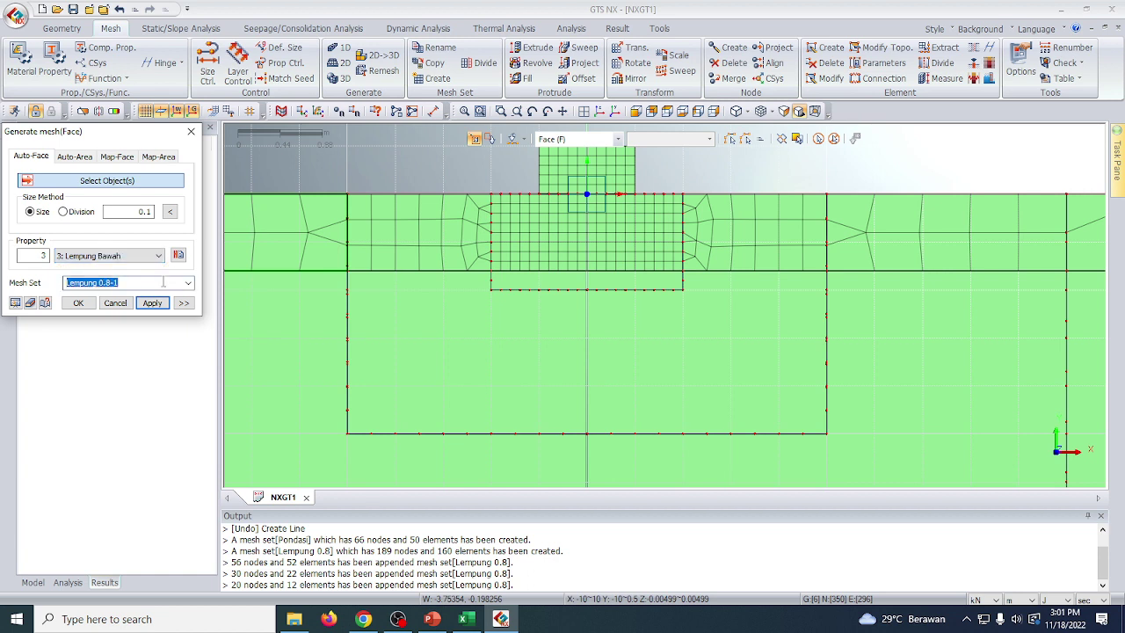
pyautogui.write('L')
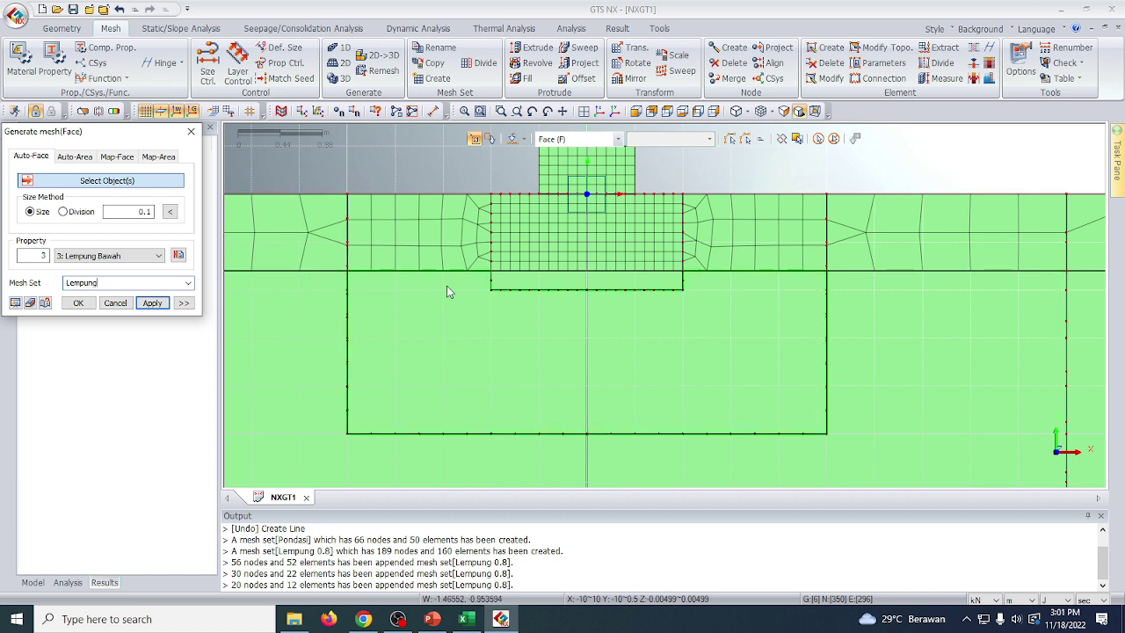
pyautogui.click(536, 286)
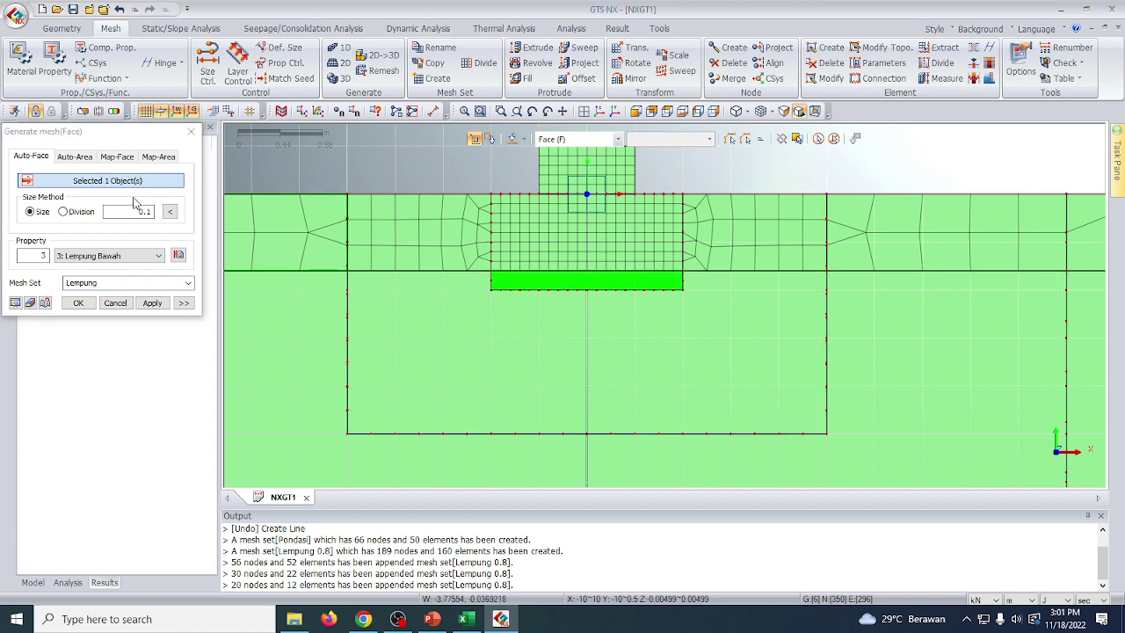
pyautogui.click(153, 302)
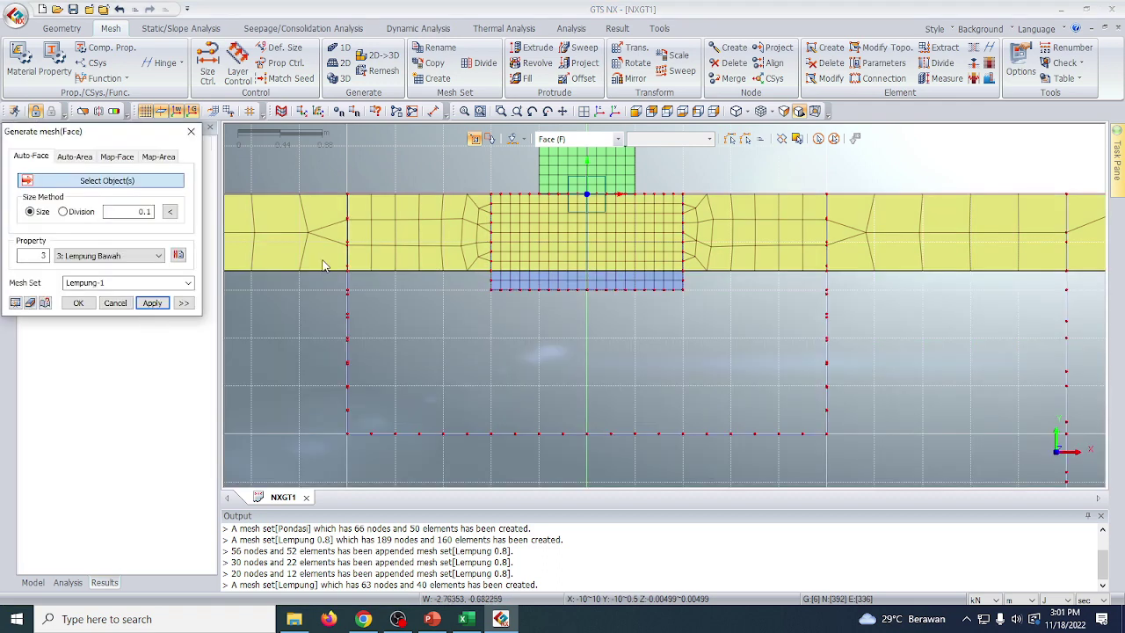
# Show all objects, mesh the lower clay face around the finely meshed block at size 0.25 into mesh set Lempung, and redisplay everything.
pyautogui.rightClick(303, 173)
pyautogui.click(339, 203)
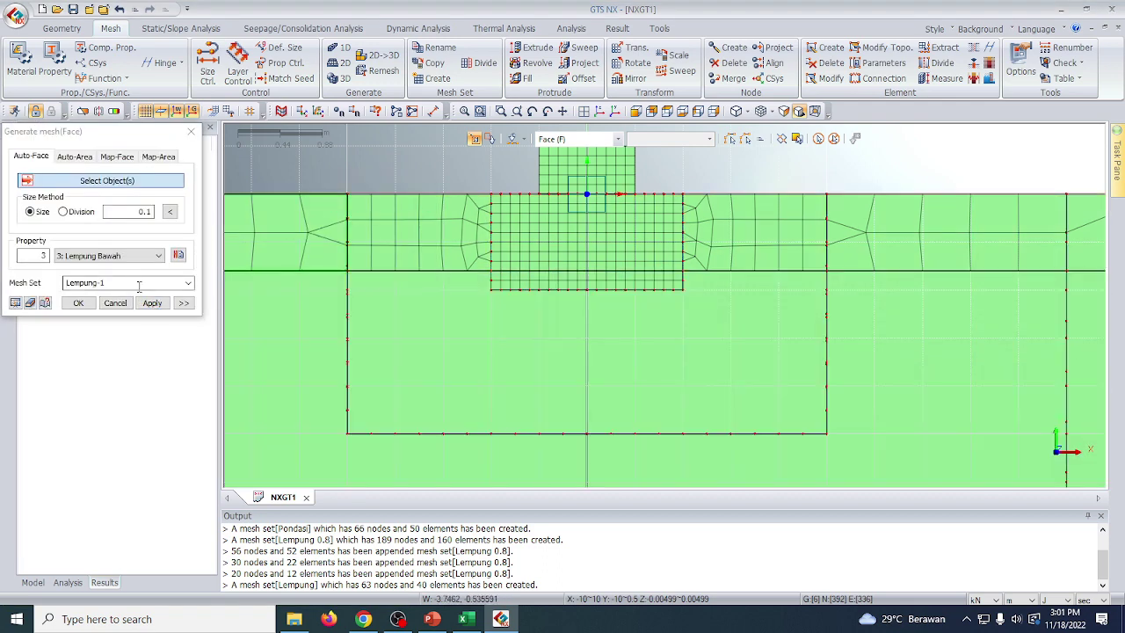
pyautogui.click(139, 211)
pyautogui.moveTo(139, 212); pyautogui.dragTo(159, 216)
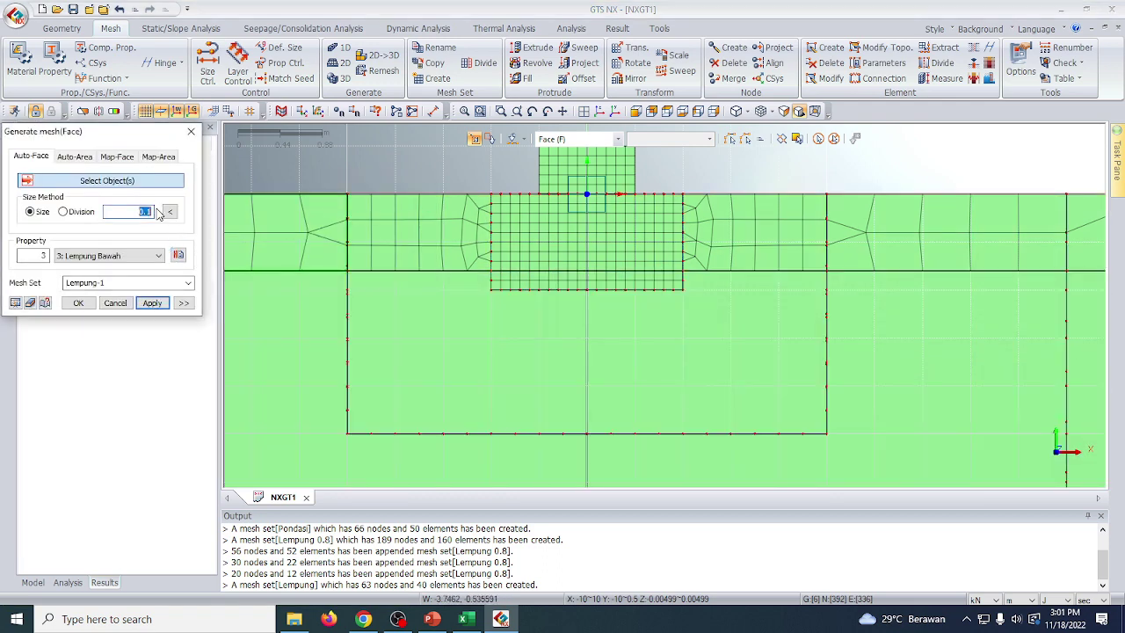
pyautogui.write('0.25')
pyautogui.click(188, 283)
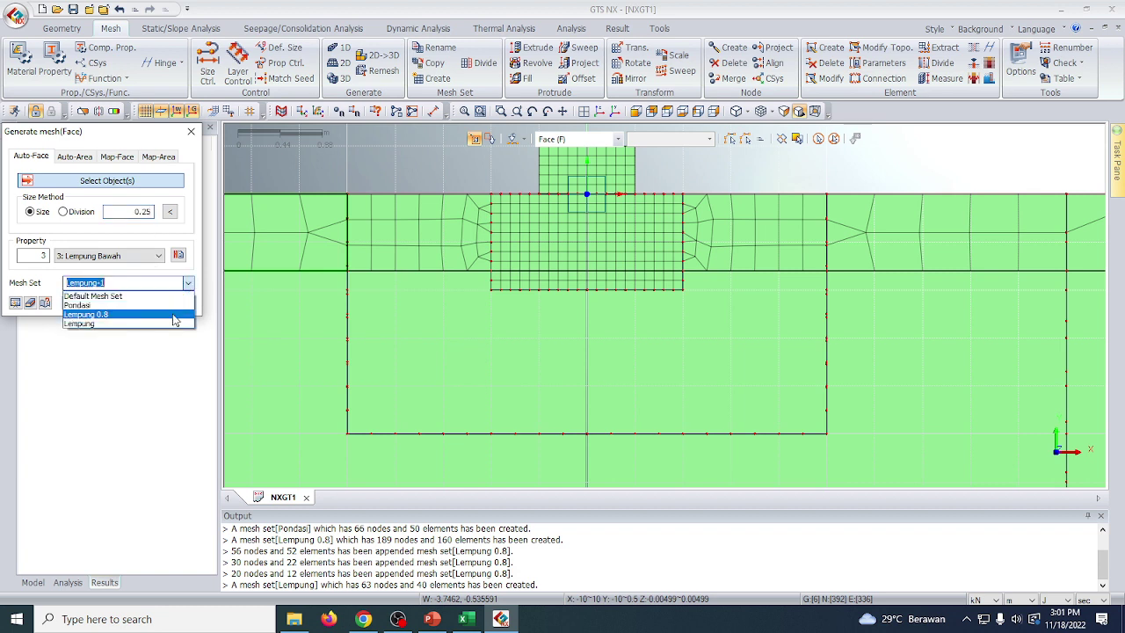
pyautogui.click(172, 324)
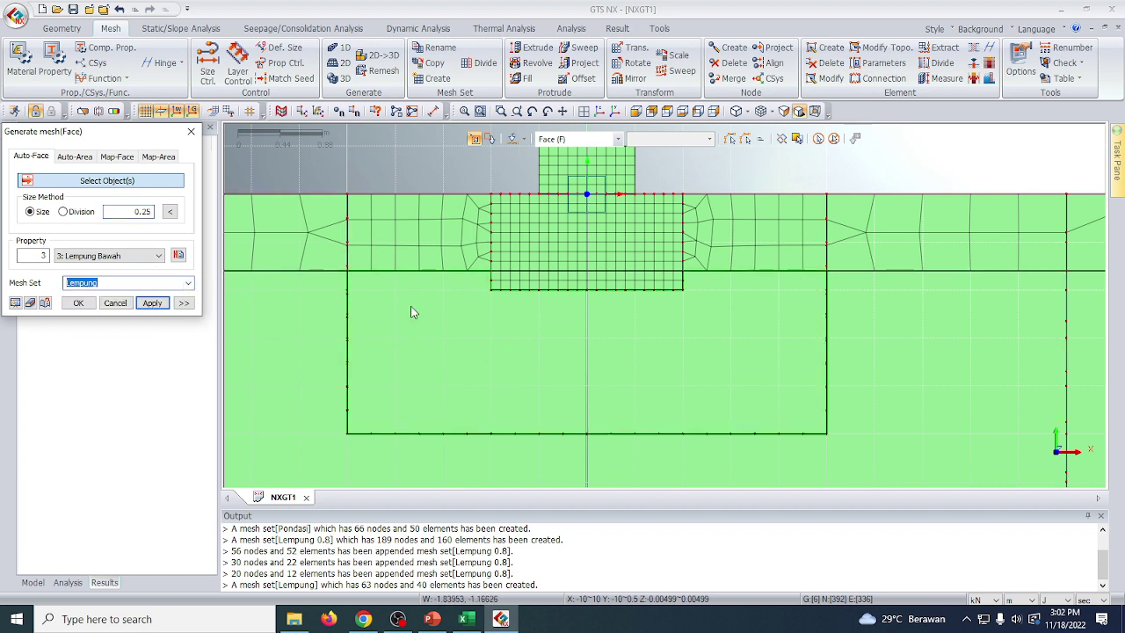
pyautogui.click(421, 341)
pyautogui.scroll(-2, 428, 328)
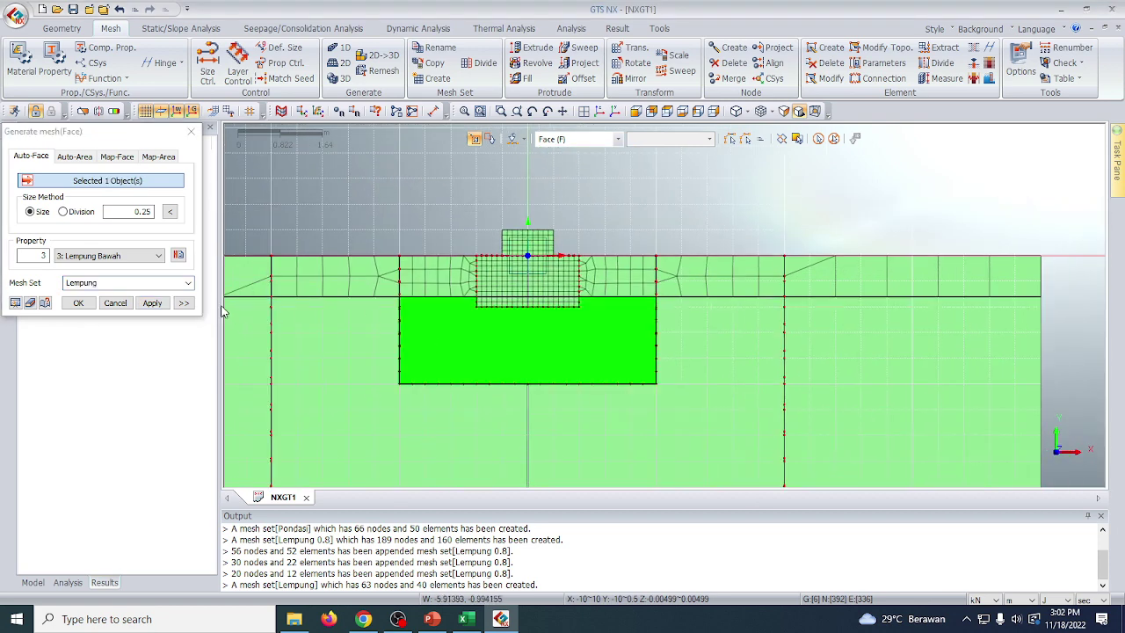
pyautogui.click(152, 303)
pyautogui.rightClick(415, 183)
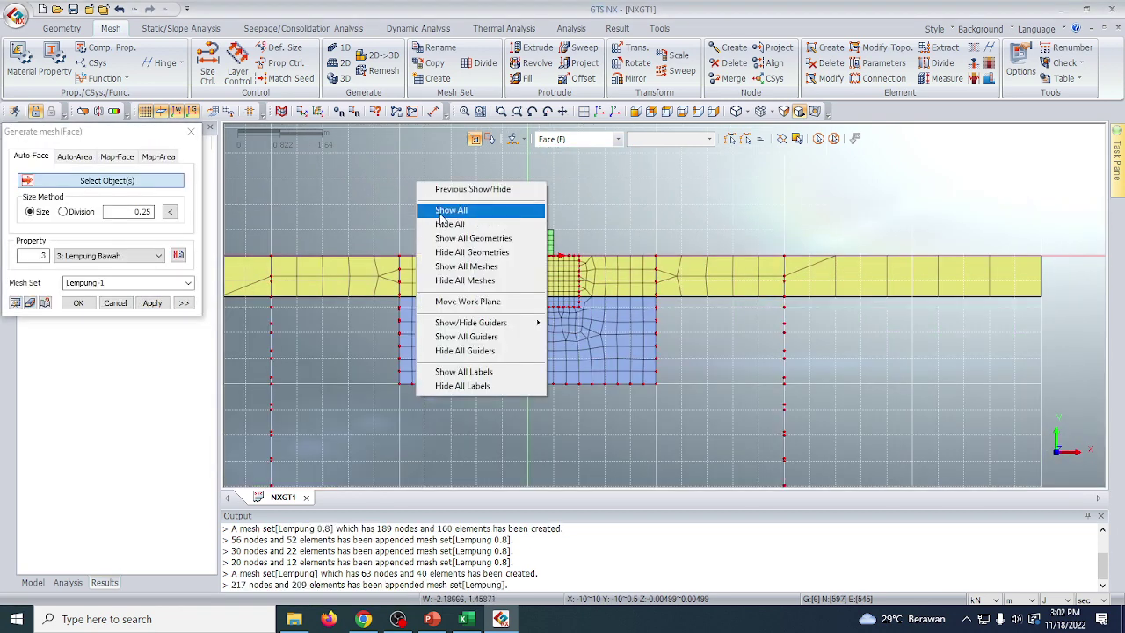
pyautogui.click(439, 209)
# Mesh the next lower clay face outward at size 0.5 into mesh set Lempung, and show all objects.
pyautogui.doubleClick(136, 212)
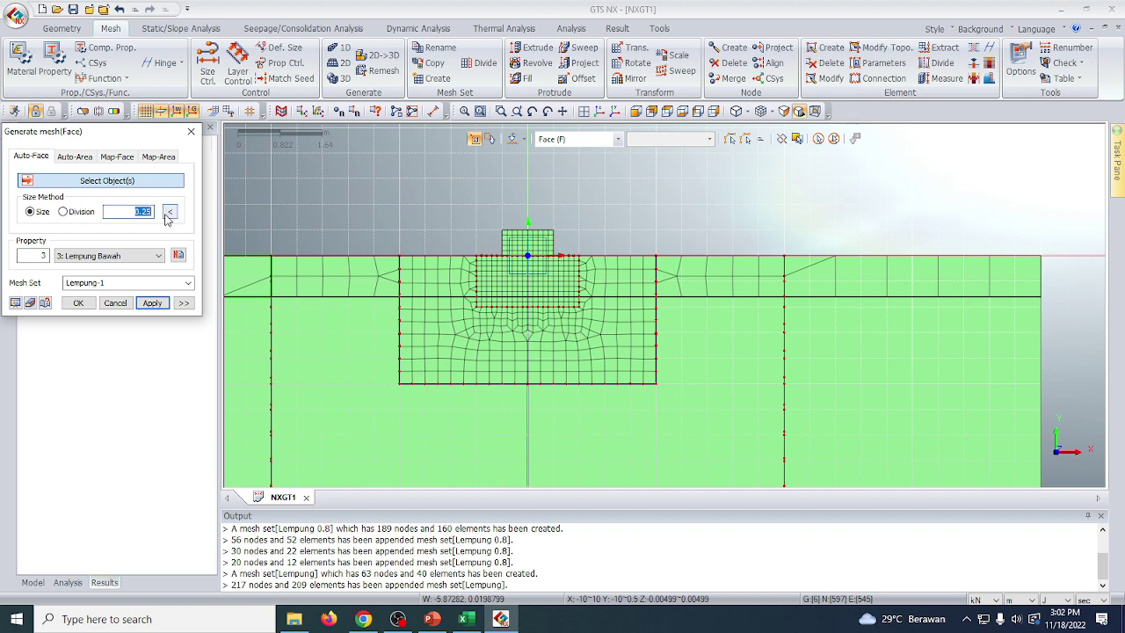
pyautogui.write('0')
pyautogui.click(188, 282)
pyautogui.click(175, 324)
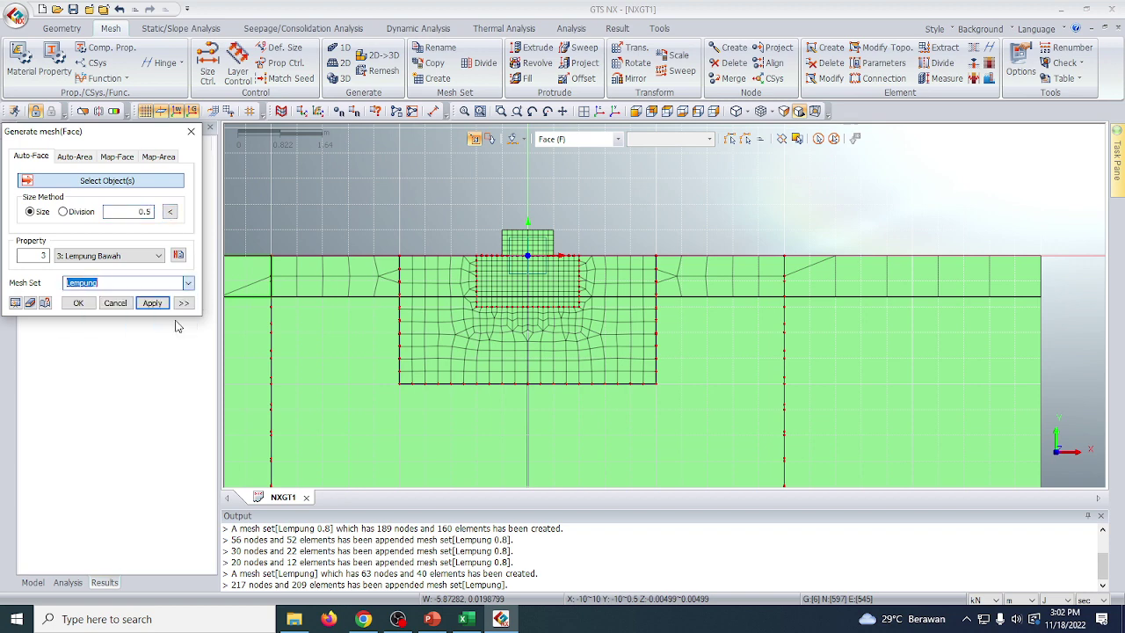
pyautogui.click(370, 356)
pyautogui.scroll(-2, 464, 316)
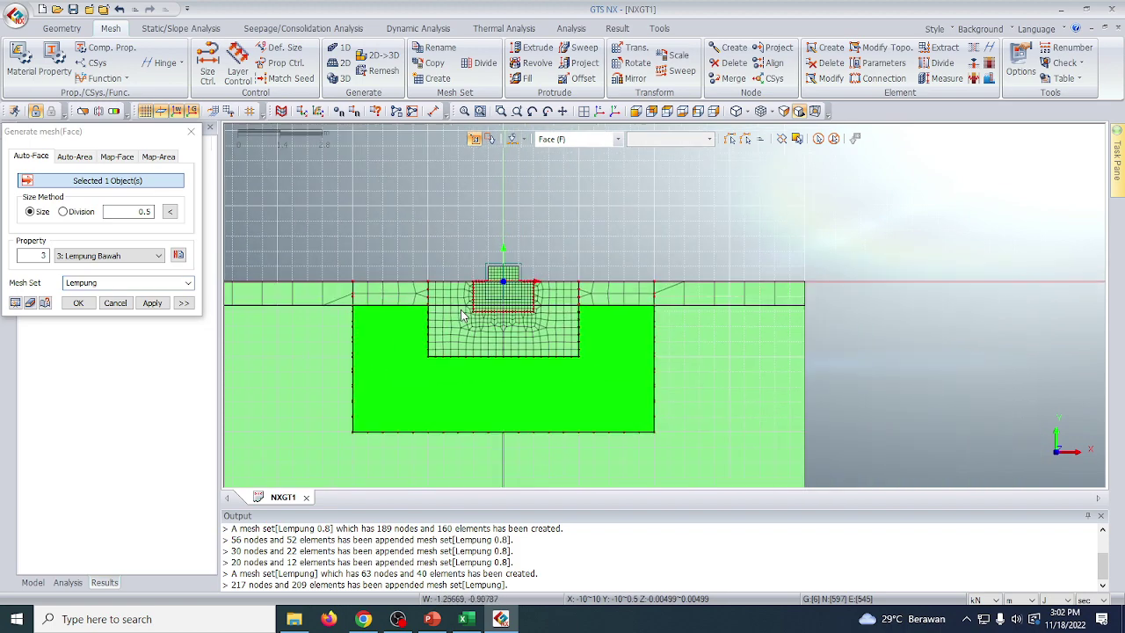
pyautogui.click(152, 303)
pyautogui.rightClick(397, 202)
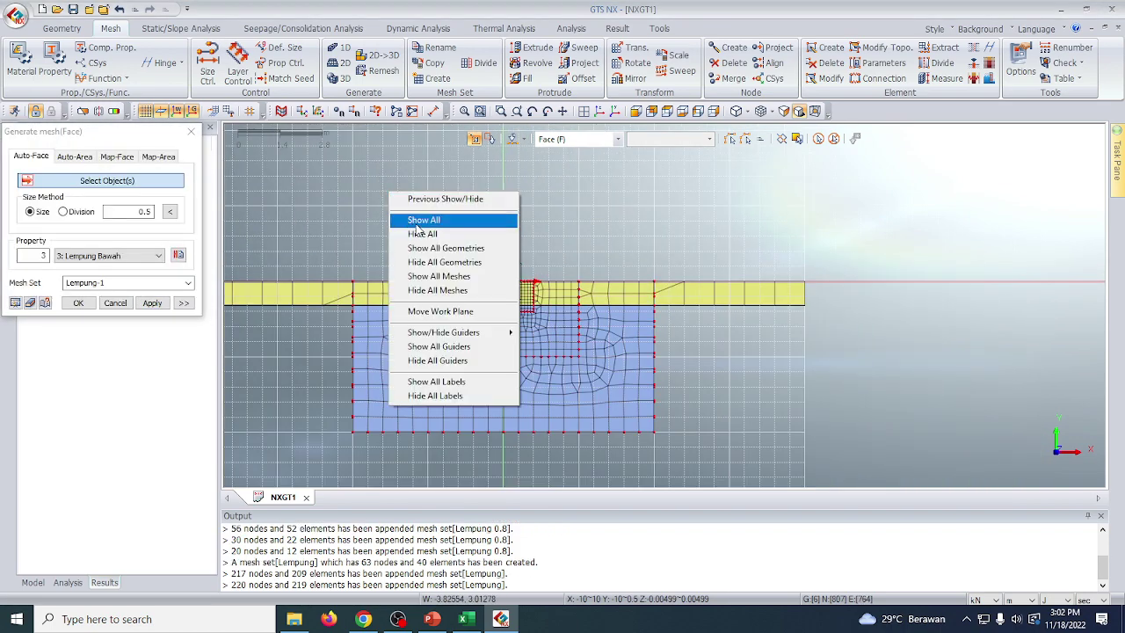
pyautogui.click(423, 220)
# Mesh the outermost lower clay face at size 1 into mesh set Lempung, and show all objects.
pyautogui.scroll(-3, 392, 269)
pyautogui.scroll(1, 392, 269)
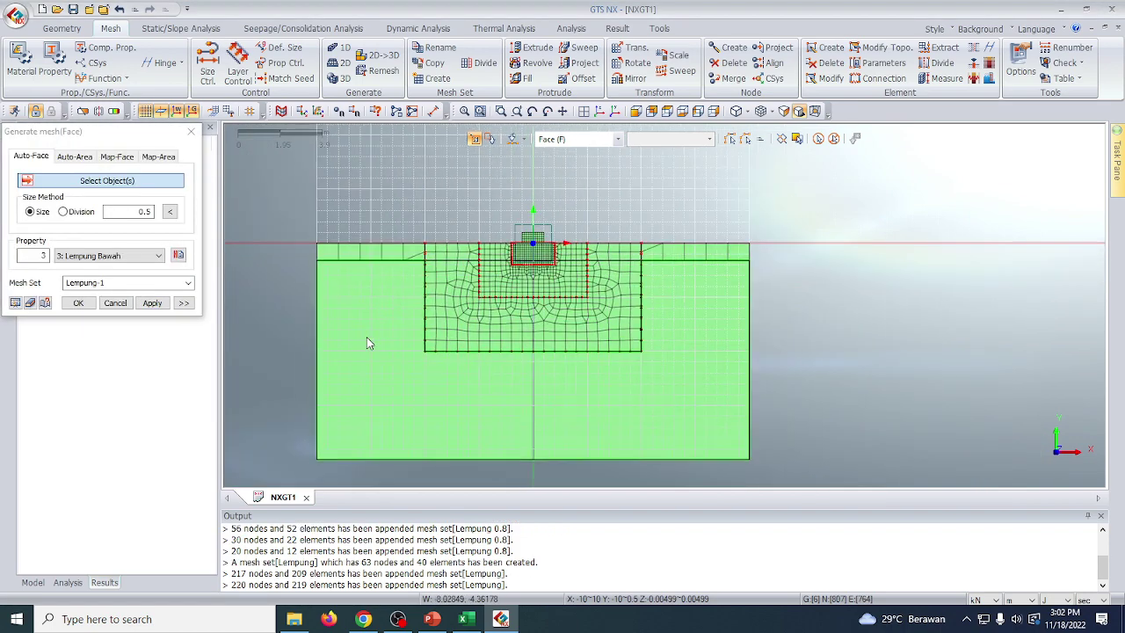
pyautogui.doubleClick(141, 211)
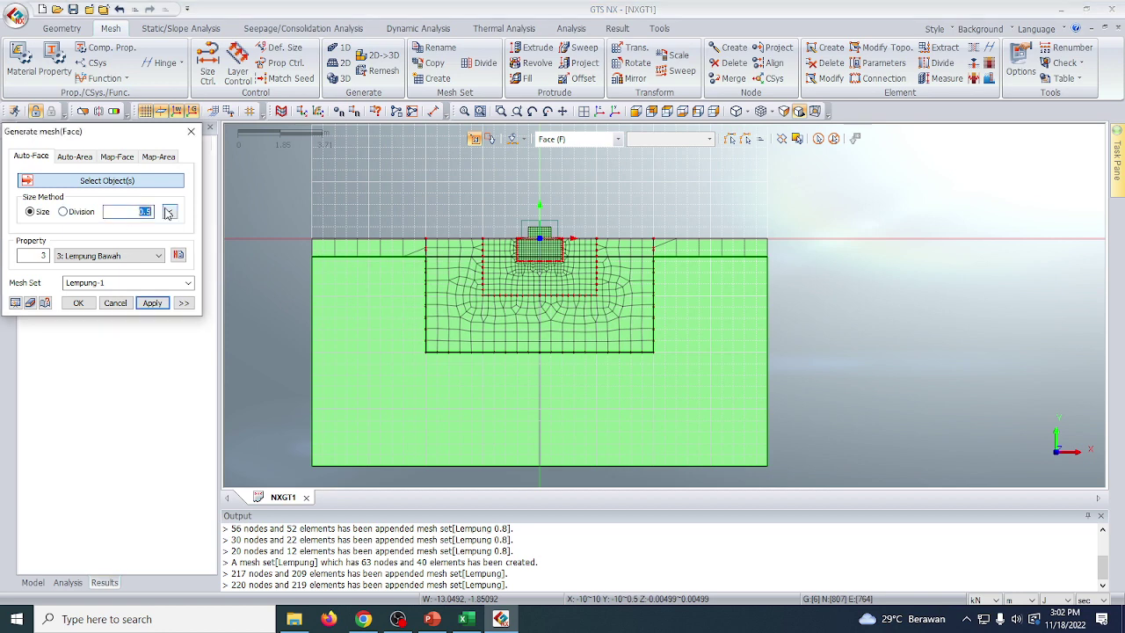
pyautogui.write('1')
pyautogui.click(188, 284)
pyautogui.click(184, 325)
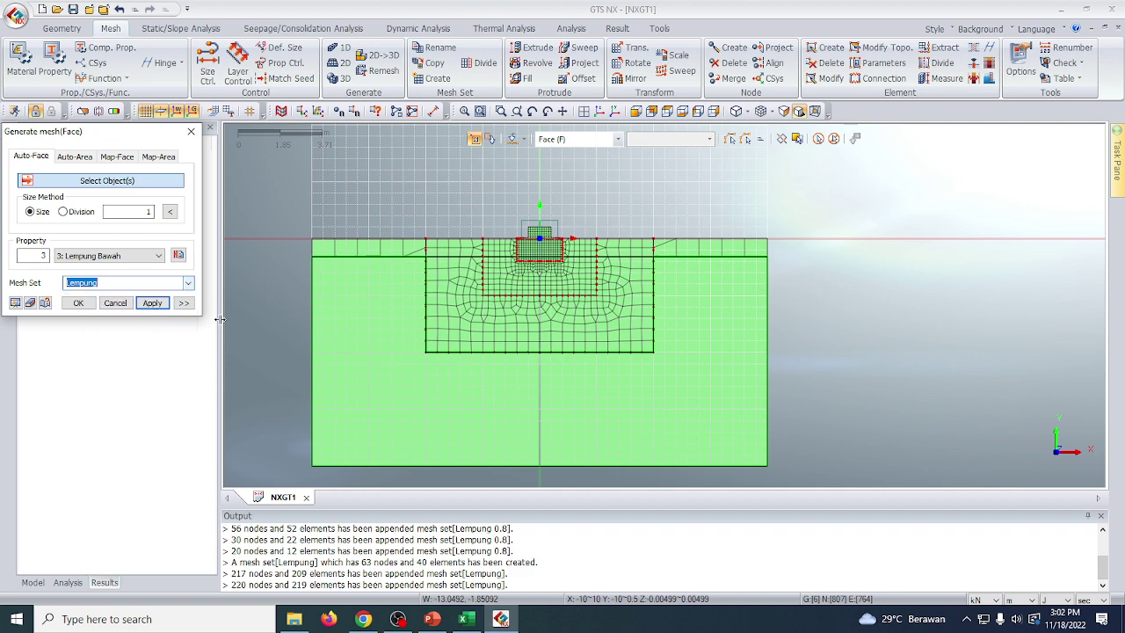
pyautogui.click(373, 304)
pyautogui.click(152, 303)
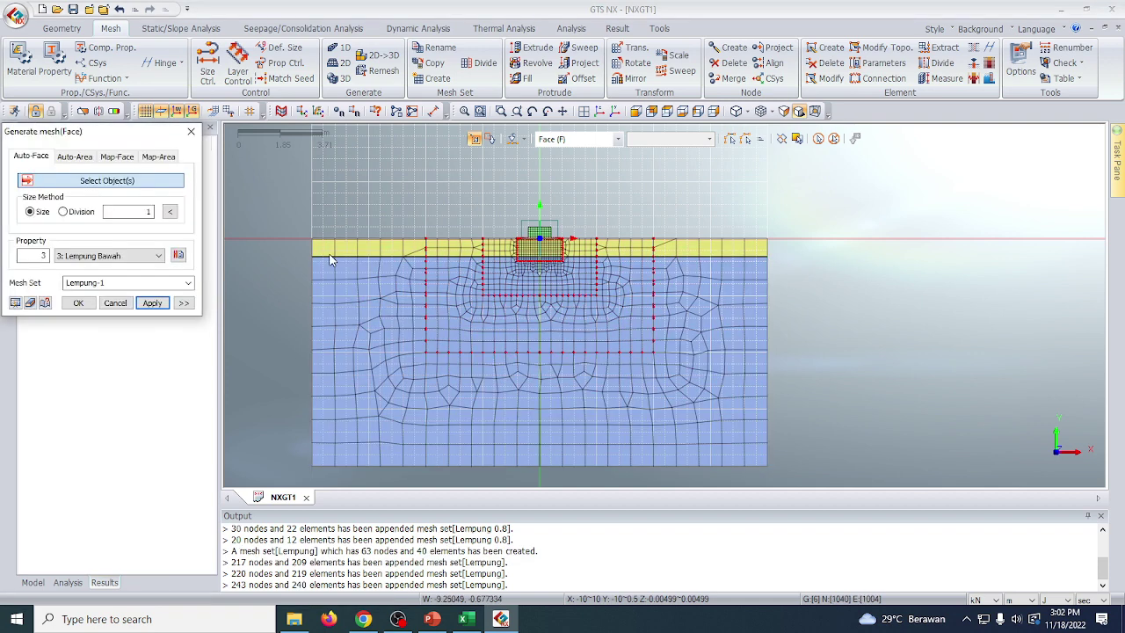
pyautogui.rightClick(426, 181)
pyautogui.click(442, 213)
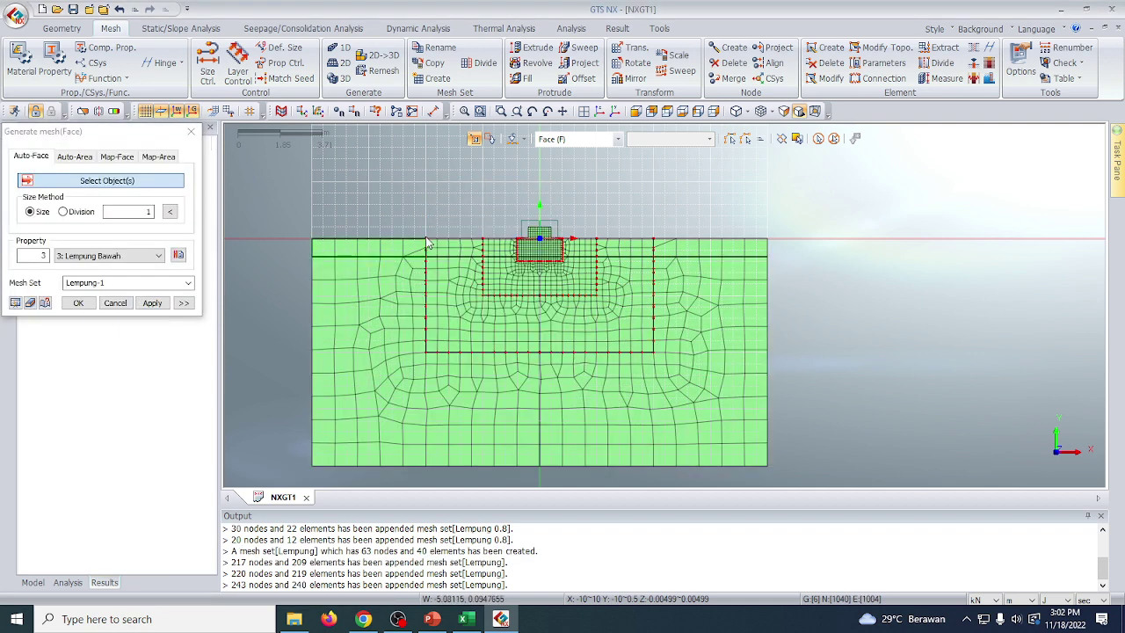
# Colour the meshes by property, close the mesh generation dialog, and hide all geometry so only the meshes are displayed.
pyautogui.scroll(-4, 626, 214)
pyautogui.scroll(3, 350, 295)
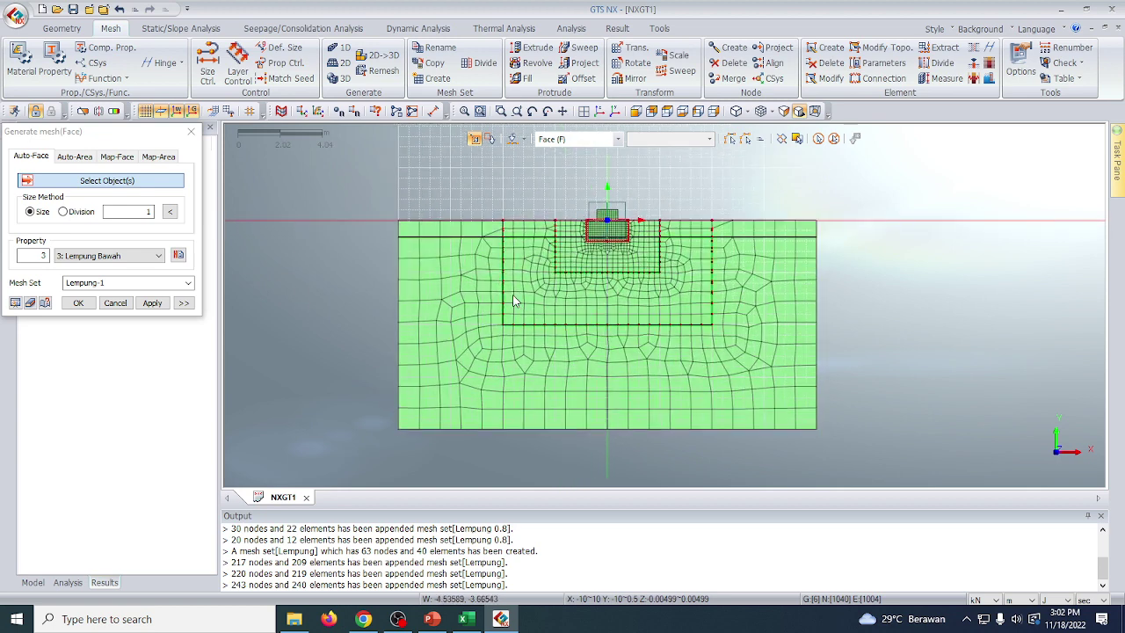
pyautogui.scroll(2, 608, 295)
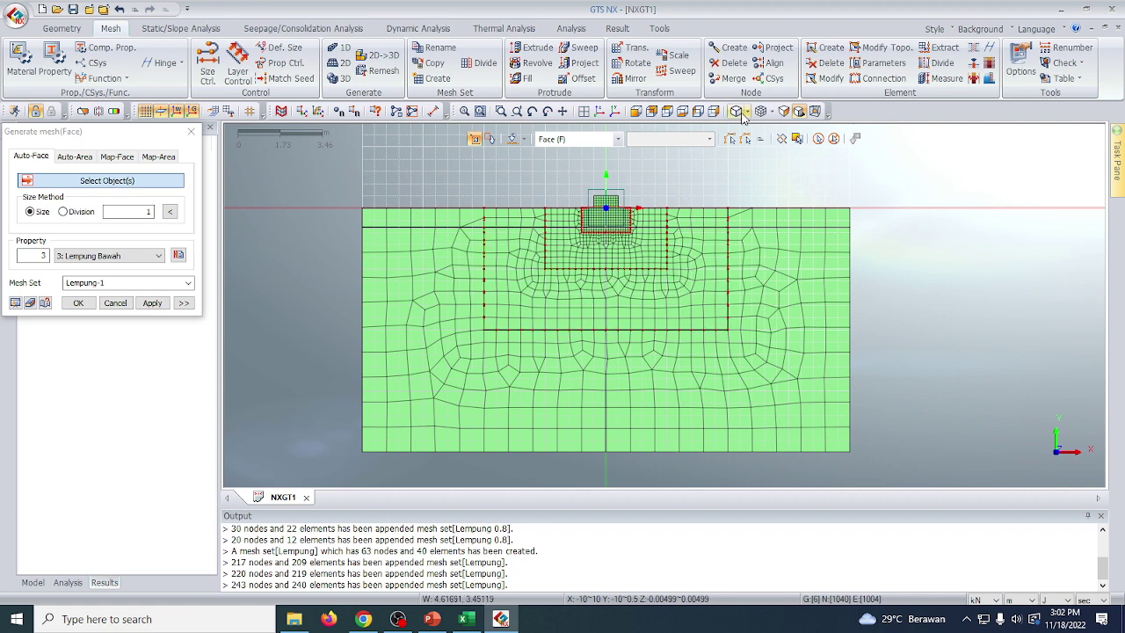
pyautogui.click(772, 112)
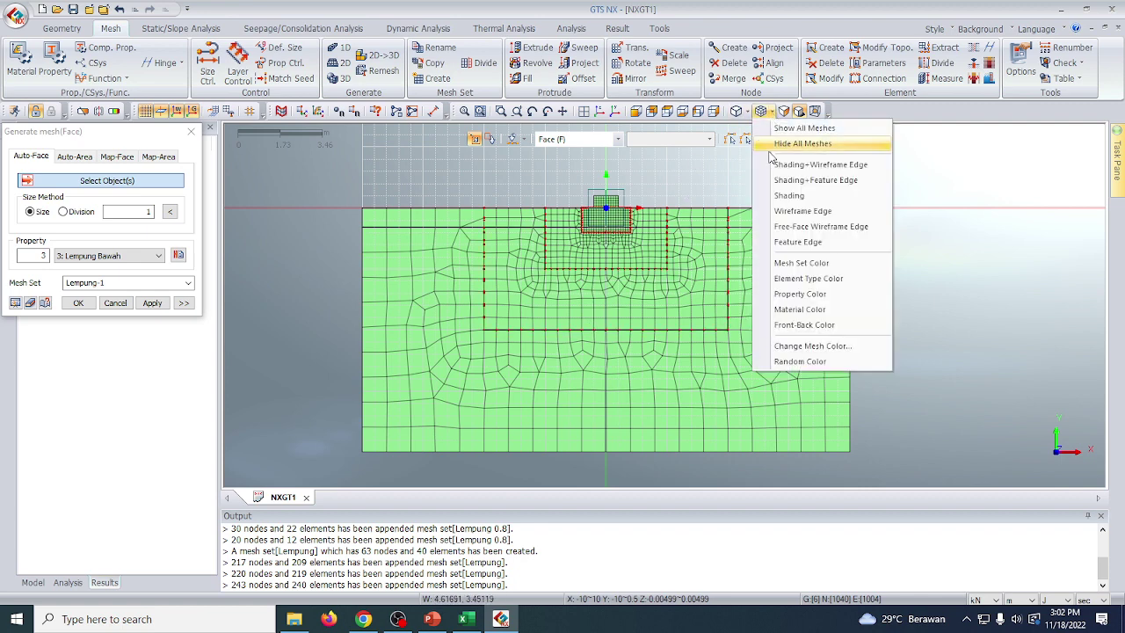
pyautogui.click(809, 294)
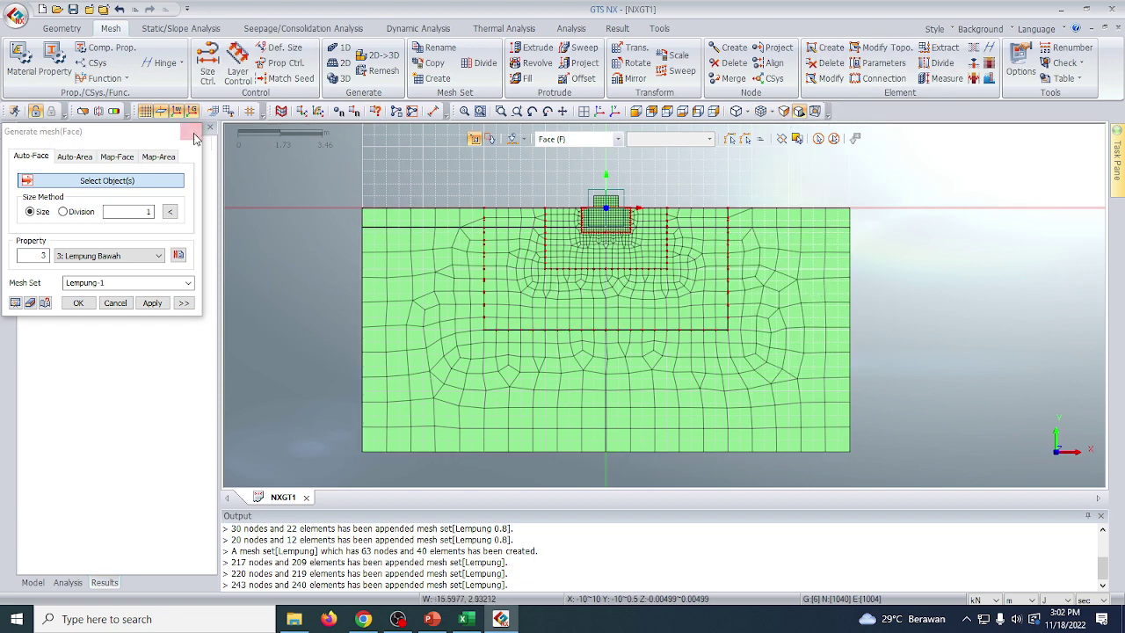
pyautogui.click(191, 131)
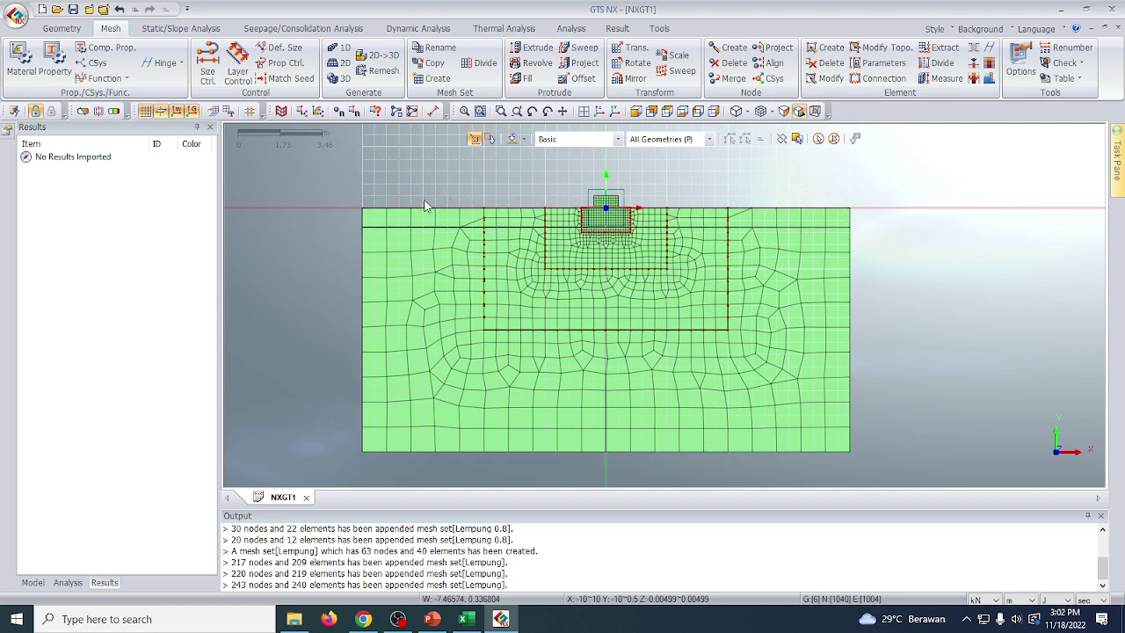
pyautogui.click(36, 582)
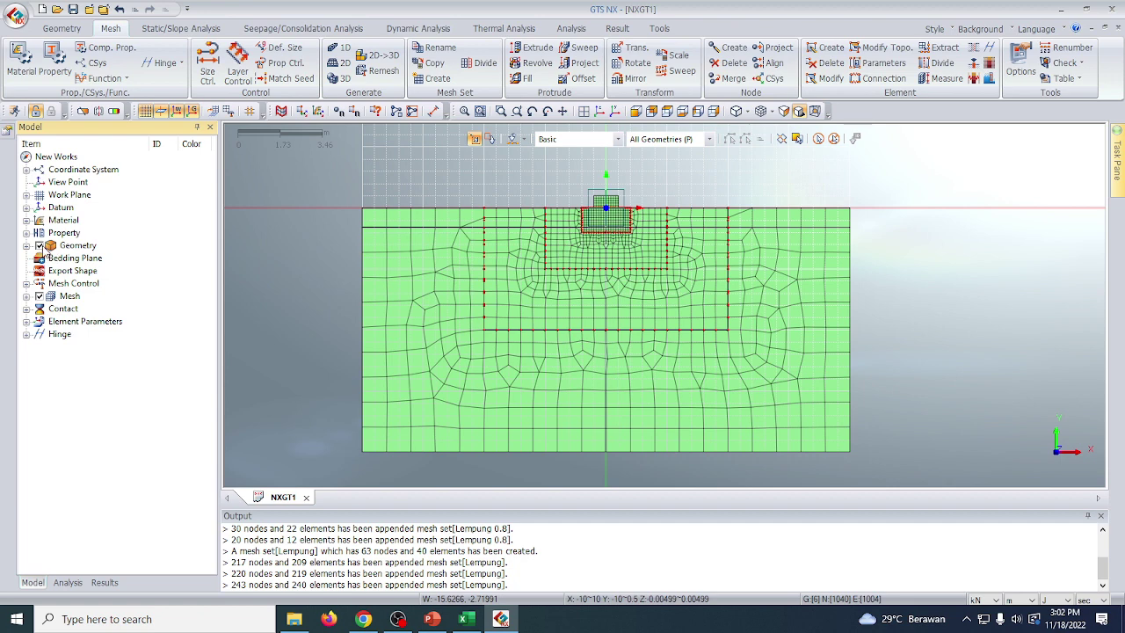
pyautogui.click(38, 246)
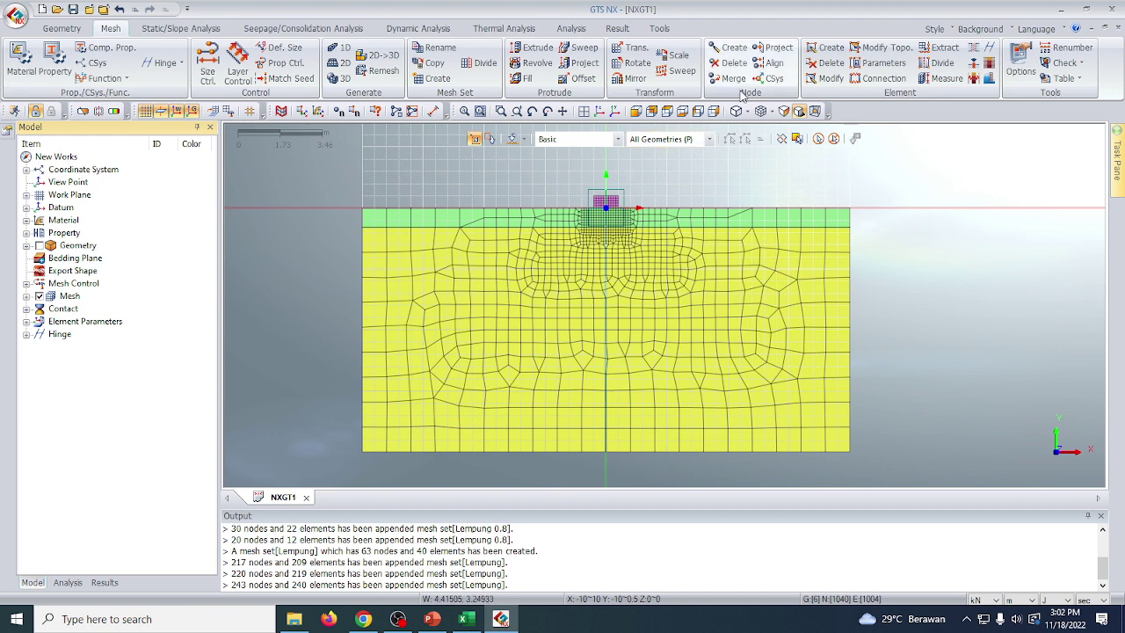
# Reapply the property colours to the meshes, and switch them to material colours.
pyautogui.click(770, 112)
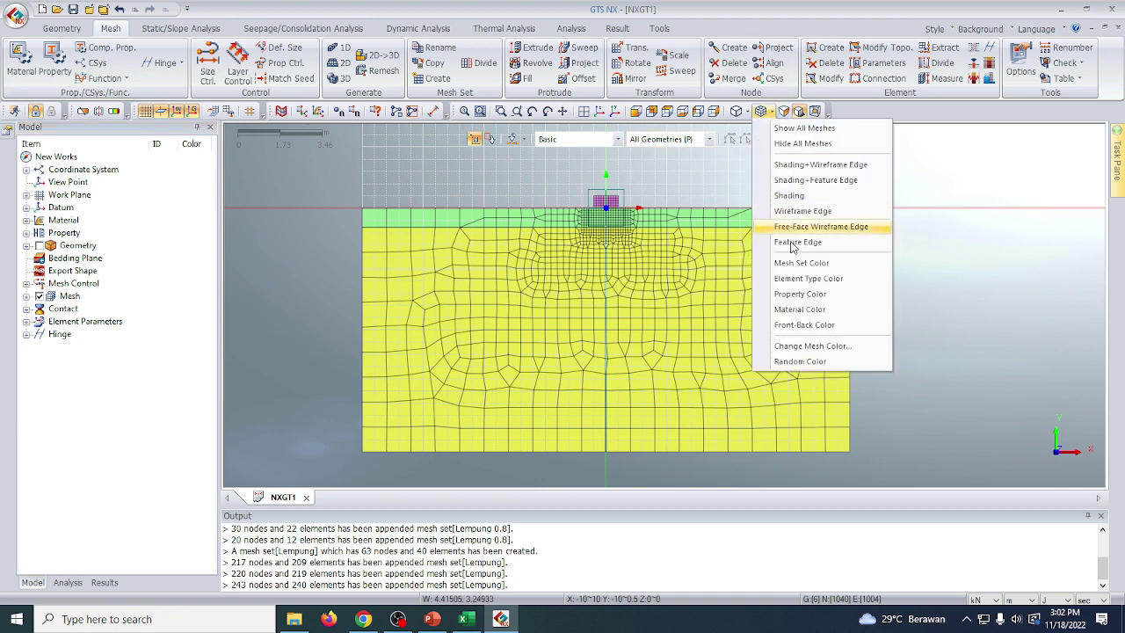
pyautogui.click(799, 294)
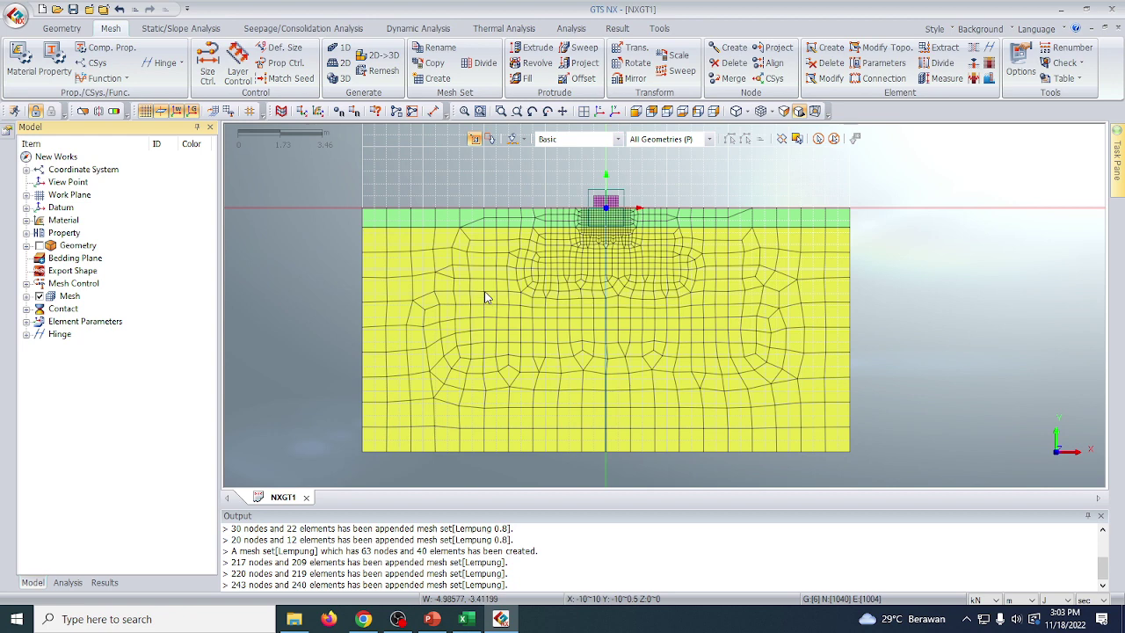
pyautogui.click(772, 114)
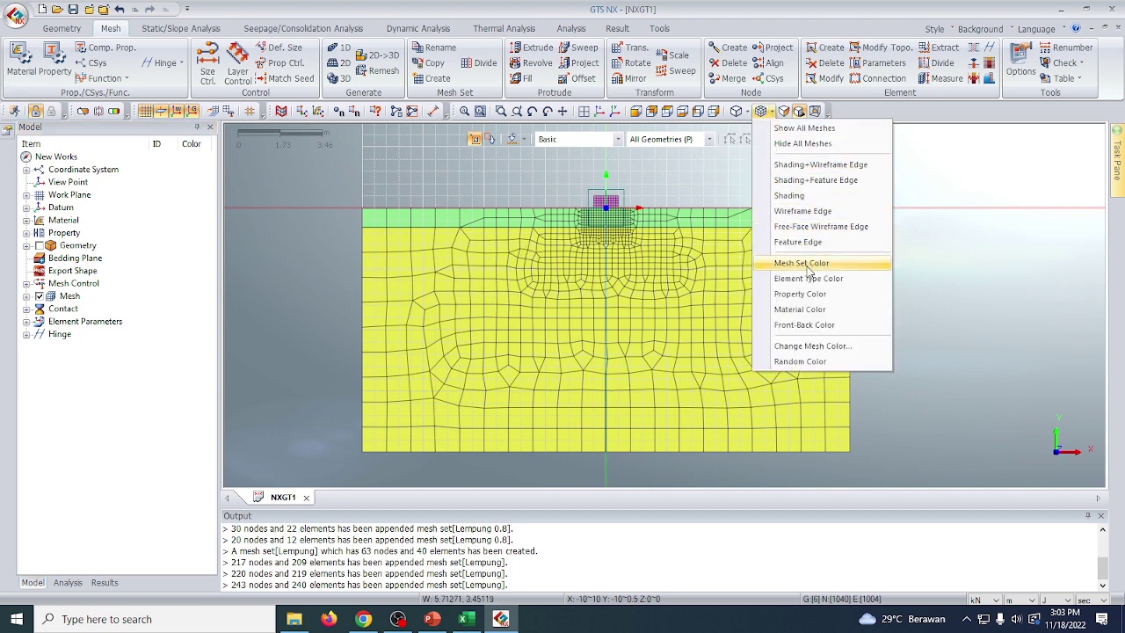
pyautogui.click(835, 310)
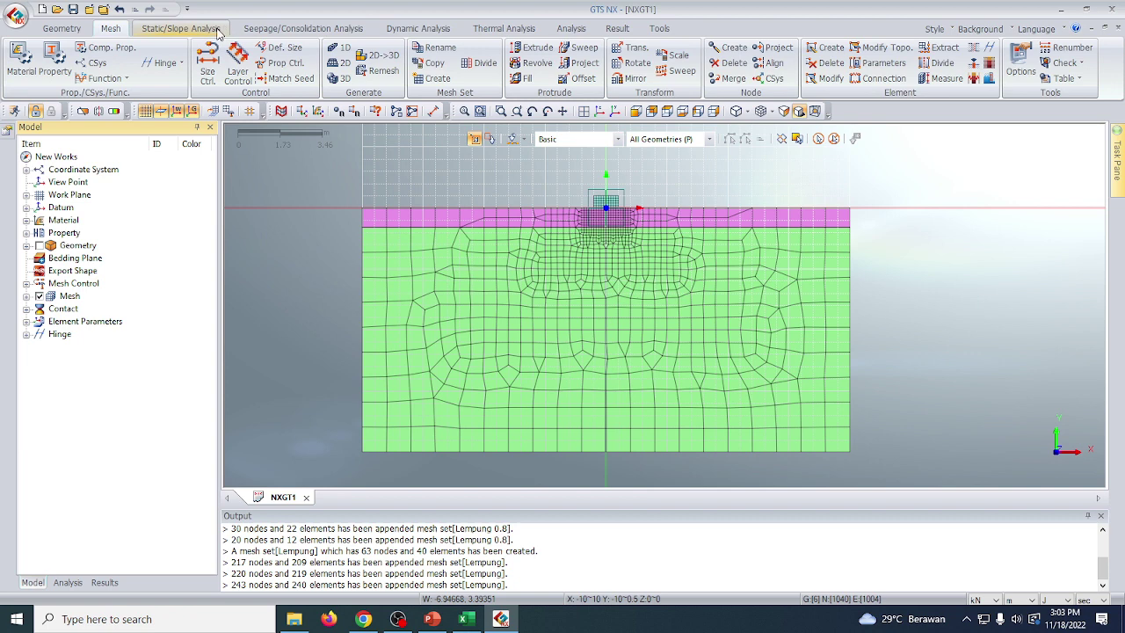
# Create automatic constraints for the static analysis considering all mesh sets, in a boundary set named Kondisi Bataw.
pyautogui.click(217, 29)
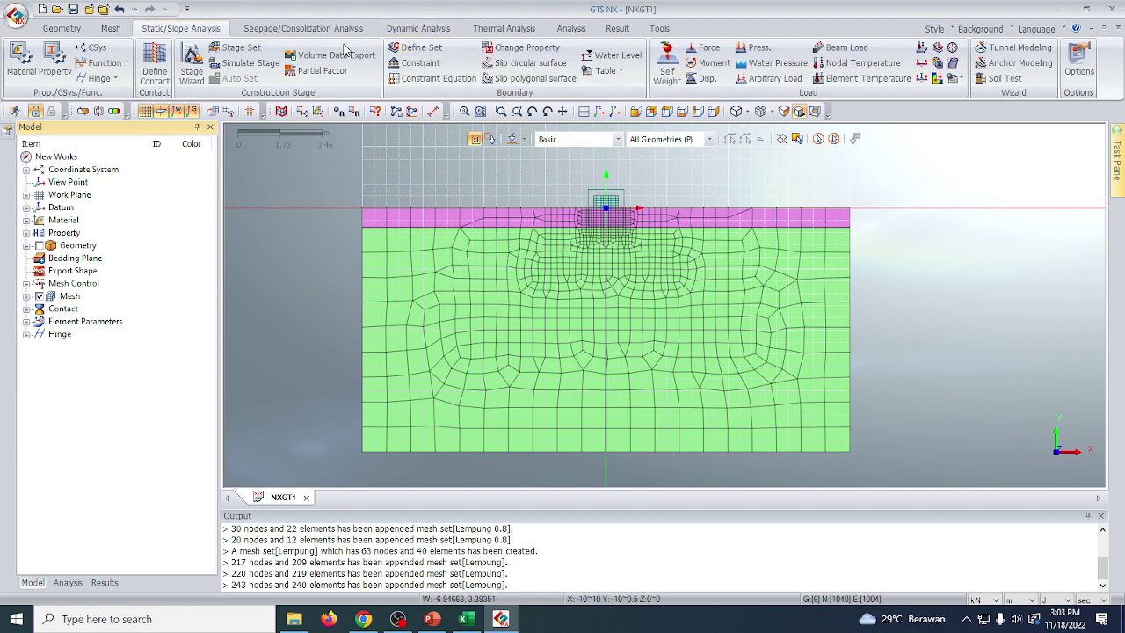
pyautogui.click(423, 66)
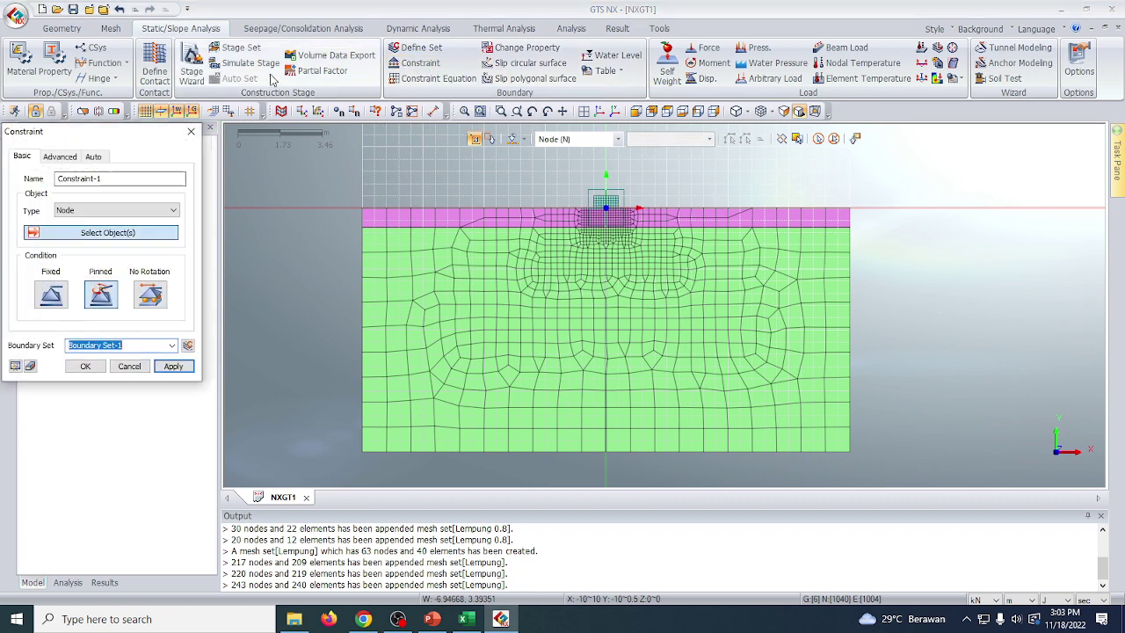
pyautogui.click(94, 156)
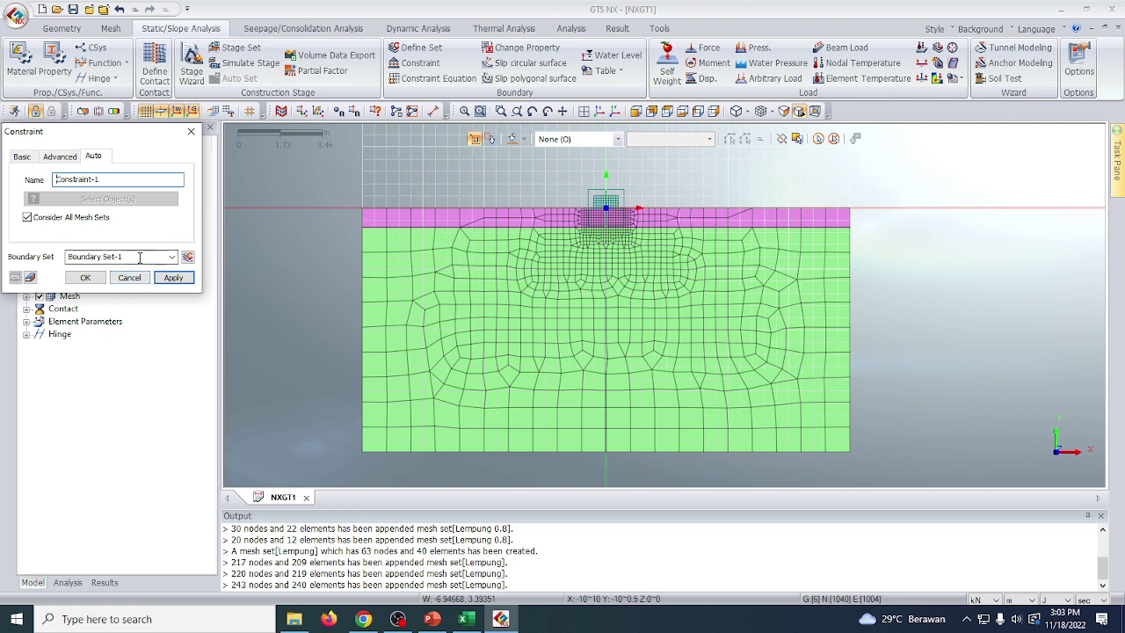
pyautogui.click(74, 255)
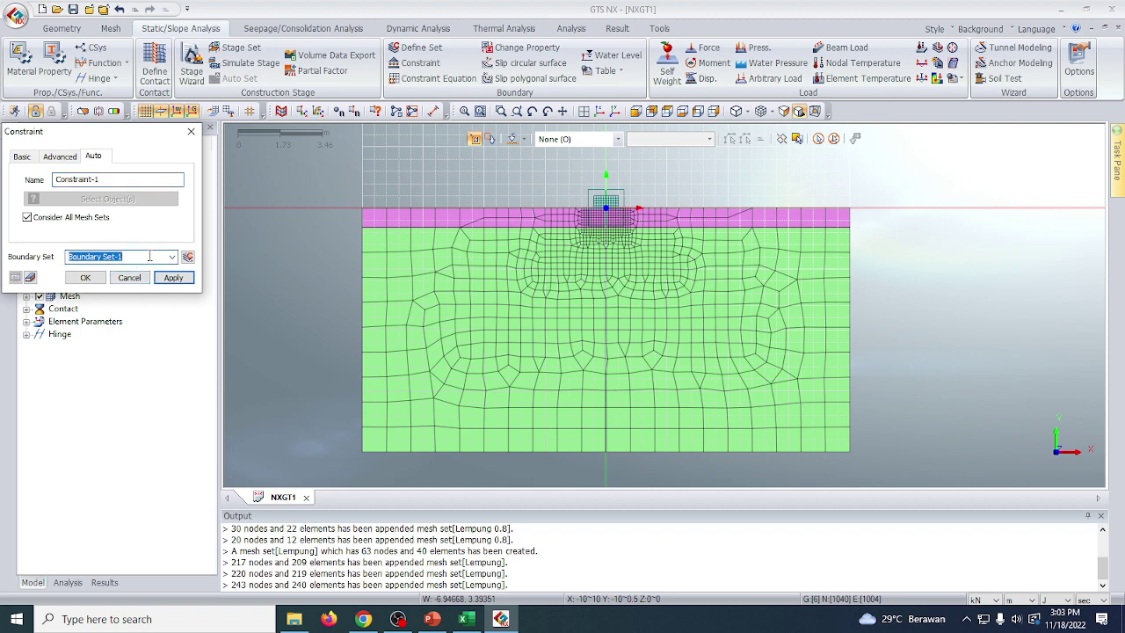
pyautogui.write('Kondisi Bataw')
pyautogui.click(85, 277)
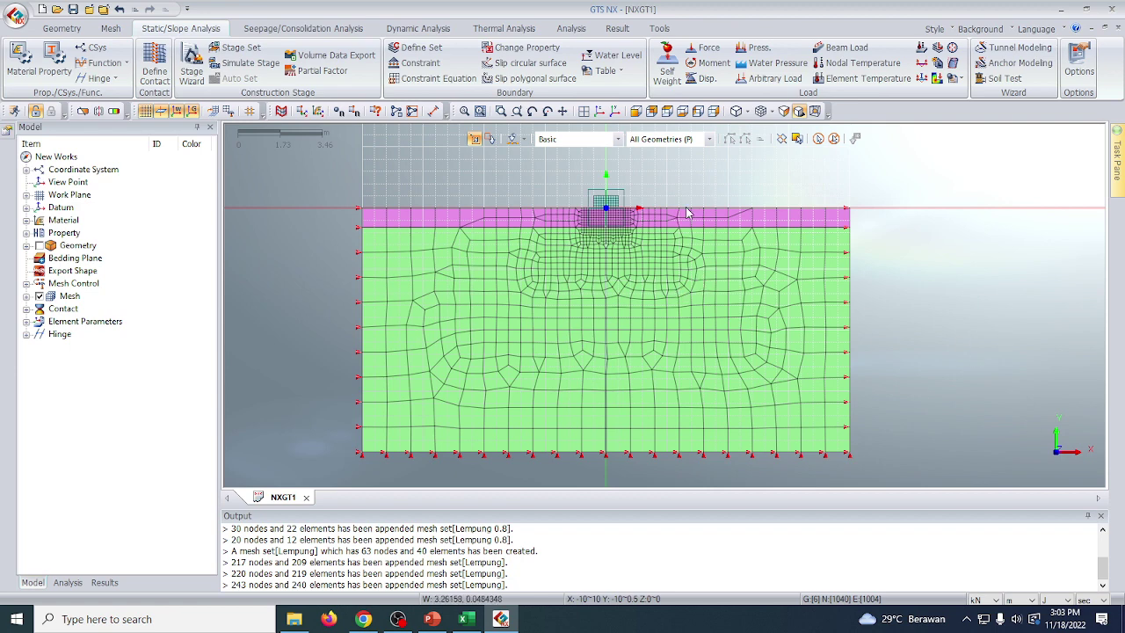
# Add a self-weight load with a Gy component of -1 in a load set named Beban Gravitasi.
pyautogui.click(668, 69)
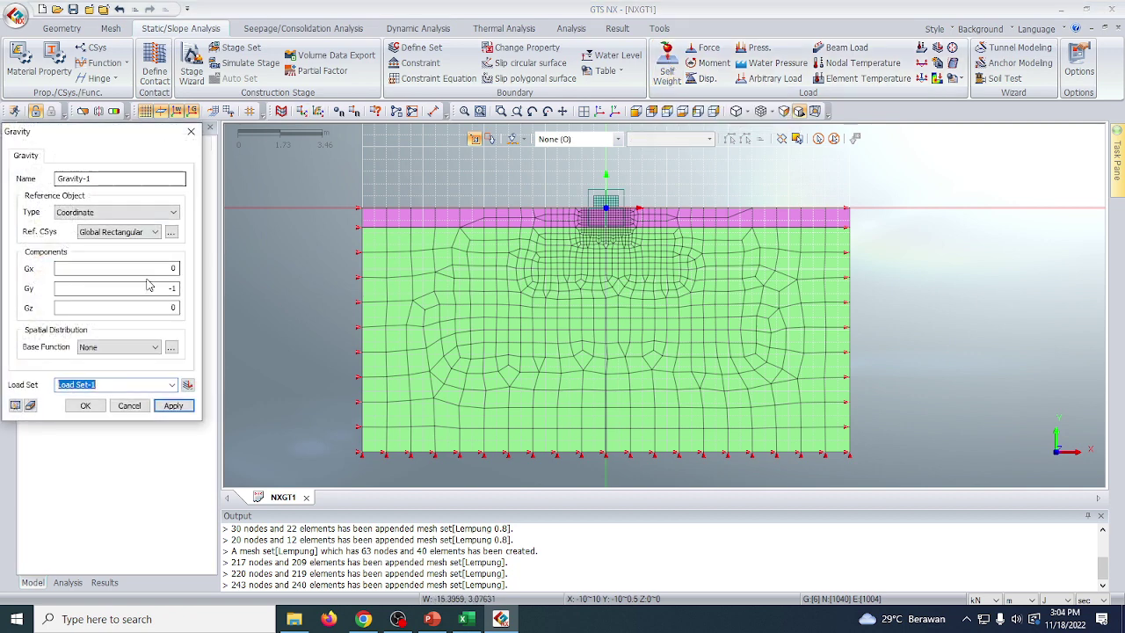
pyautogui.click(148, 286)
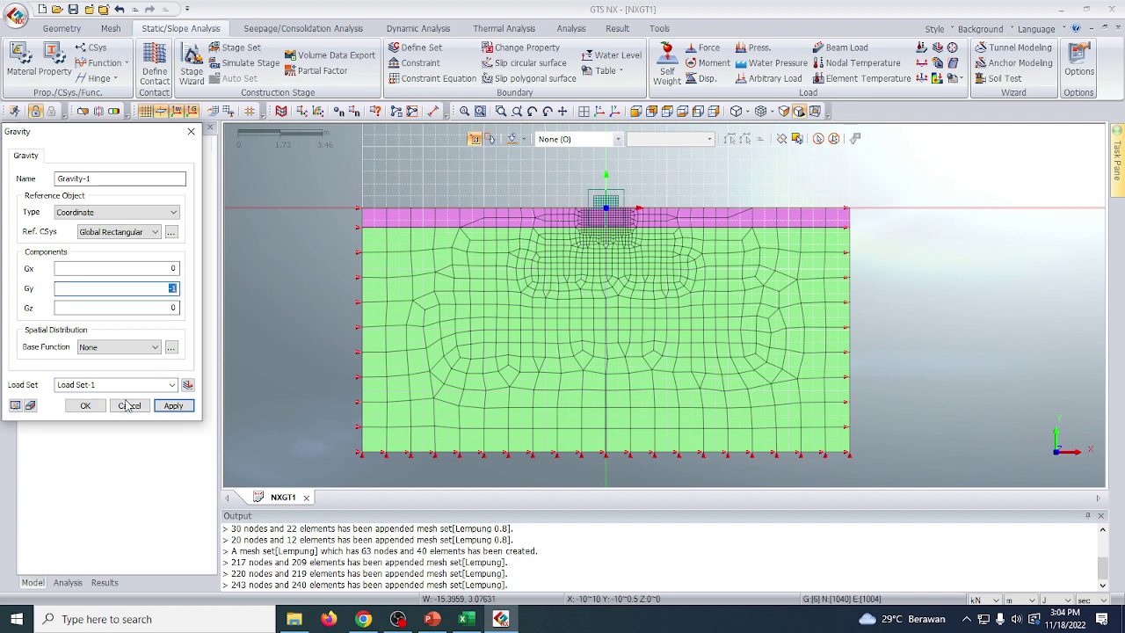
pyautogui.moveTo(125, 387); pyautogui.dragTo(28, 386)
pyautogui.write('Beban Gravitasi')
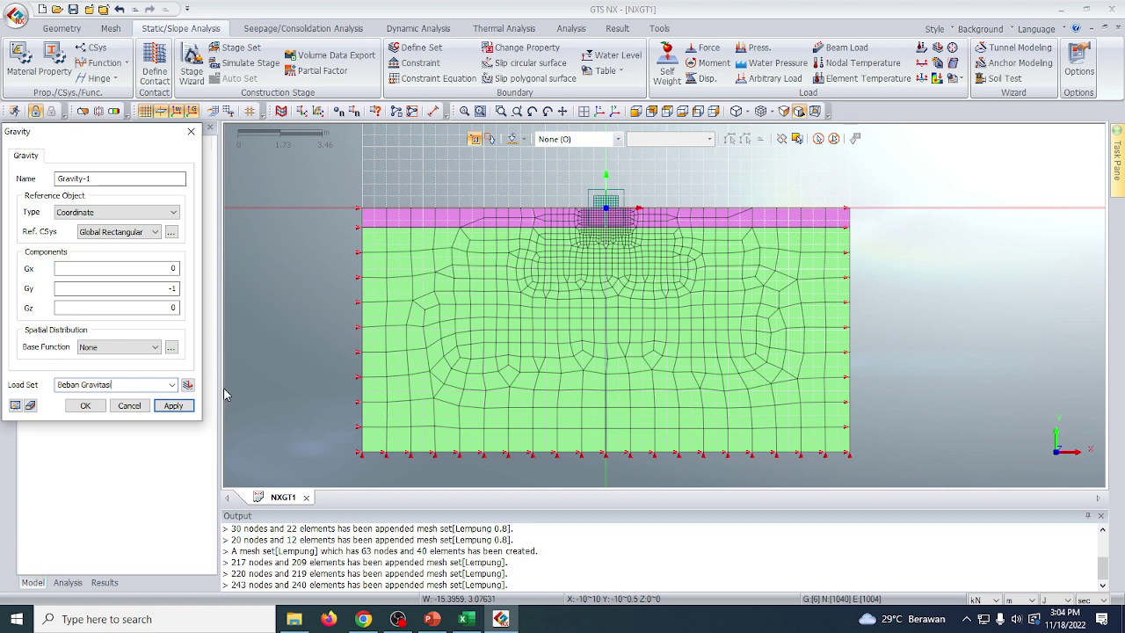
pyautogui.click(85, 406)
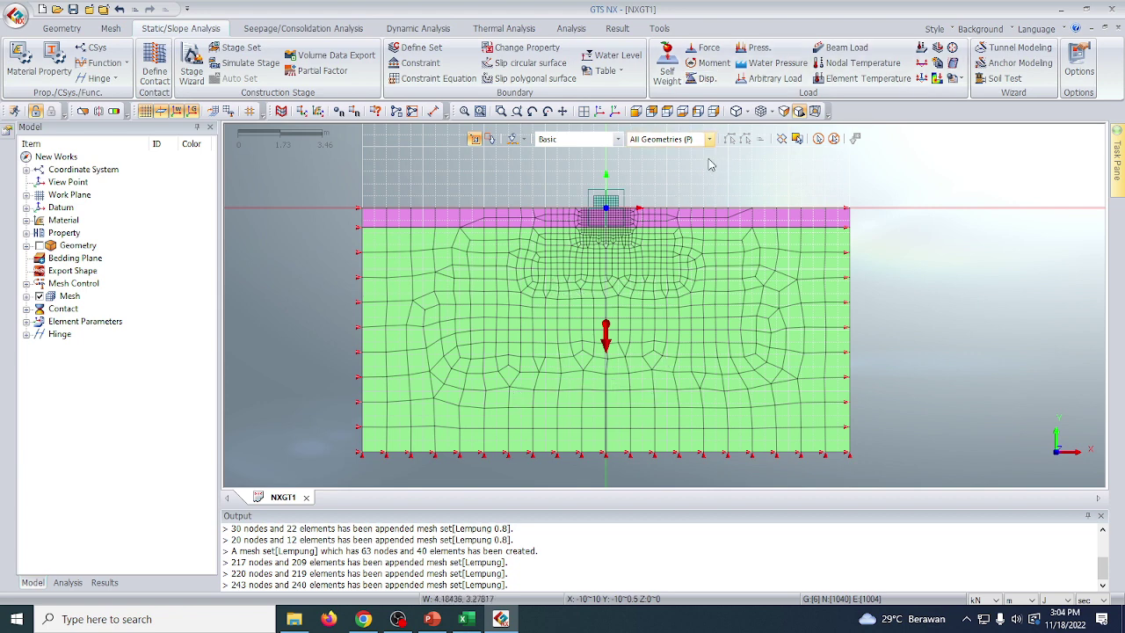
# Apply a Ty displacement of -1 m to the top centre node of the footing, in a load set named Penurunan.
pyautogui.click(704, 80)
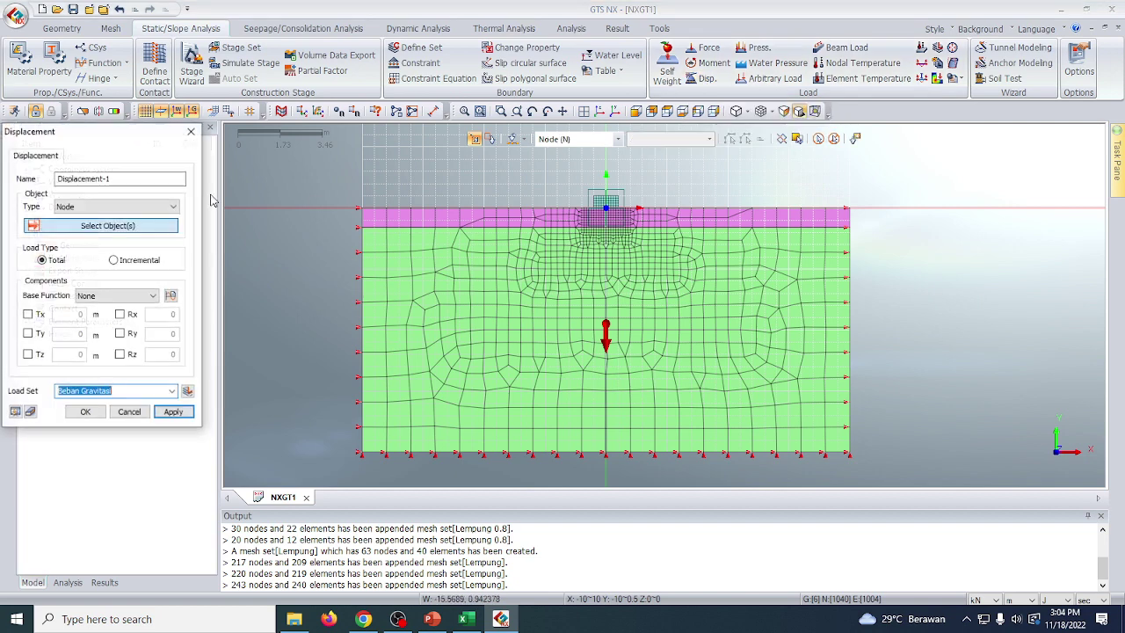
pyautogui.click(27, 333)
pyautogui.doubleClick(77, 334)
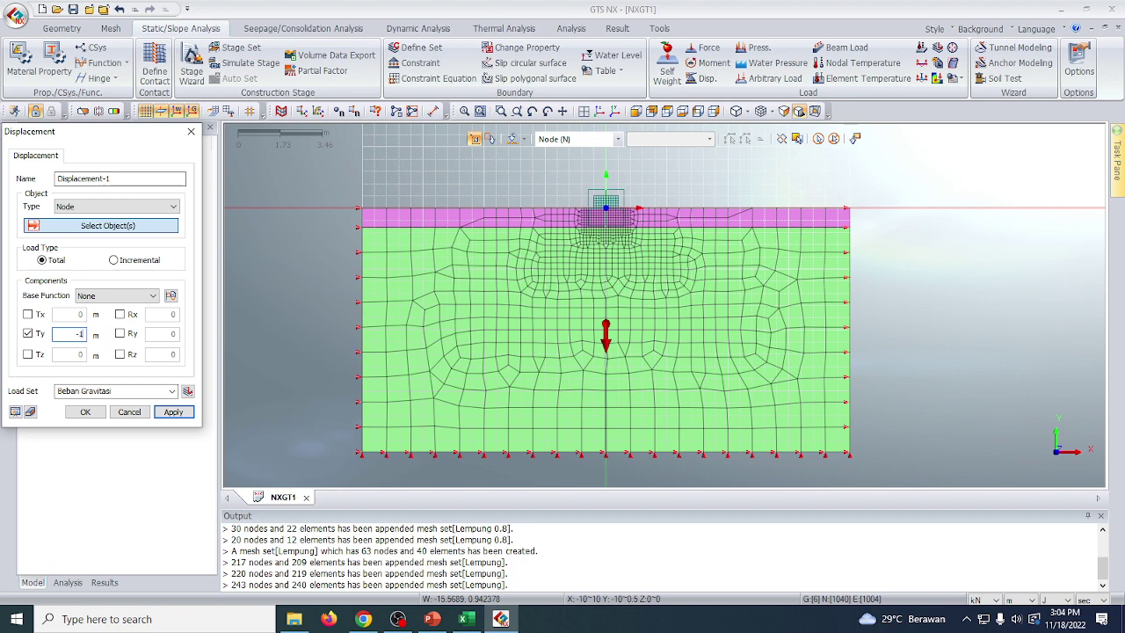
pyautogui.click(147, 392)
pyautogui.write('Penurunan')
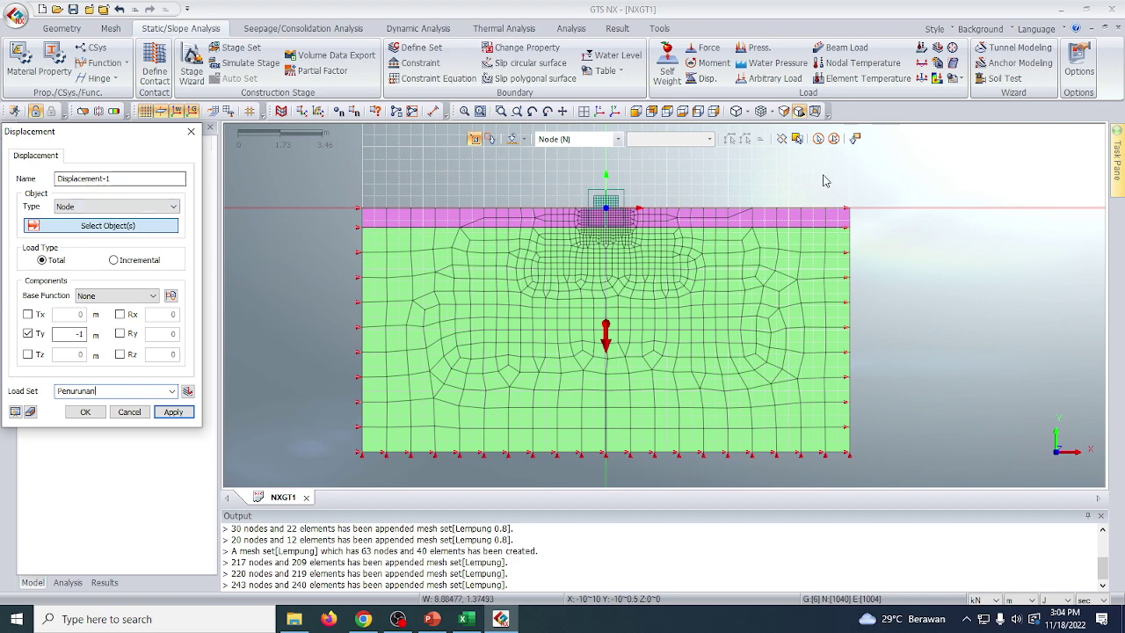
pyautogui.scroll(5, 602, 193)
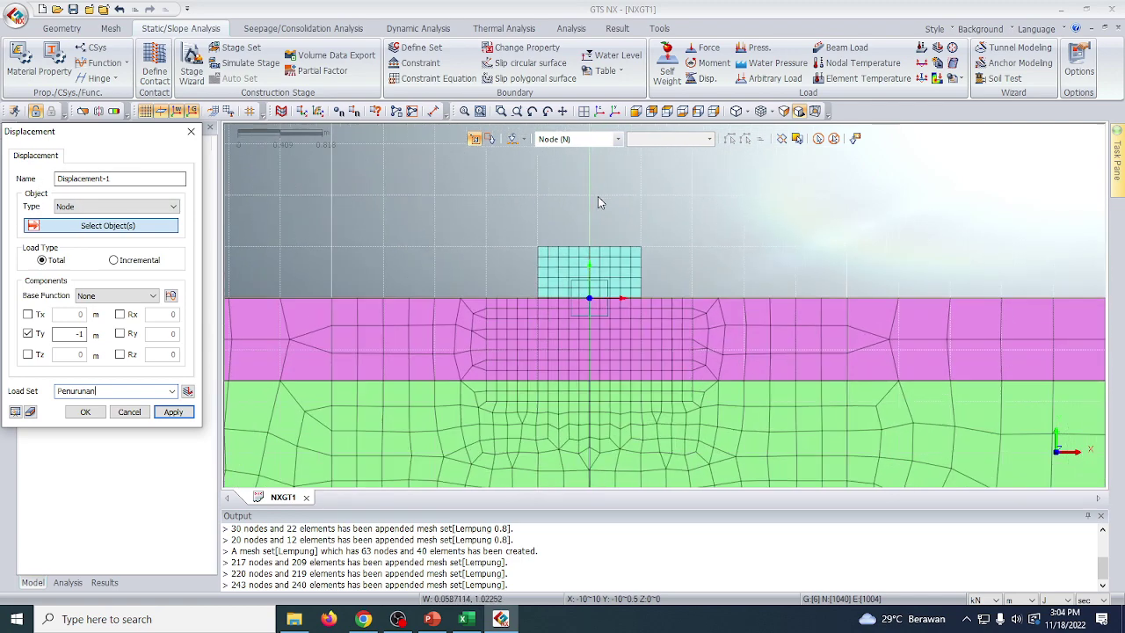
pyautogui.scroll(2, 598, 196)
pyautogui.click(578, 269)
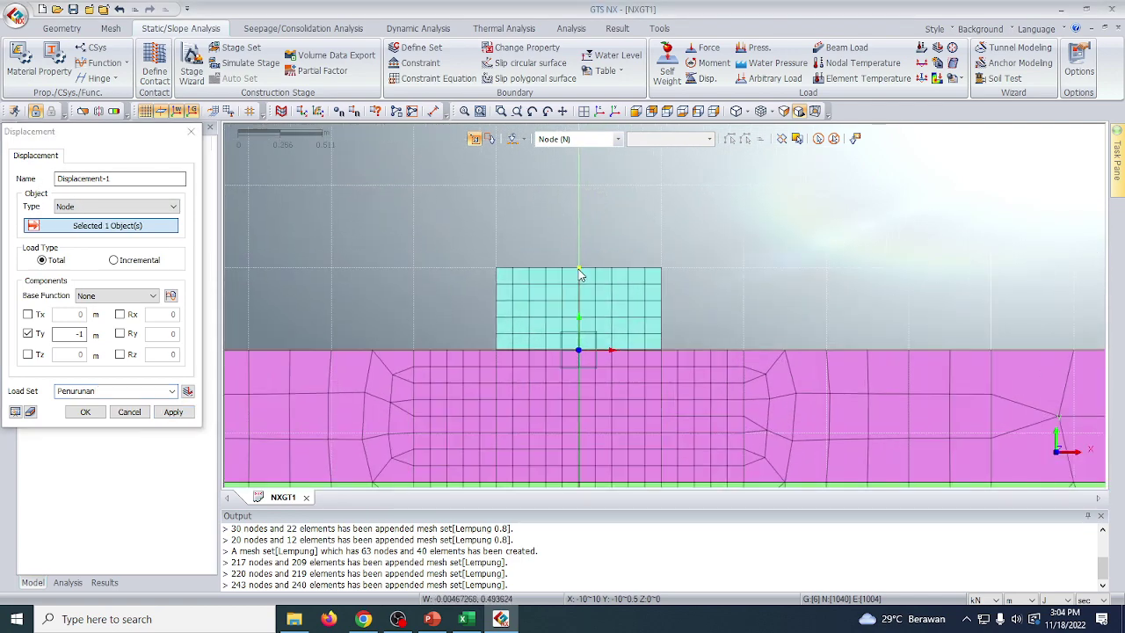
pyautogui.click(180, 416)
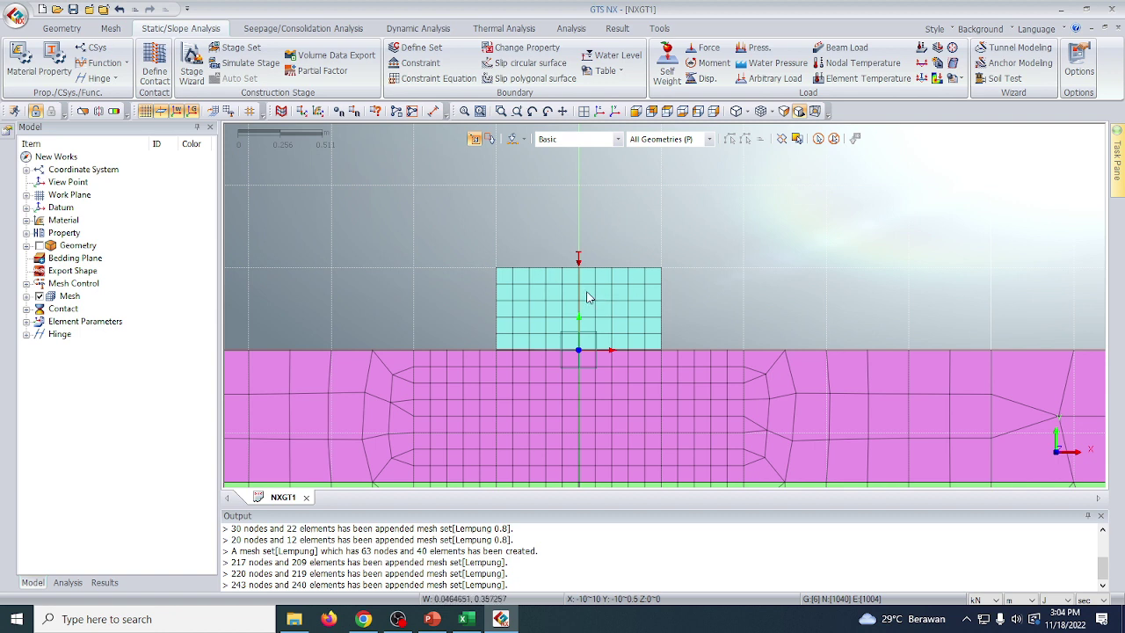
# Add a stress-type construction stage set named Tahapan Analisis.
pyautogui.scroll(-5, 589, 297)
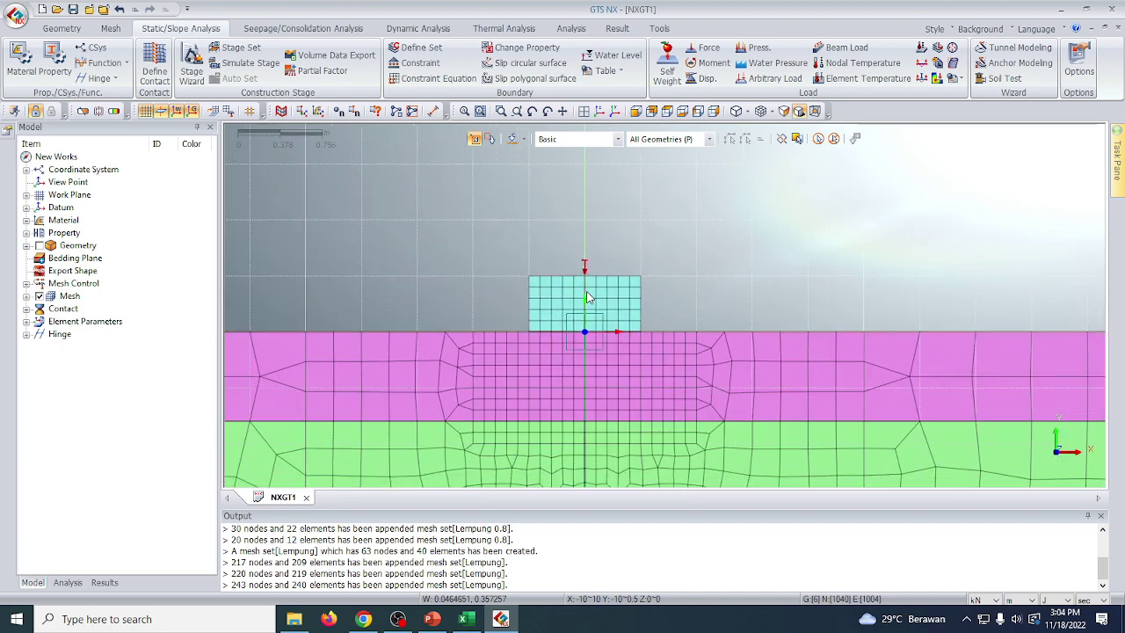
pyautogui.click(640, 114)
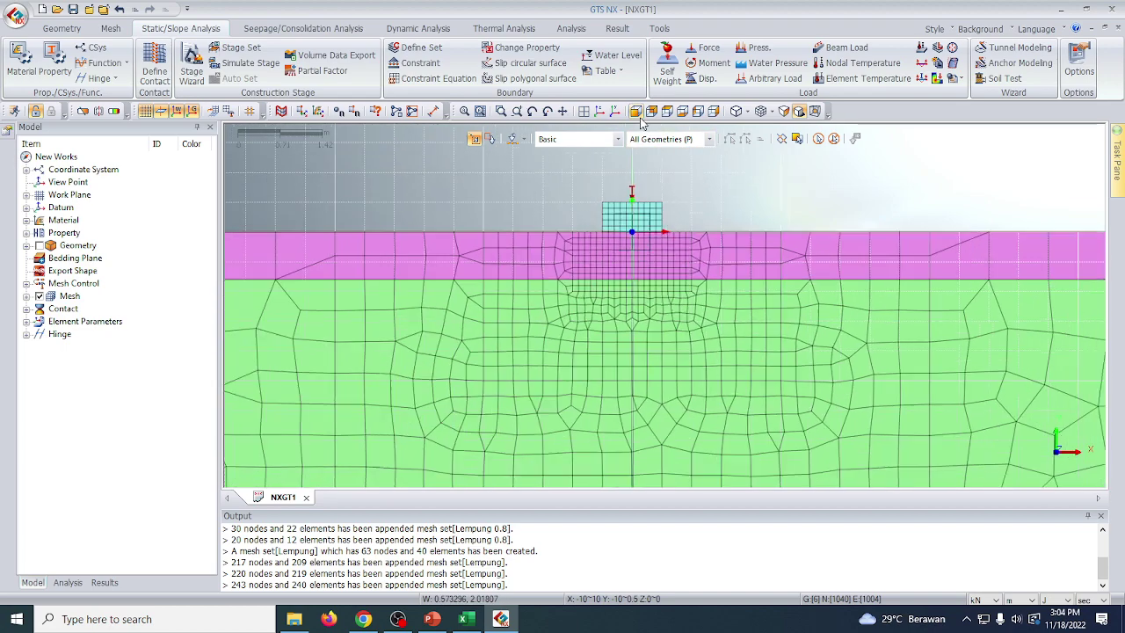
pyautogui.scroll(-2, 633, 271)
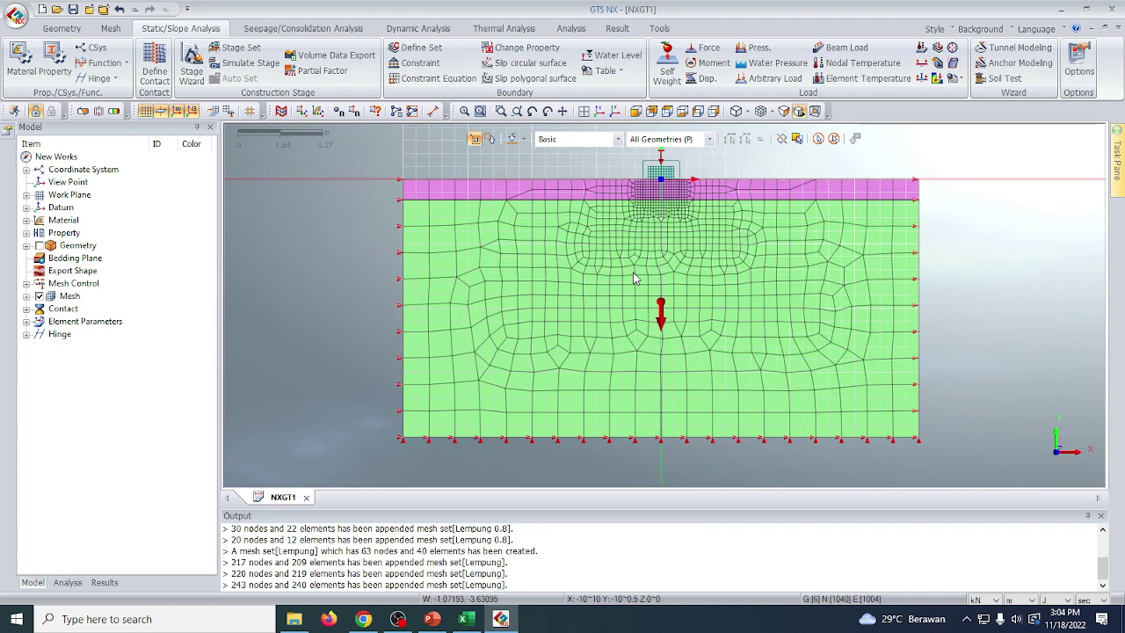
pyautogui.click(235, 50)
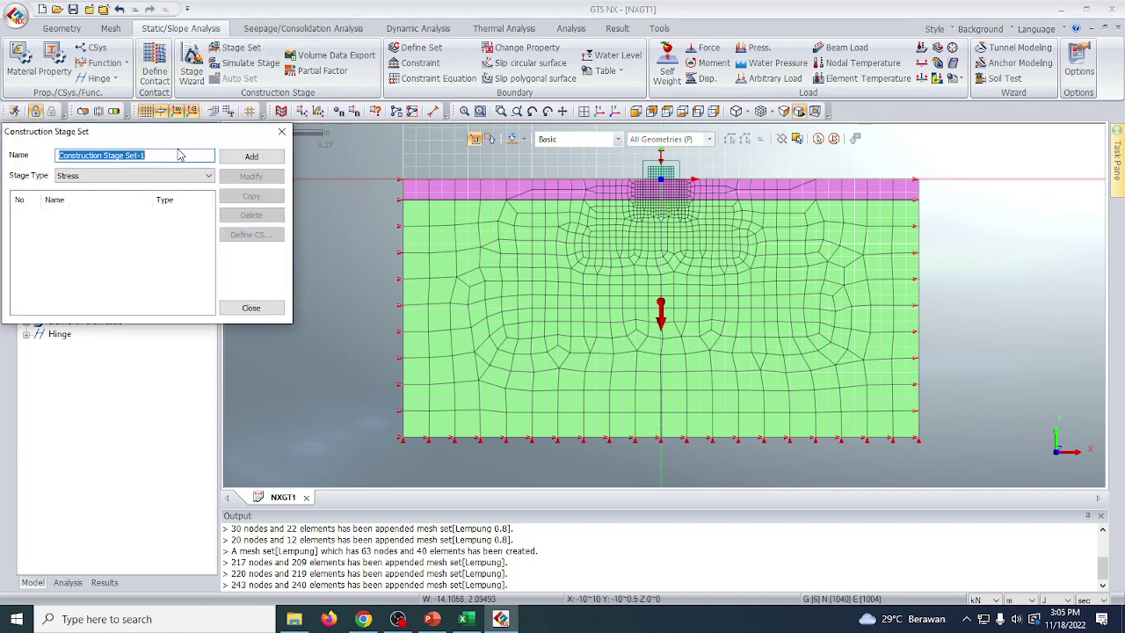
pyautogui.write('Tahapan Analisis')
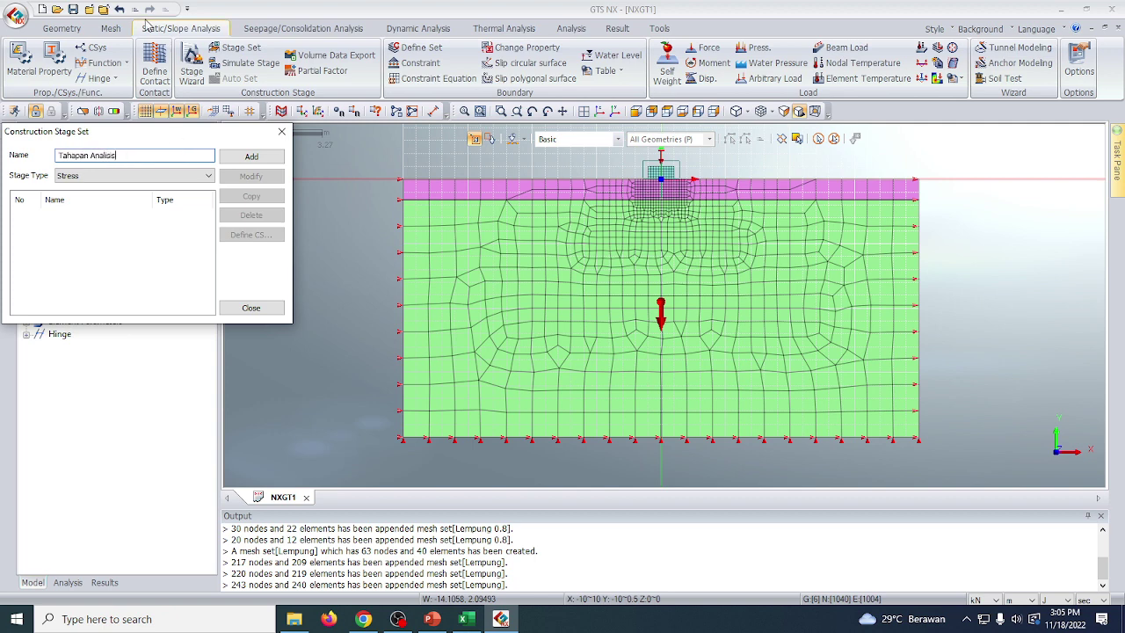
pyautogui.click(251, 156)
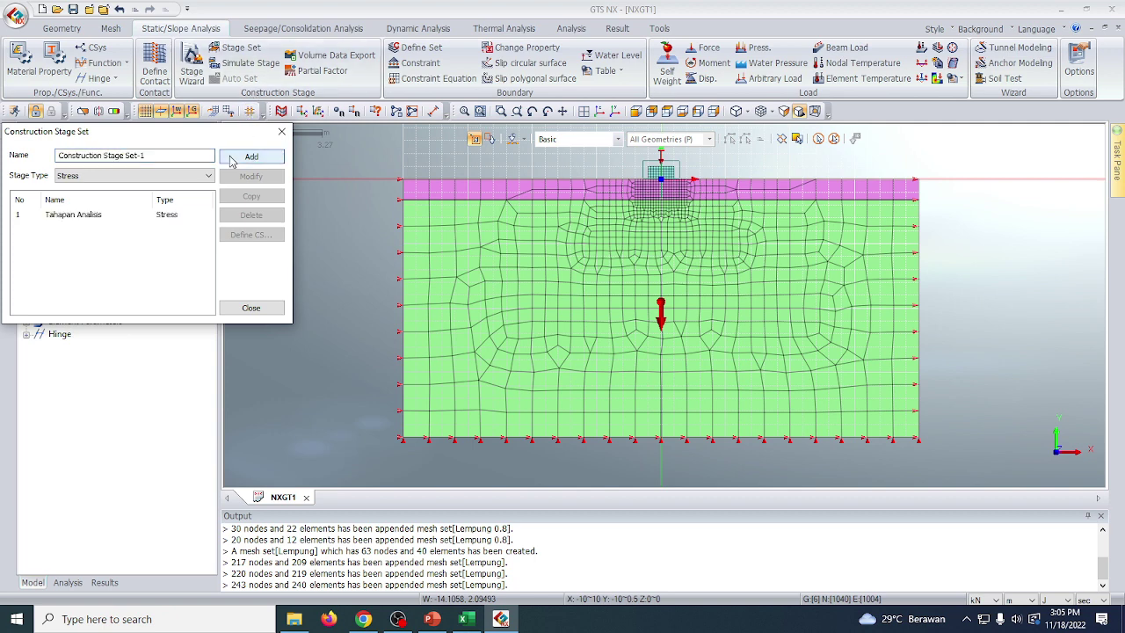
# Name the first stage of Tahapan Analisis Tahapan Awal and activate all its mesh sets except Pondasi.
pyautogui.doubleClick(106, 214)
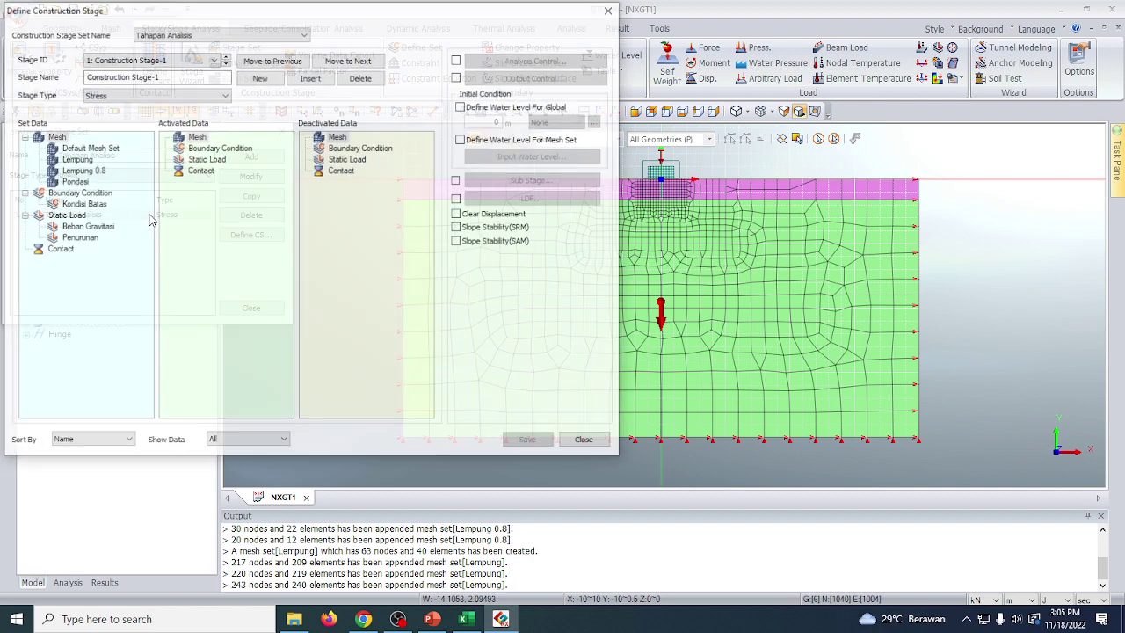
pyautogui.moveTo(162, 76); pyautogui.dragTo(32, 78)
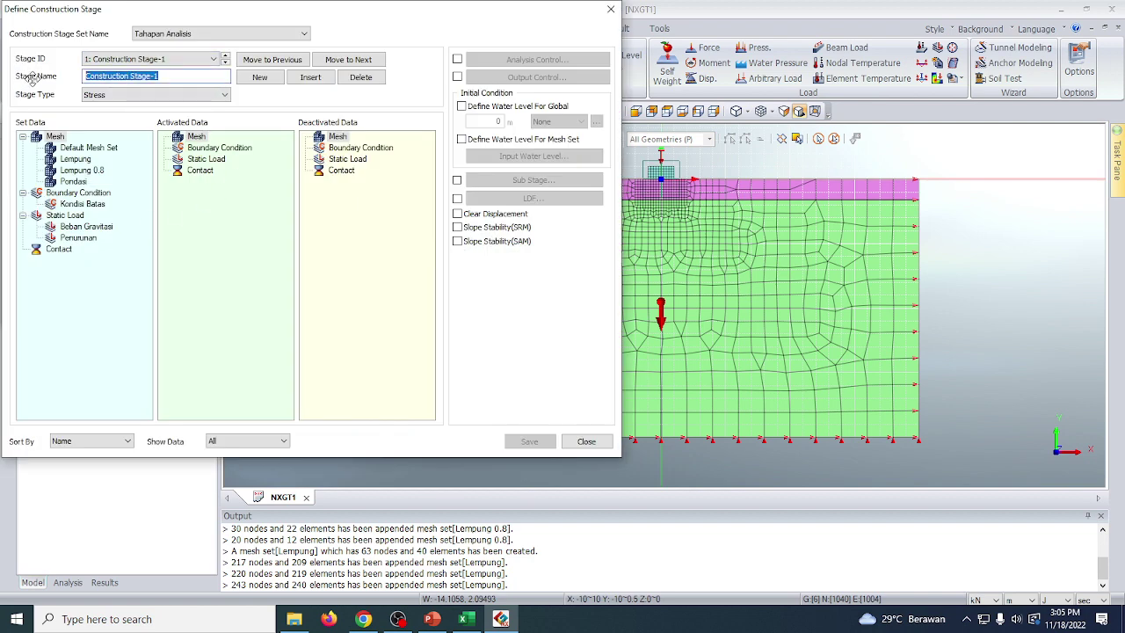
pyautogui.write('Tahapan Awal')
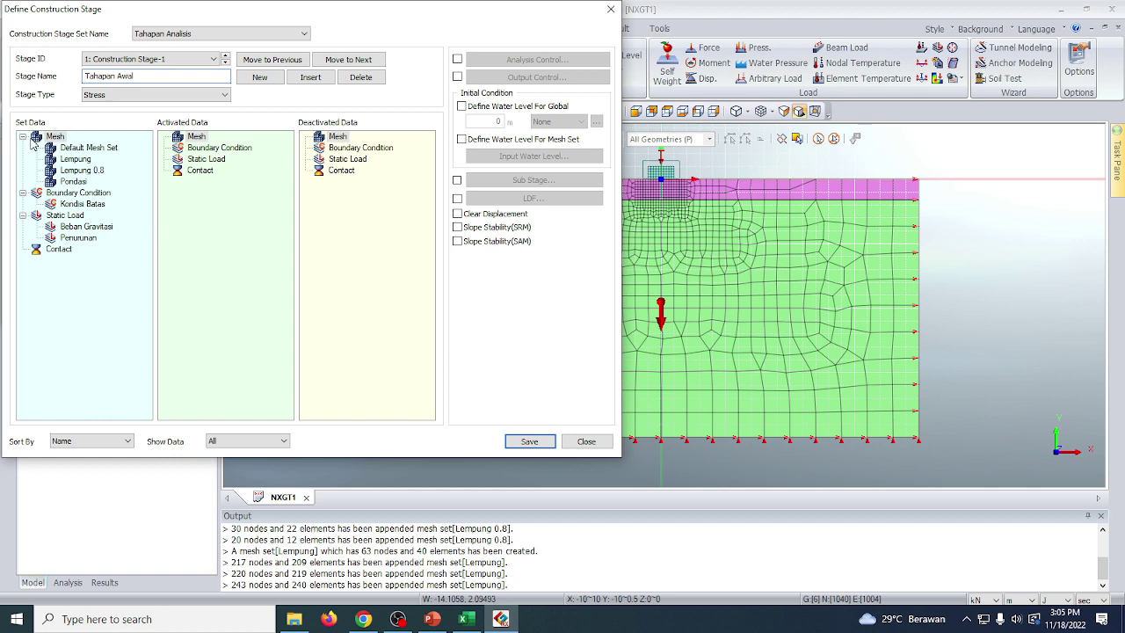
pyautogui.moveTo(33, 144); pyautogui.dragTo(224, 224)
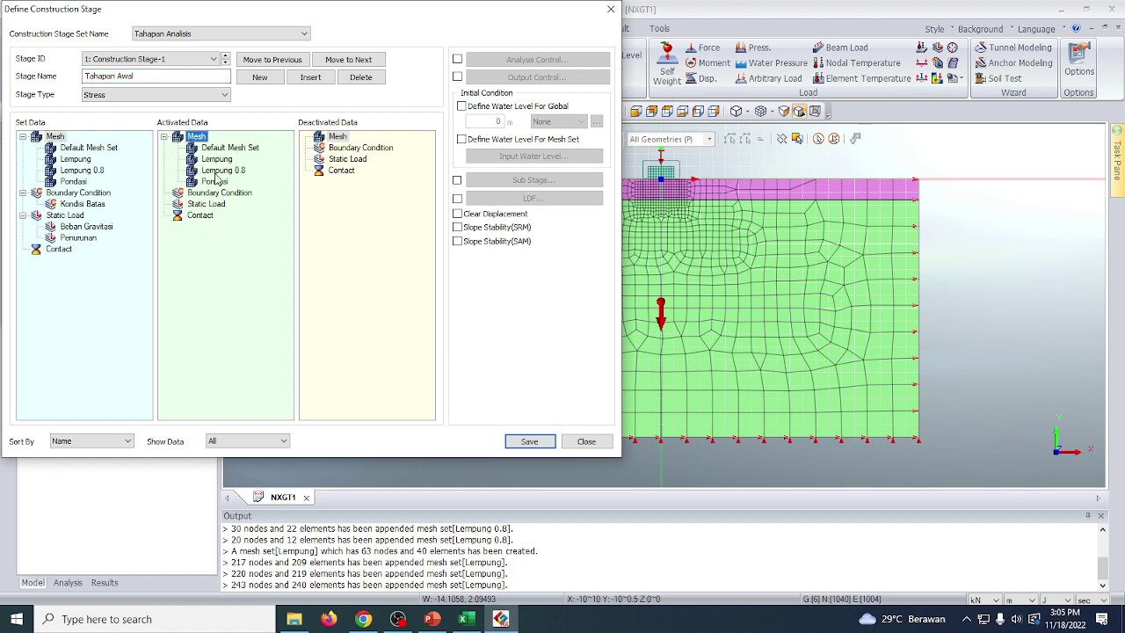
pyautogui.moveTo(215, 181); pyautogui.dragTo(111, 176)
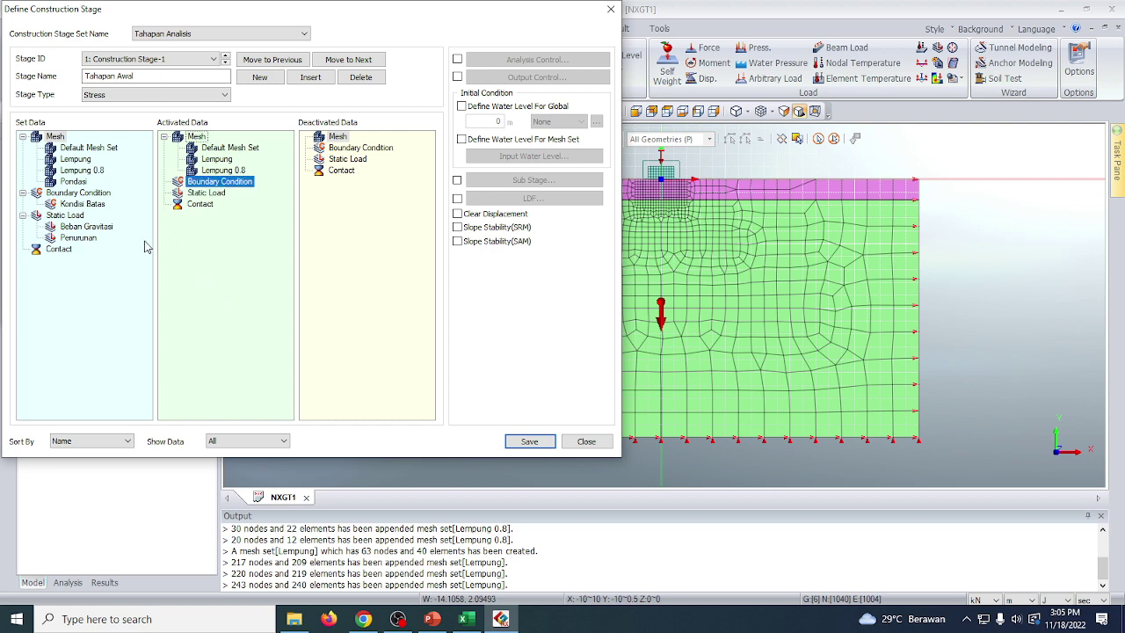
# Activate the Kondisi Batas boundary set and the Beban Gravitasi load set in the Tahapan Awal stage.
pyautogui.moveTo(91, 200); pyautogui.dragTo(242, 251)
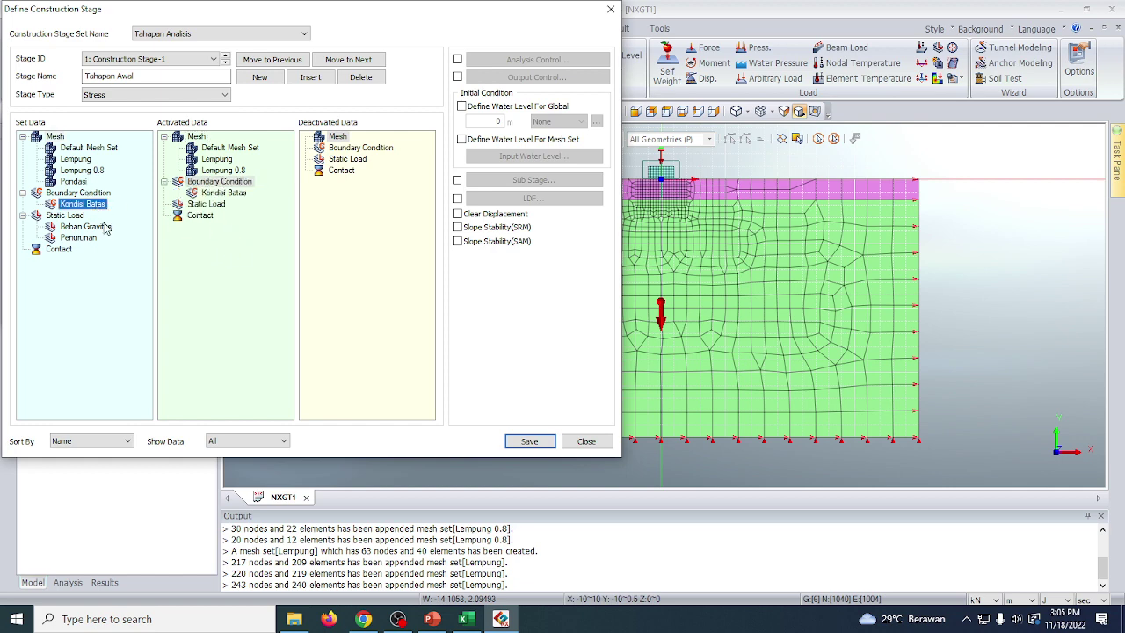
pyautogui.rightClick(117, 228)
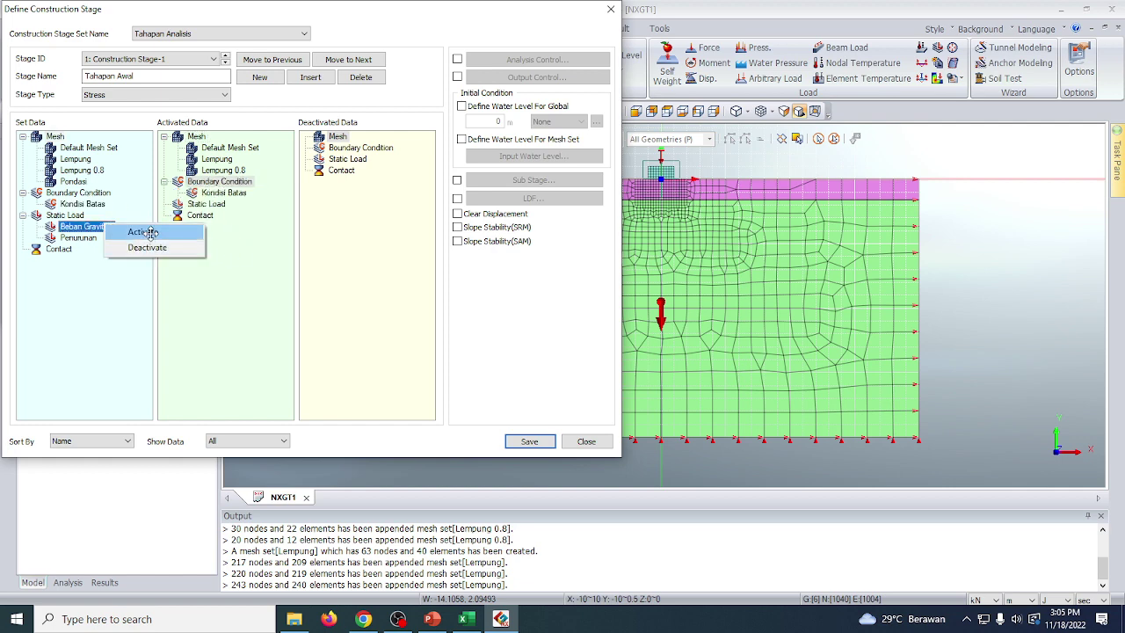
pyautogui.click(145, 232)
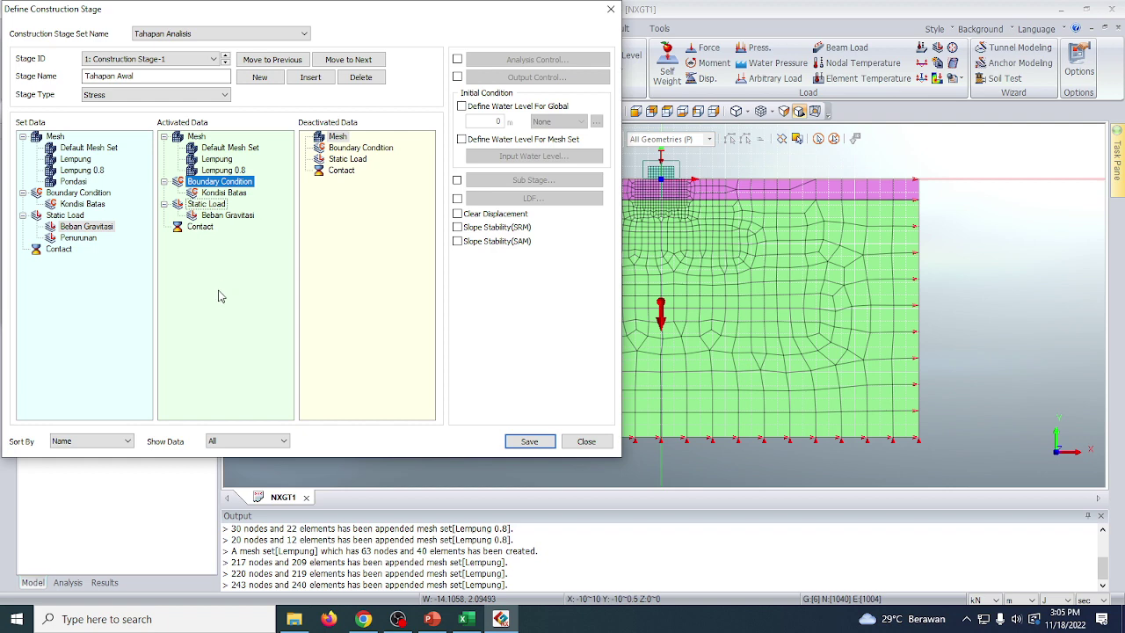
# Enable Clear Displacement for the Tahapan Awal stage, display only activated data, and save the stage.
pyautogui.click(455, 215)
pyautogui.click(253, 442)
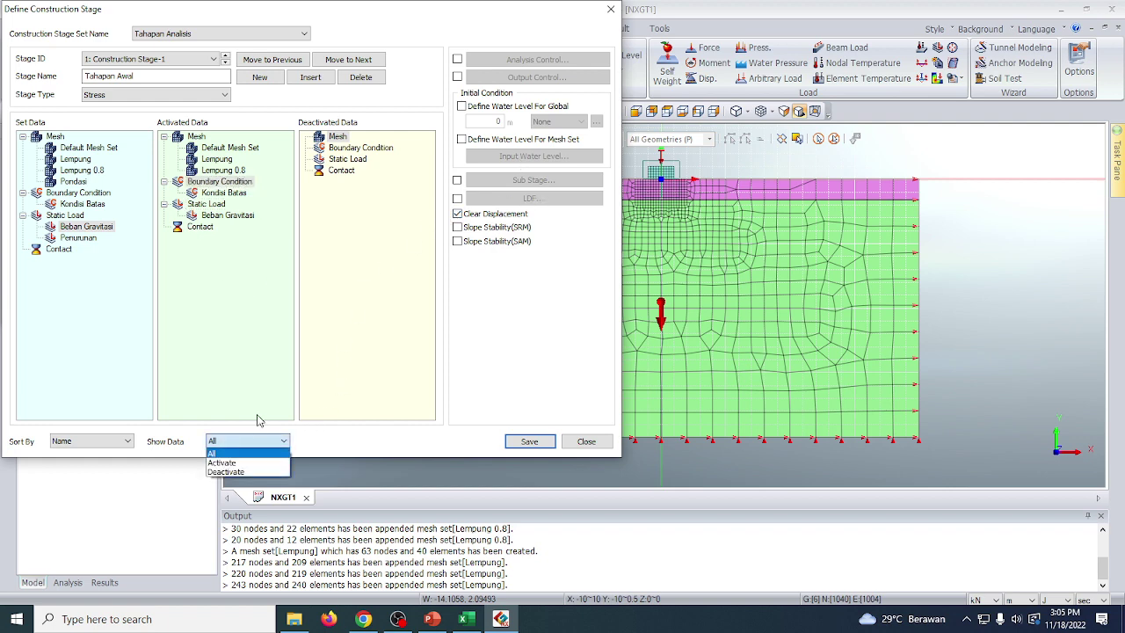
pyautogui.click(274, 463)
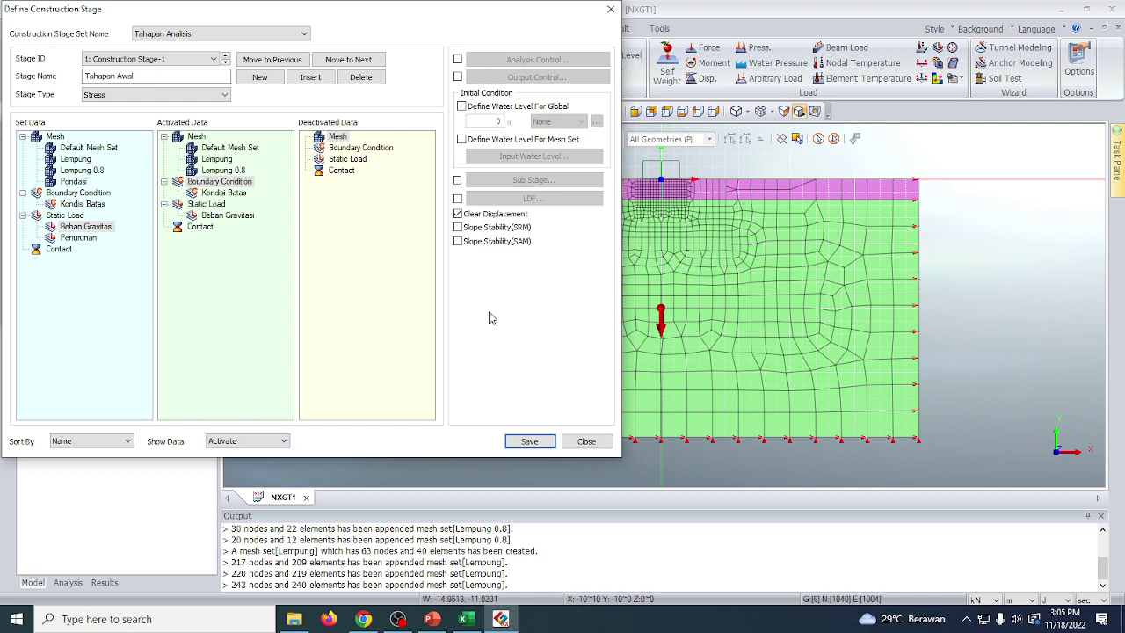
pyautogui.click(530, 442)
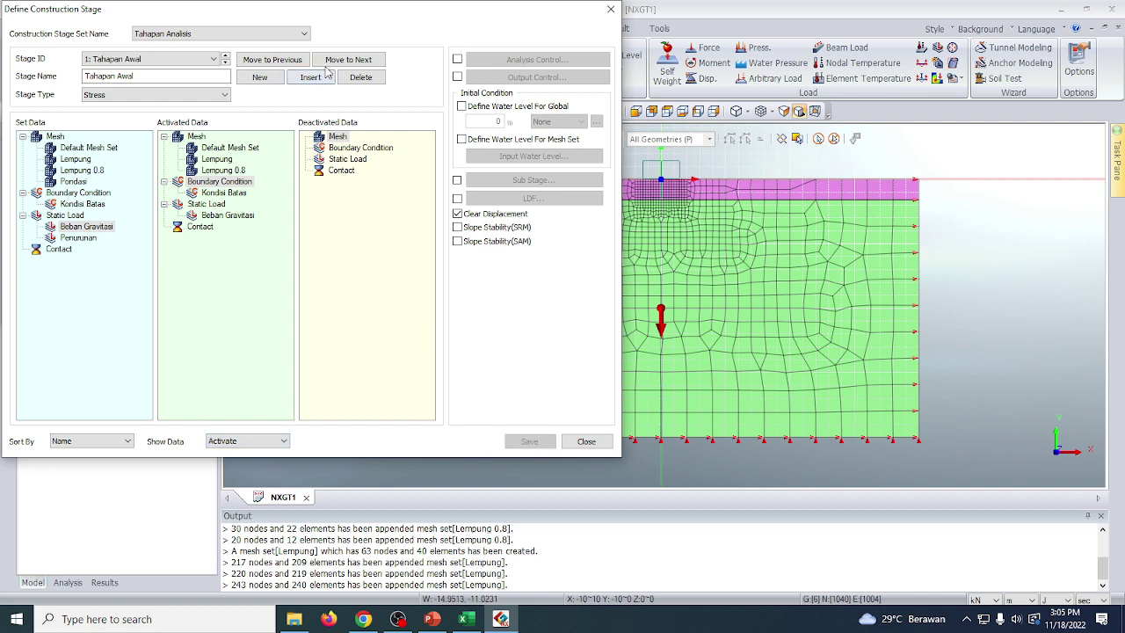
# Add a second stage named Pondasi, activate the Pondasi mesh set in it, and save the stage.
pyautogui.click(259, 78)
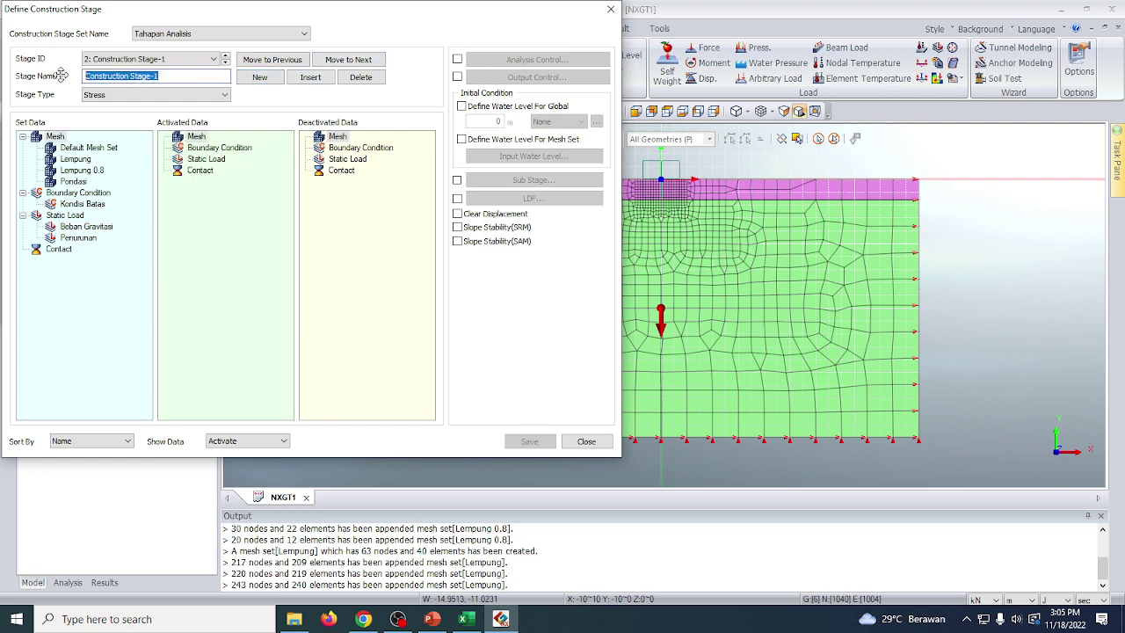
pyautogui.write('Pondasi')
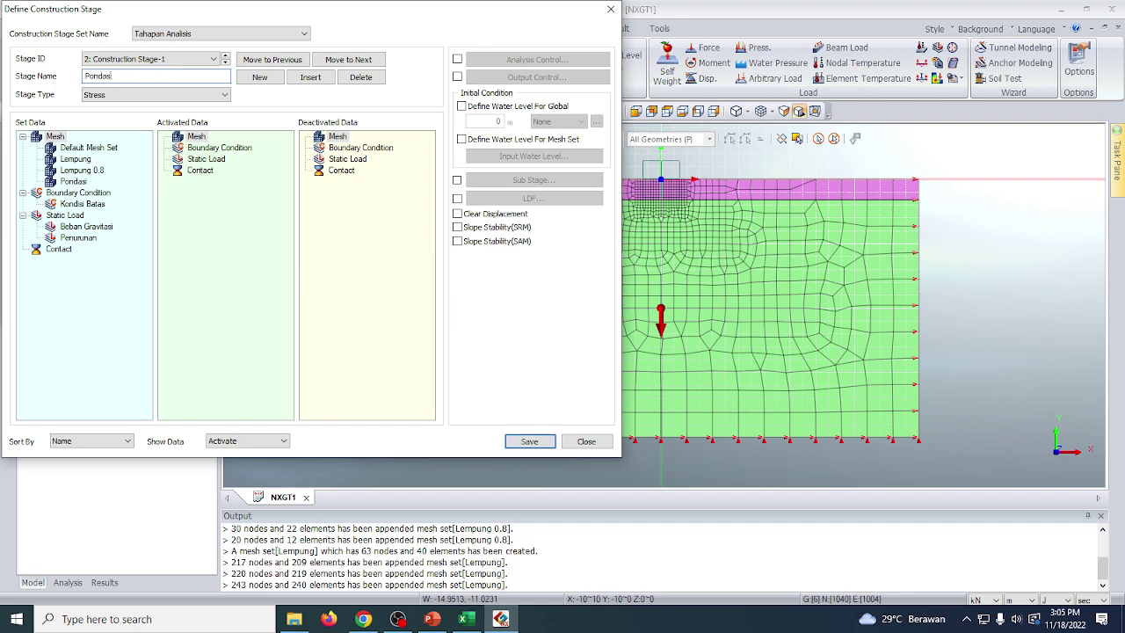
pyautogui.click(192, 271)
pyautogui.moveTo(84, 184); pyautogui.dragTo(242, 213)
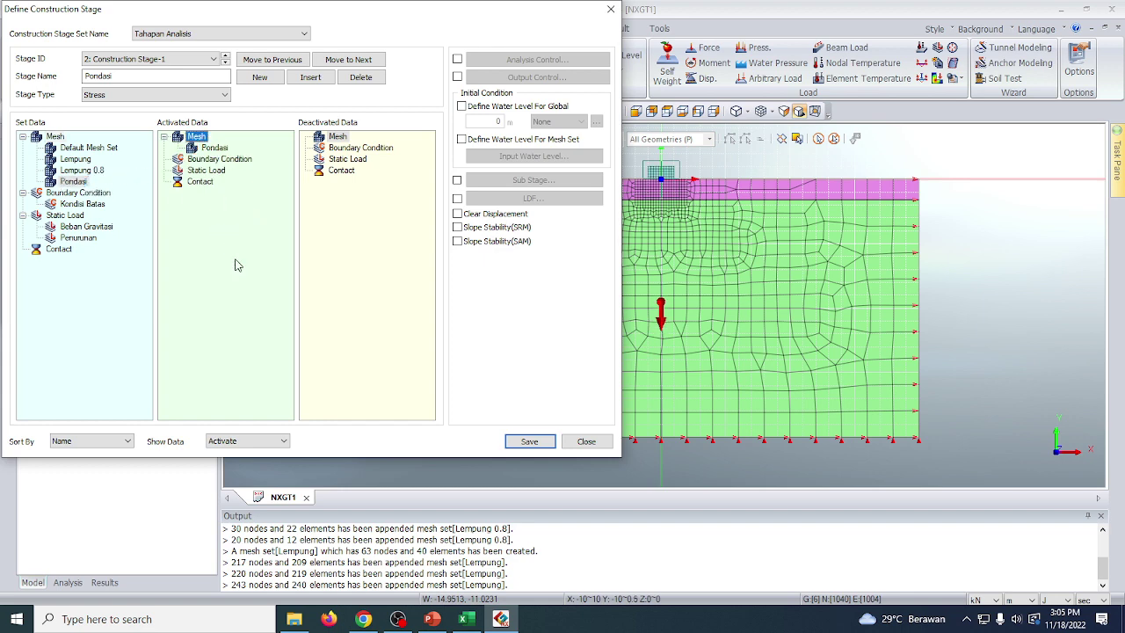
pyautogui.click(528, 442)
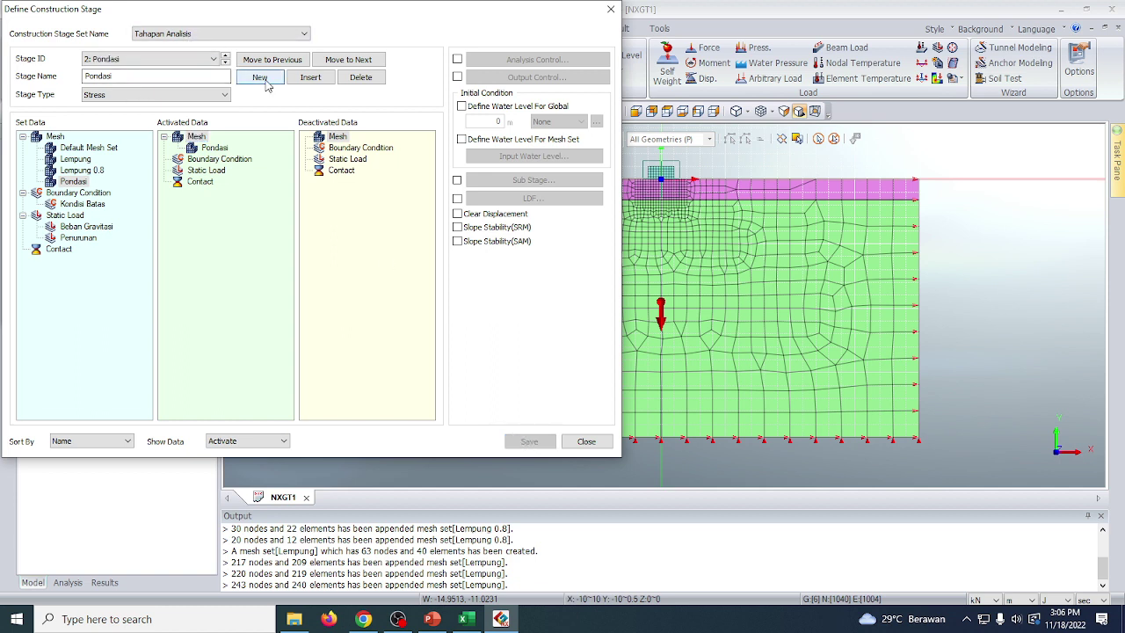
# Add a third stage named Penurunan and activate the Penurunan load set in it.
pyautogui.click(260, 77)
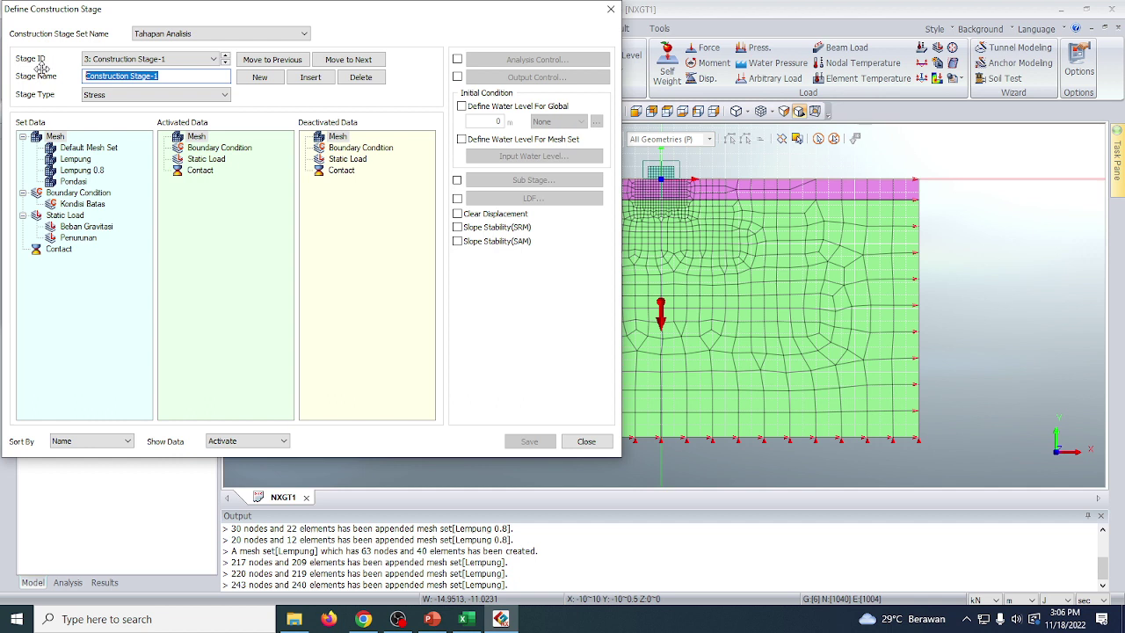
pyautogui.write('Penurunan')
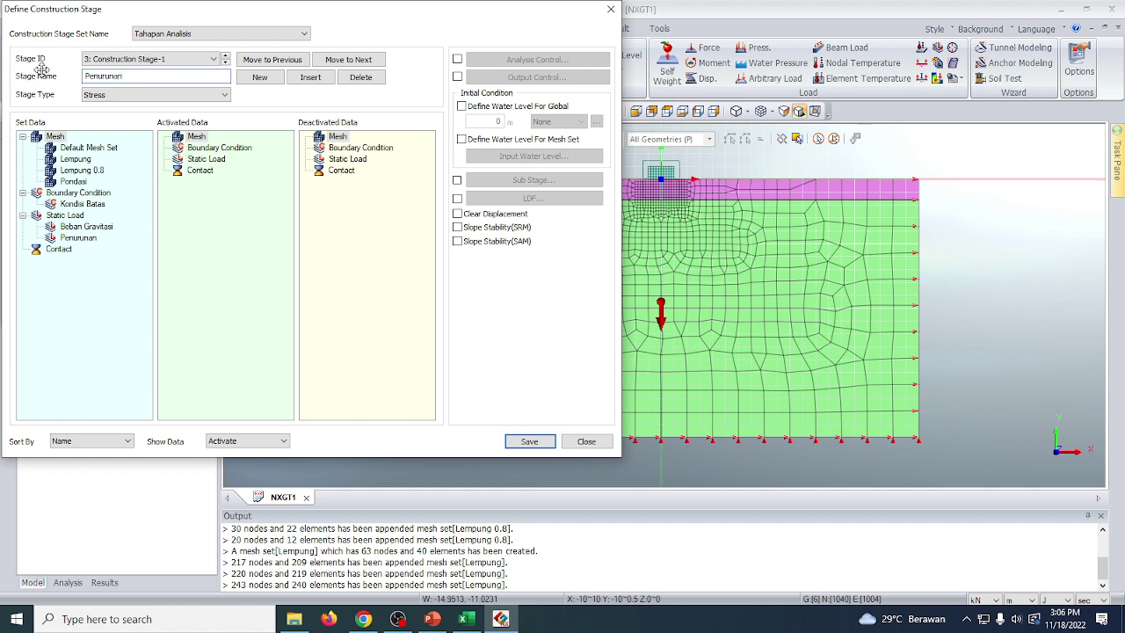
pyautogui.moveTo(88, 238); pyautogui.dragTo(221, 218)
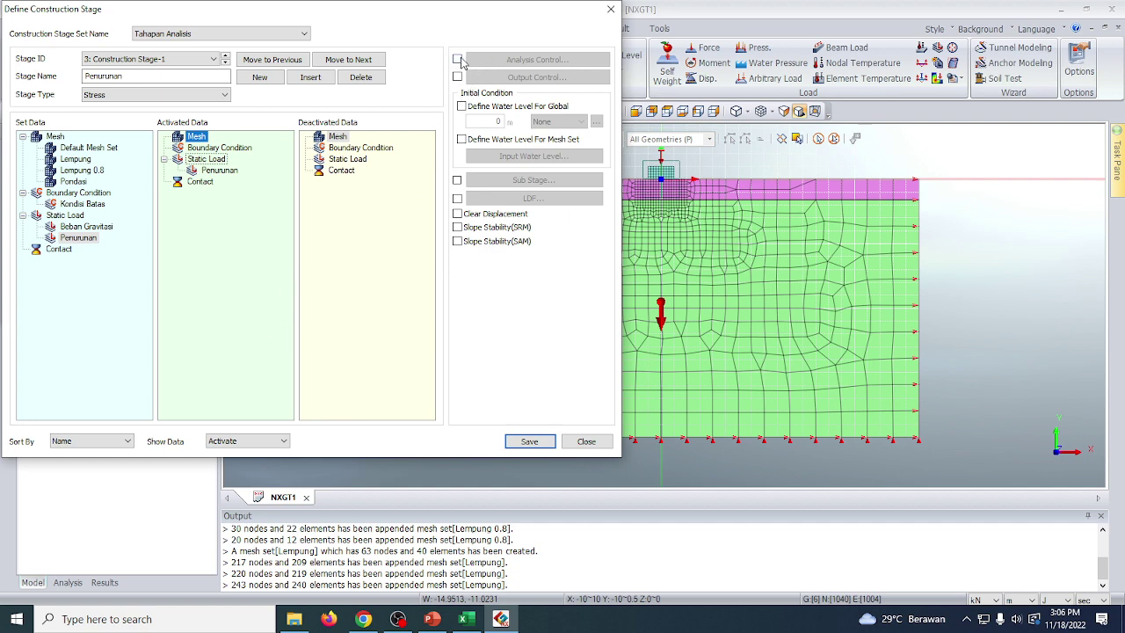
# Enable analysis control for the Penurunan stage with 100 load increments and intermediate output requested at every increment.
pyautogui.click(457, 59)
pyautogui.click(536, 59)
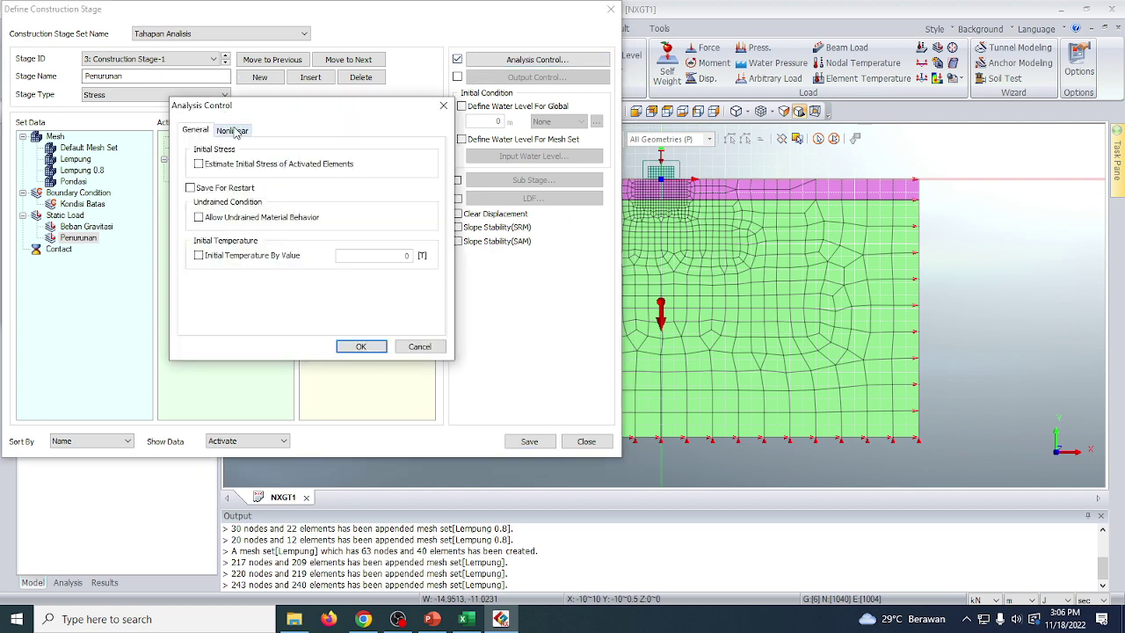
pyautogui.click(233, 130)
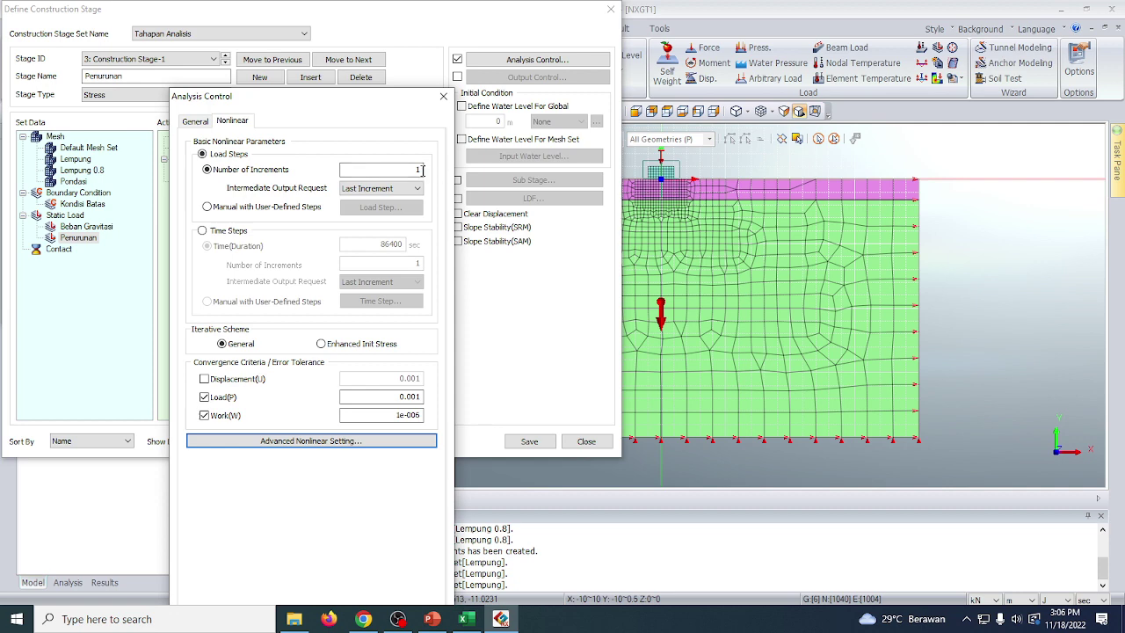
pyautogui.doubleClick(417, 169)
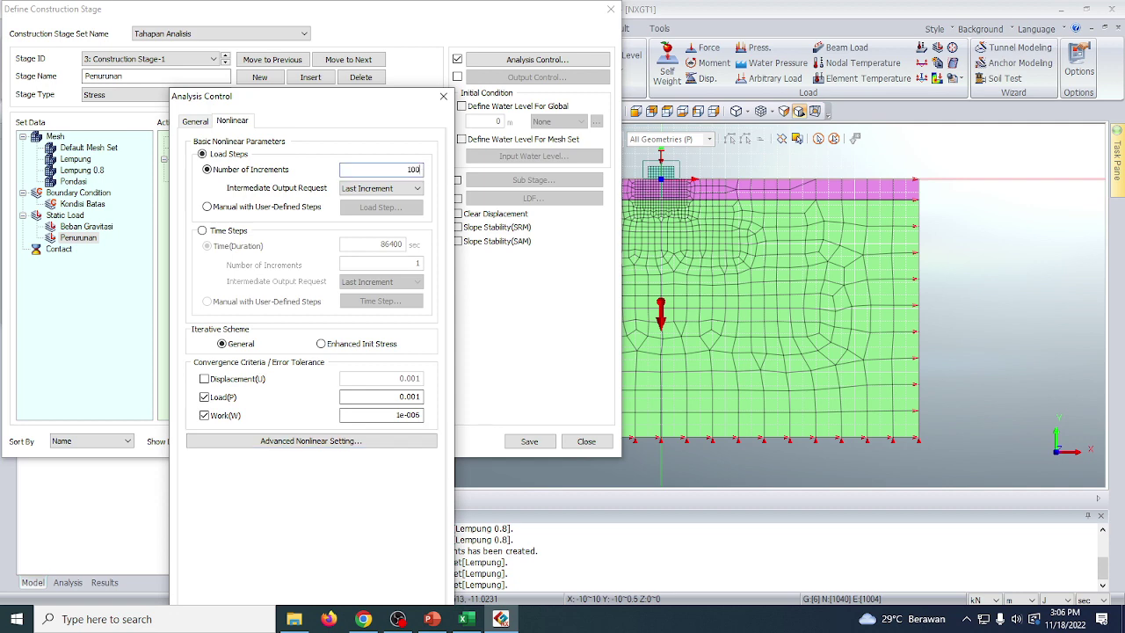
pyautogui.moveTo(350, 97); pyautogui.dragTo(352, 42)
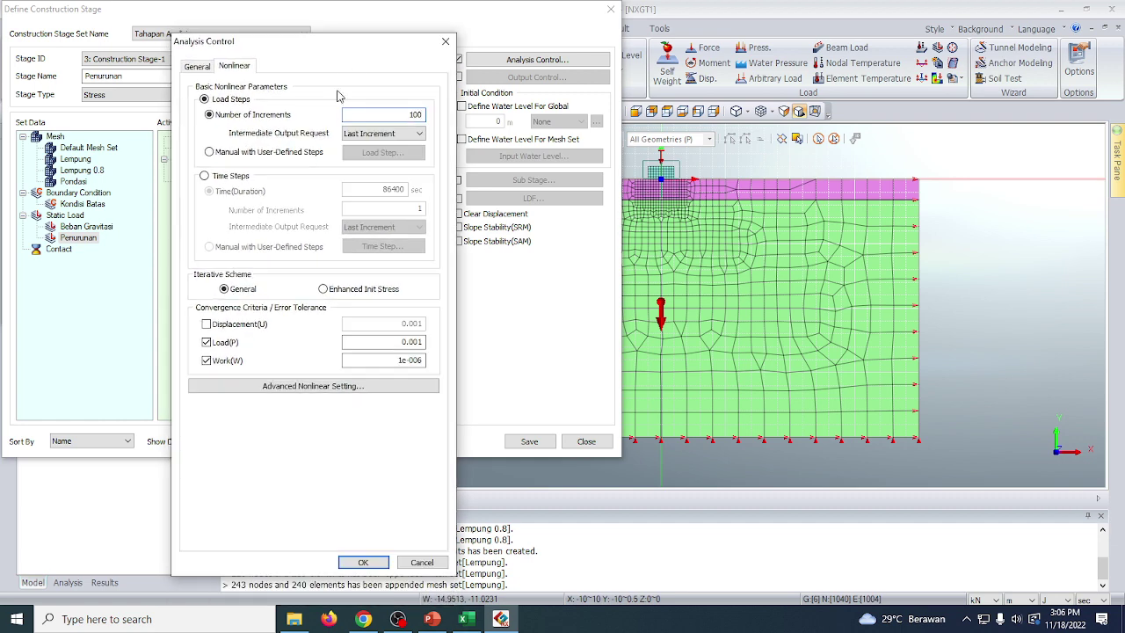
pyautogui.click(359, 133)
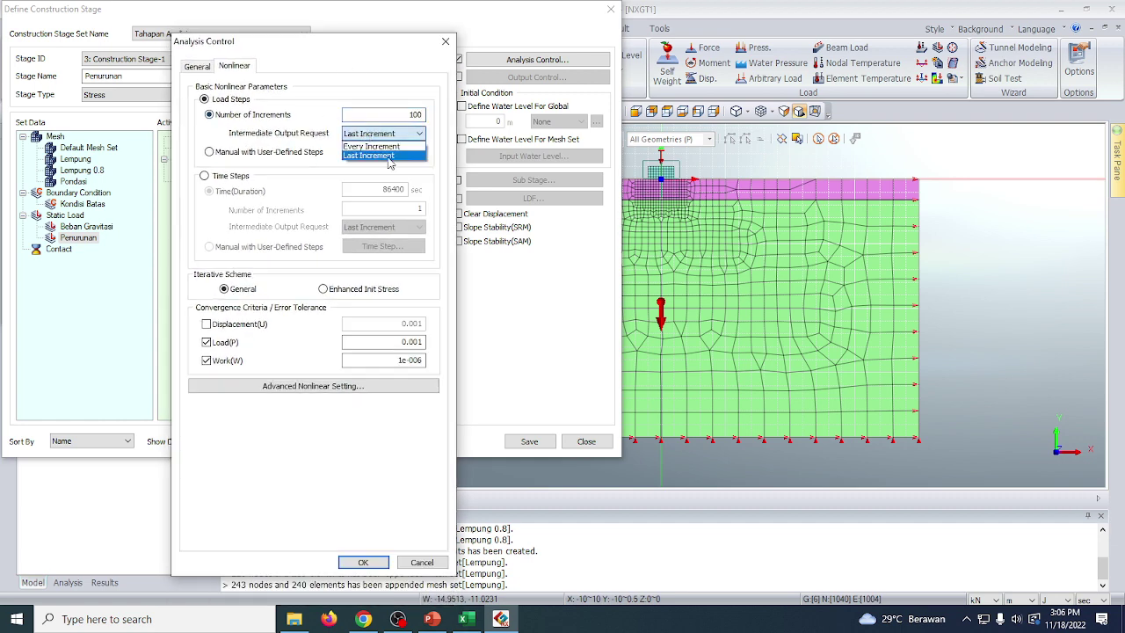
pyautogui.click(374, 146)
pyautogui.moveTo(395, 42); pyautogui.dragTo(395, 19)
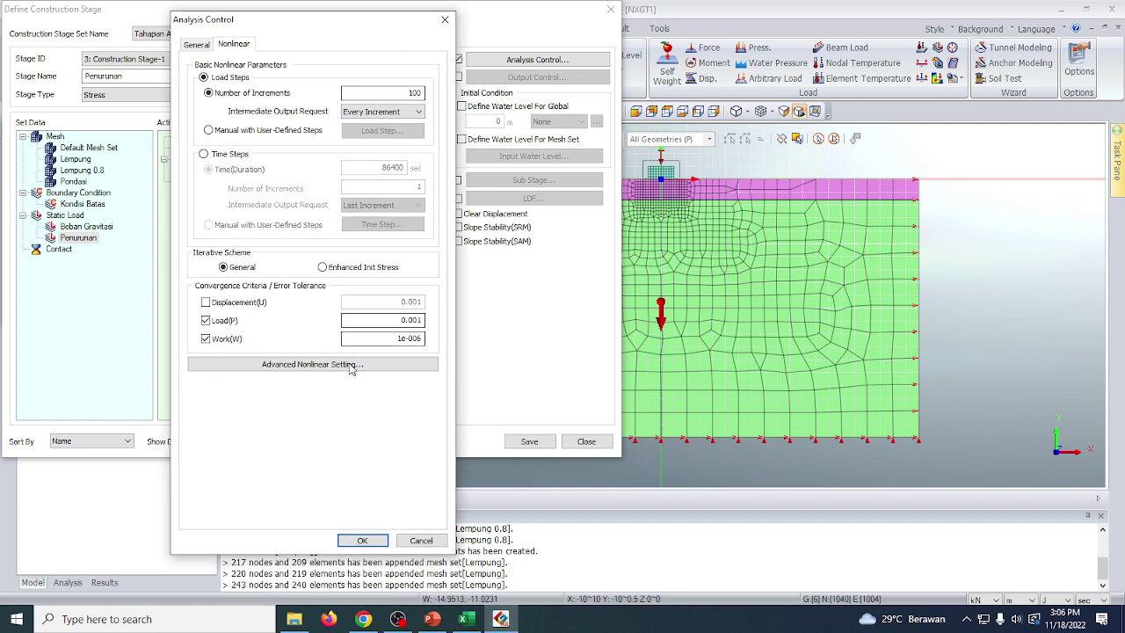
pyautogui.click(362, 541)
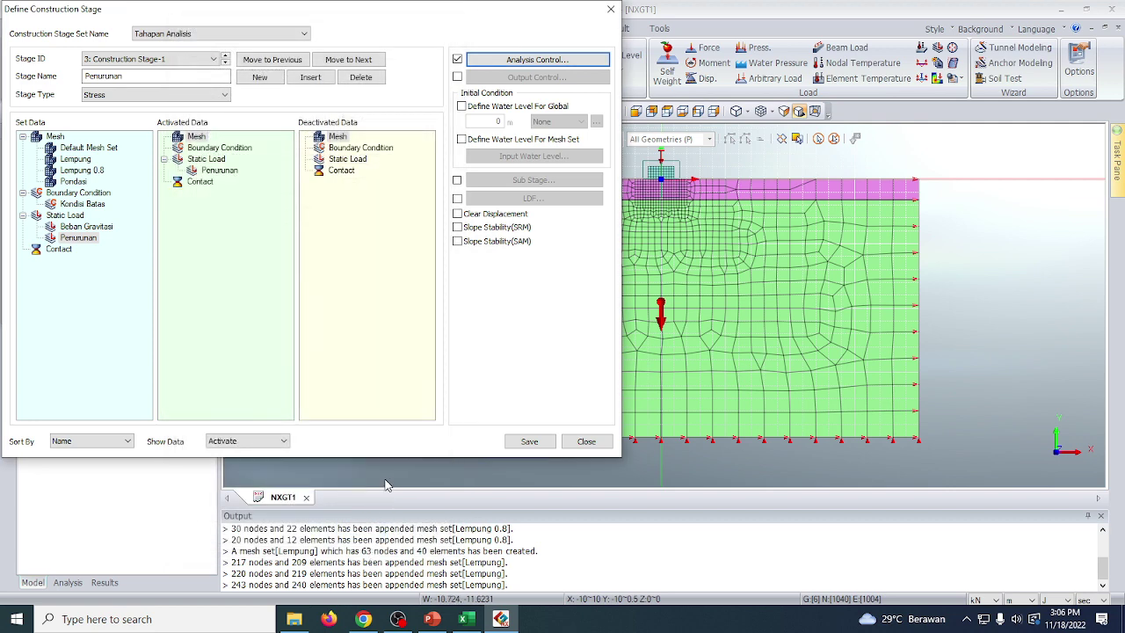
# Save the Penurunan stage and close the Tahapan Analisis construction stage definition.
pyautogui.click(529, 441)
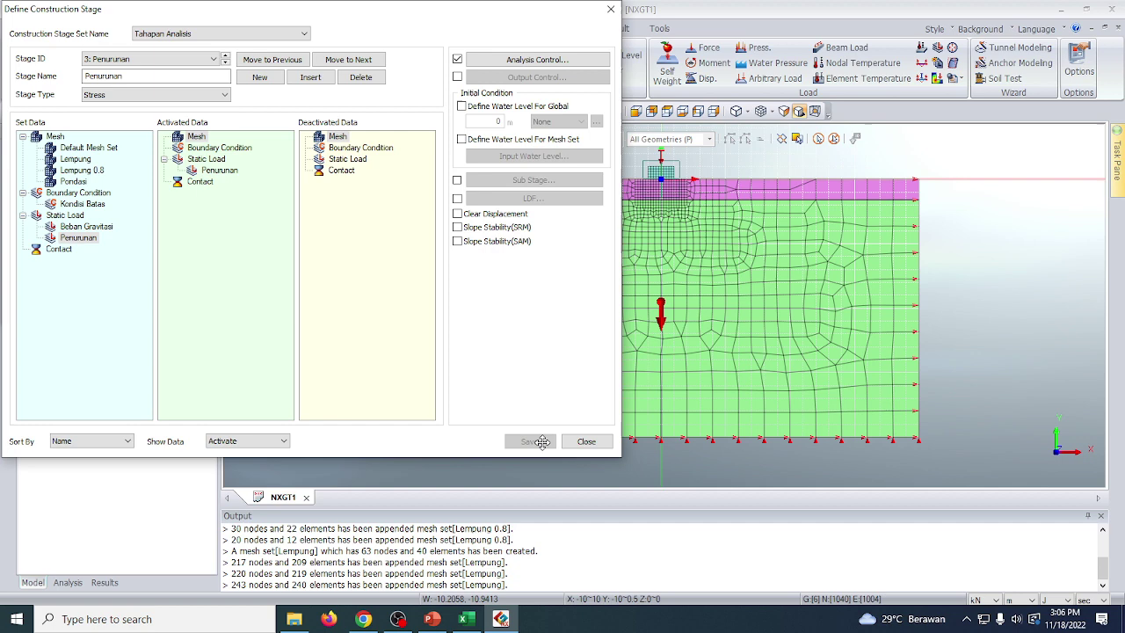
pyautogui.click(587, 442)
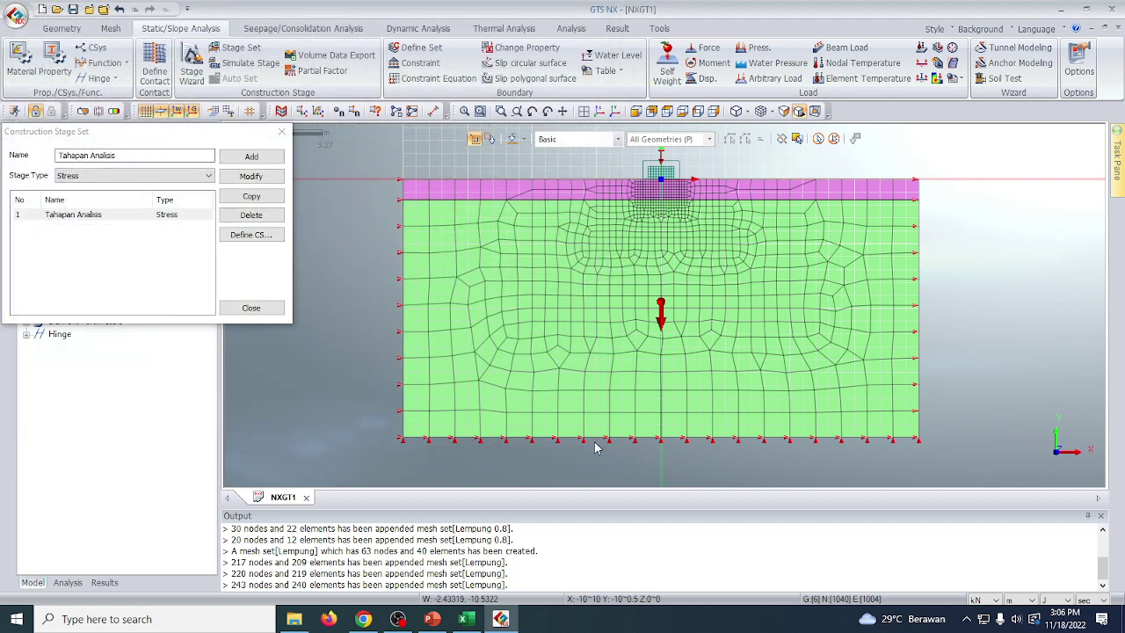
pyautogui.click(257, 307)
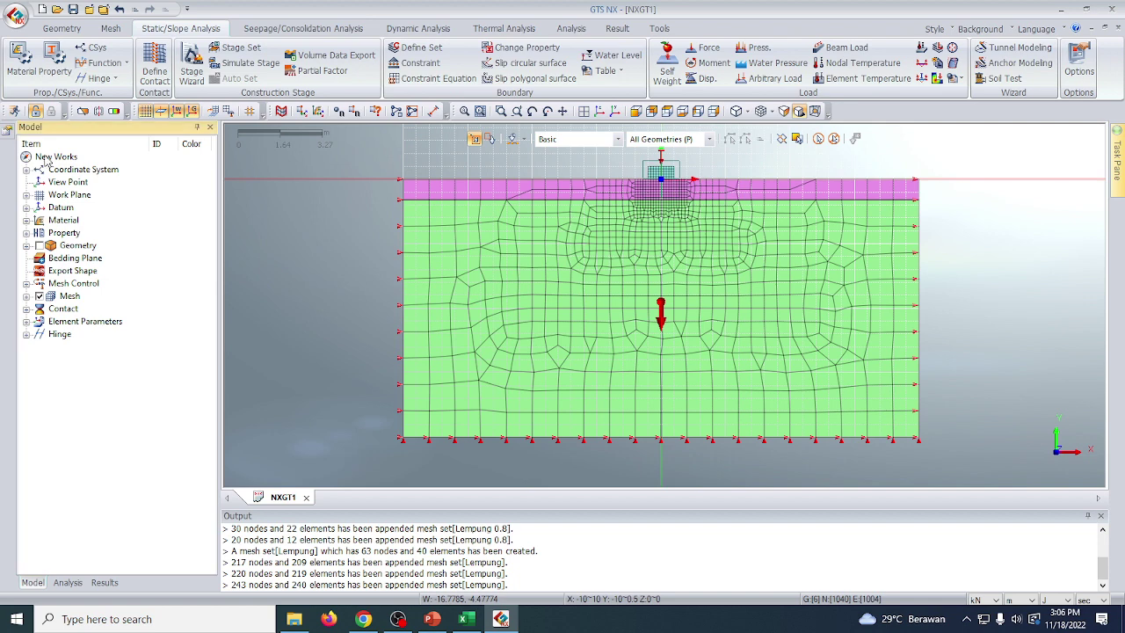
# Add an analysis case titled Analisis Model with the Construction Stage solution type using the Tahapan Analisis stage set.
pyautogui.click(14, 110)
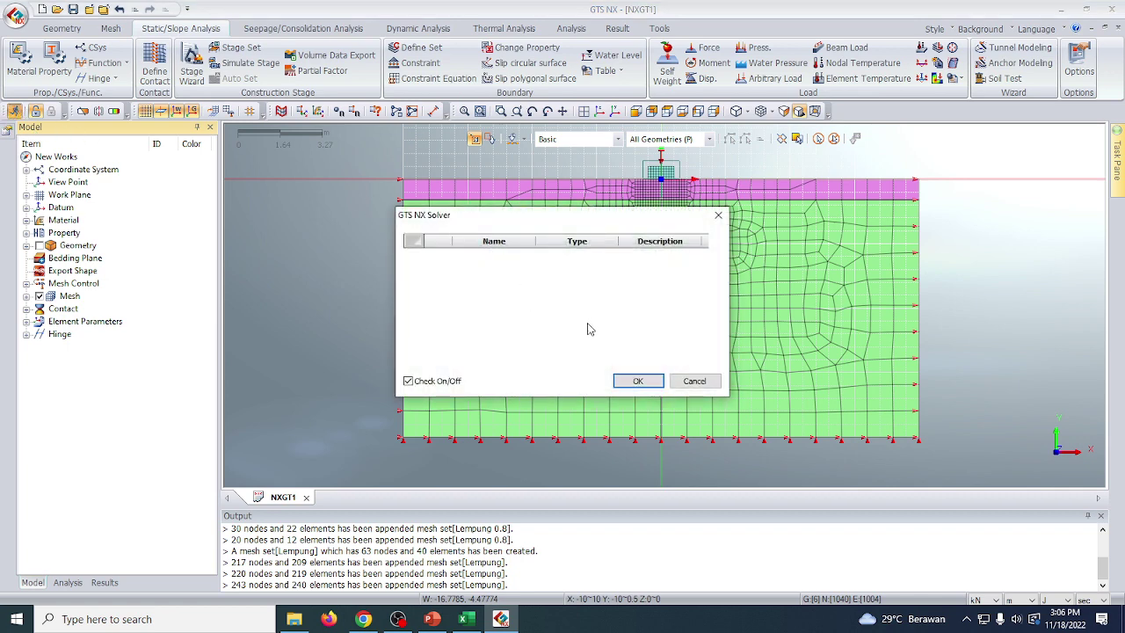
pyautogui.click(708, 383)
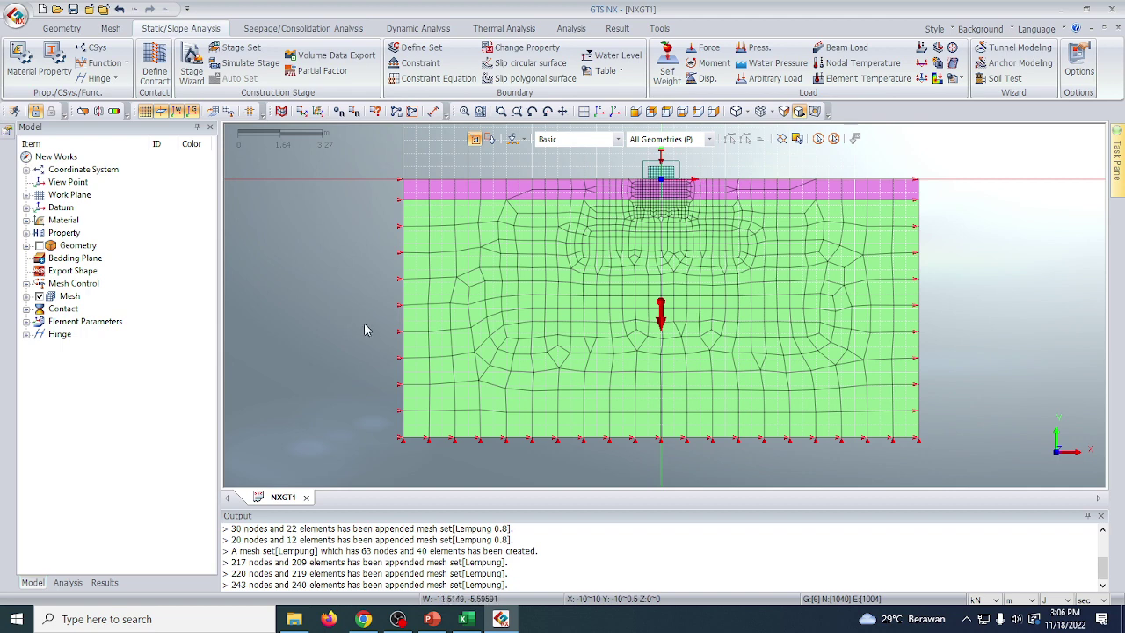
pyautogui.click(68, 583)
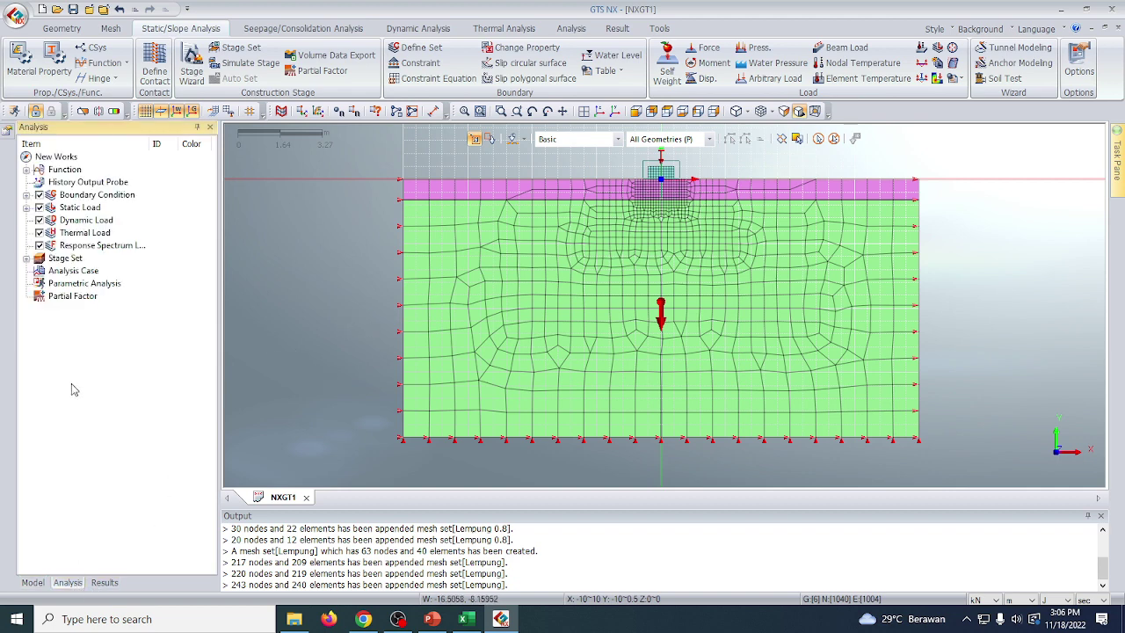
pyautogui.click(77, 272)
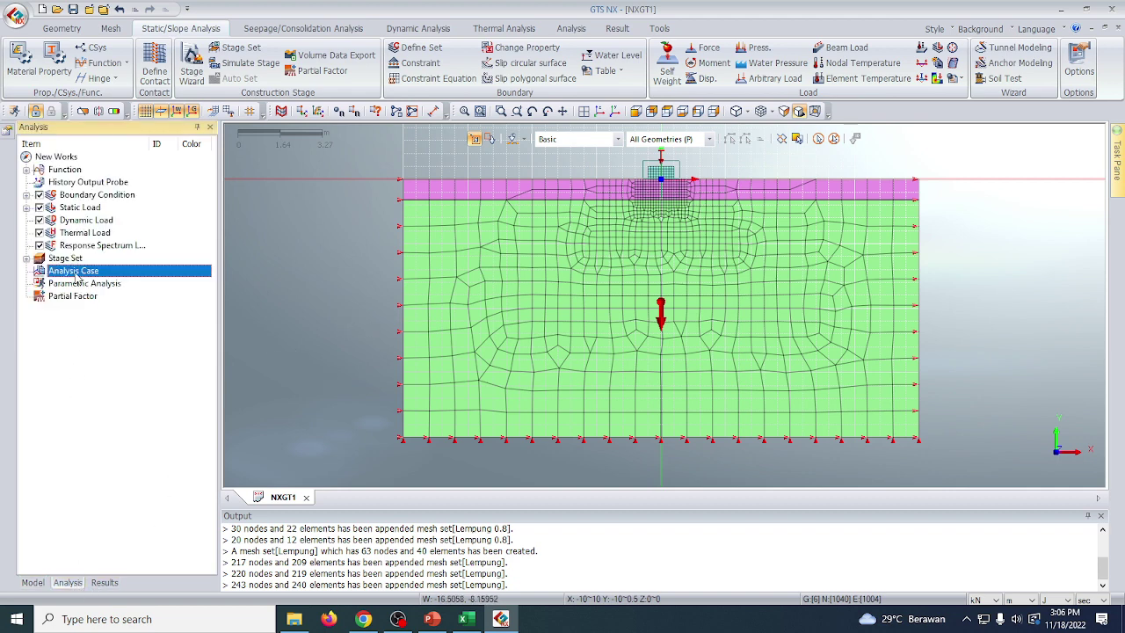
pyautogui.rightClick(77, 278)
pyautogui.click(97, 281)
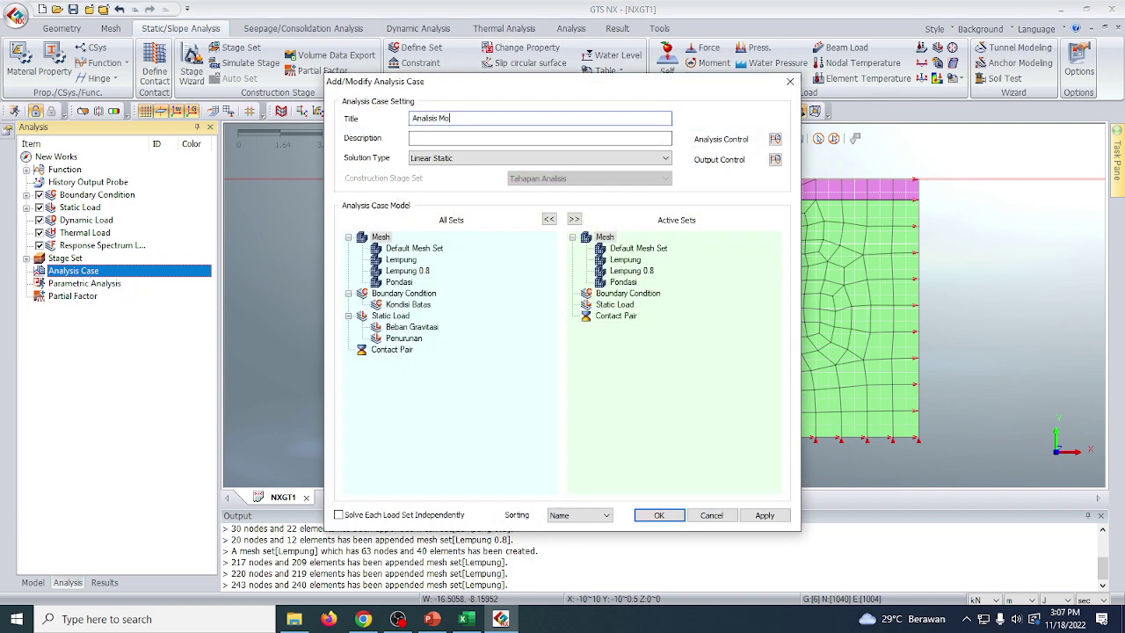
pyautogui.click(420, 137)
pyautogui.click(449, 159)
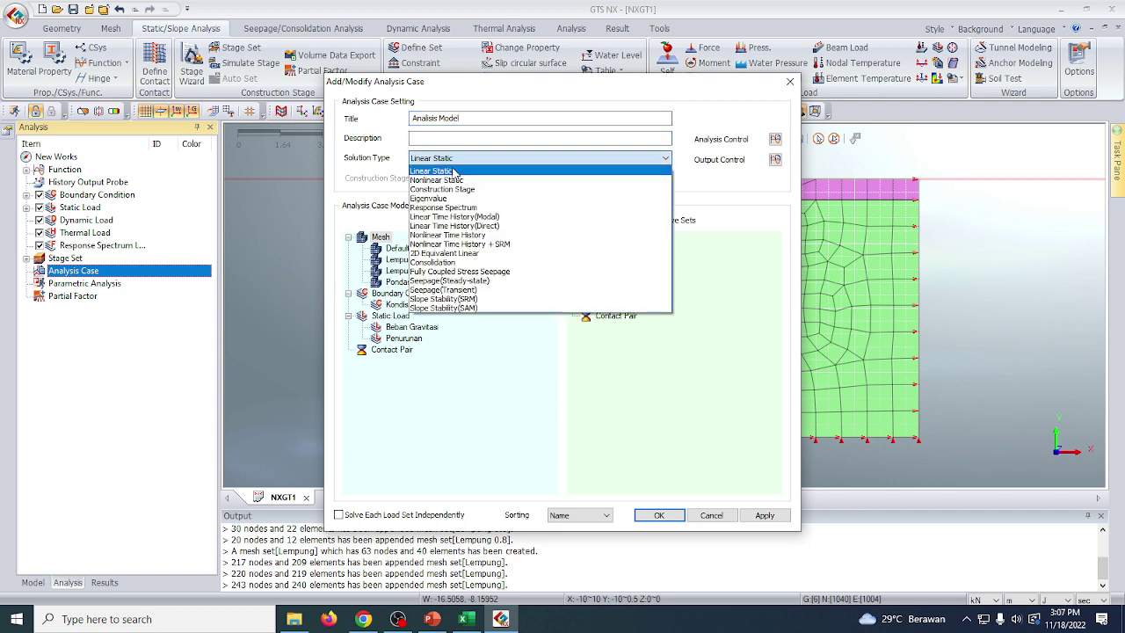
pyautogui.click(470, 186)
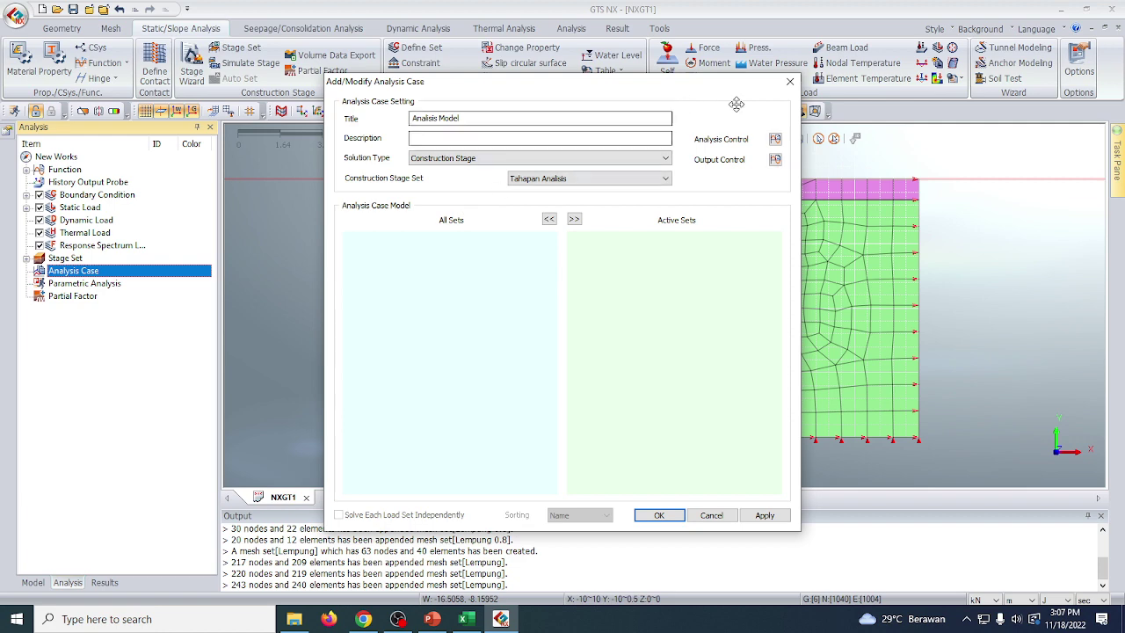
# Set the case to consider water pressure automatically and use 1:Tahapan Awal as initial stress stage with K0 condition, and confirm the case.
pyautogui.click(774, 139)
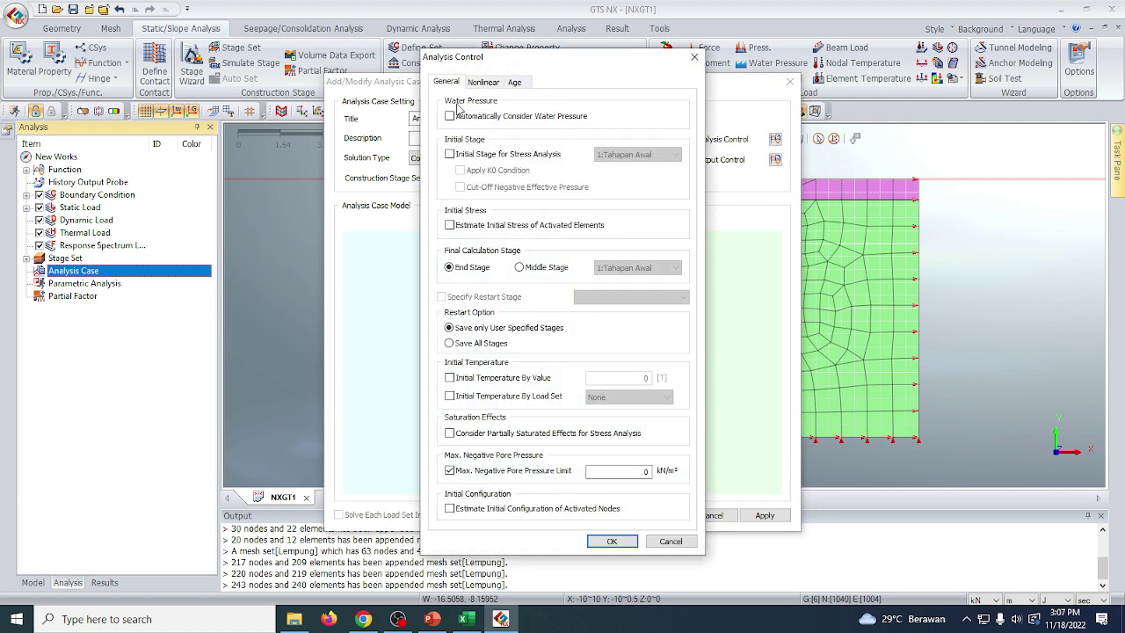
pyautogui.click(449, 117)
pyautogui.click(450, 155)
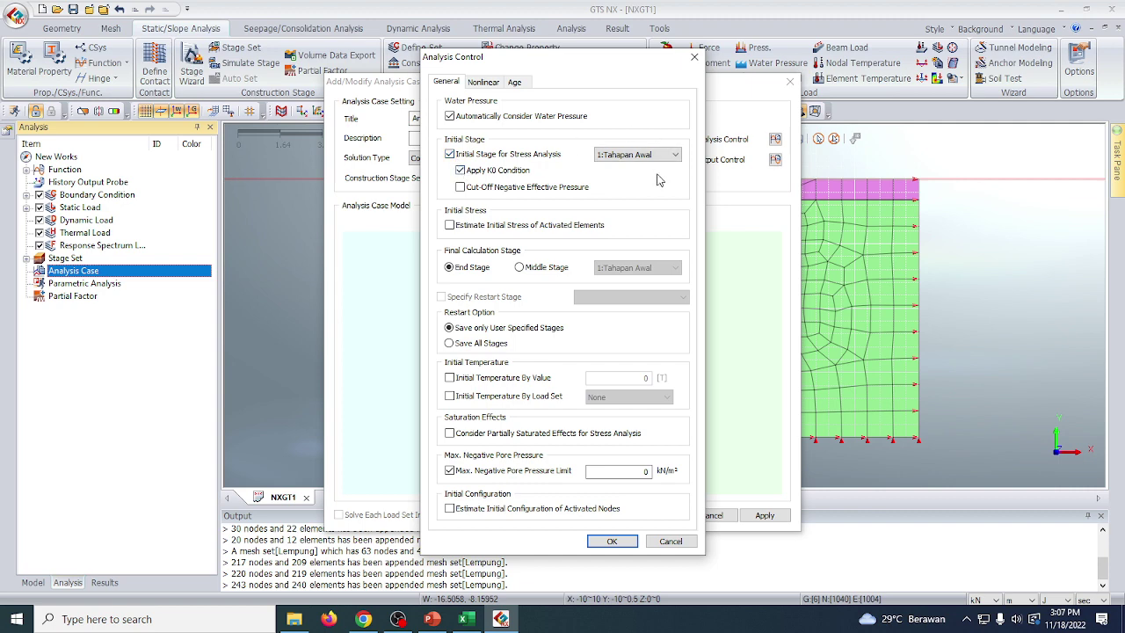
pyautogui.click(613, 541)
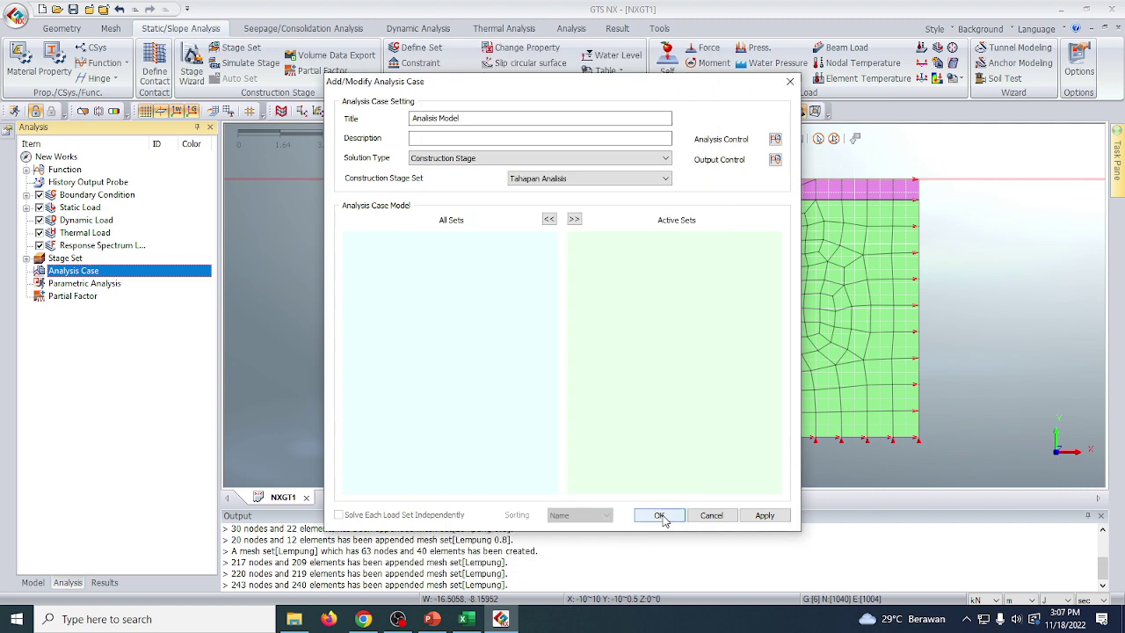
pyautogui.click(660, 515)
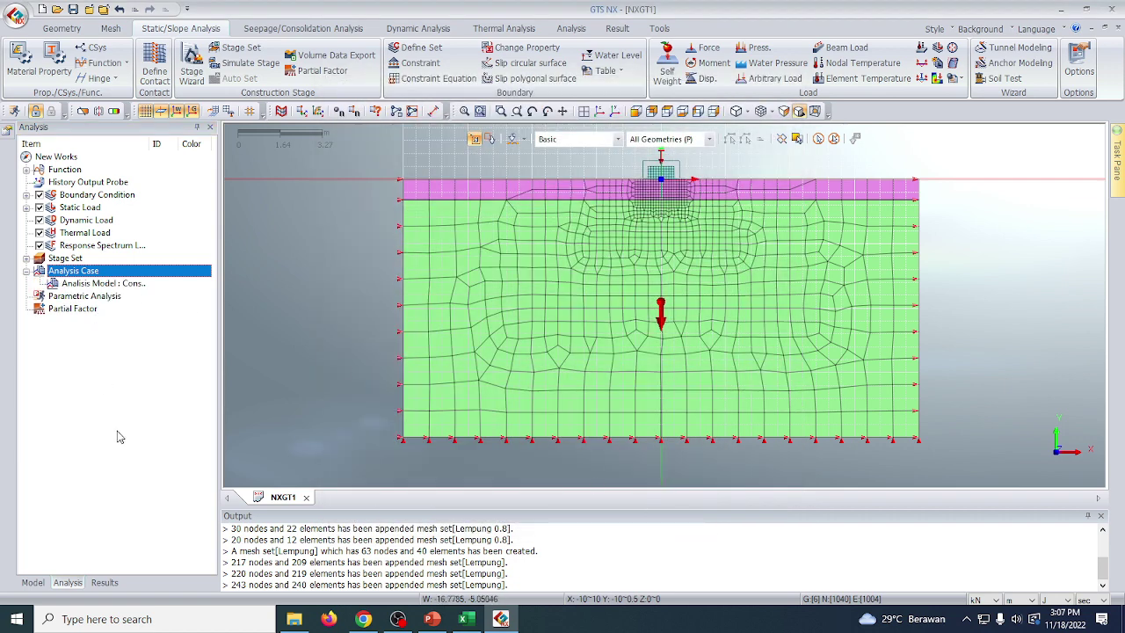
# Start solving the Analisis Model case and name the project file "Bearing Capacity of Shallow Foundation Influenced by Number of Layer.gts".
pyautogui.click(17, 110)
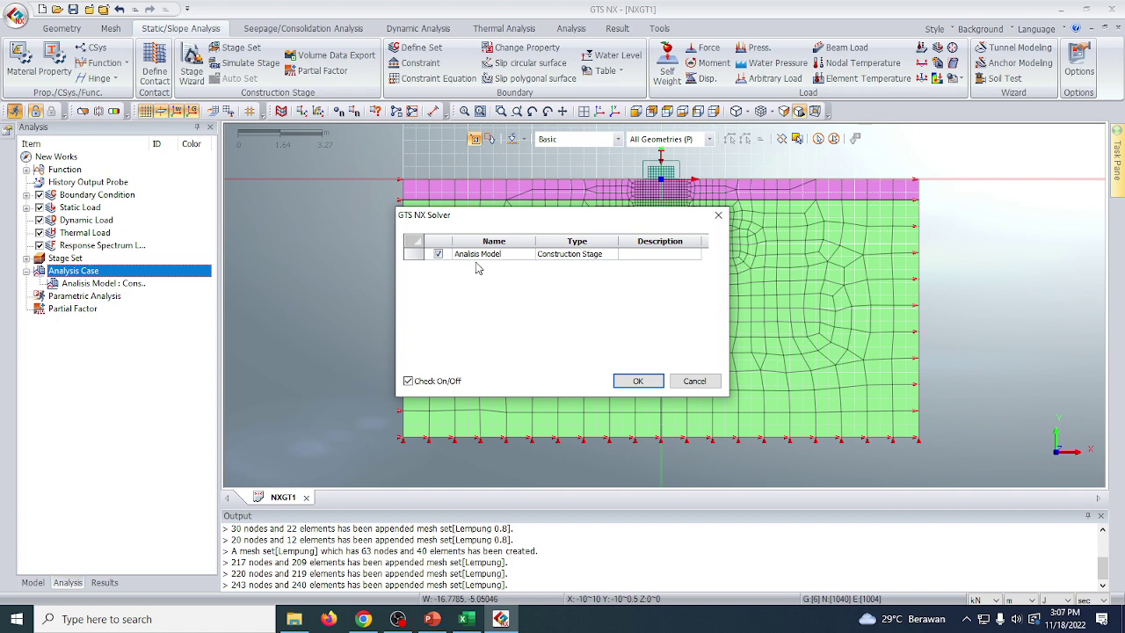
pyautogui.click(637, 380)
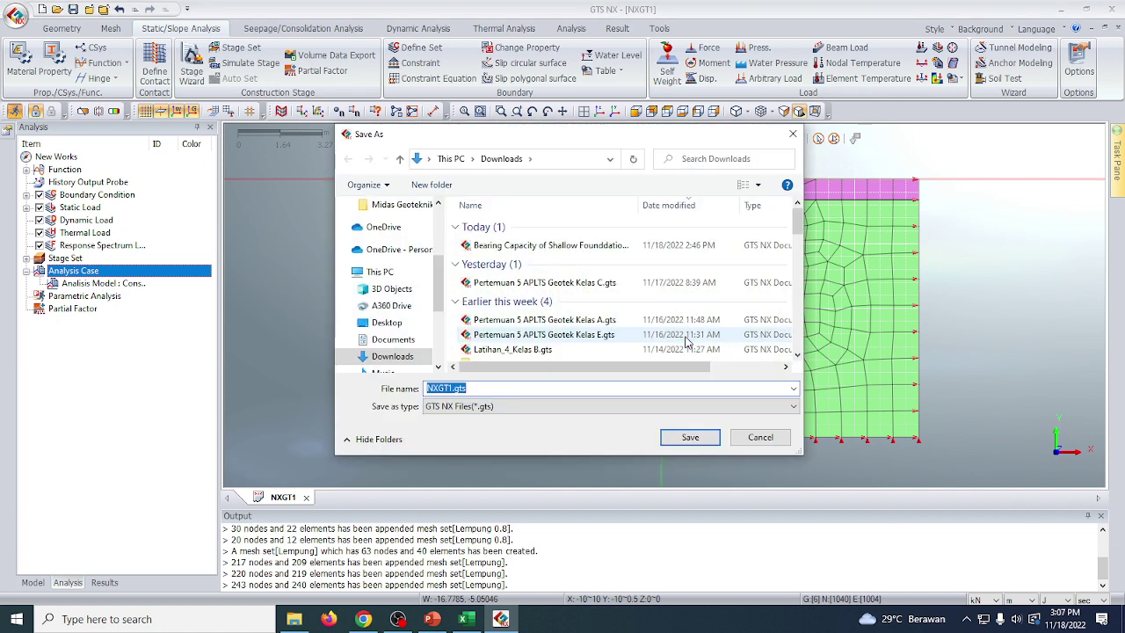
pyautogui.press('Left')
pyautogui.press('Right')
pyautogui.press('Right')
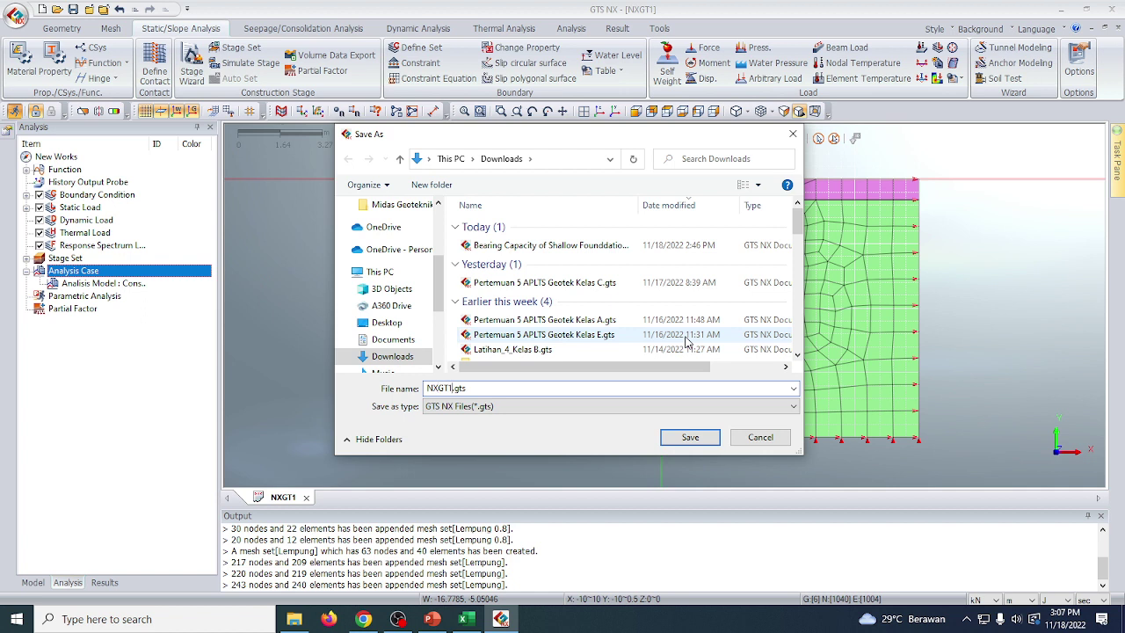
pyautogui.press('BackSpace')
pyautogui.press('BackSpace')
pyautogui.press('BackSpace')
pyautogui.press('BackSpace')
pyautogui.press('BackSpace')
pyautogui.write('Bearing Capaci')
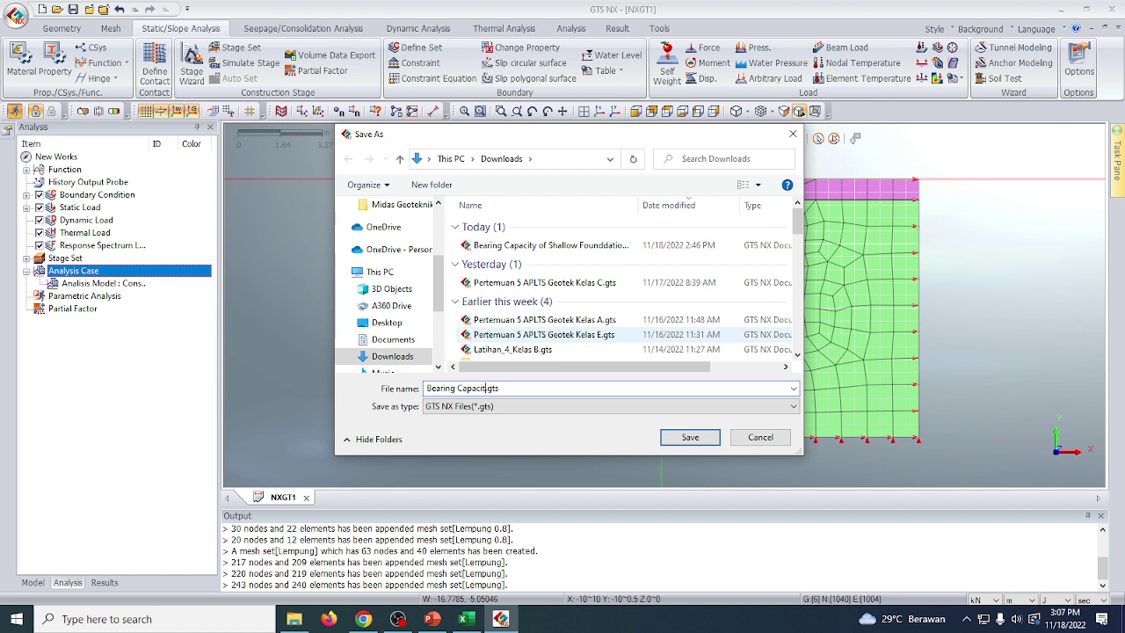
pyautogui.write('ty of Shallow Foundation')
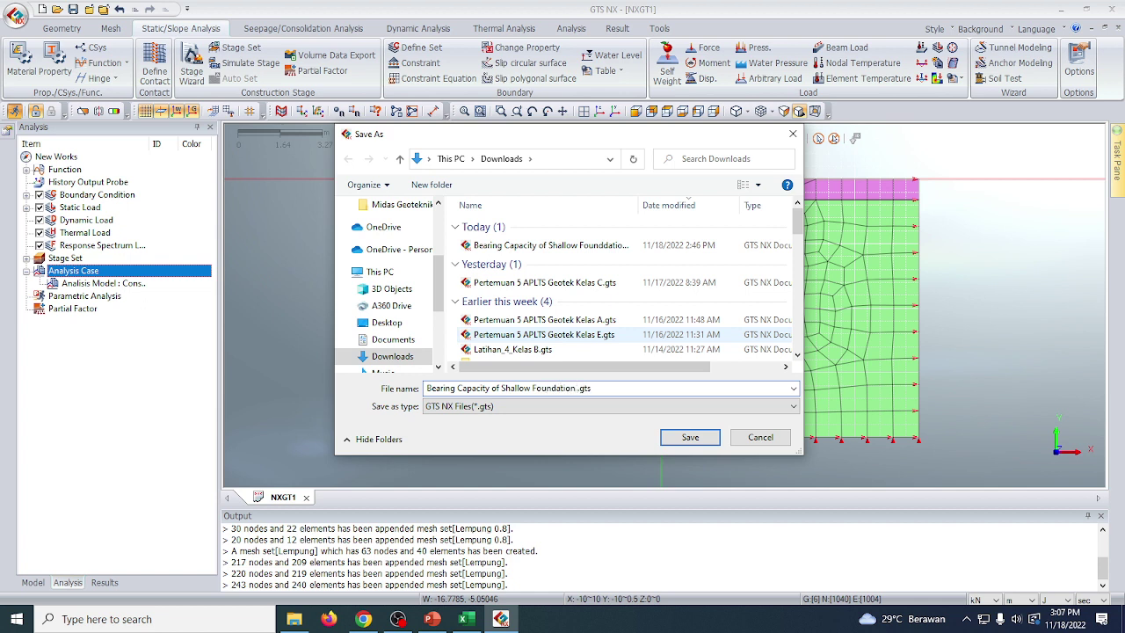
pyautogui.write(' Influenced by Number of Layer')
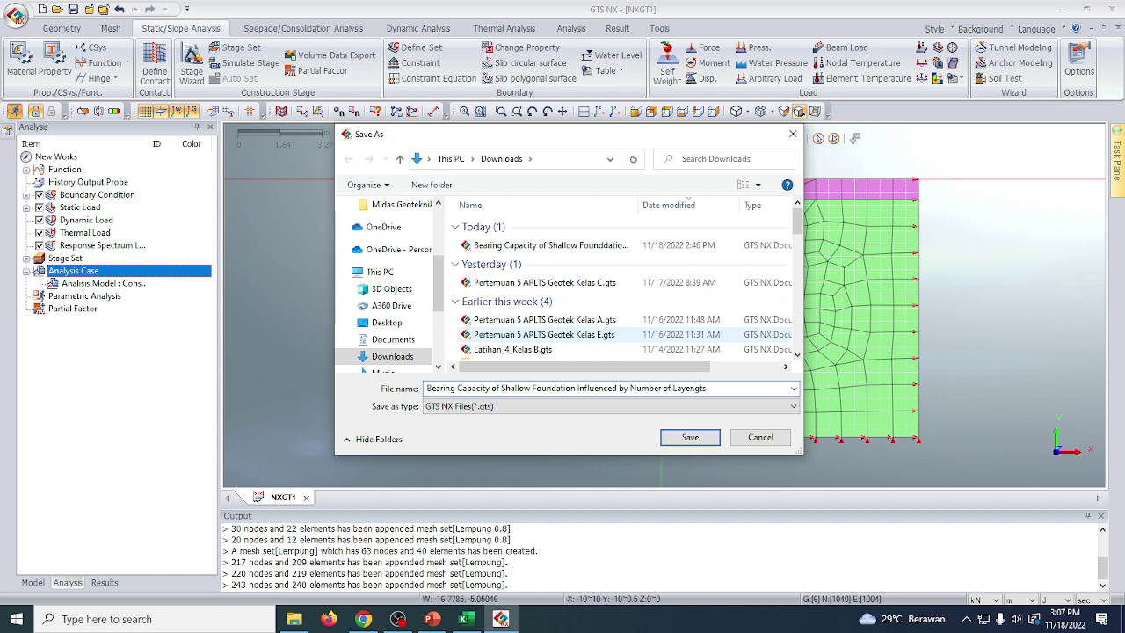
# Save the model as "Bearing Capacity of Shallow Foundation Influenced by Number of Layer.gts".
pyautogui.click(690, 437)
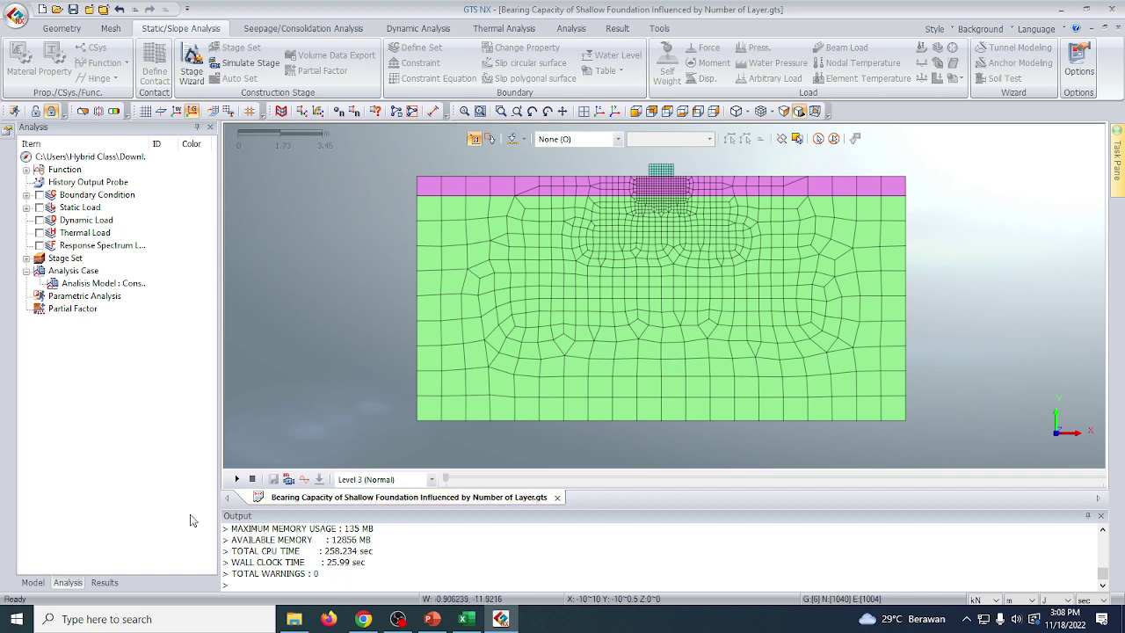
# Plot the TY translation displacement contour for load increment INCR=100 and auto-range its colour legend.
pyautogui.click(104, 581)
pyautogui.scroll(-5, 132, 348)
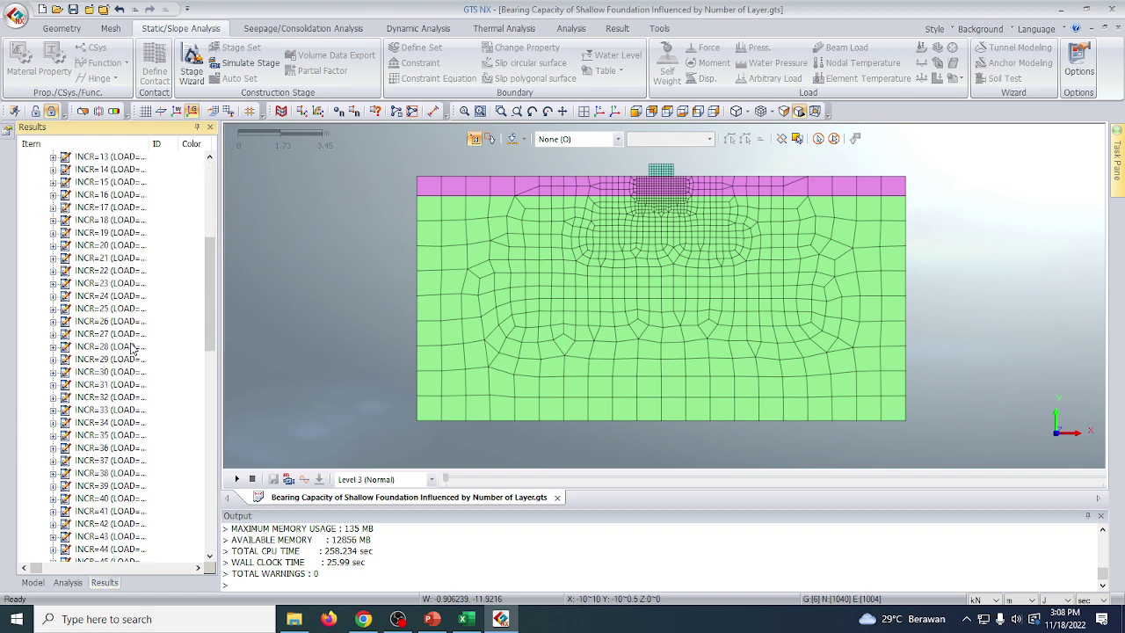
pyautogui.scroll(-19, 132, 348)
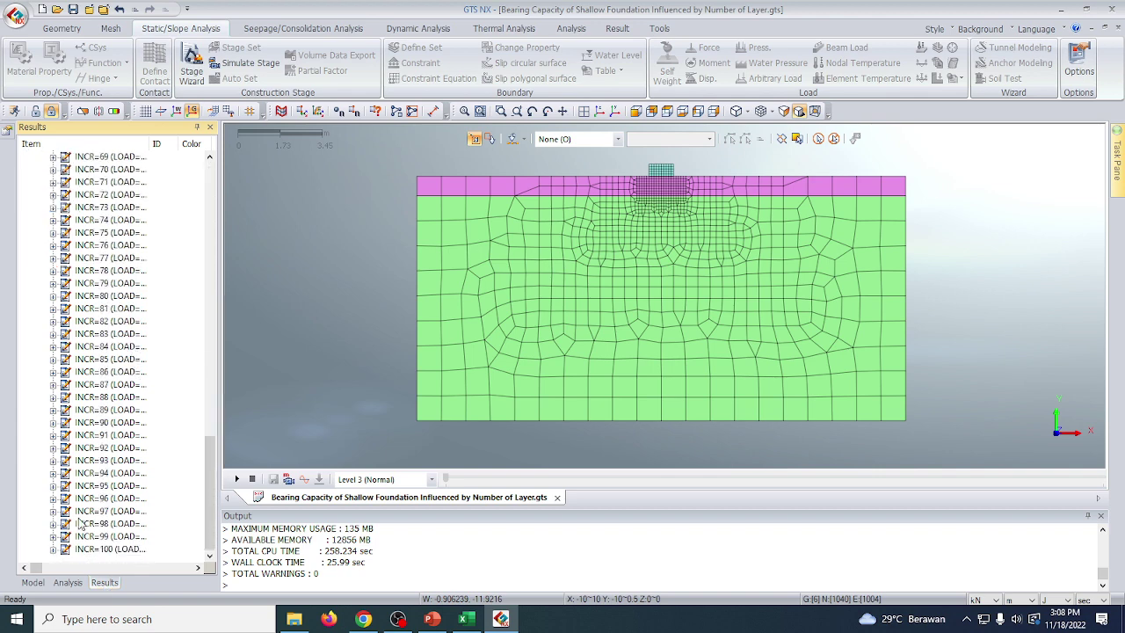
pyautogui.doubleClick(105, 549)
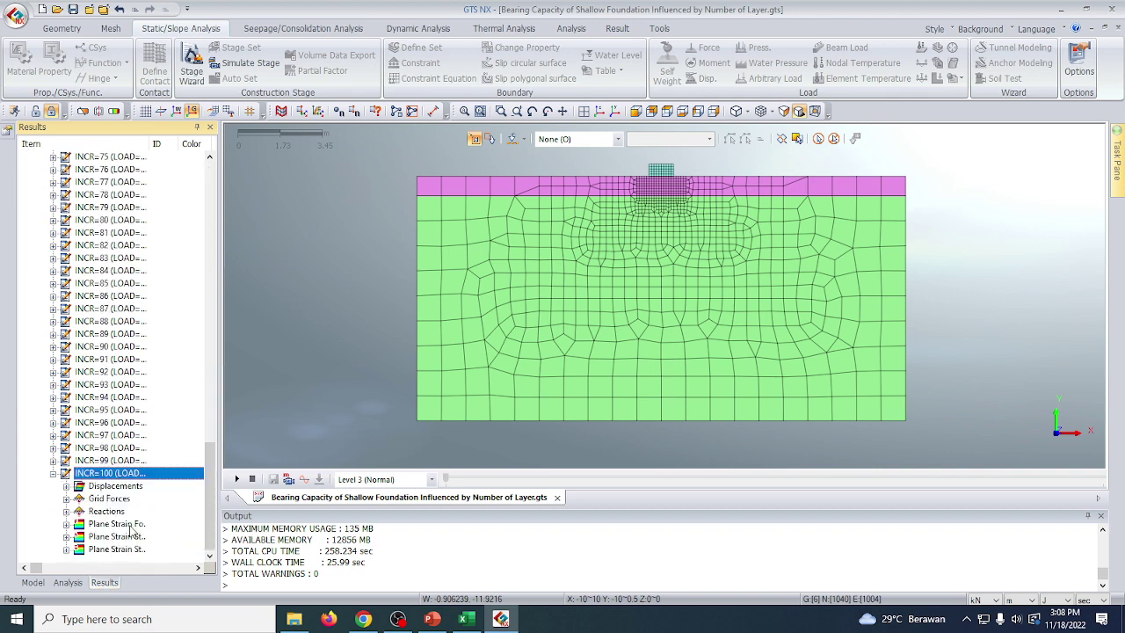
pyautogui.doubleClick(122, 487)
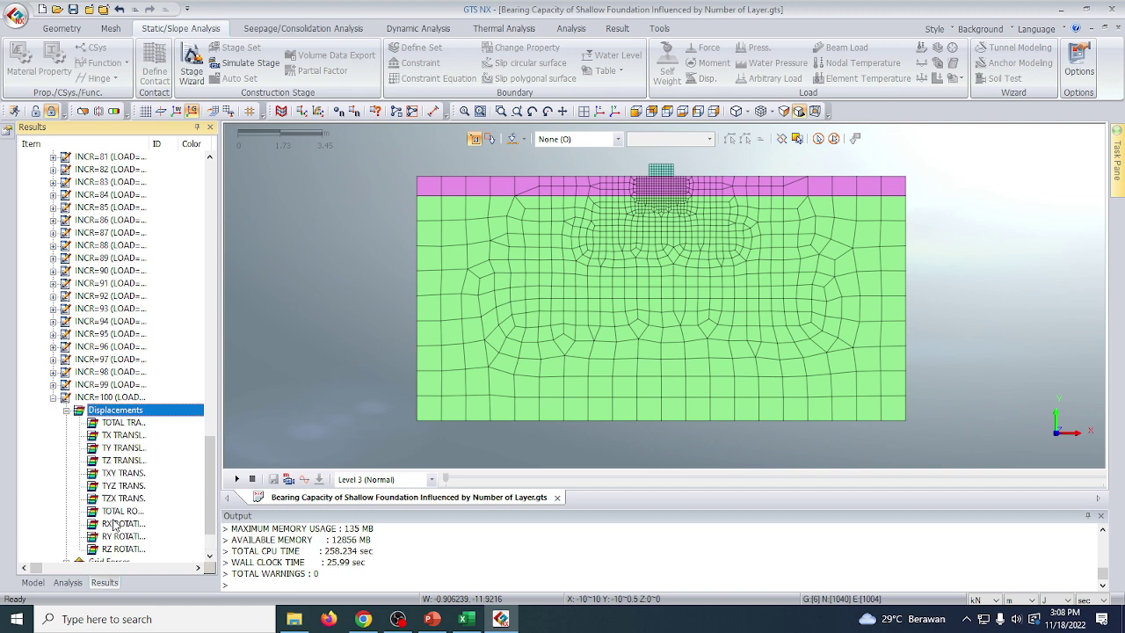
pyautogui.doubleClick(128, 448)
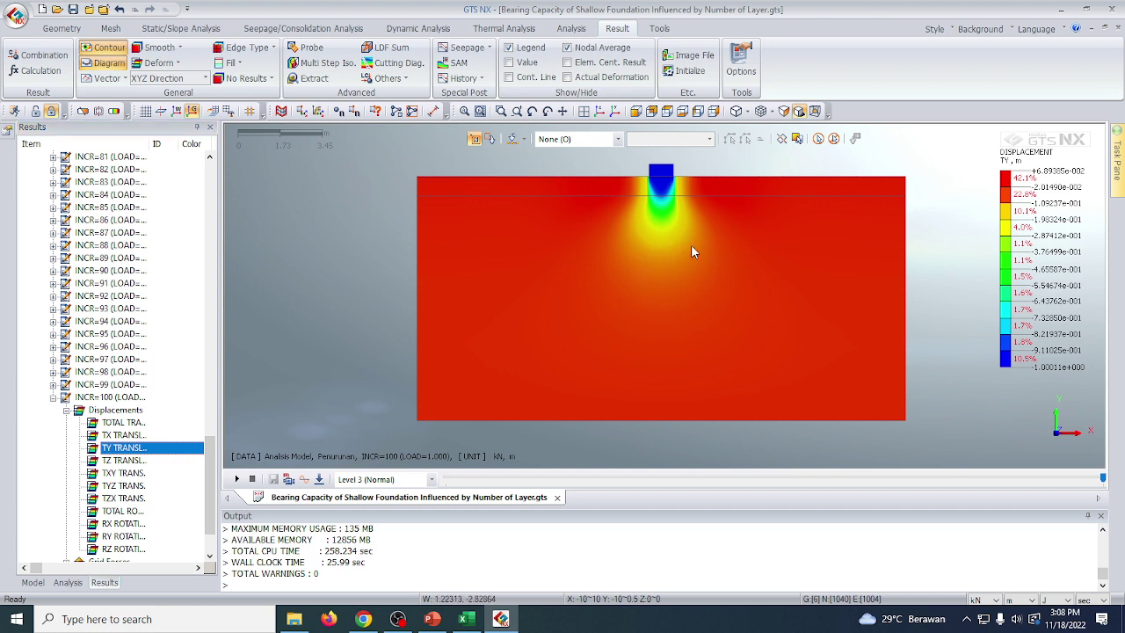
pyautogui.rightClick(1011, 204)
pyautogui.click(1046, 282)
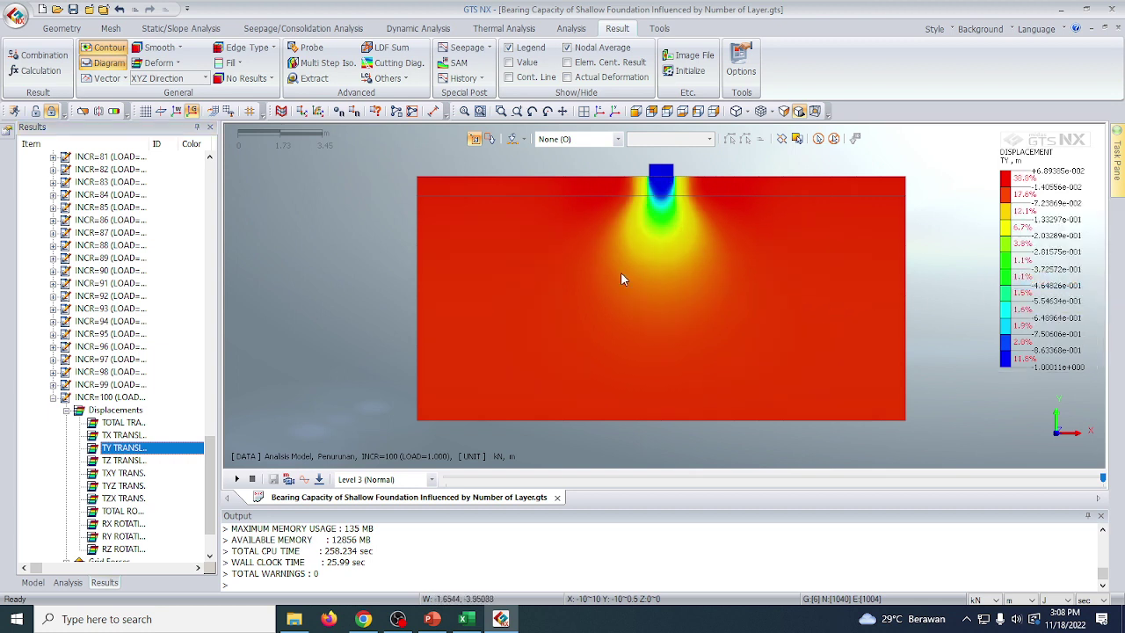
# View the displacement contour on the deformed shape, and return to the undeformed shape.
pyautogui.click(167, 63)
pyautogui.click(180, 95)
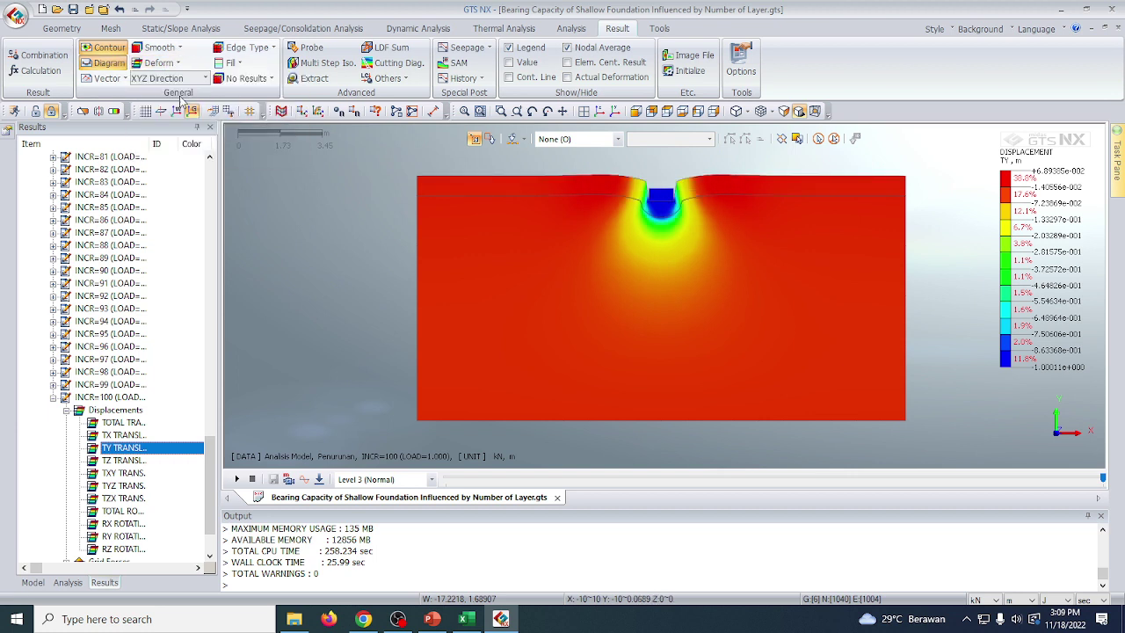
pyautogui.click(162, 64)
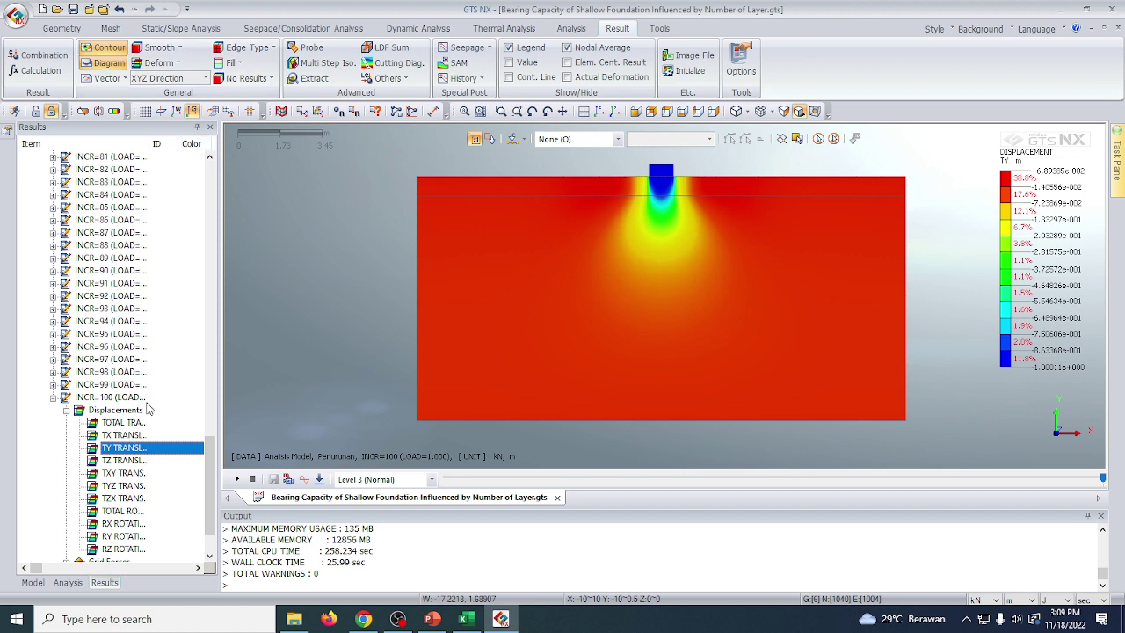
# Plot the S-YY TOTAL plane strain stress contour for INCR=100 and auto-range its colour legend.
pyautogui.scroll(-2, 148, 413)
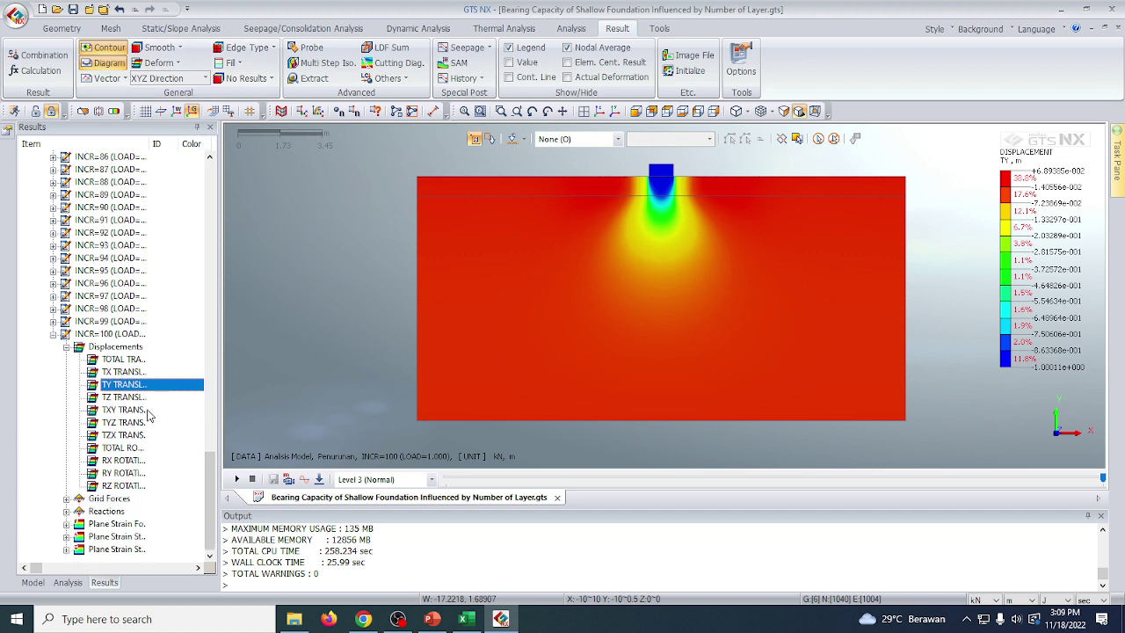
pyautogui.click(123, 536)
pyautogui.doubleClick(123, 537)
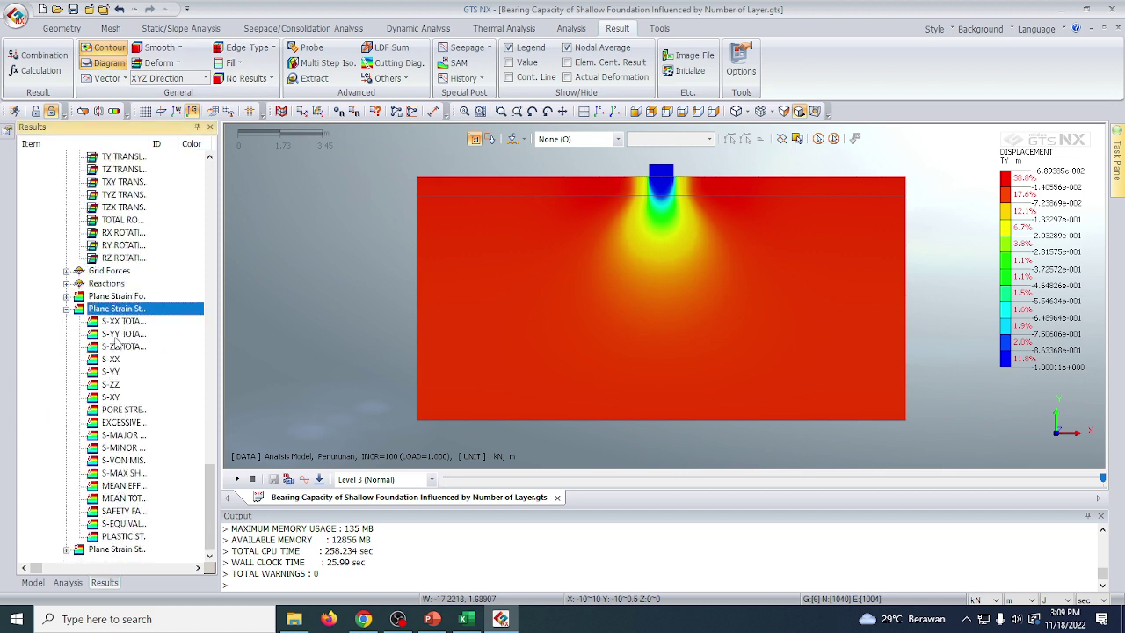
pyautogui.click(132, 336)
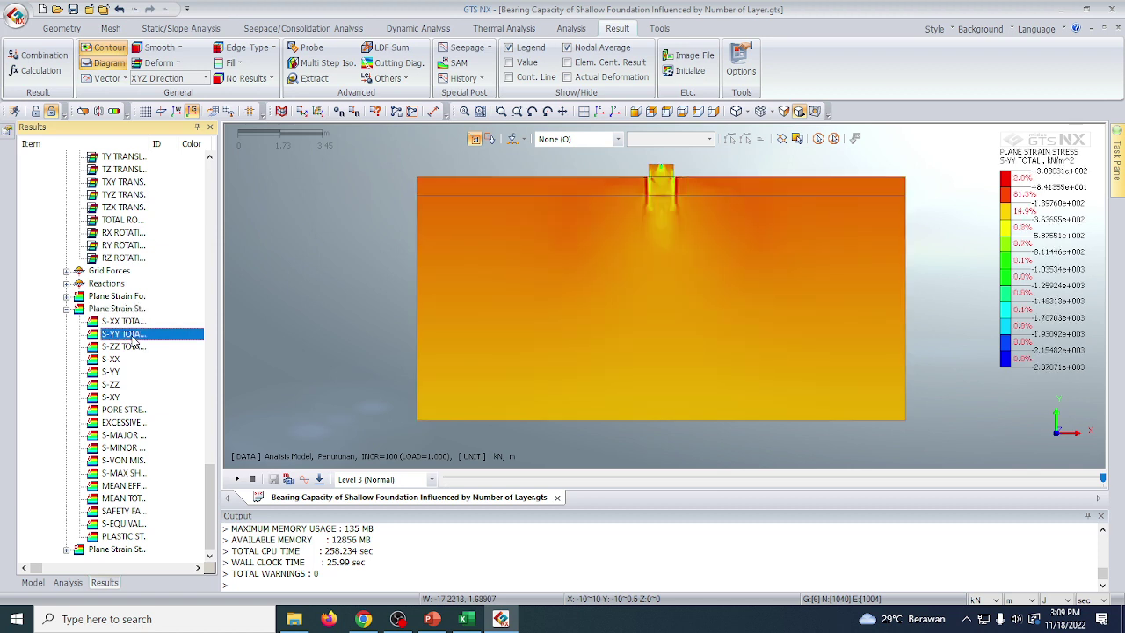
pyautogui.rightClick(1059, 210)
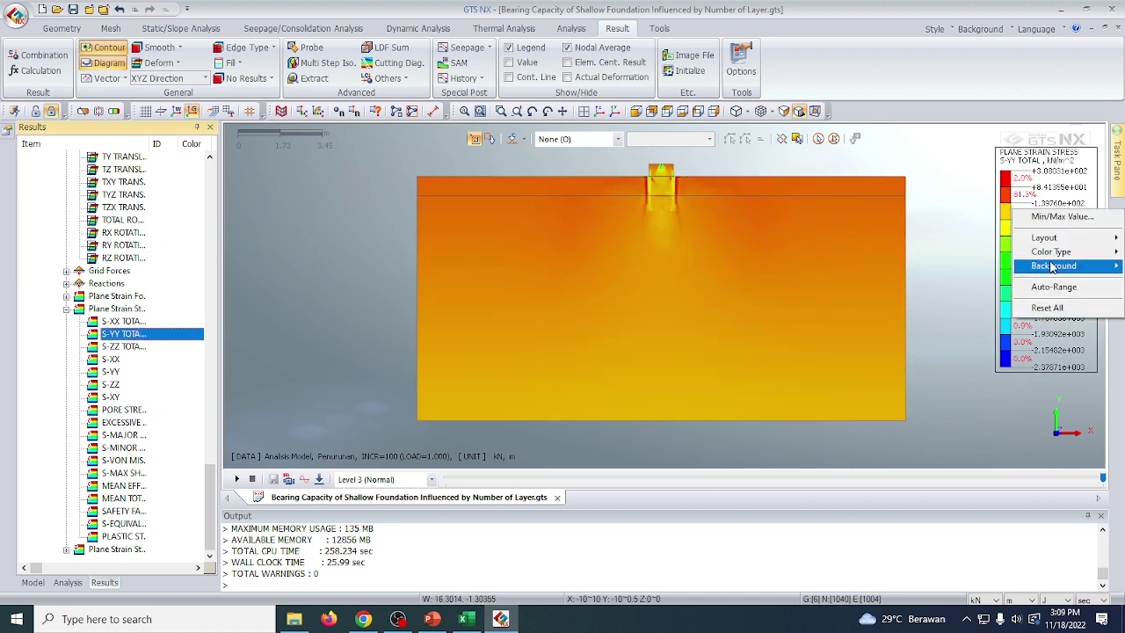
pyautogui.click(1052, 288)
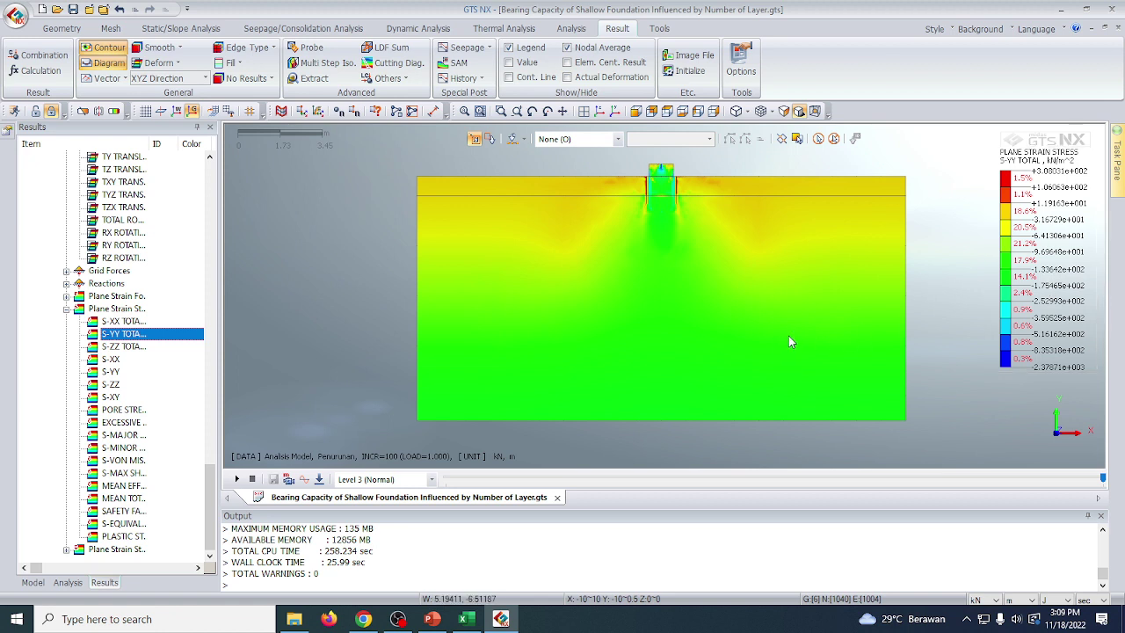
# Extract the TY TRANSLATION (V) displacements of all steps for node 21, at the centre of the footing's base, into a table.
pyautogui.click(315, 79)
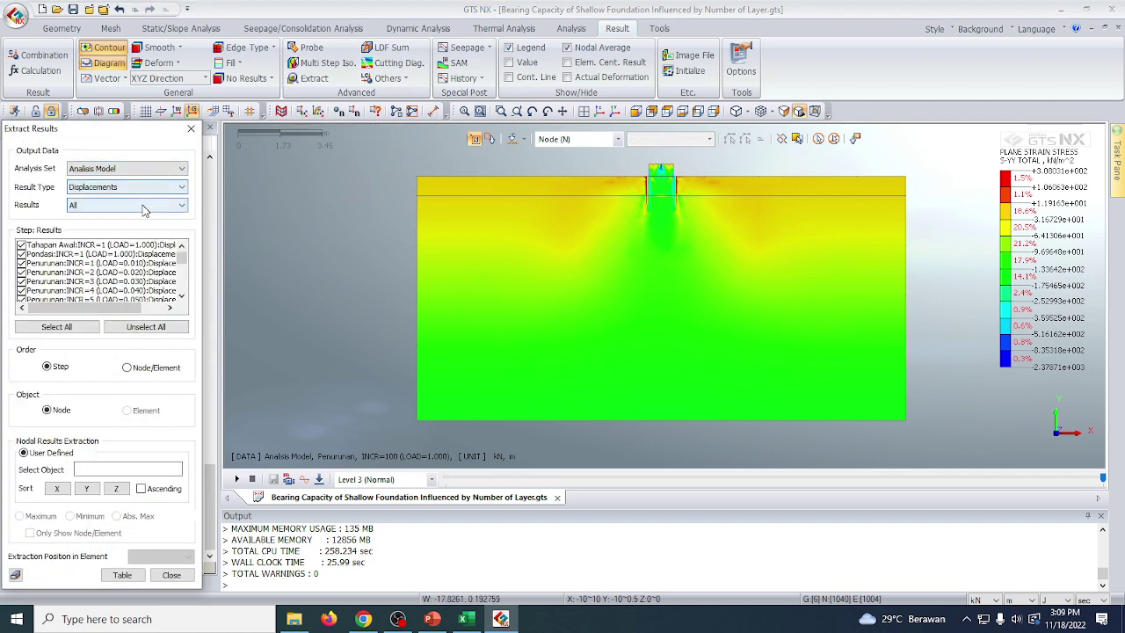
pyautogui.click(145, 209)
pyautogui.click(143, 246)
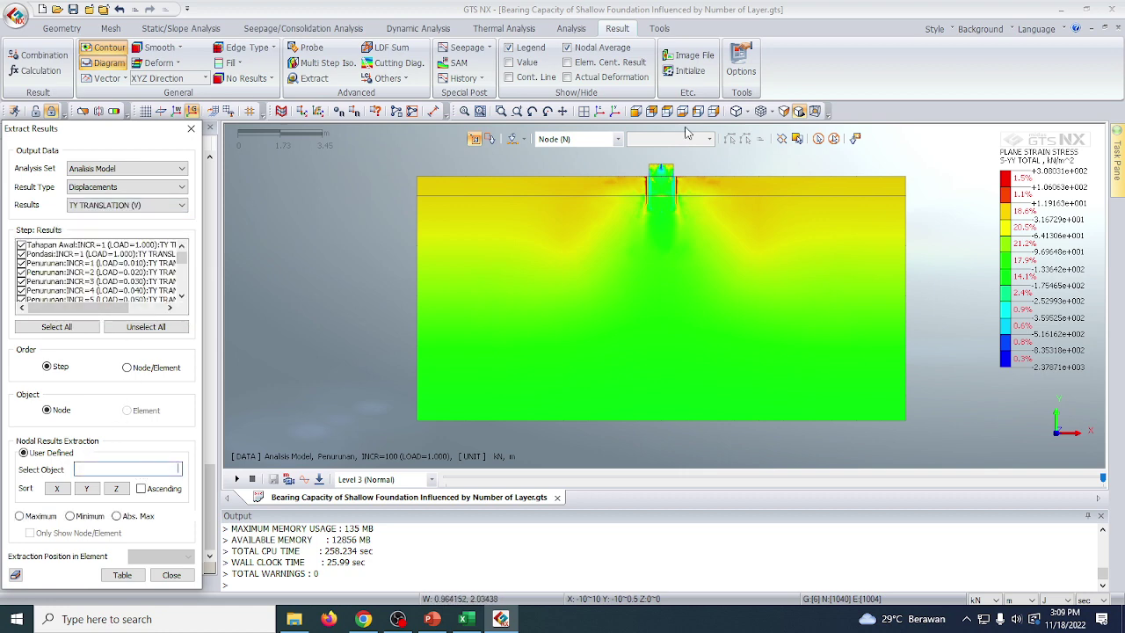
pyautogui.scroll(5, 666, 153)
pyautogui.scroll(3, 665, 154)
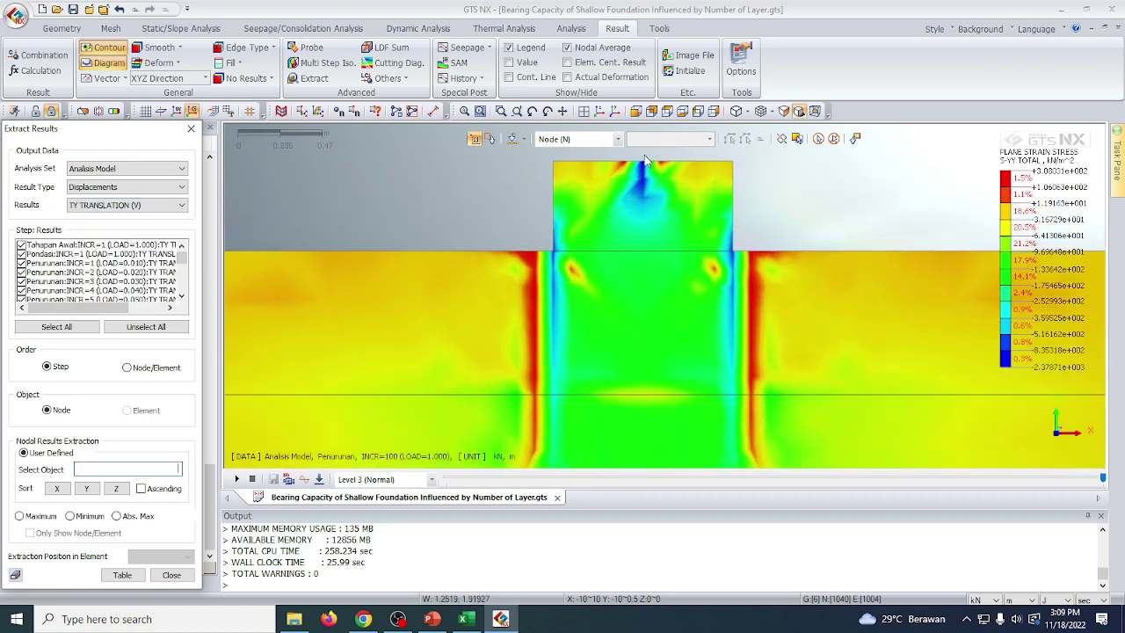
pyautogui.click(644, 255)
pyautogui.scroll(-2, 554, 286)
pyautogui.scroll(-4, 553, 286)
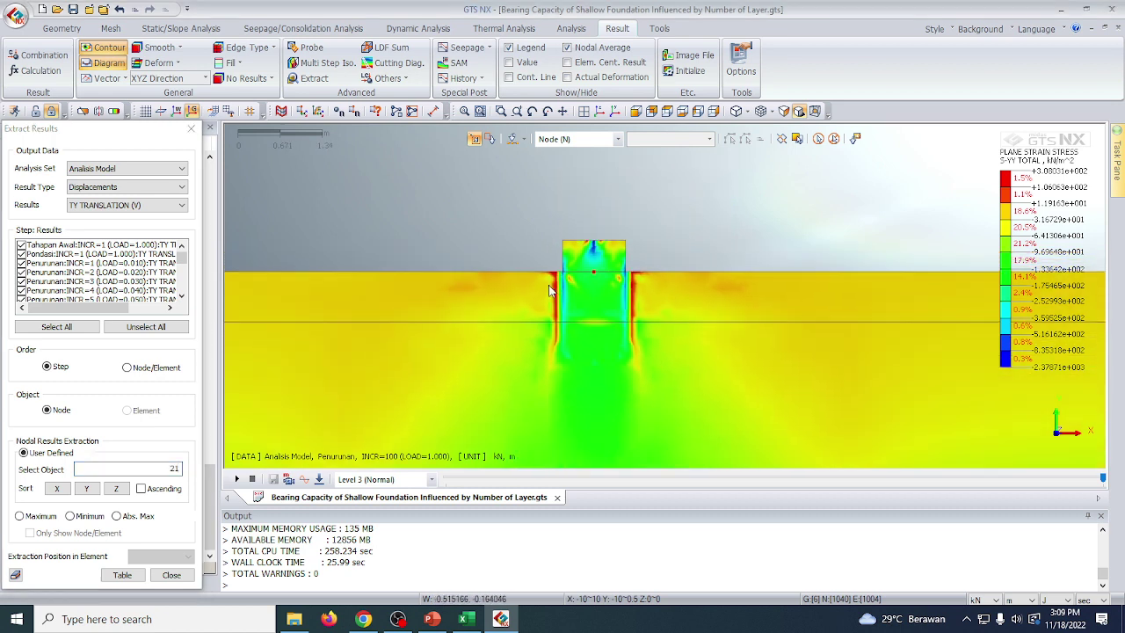
pyautogui.click(123, 576)
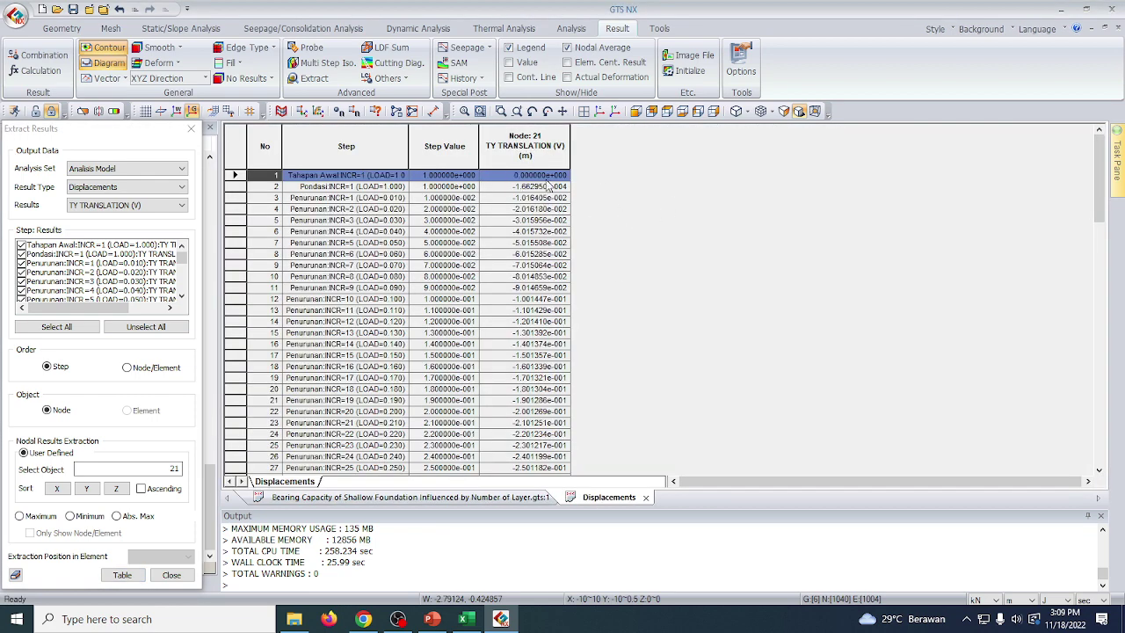
# Copy the whole TY TRANSLATION (V) column from the results table into Sheet2 of the Excel workbook Book1, starting at cell B5.
pyautogui.moveTo(549, 184); pyautogui.dragTo(540, 474)
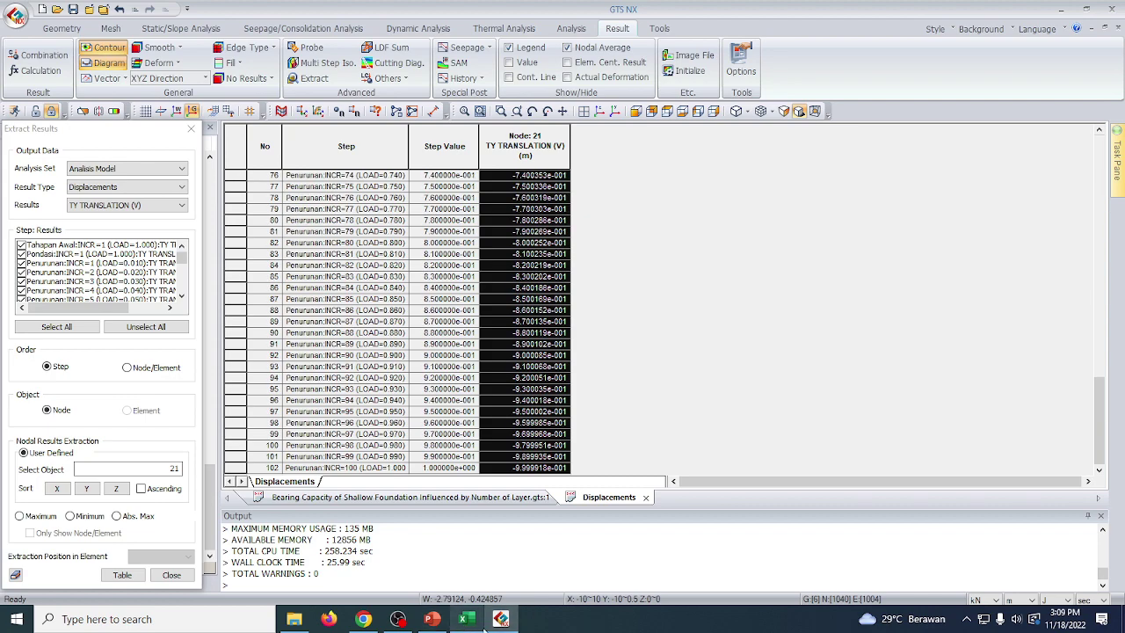
pyautogui.click(466, 619)
pyautogui.click(145, 578)
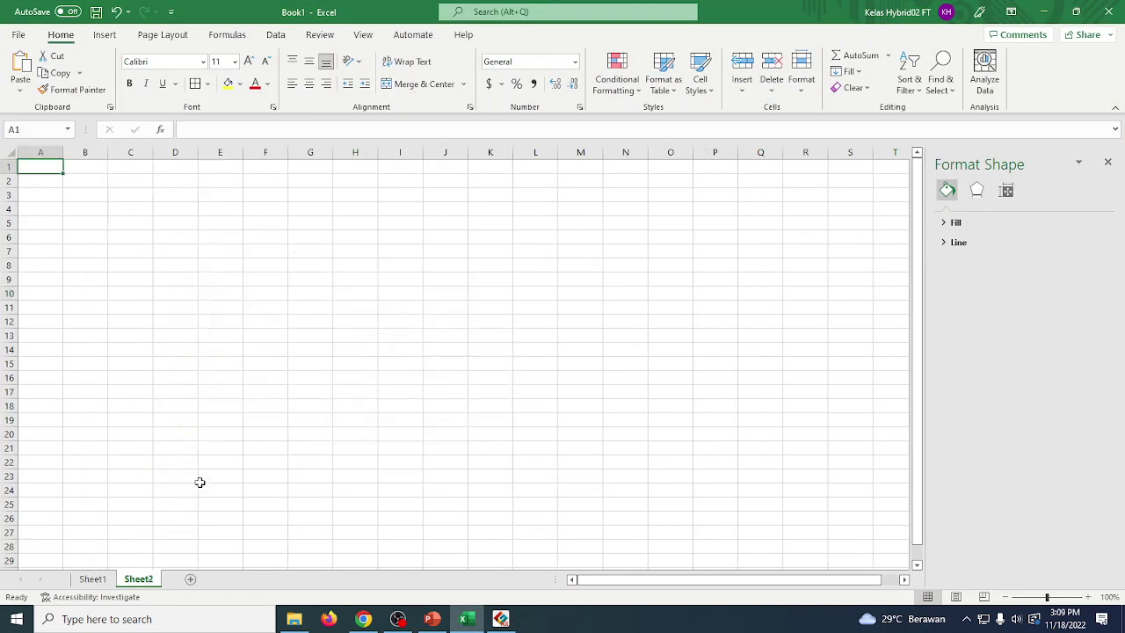
pyautogui.click(220, 391)
pyautogui.click(195, 264)
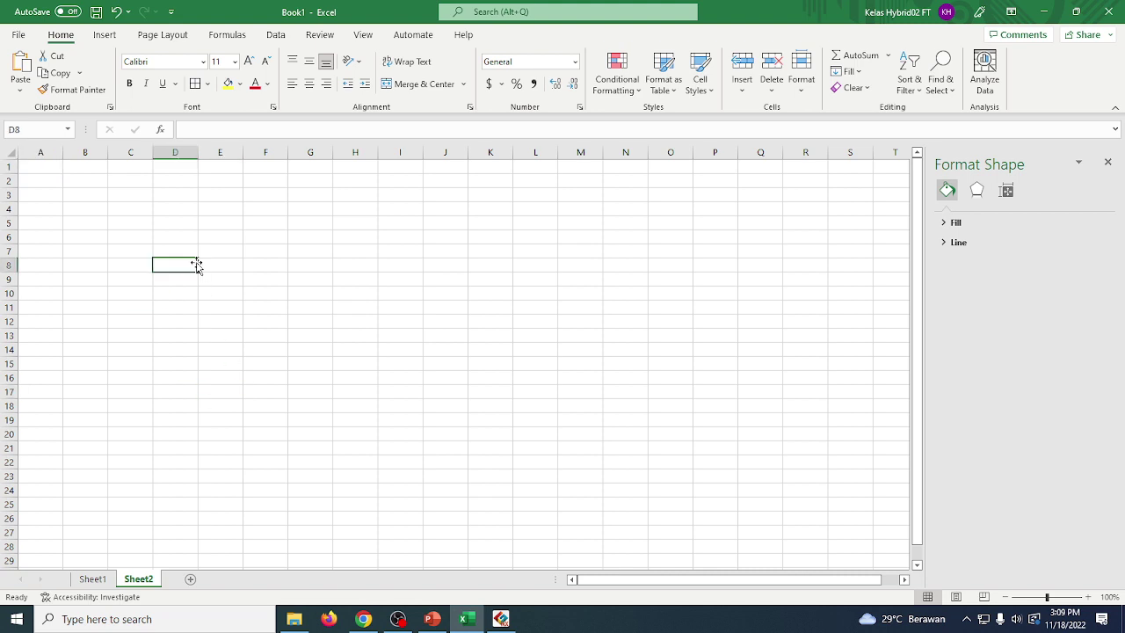
pyautogui.click(92, 199)
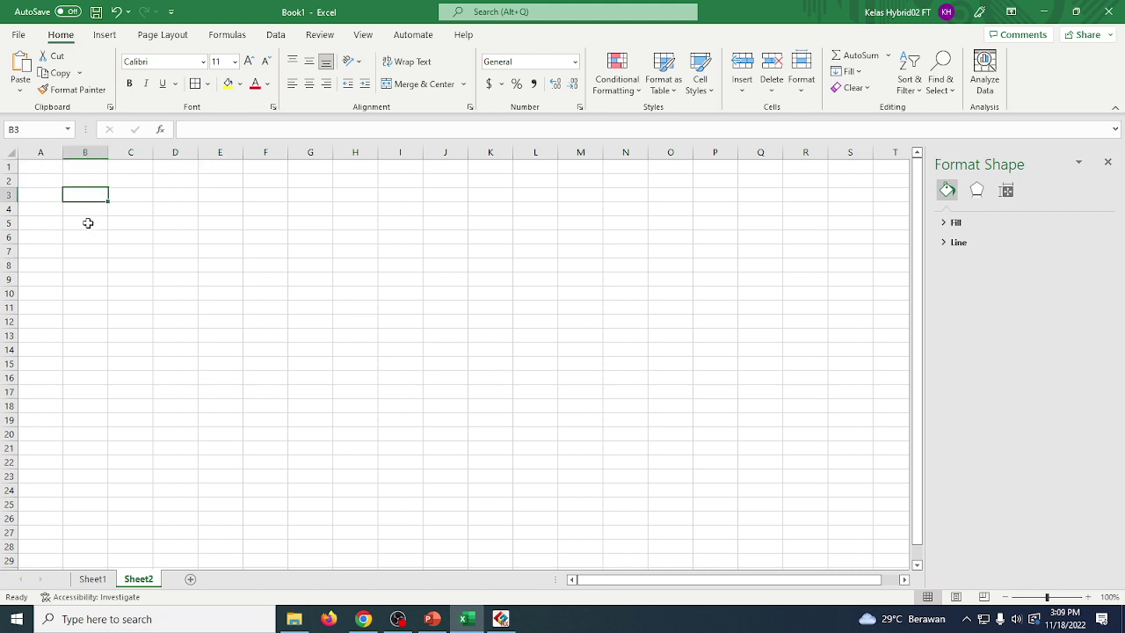
pyautogui.click(88, 224)
pyautogui.hotkey('ctrl', 'v')
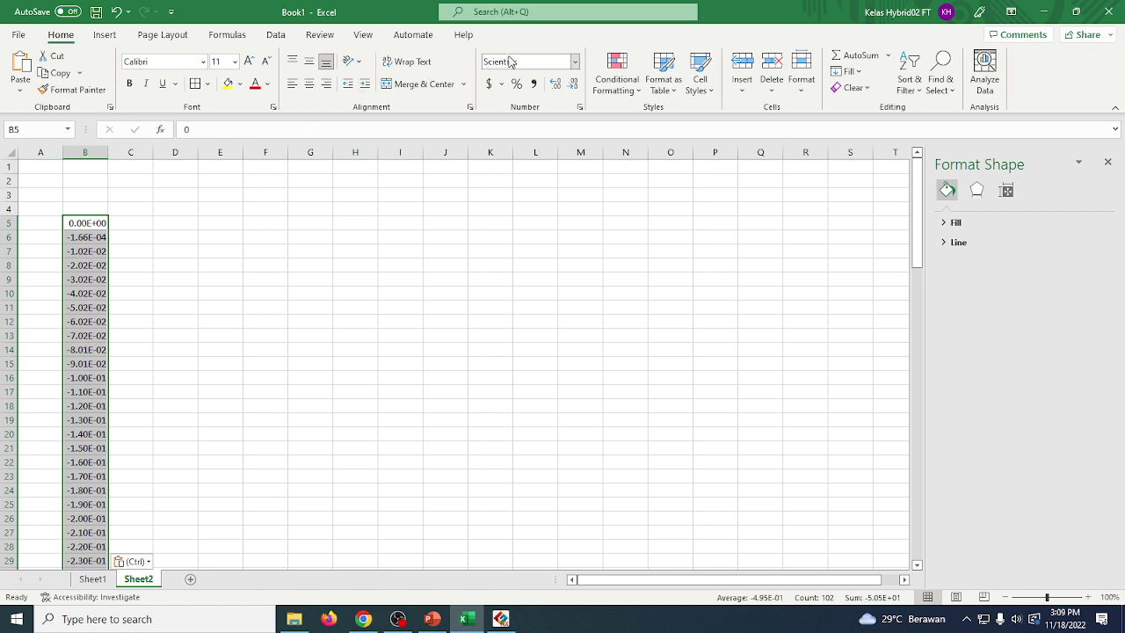
# Format the pasted displacement values in column B as Number and centre them horizontally.
pyautogui.click(576, 64)
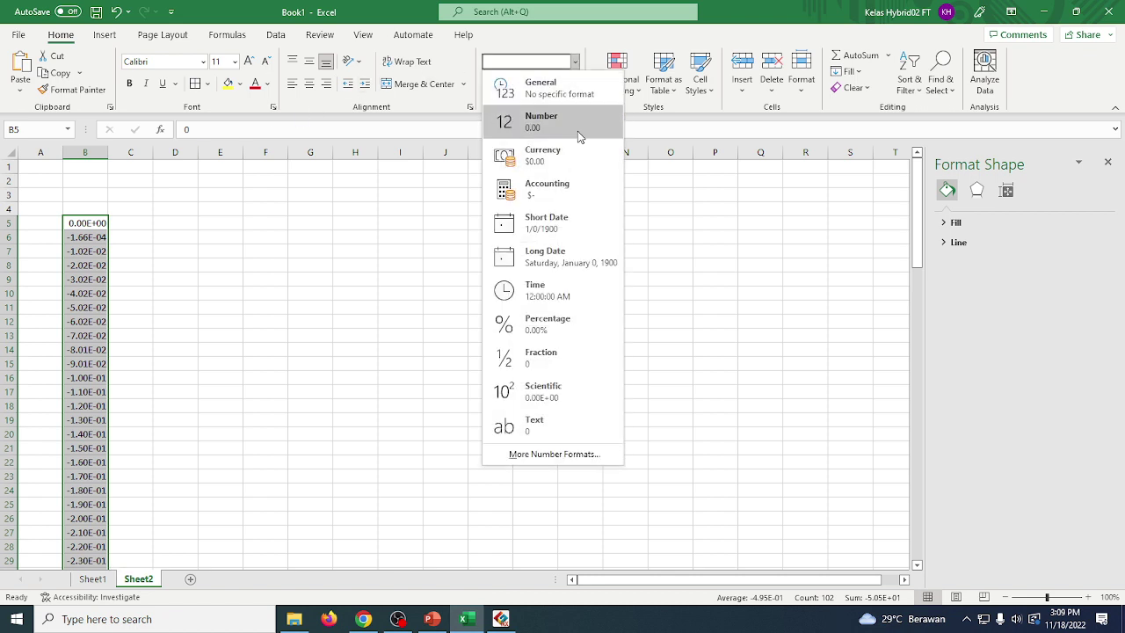
pyautogui.click(578, 135)
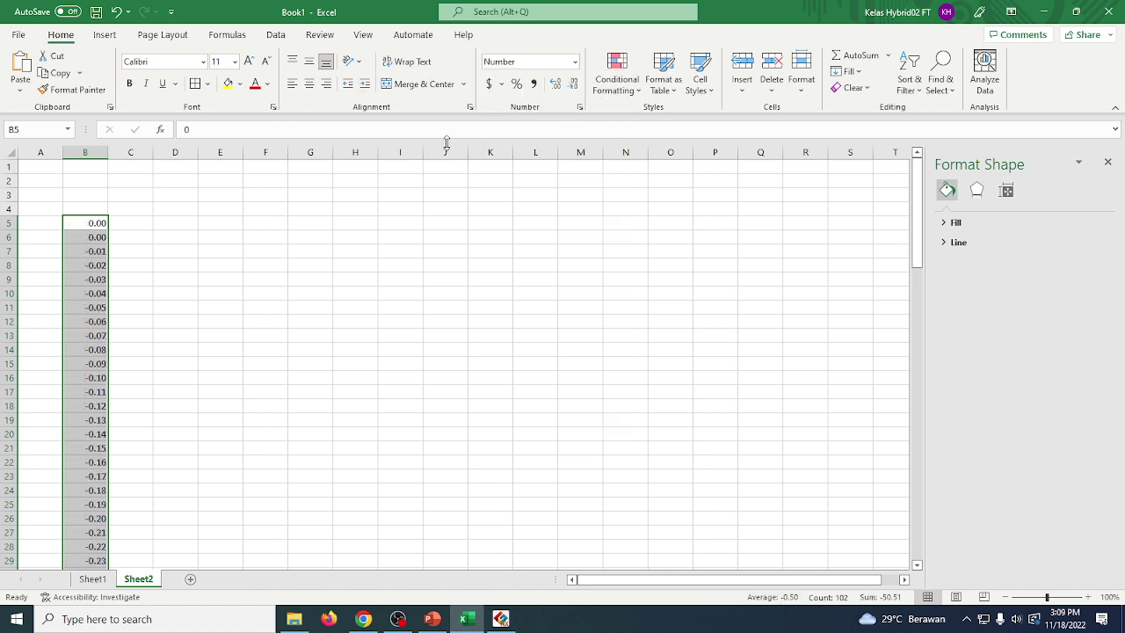
pyautogui.click(310, 84)
pyautogui.click(168, 264)
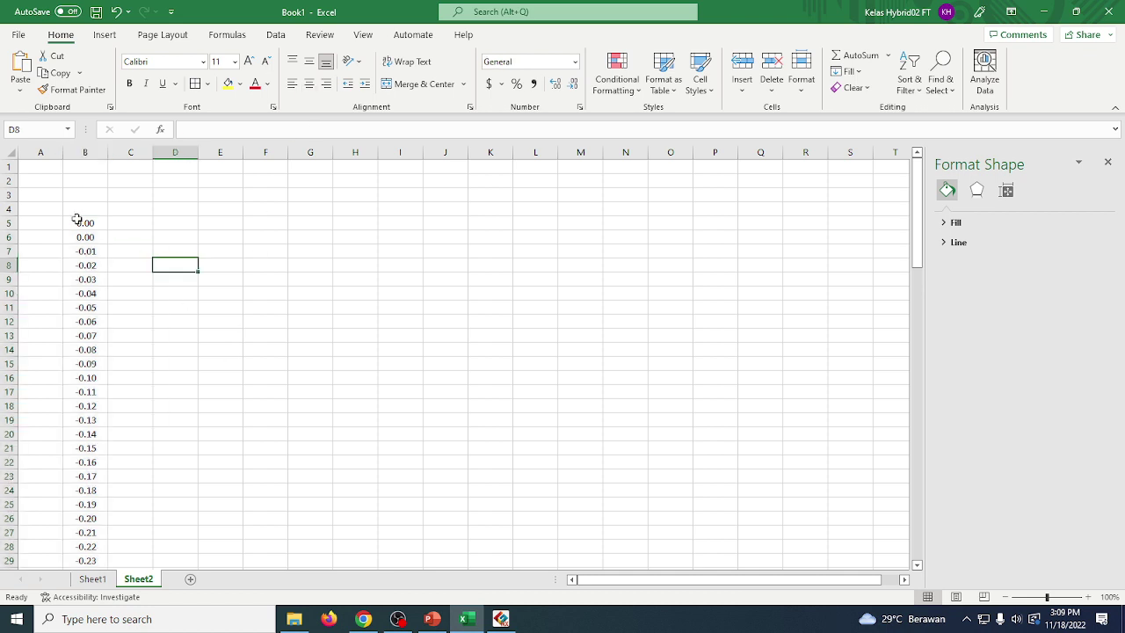
# Move the whole displacement column from column B to column C.
pyautogui.click(85, 154)
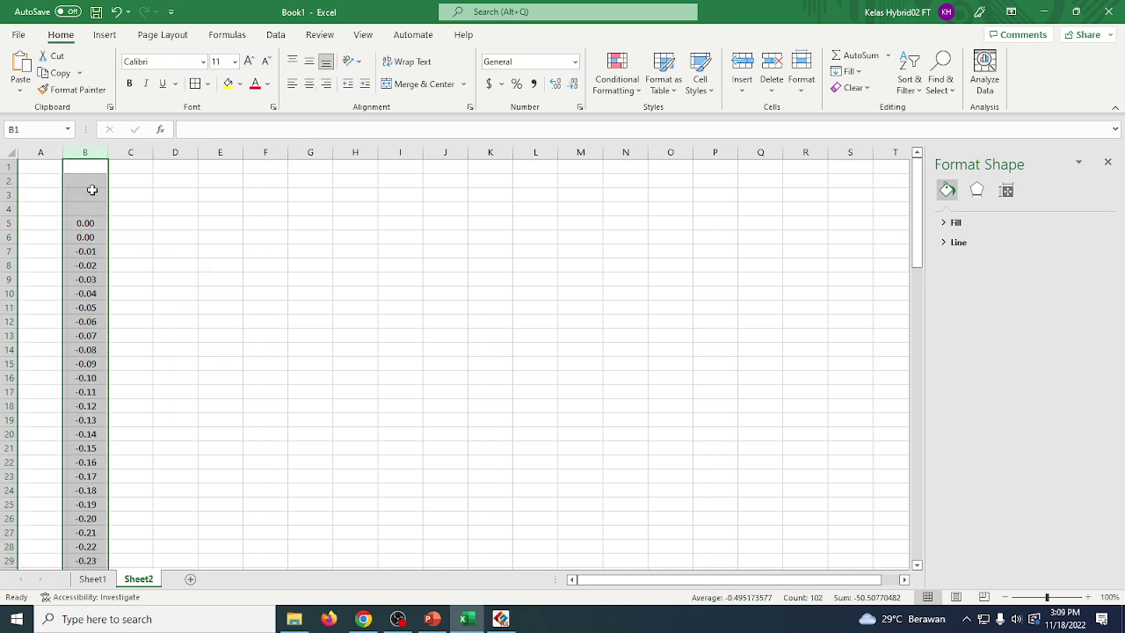
pyautogui.moveTo(91, 190); pyautogui.dragTo(125, 193)
pyautogui.click(188, 334)
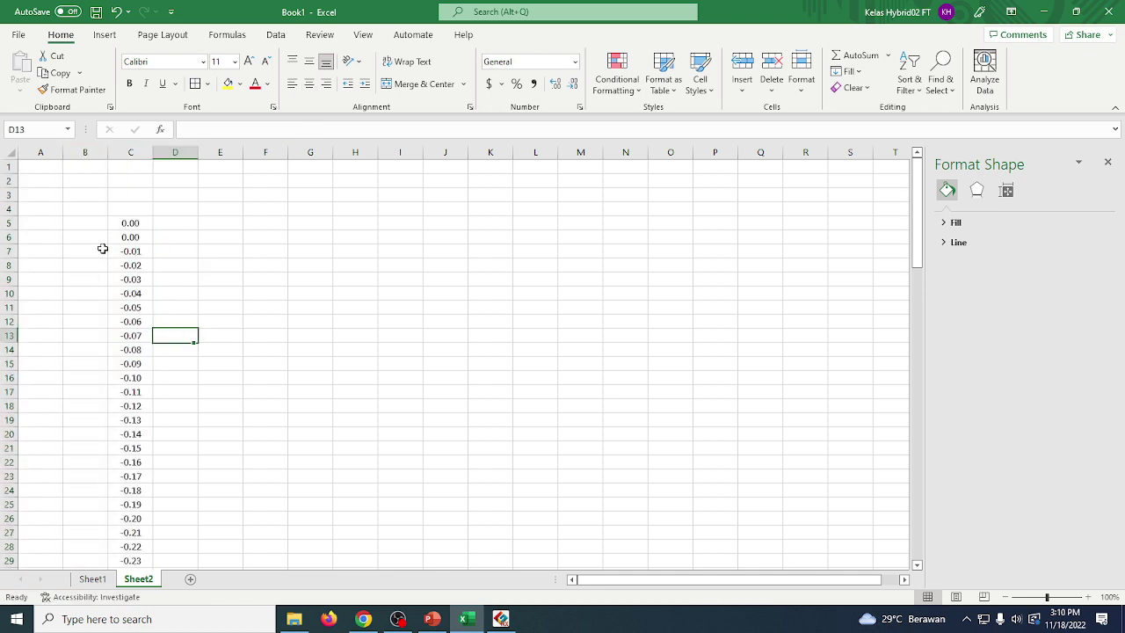
pyautogui.click(126, 207)
pyautogui.click(129, 182)
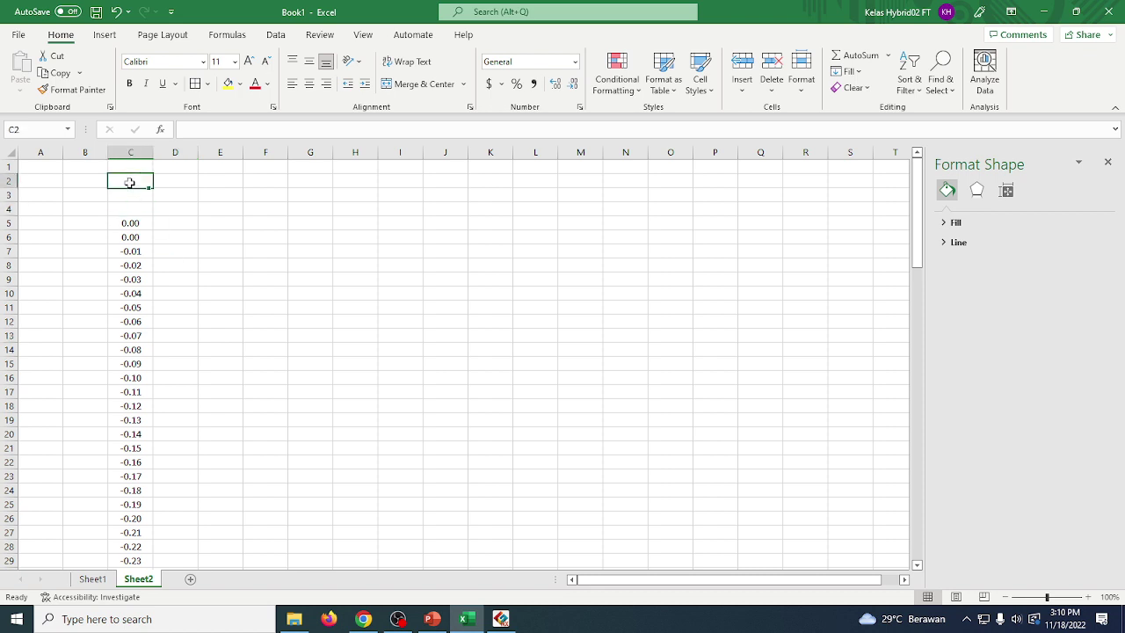
pyautogui.write('Tegangan')
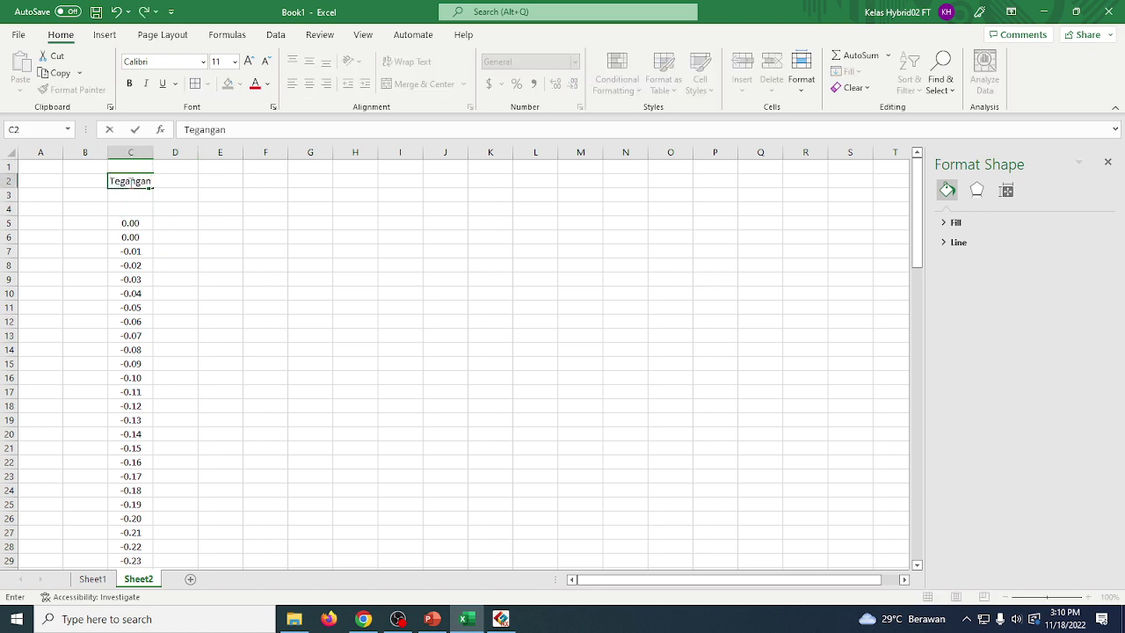
pyautogui.press('Return')
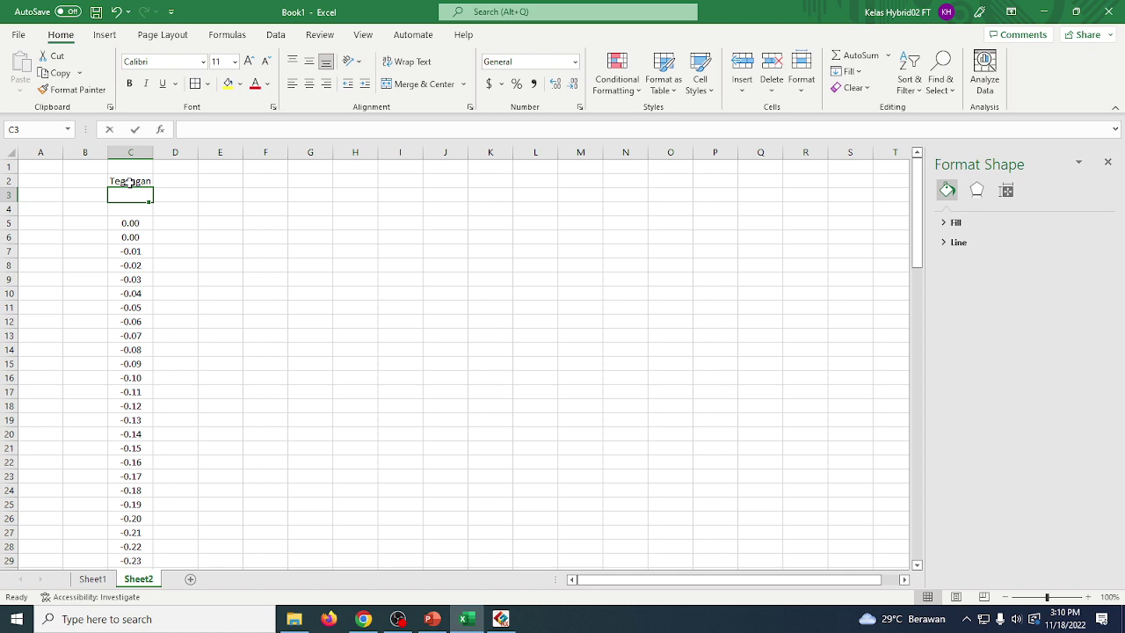
pyautogui.write('SYY')
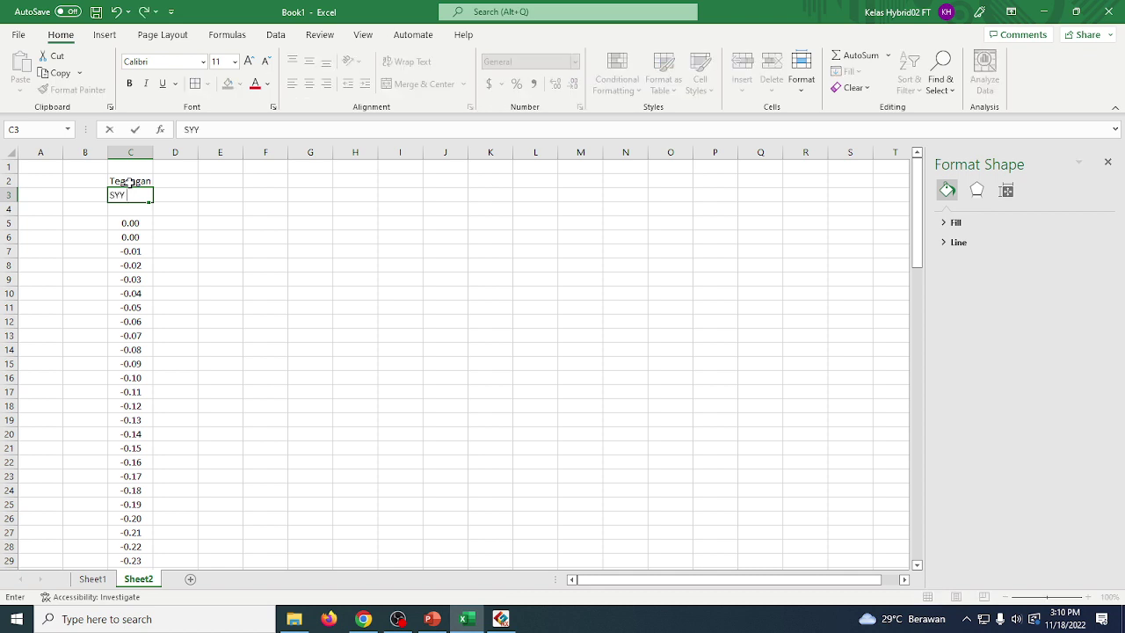
pyautogui.hotkey('alt', 'Tab')
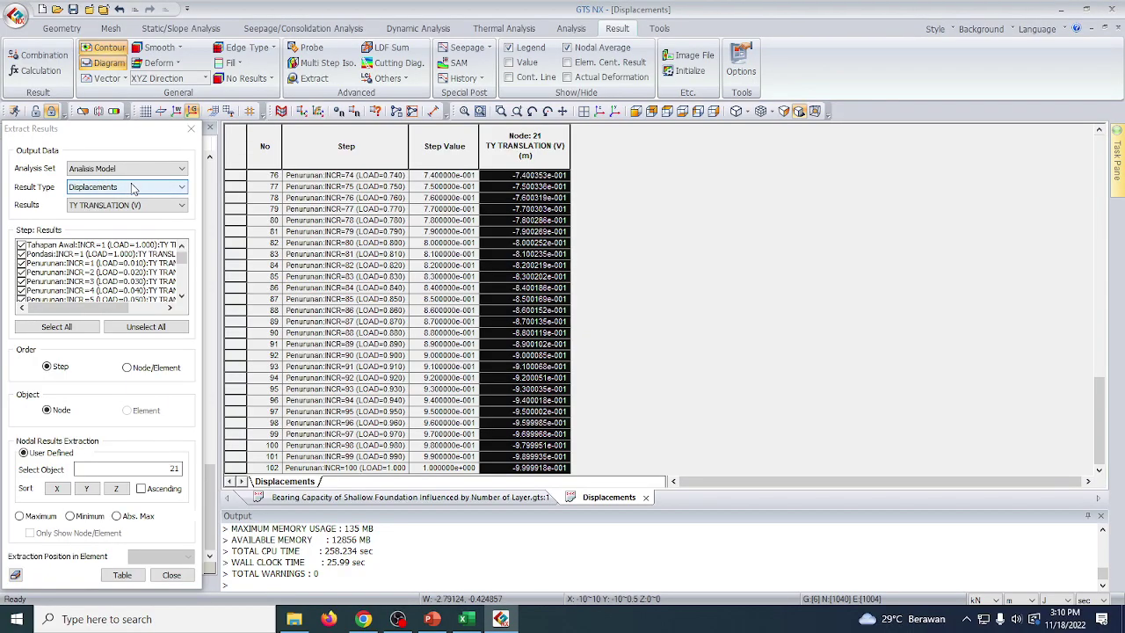
pyautogui.hotkey('alt', 'Tab')
# Enter the displacement column's headers Penurunan, TY Translation and (m) in cells C2 to C4.
pyautogui.click(134, 180)
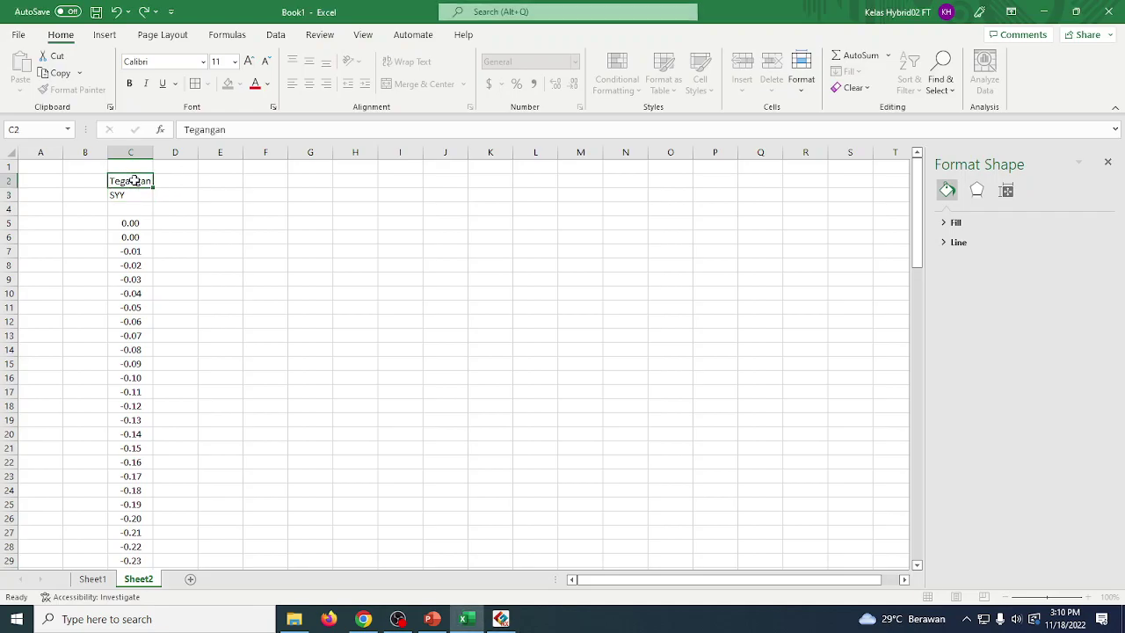
pyautogui.write('Penuru')
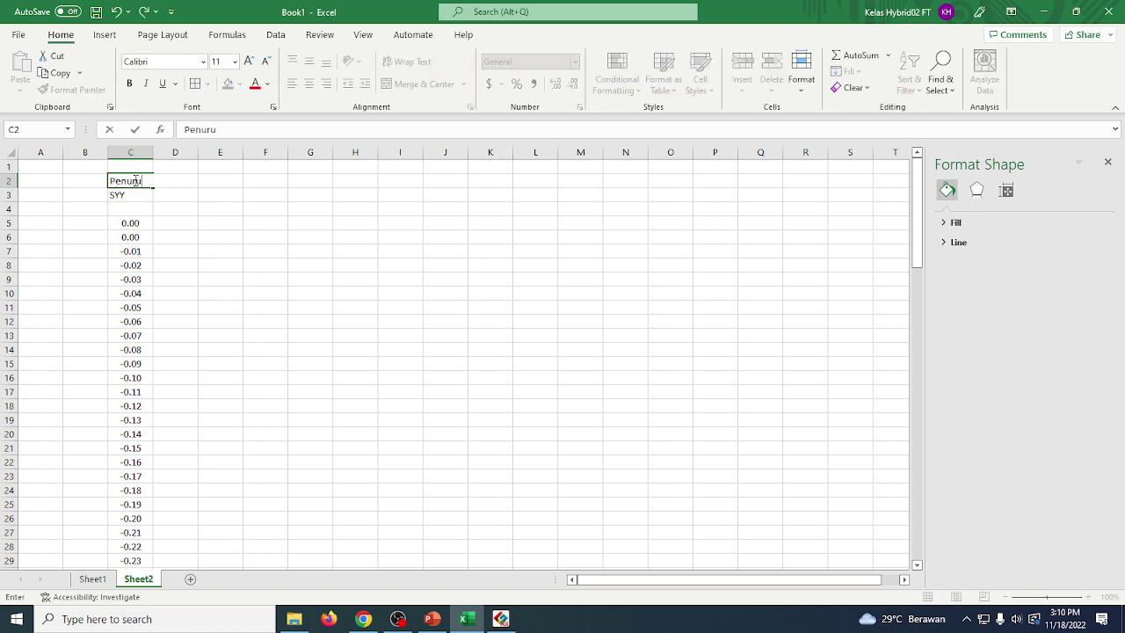
pyautogui.write('nan')
pyautogui.press('Return')
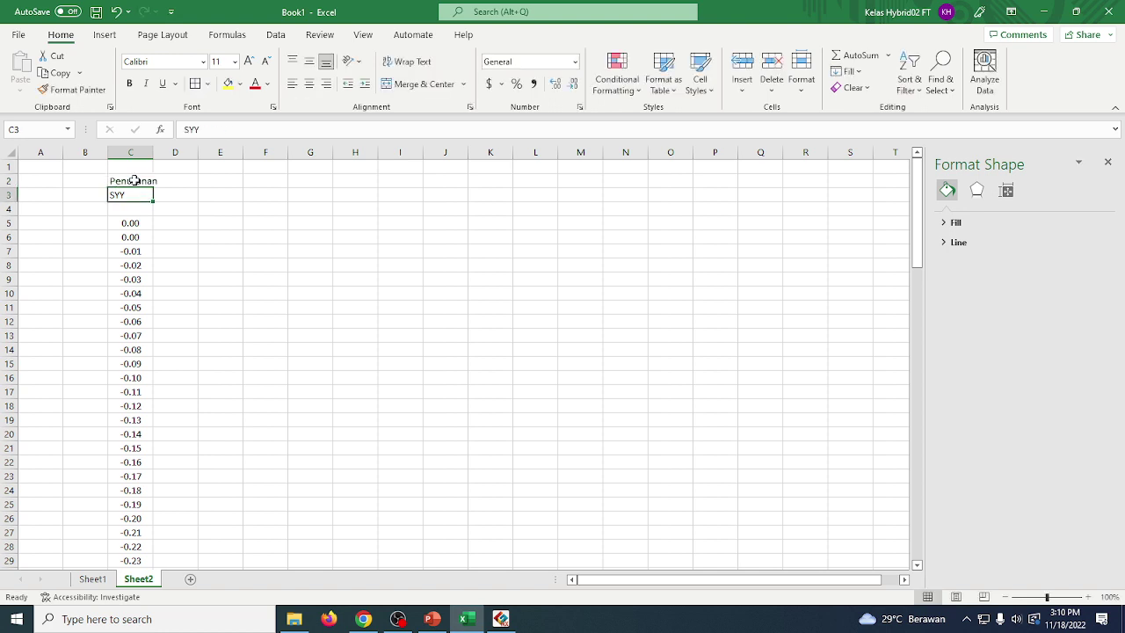
pyautogui.write('TY Translation')
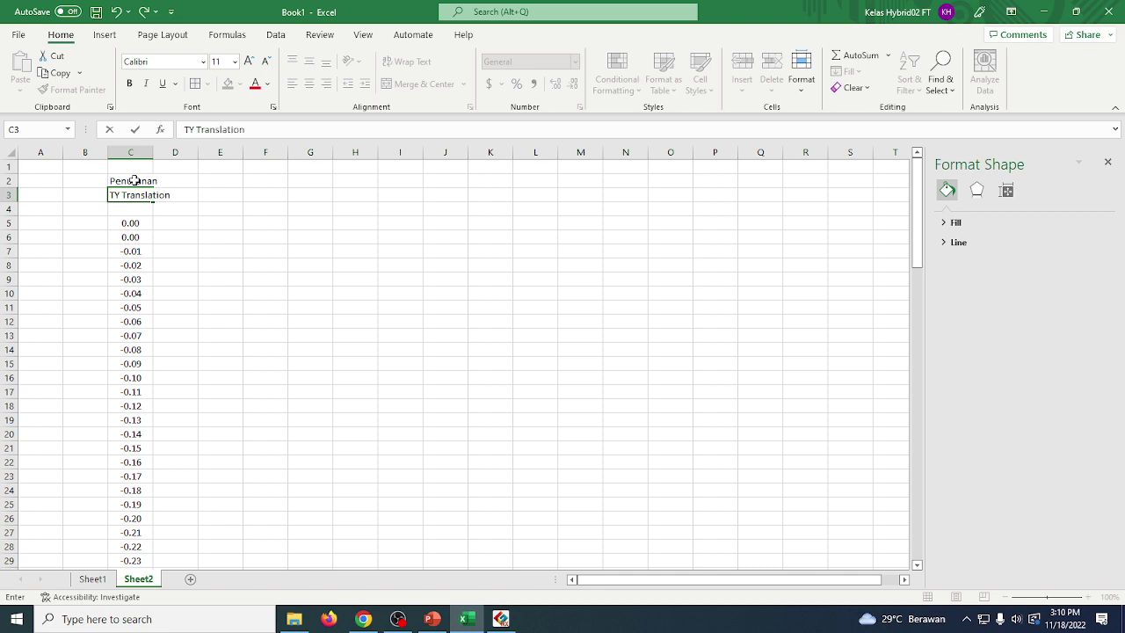
pyautogui.press('Return')
pyautogui.write('(')
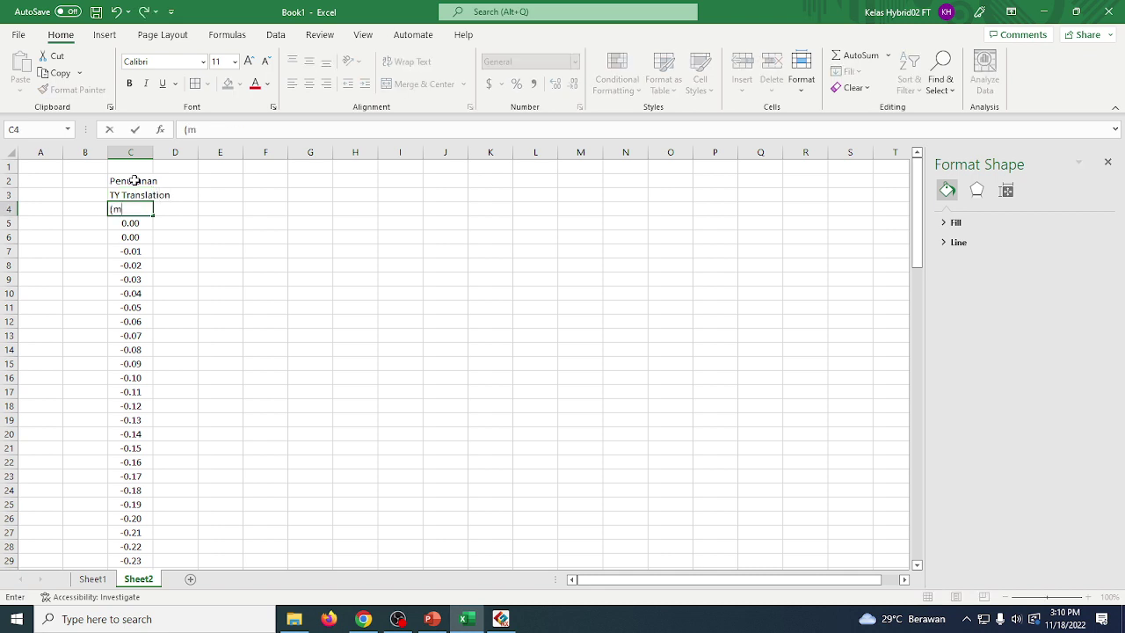
pyautogui.write('m)')
pyautogui.press('Return')
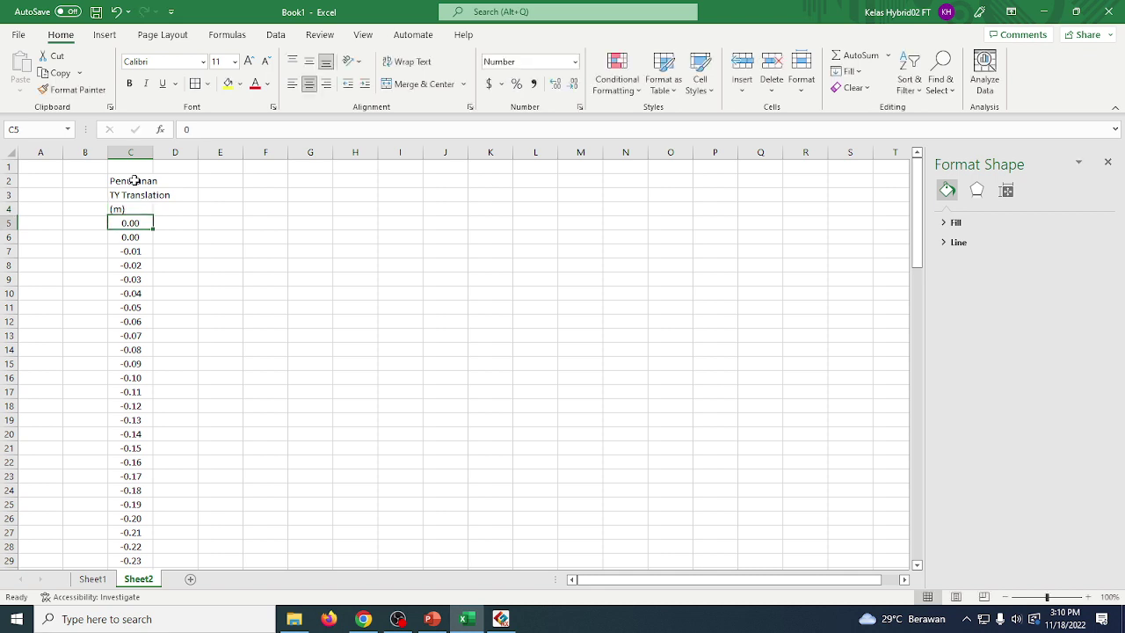
# Centre the headers in C2:C4 horizontally and widen column C to fit TY Translation.
pyautogui.moveTo(134, 180); pyautogui.dragTo(126, 205)
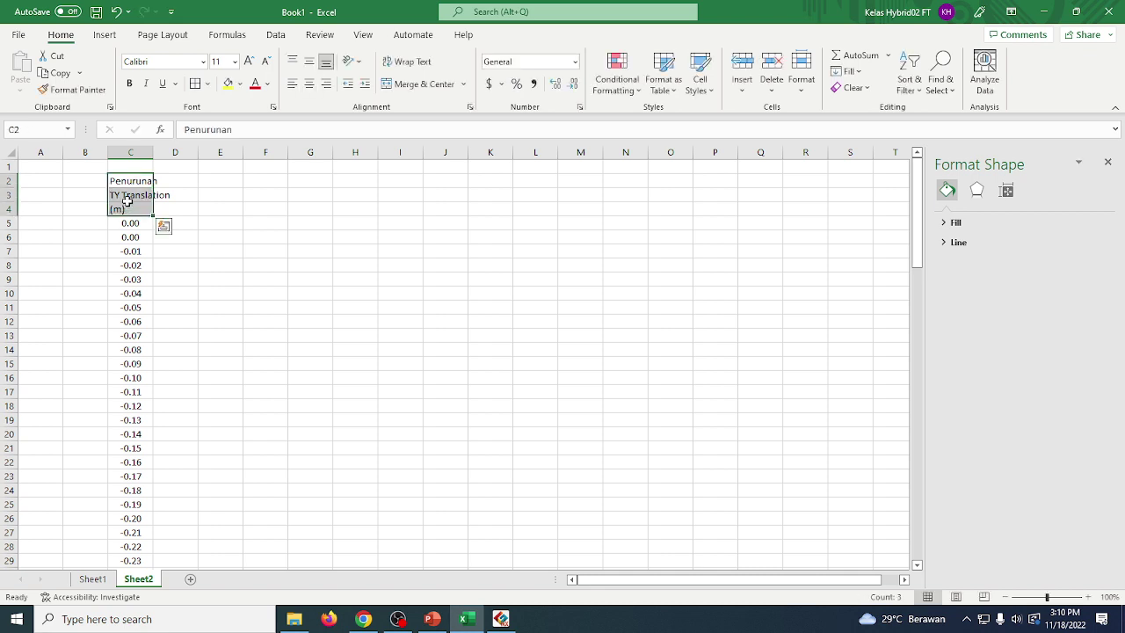
pyautogui.click(310, 85)
pyautogui.click(179, 292)
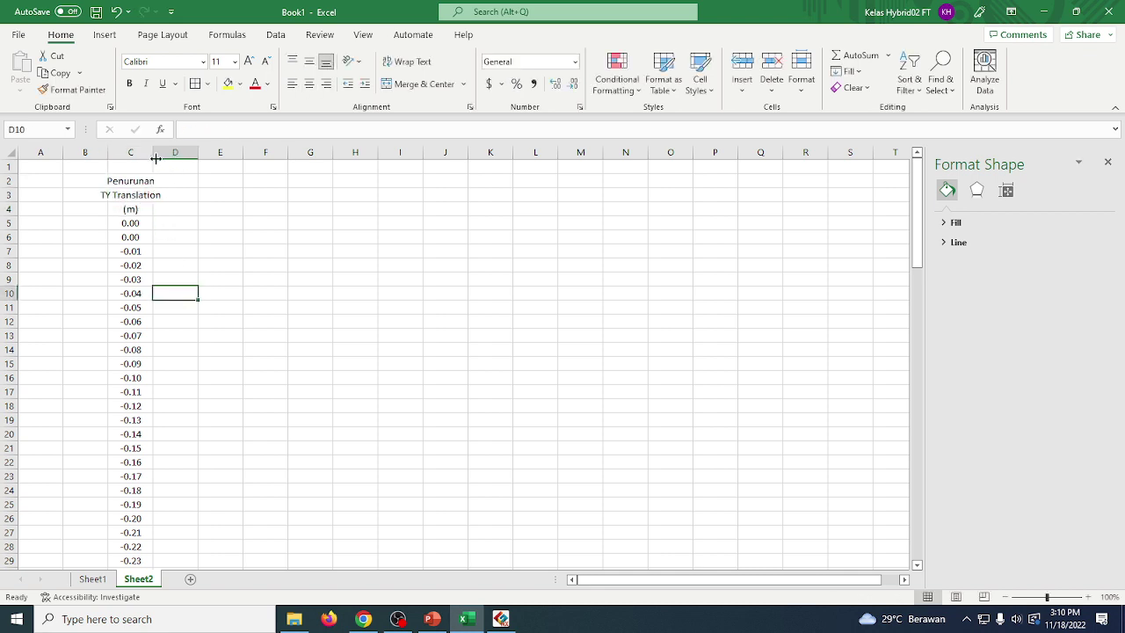
pyautogui.moveTo(154, 153); pyautogui.dragTo(178, 153)
pyautogui.click(200, 224)
# Enter the headers Tegangan, SYY Total and (kN/m2) in cells D2 to D4 and slightly widen column D.
pyautogui.click(197, 182)
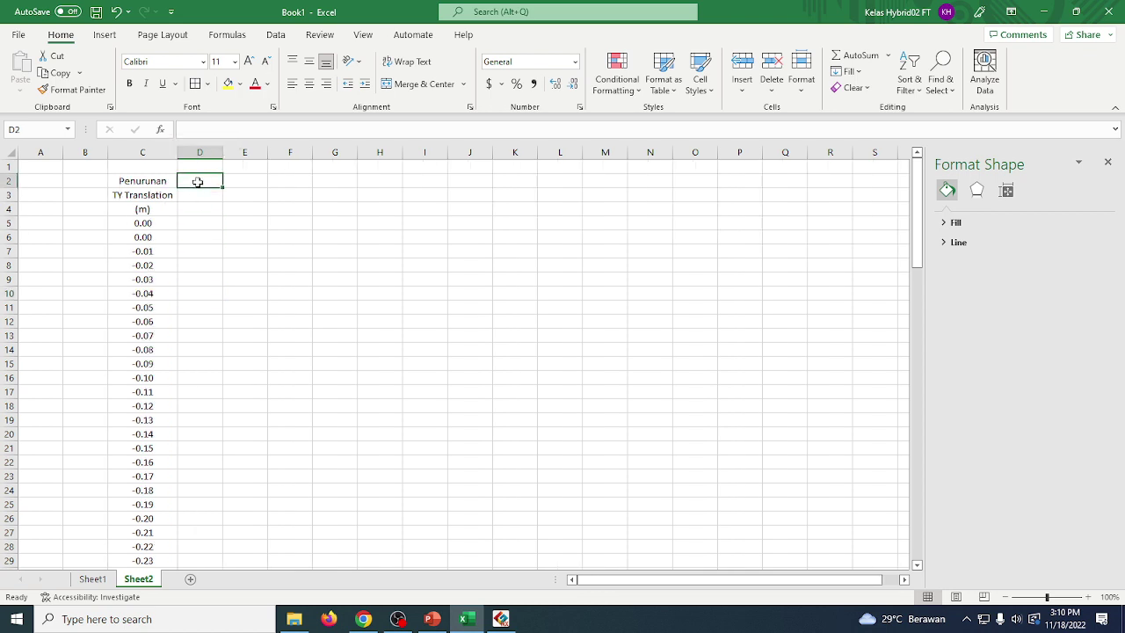
pyautogui.write('Tegangan')
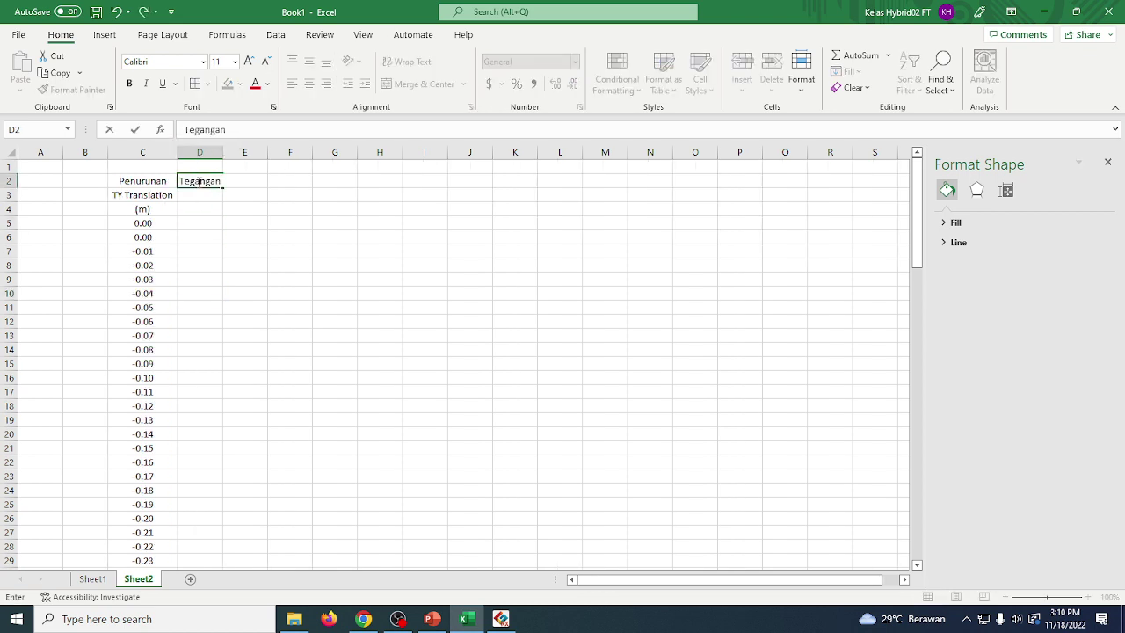
pyautogui.press('Return')
pyautogui.write('SYY')
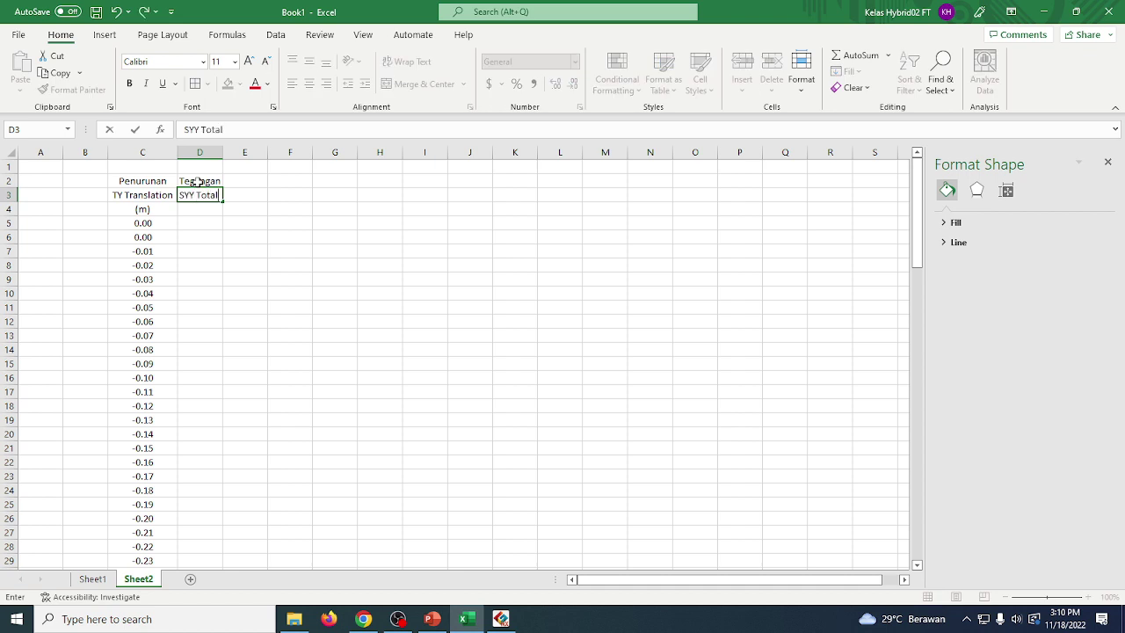
pyautogui.write(' Total')
pyautogui.press('Return')
pyautogui.write('(kN/m2')
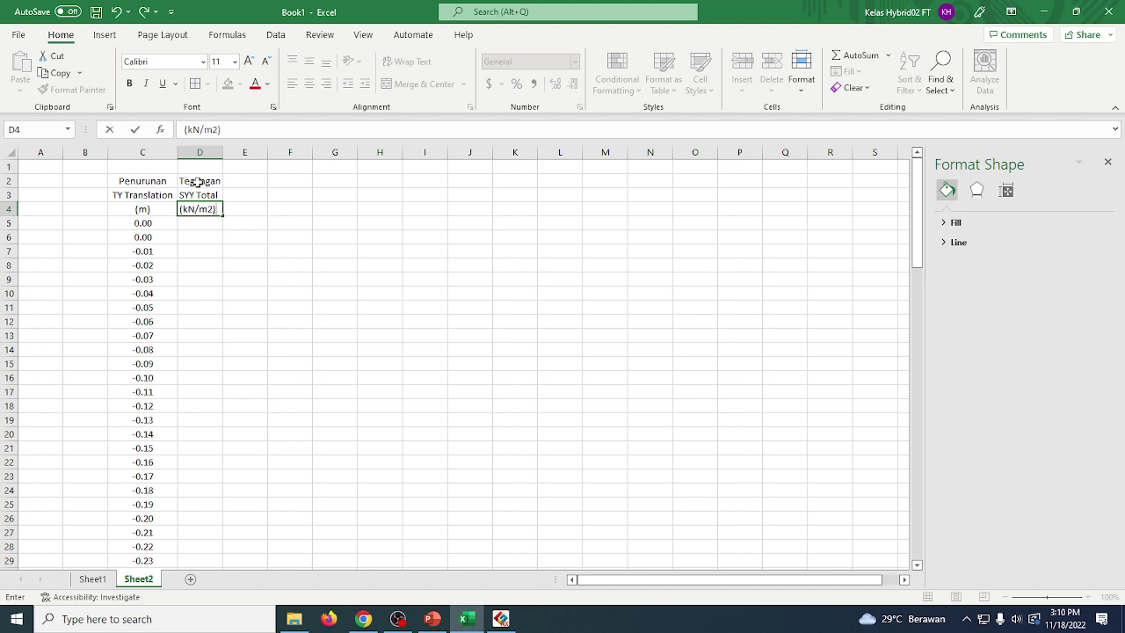
pyautogui.press('Return')
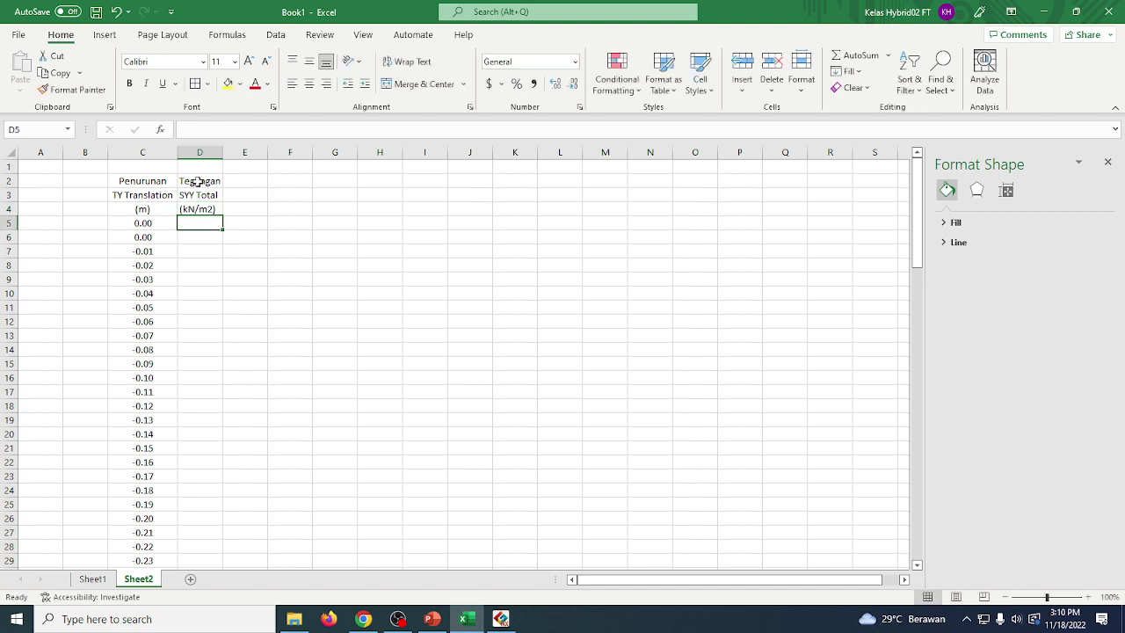
pyautogui.moveTo(222, 152); pyautogui.dragTo(233, 152)
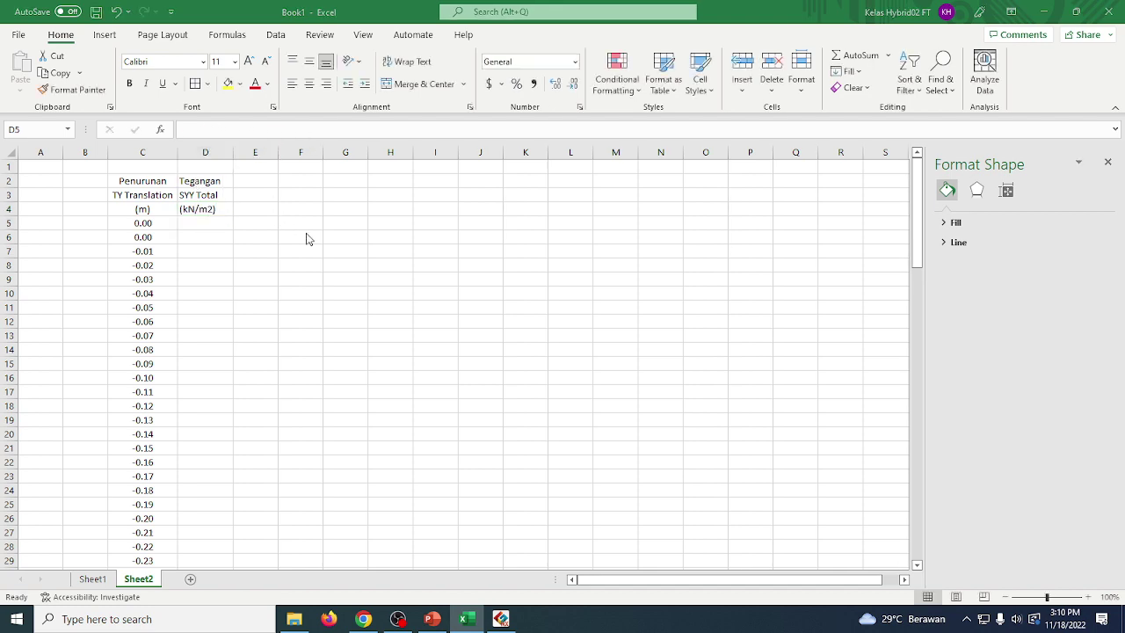
# Switch to GTS NX and extract the Plane Strain Stresses result S-YY TOTAL for node 21 into a table.
pyautogui.hotkey('alt', 'Tab')
pyautogui.click(162, 187)
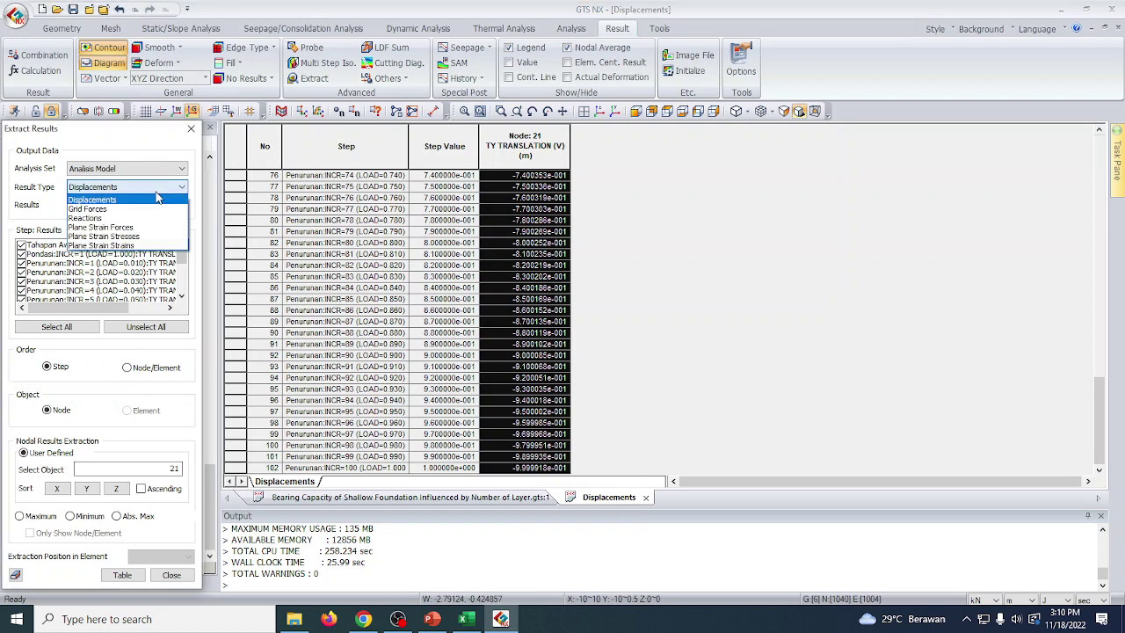
pyautogui.click(151, 238)
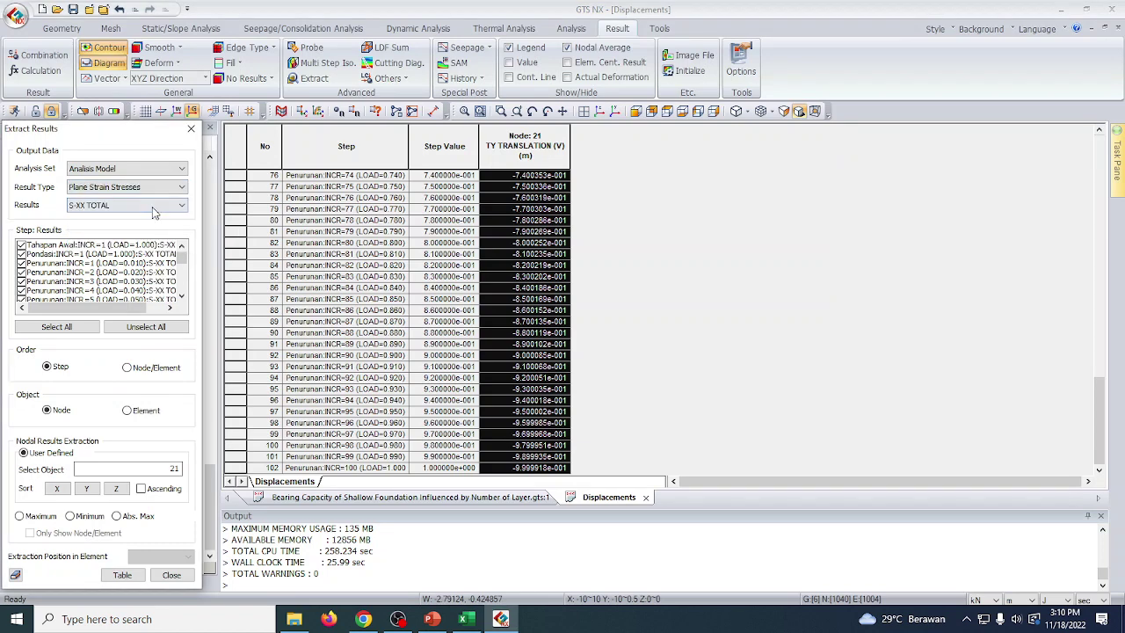
pyautogui.click(154, 205)
pyautogui.click(156, 228)
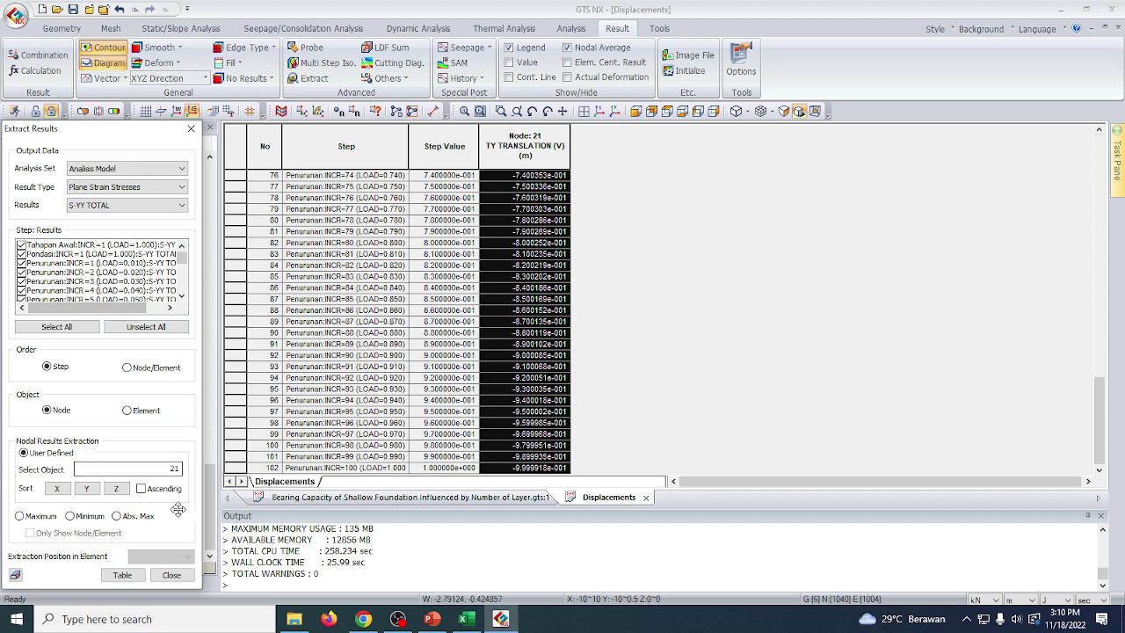
pyautogui.click(122, 574)
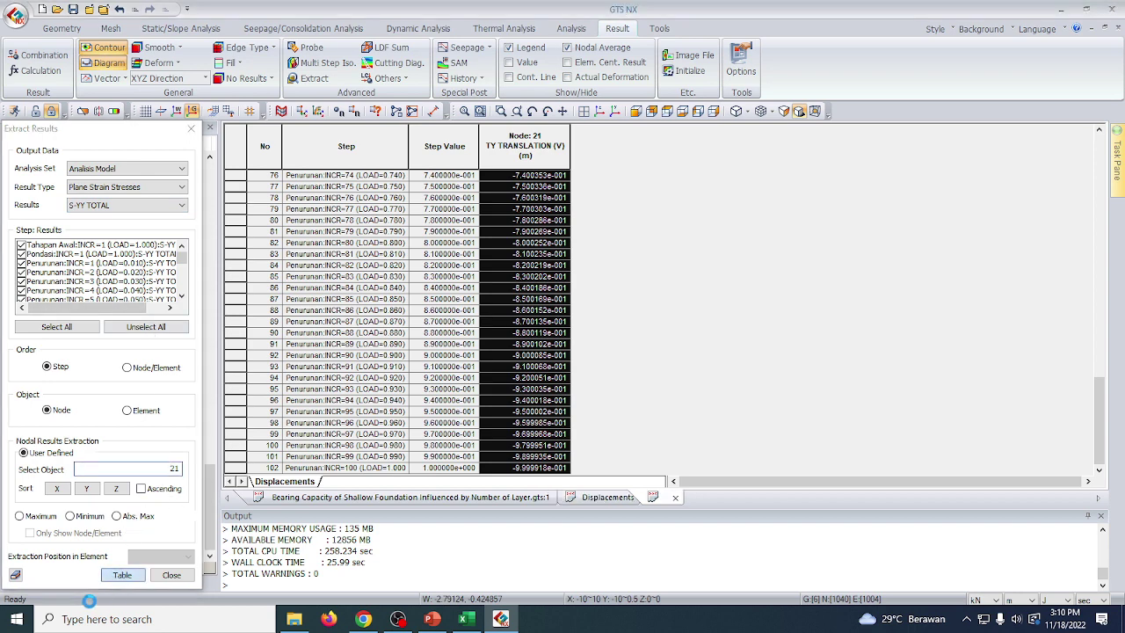
# Copy the whole S-YY TOTAL column from the results table into Sheet2 of the Excel workbook Book1, starting at cell D5.
pyautogui.moveTo(537, 180); pyautogui.dragTo(536, 482)
pyautogui.click(465, 619)
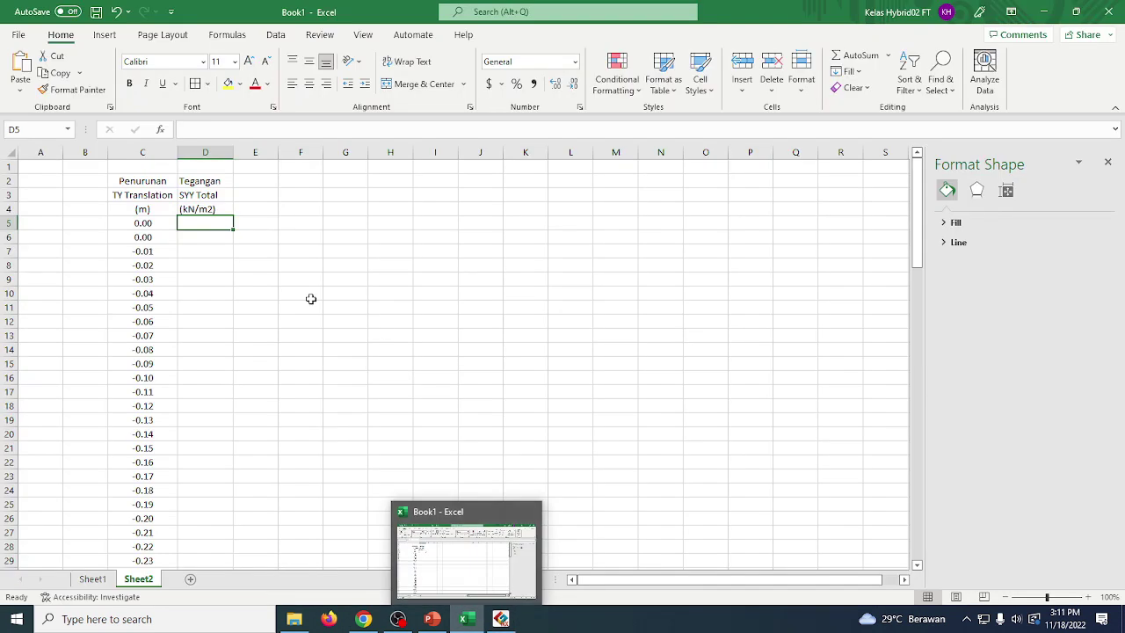
pyautogui.hotkey('ctrl', 'v')
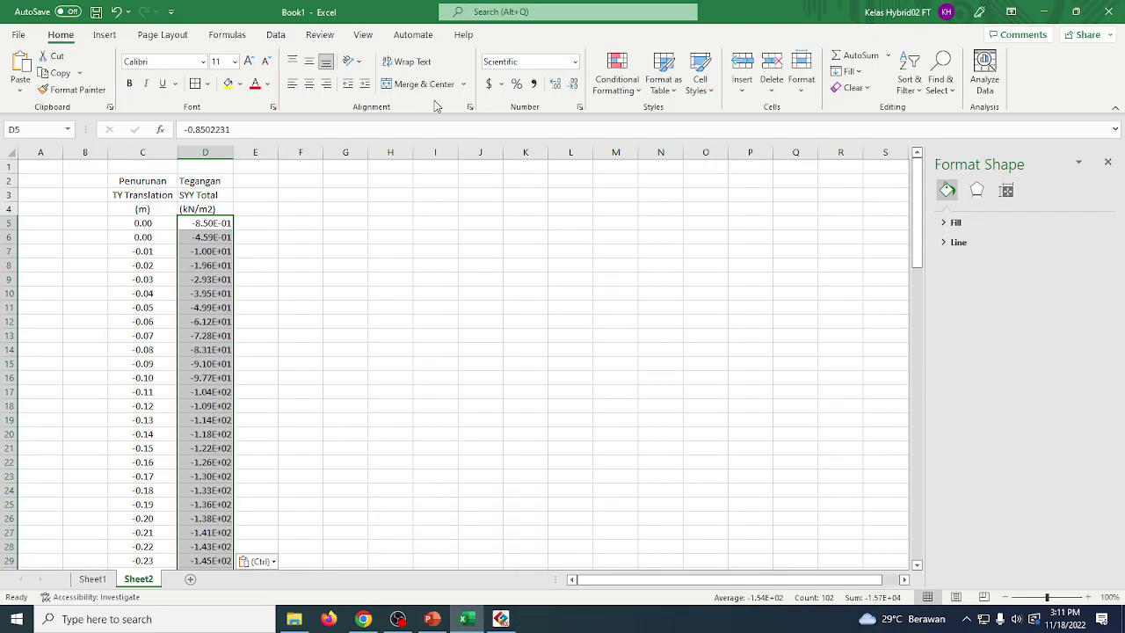
# Format the pasted stress values in column D as Number and centre them and the headers in D2:D4 horizontally.
pyautogui.click(578, 62)
pyautogui.click(513, 119)
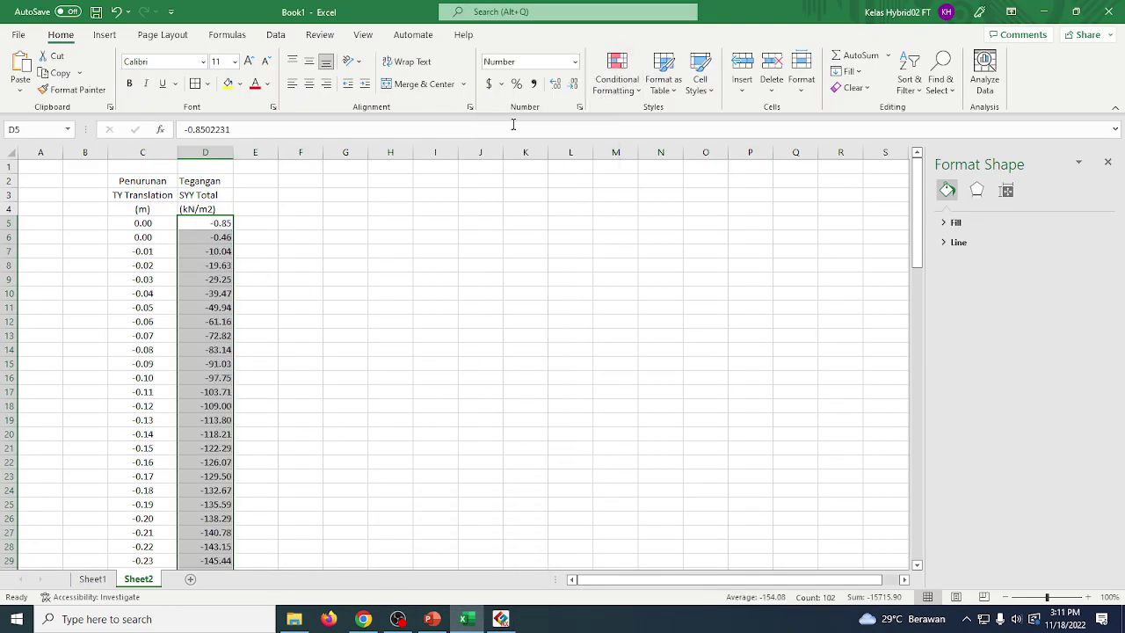
pyautogui.click(309, 84)
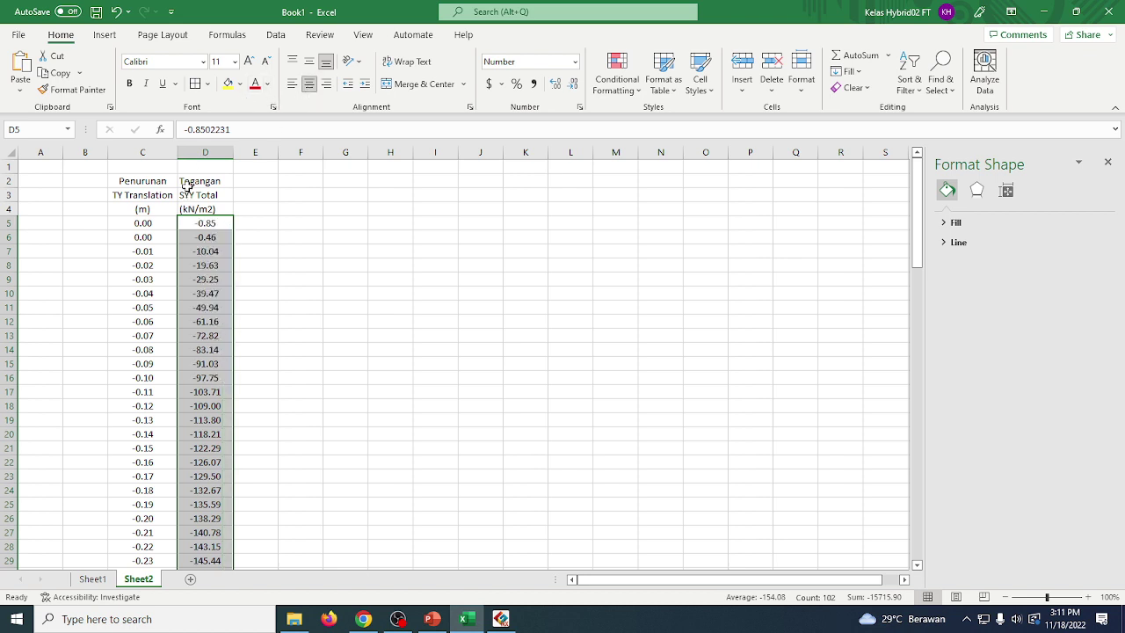
pyautogui.moveTo(186, 186); pyautogui.dragTo(200, 209)
pyautogui.click(310, 84)
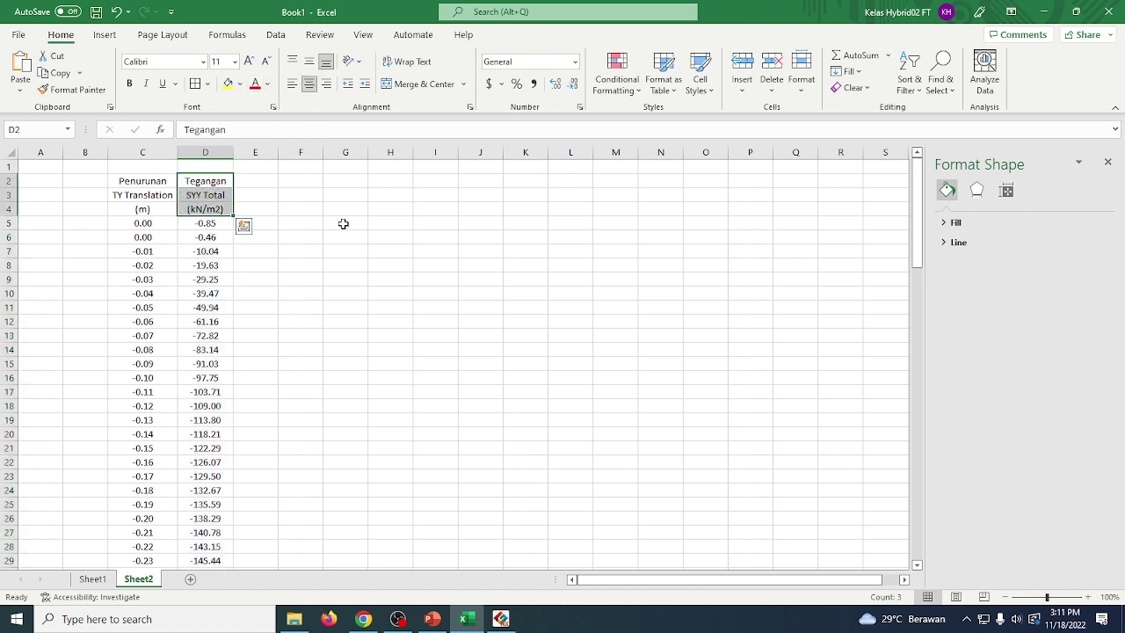
pyautogui.click(350, 249)
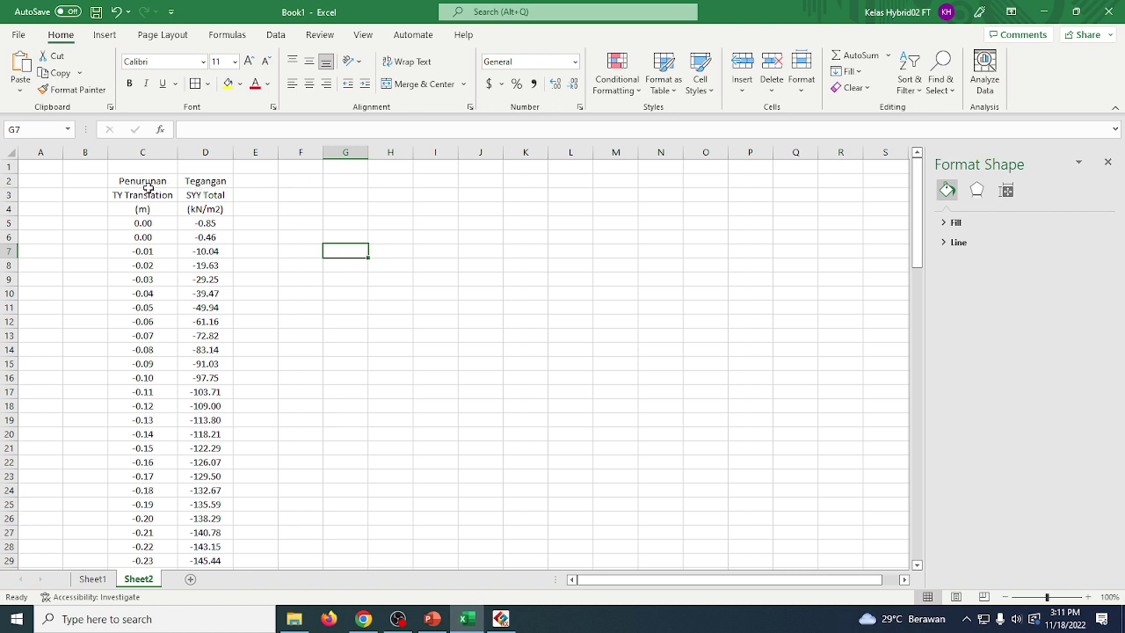
# Copy the headers of both columns from C2:D4 to the block starting at cell F3.
pyautogui.moveTo(148, 187); pyautogui.dragTo(207, 209)
pyautogui.hotkey('ctrl', 'c')
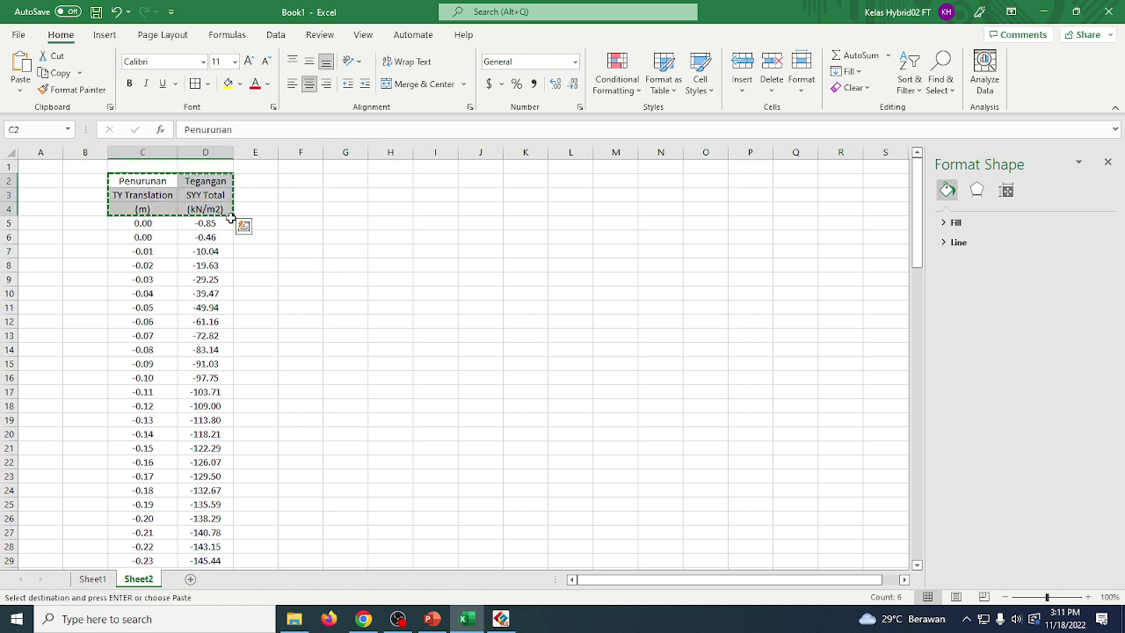
pyautogui.click(299, 190)
pyautogui.hotkey('ctrl', 'v')
pyautogui.click(390, 334)
pyautogui.press('Escape')
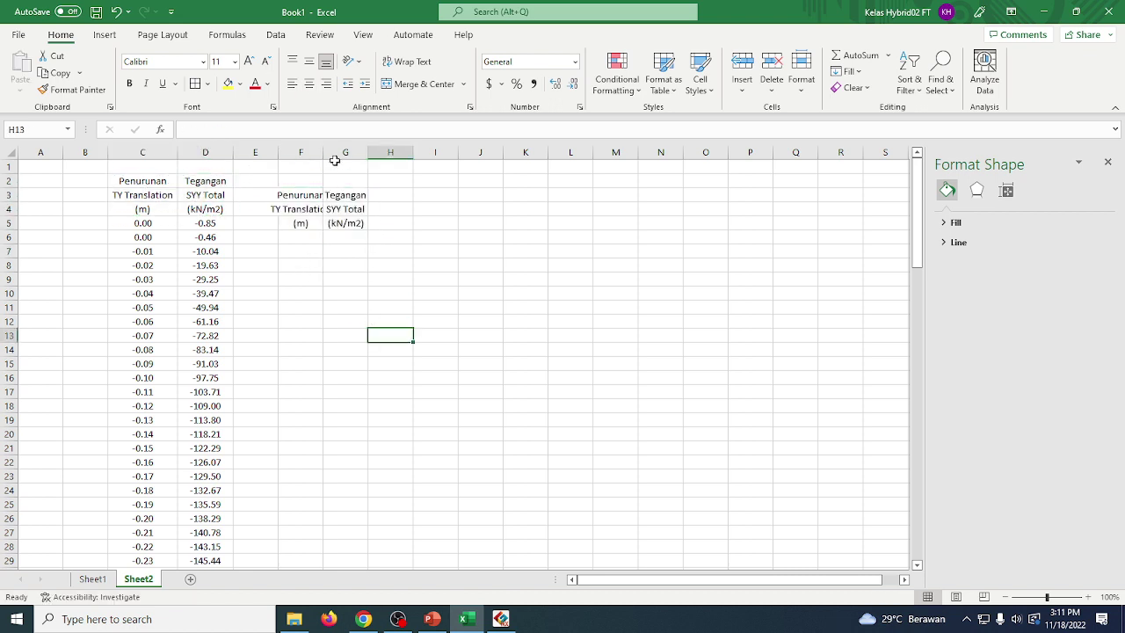
# Widen columns F and G to fit the copied headers and move the header block up one row to F2:G4.
pyautogui.moveTo(322, 157); pyautogui.dragTo(410, 156)
pyautogui.click(322, 306)
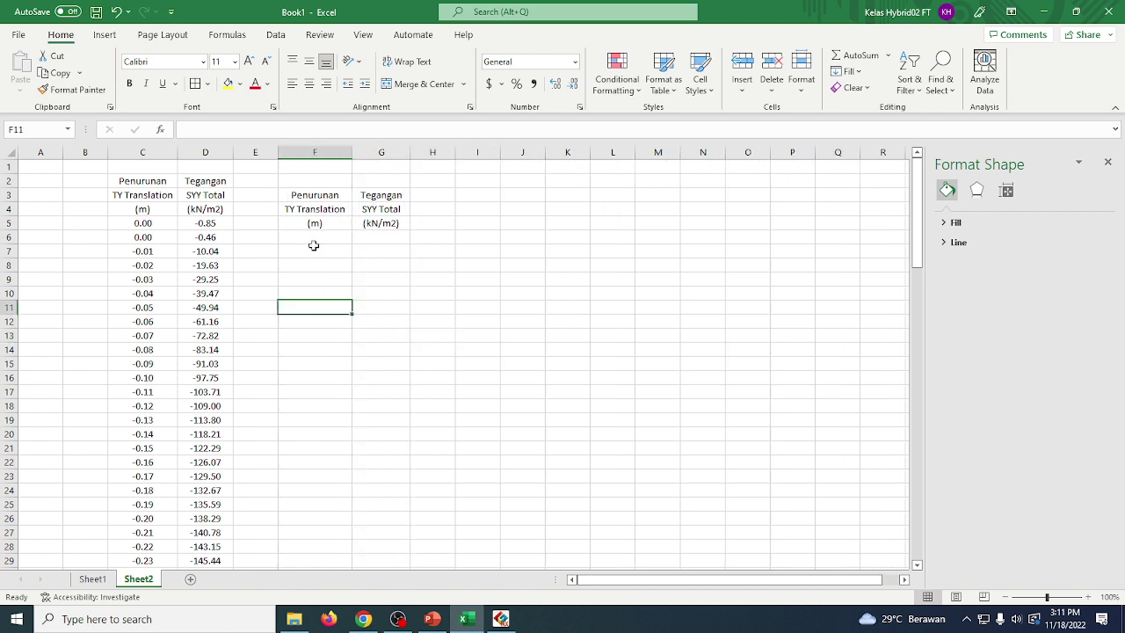
pyautogui.click(313, 237)
pyautogui.moveTo(314, 194); pyautogui.dragTo(366, 180)
# Enter the formula =ABS(C5) in cell F5 to get the absolute settlement value.
pyautogui.click(331, 224)
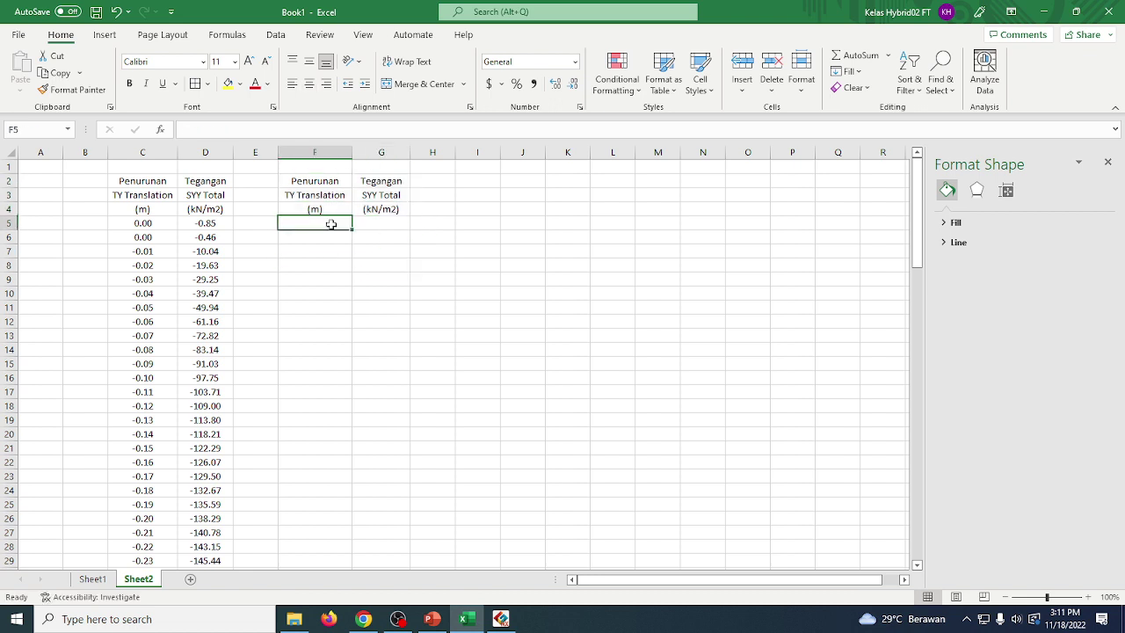
pyautogui.write('=abs(')
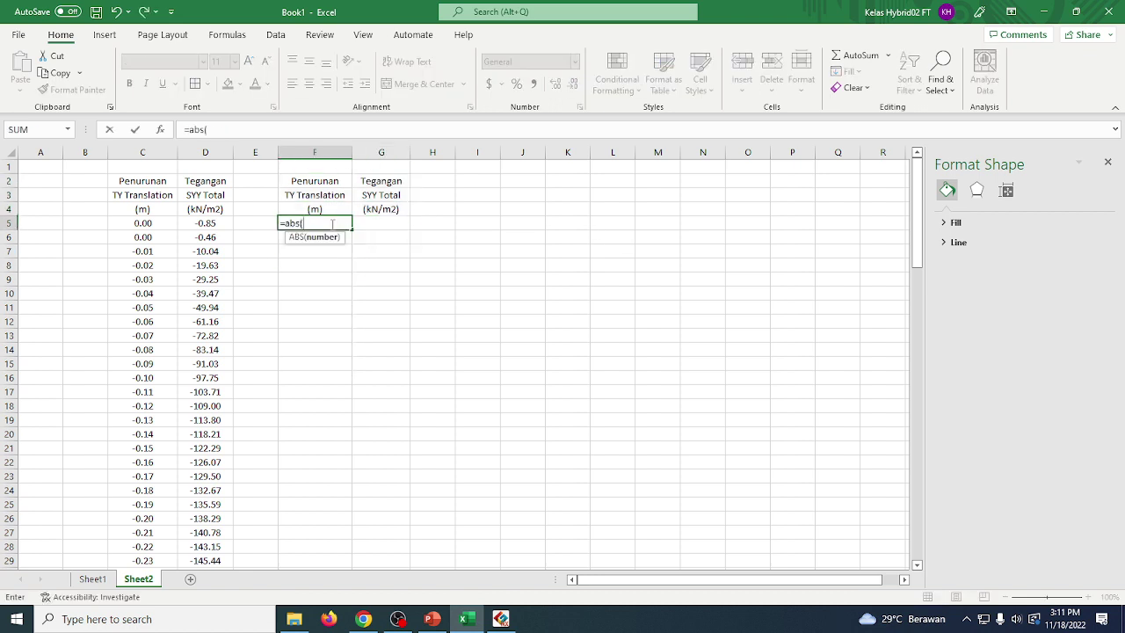
pyautogui.click(129, 223)
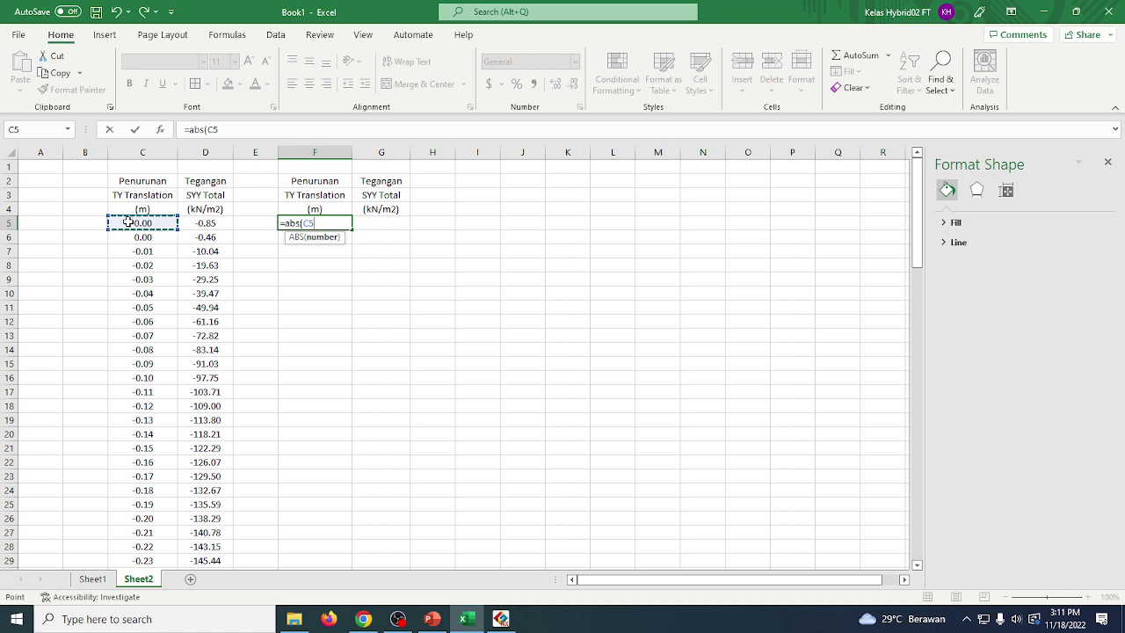
pyautogui.write(')+')
pyautogui.press('Return')
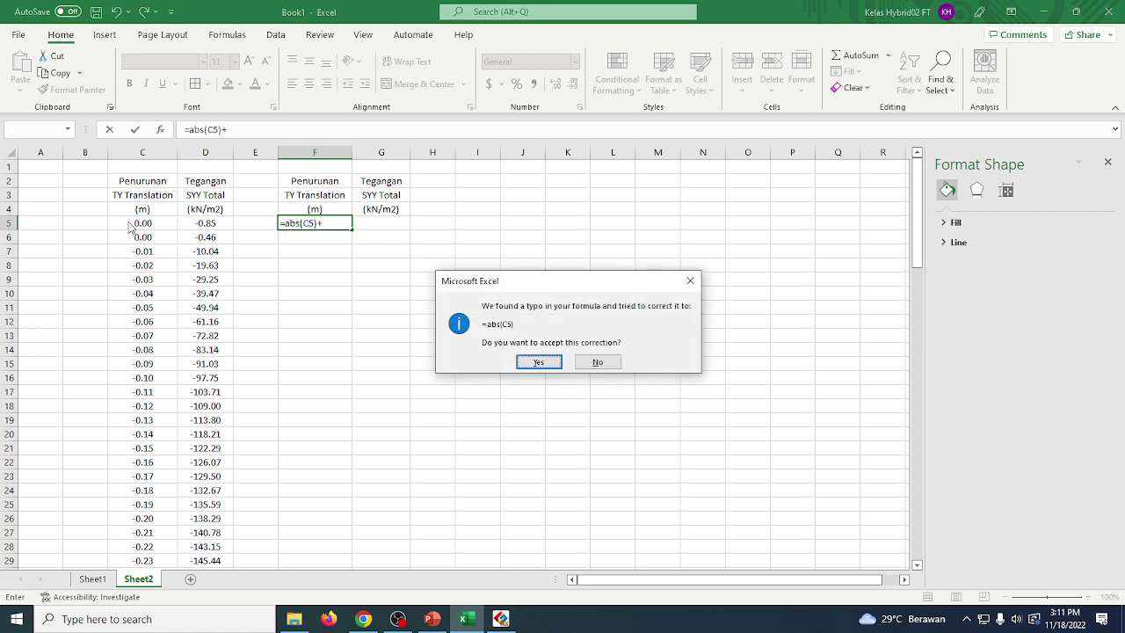
pyautogui.click(597, 361)
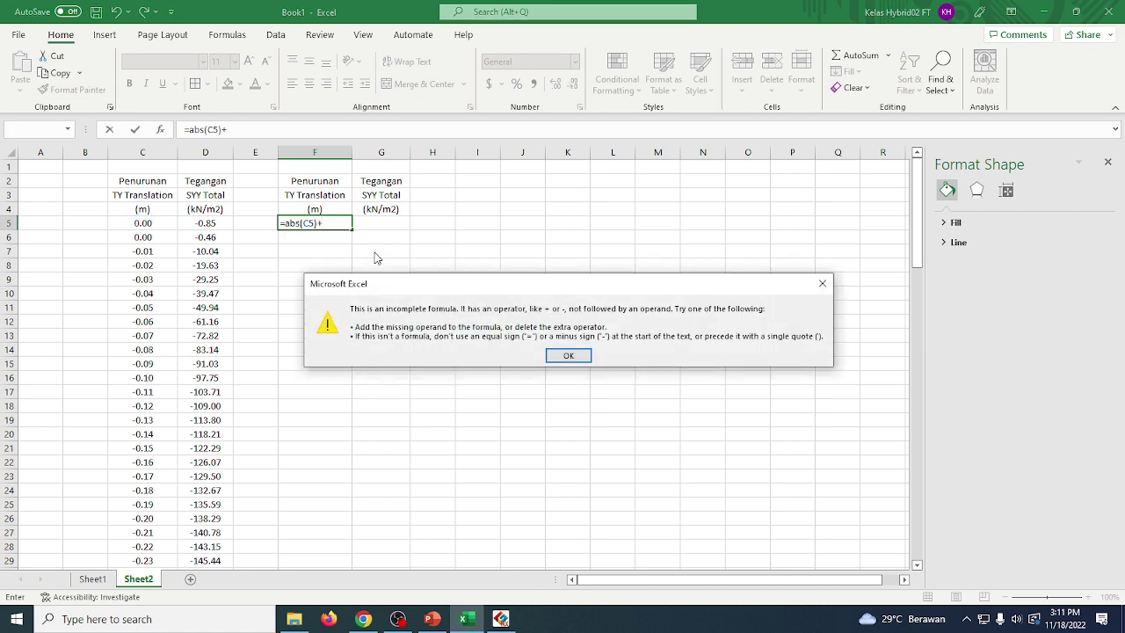
pyautogui.click(568, 356)
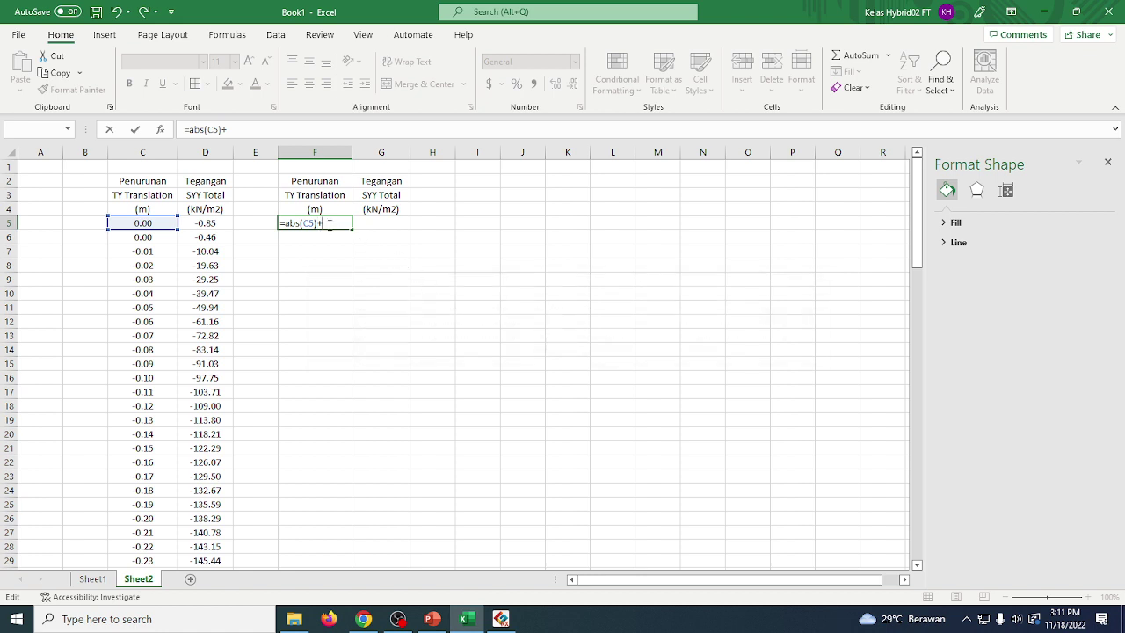
pyautogui.press('Return')
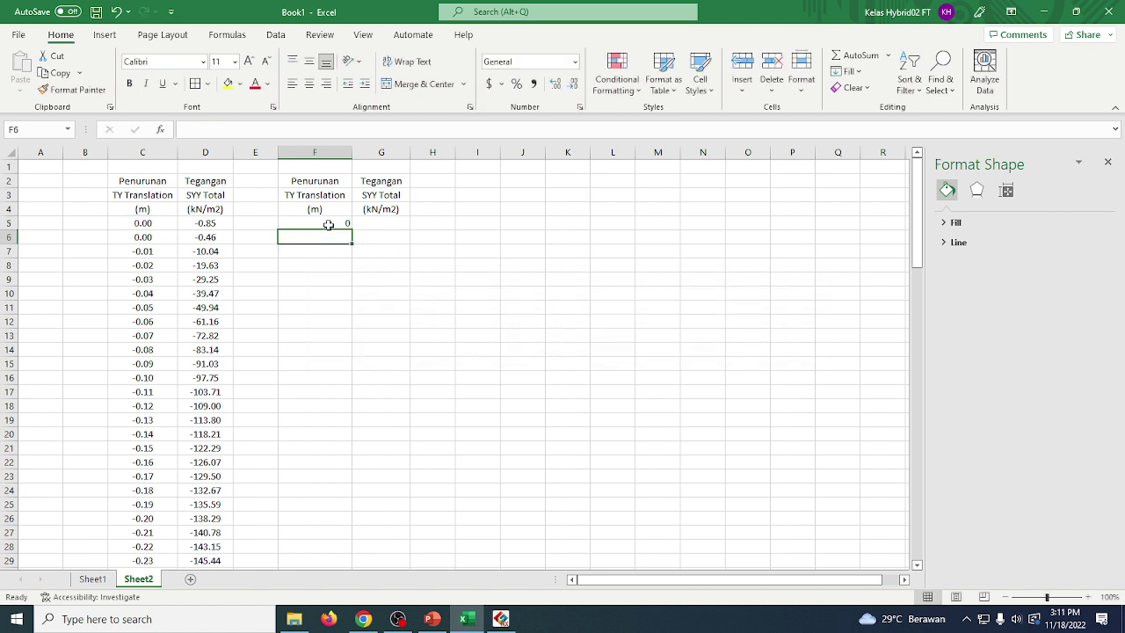
# Fill the absolute-value formula from F5 down to F106 and format the filled cells as Number.
pyautogui.click(328, 225)
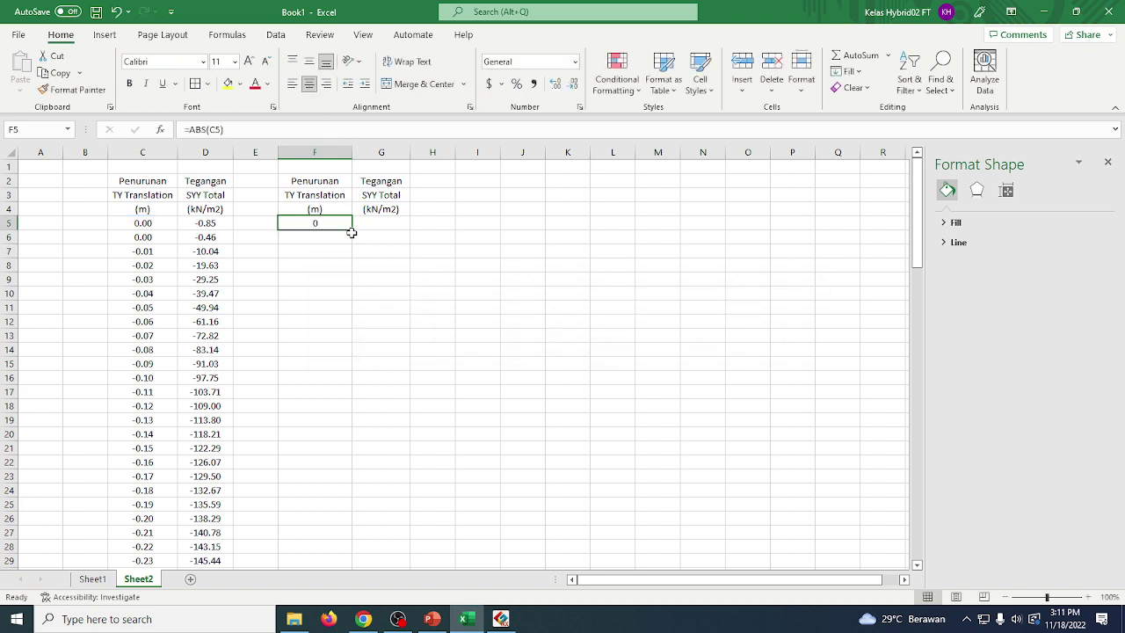
pyautogui.moveTo(351, 232); pyautogui.dragTo(337, 501)
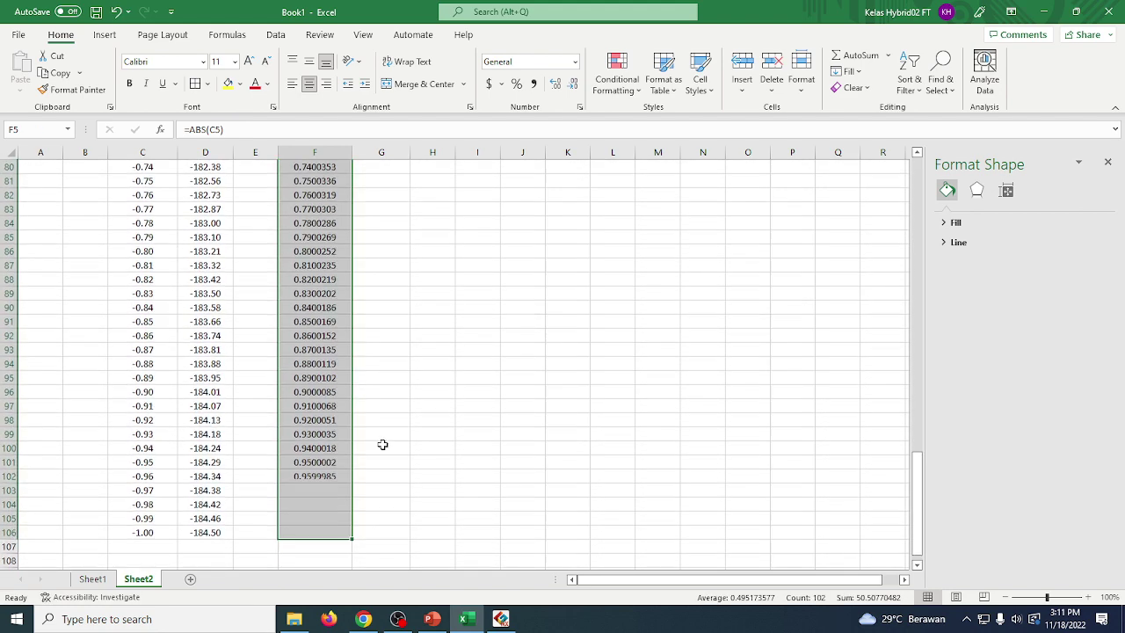
pyautogui.scroll(20, 383, 445)
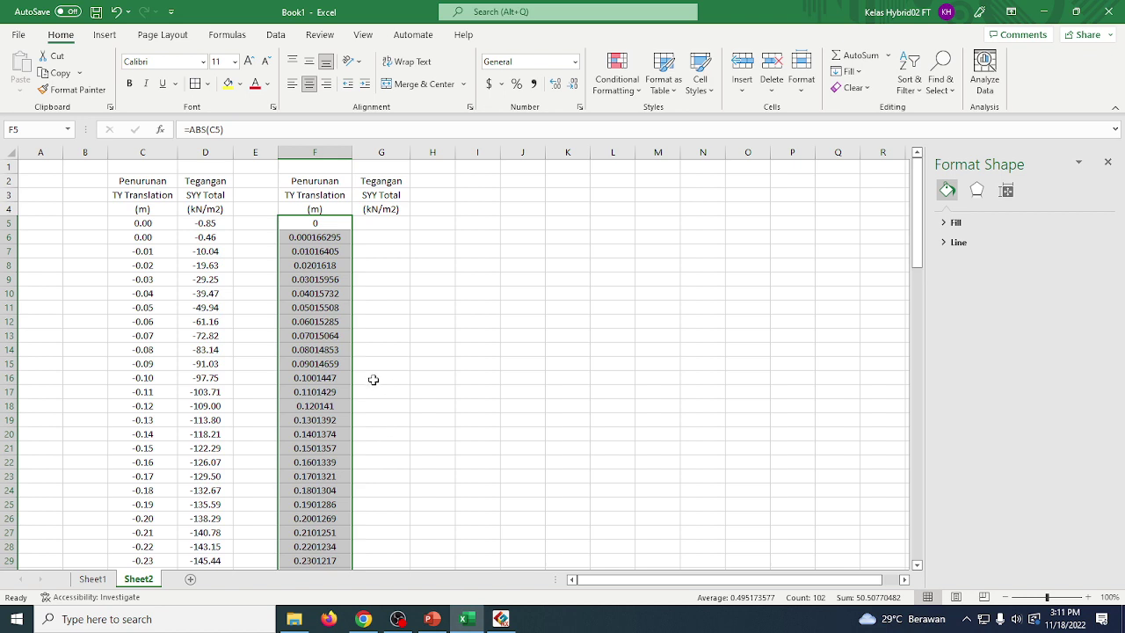
pyautogui.click(575, 62)
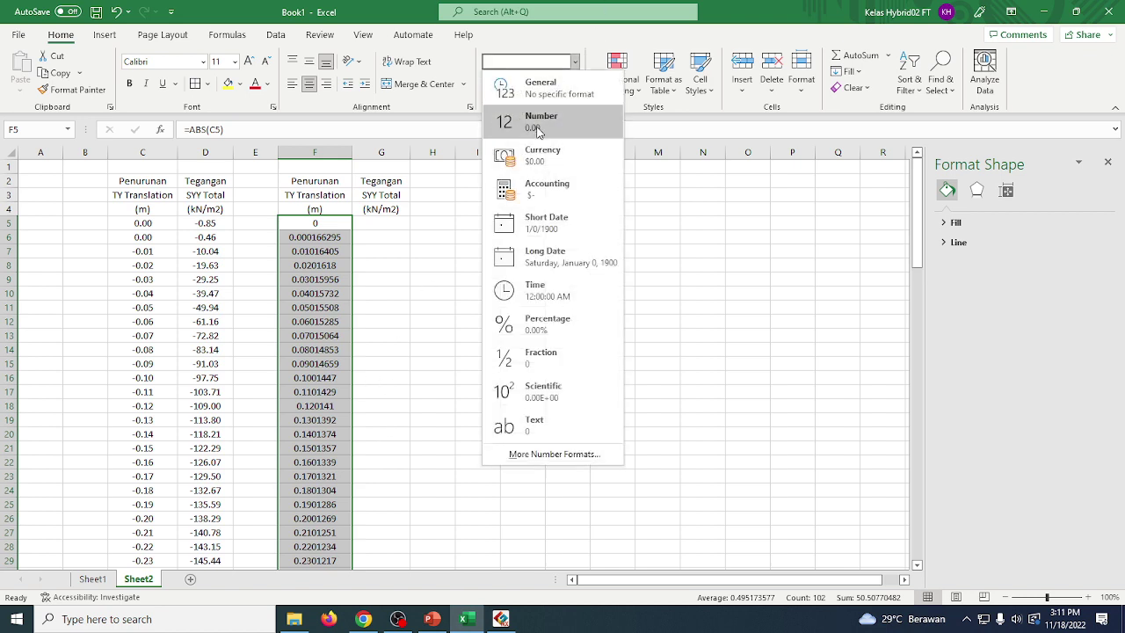
pyautogui.click(536, 115)
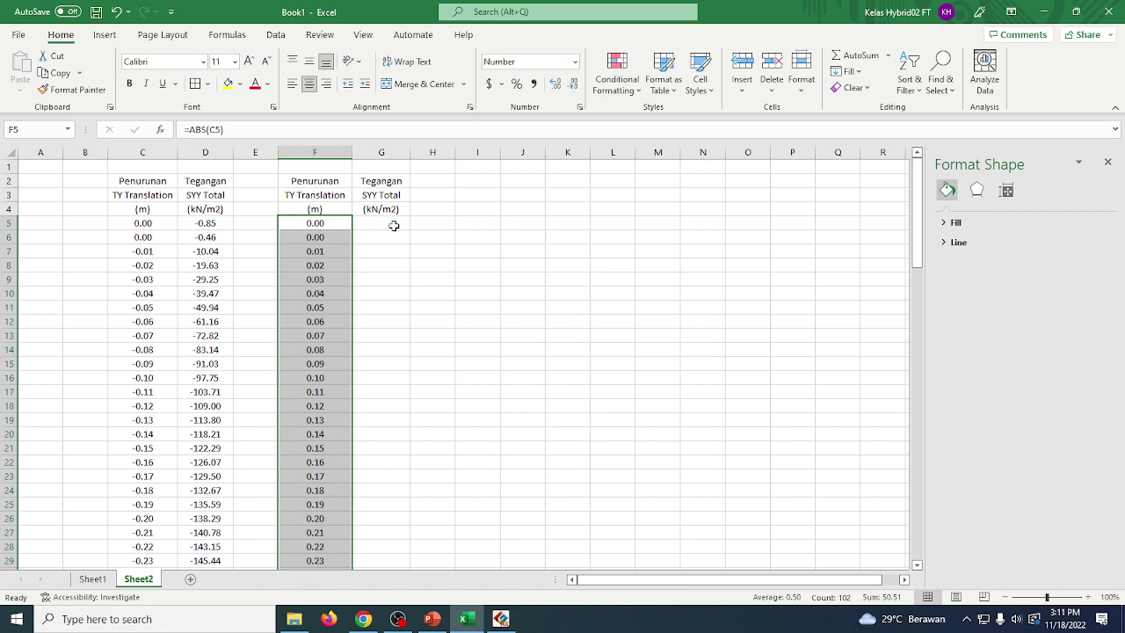
# Copy the absolute-value formula from F5 into G5 and fill it down the stress column alongside the settlement data.
pyautogui.click(355, 227)
pyautogui.click(343, 225)
pyautogui.moveTo(352, 229); pyautogui.dragTo(406, 228)
pyautogui.click(404, 226)
pyautogui.doubleClick(410, 230)
pyautogui.click(553, 252)
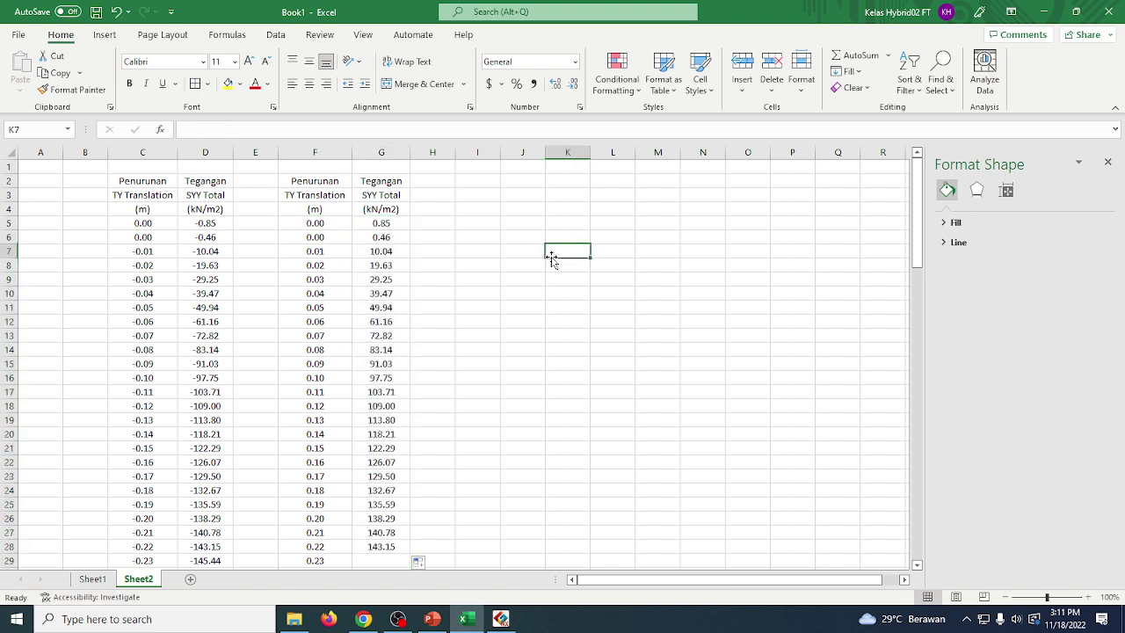
pyautogui.click(444, 264)
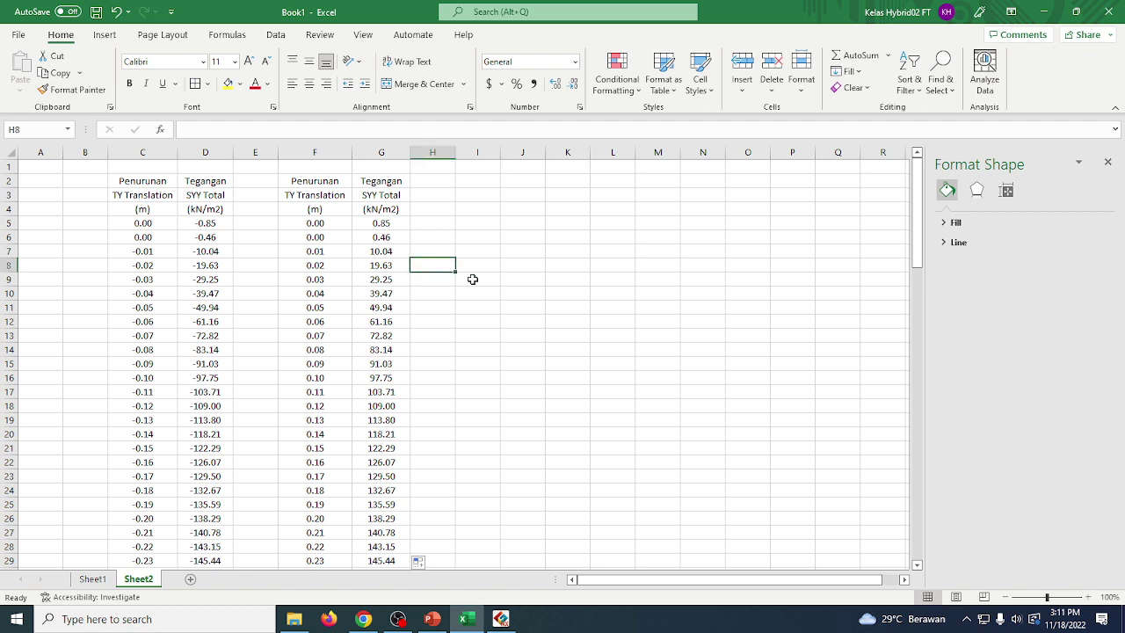
# Enter the label "Perbaikan 0.8" in cell G1 above the absolute stress header.
pyautogui.click(473, 279)
pyautogui.click(419, 211)
pyautogui.click(391, 180)
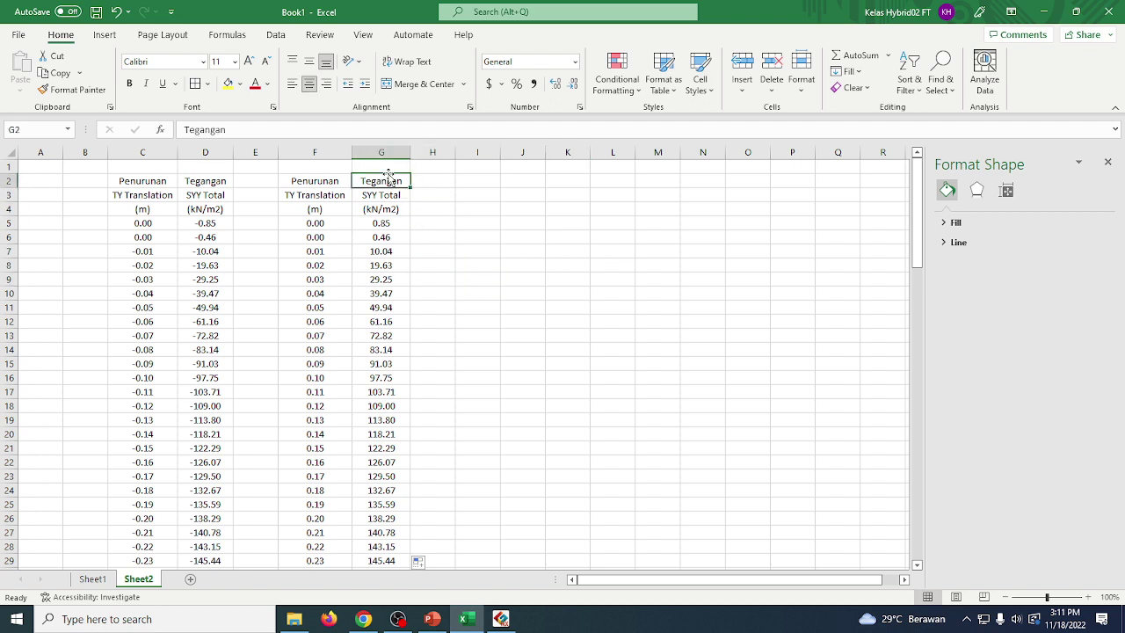
pyautogui.click(392, 164)
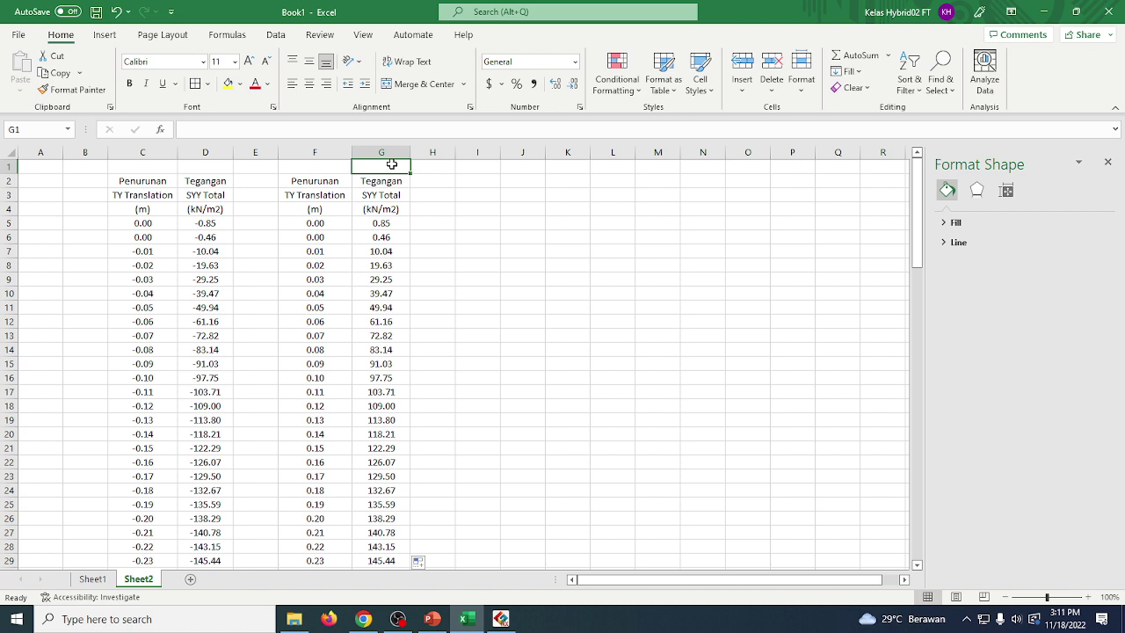
pyautogui.write('Perbai')
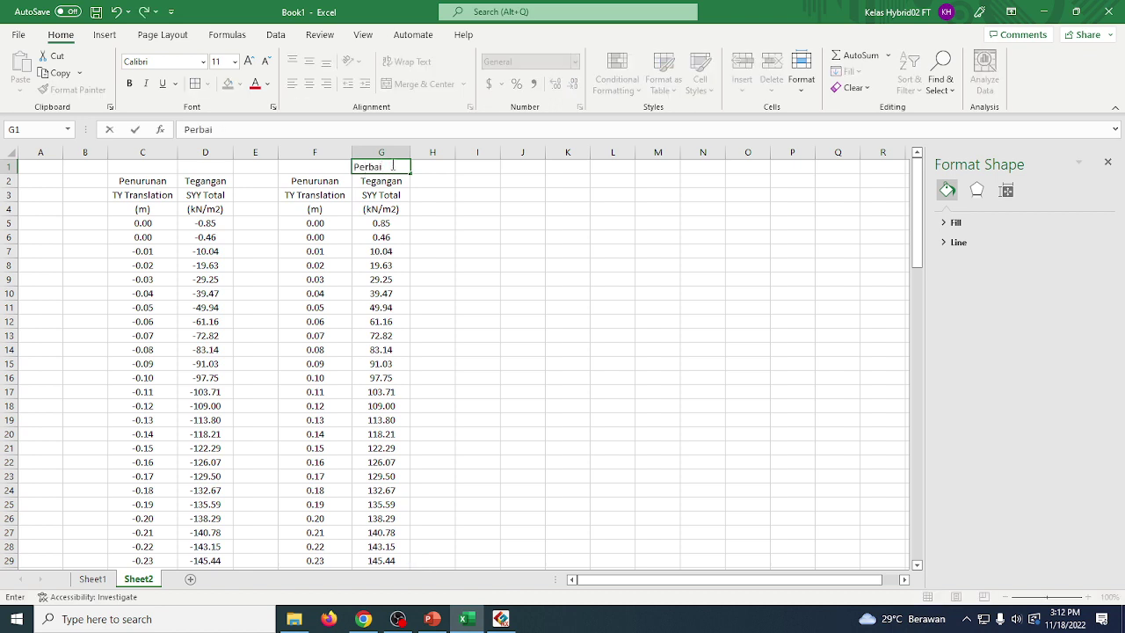
pyautogui.write('kan 0.8')
pyautogui.press('Return')
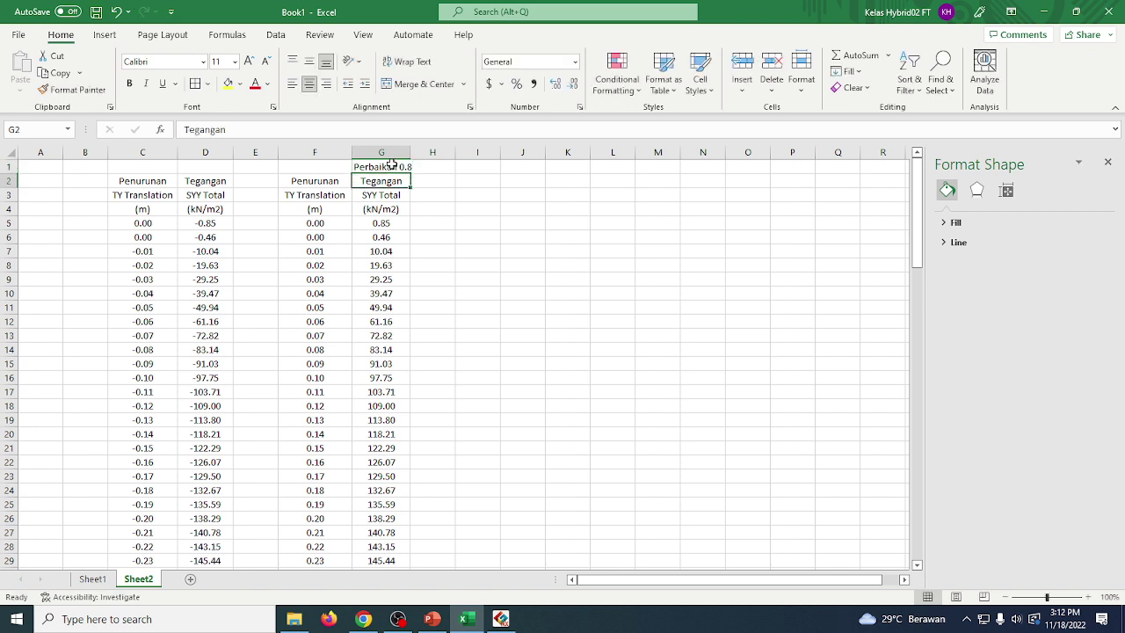
# Widen column G and extend the label in G1 to "Perbaikan 0.8 m".
pyautogui.click(394, 165)
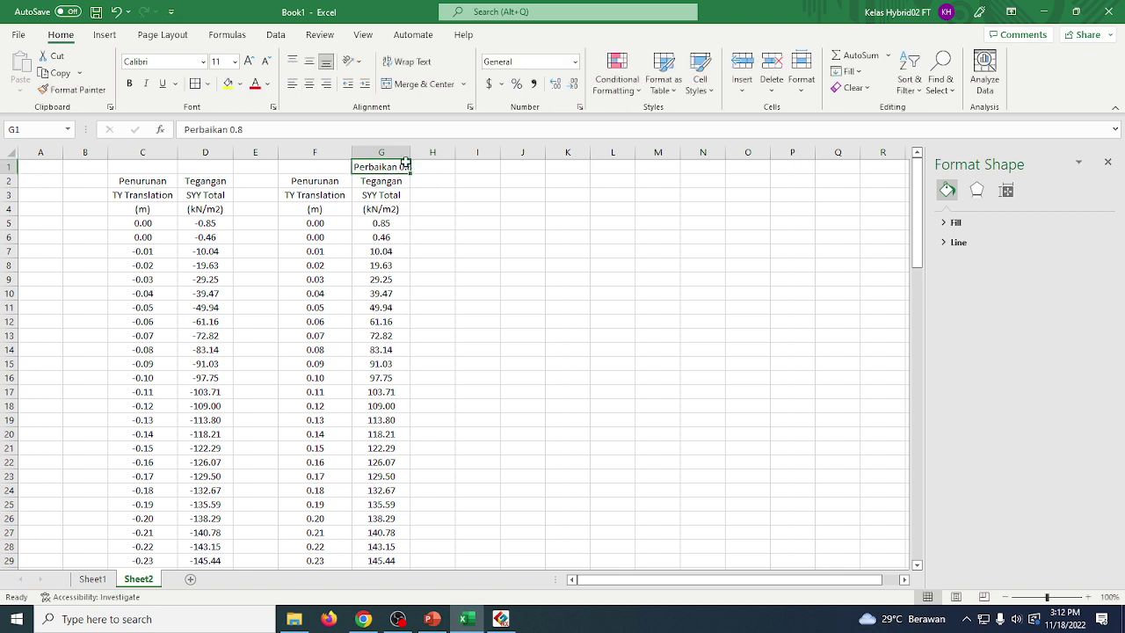
pyautogui.moveTo(409, 152); pyautogui.dragTo(437, 152)
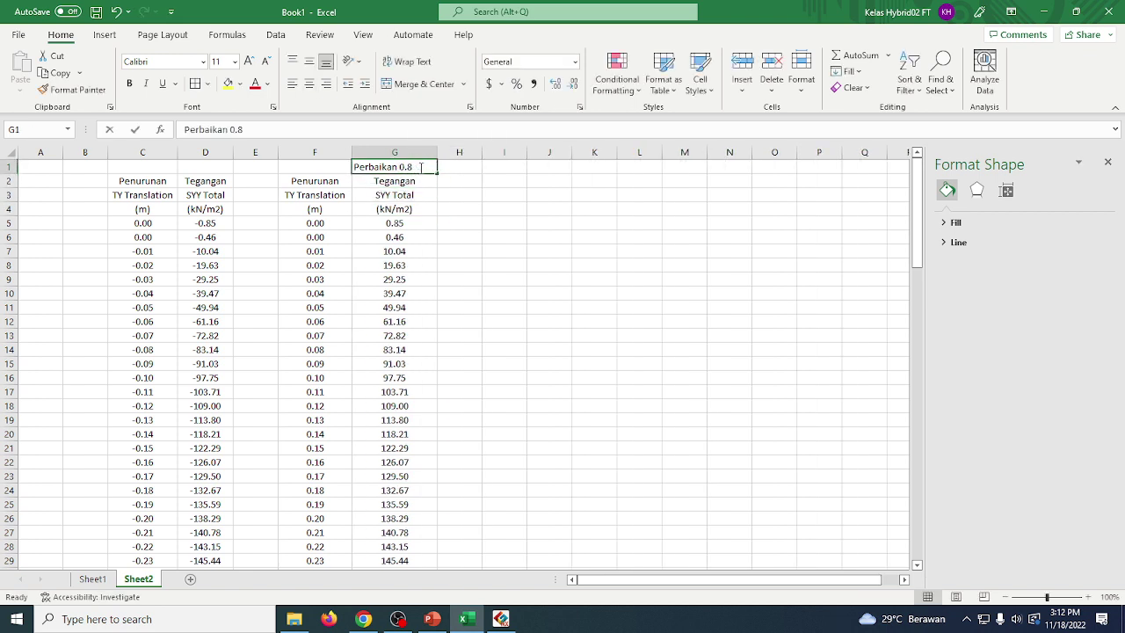
pyautogui.doubleClick(430, 168)
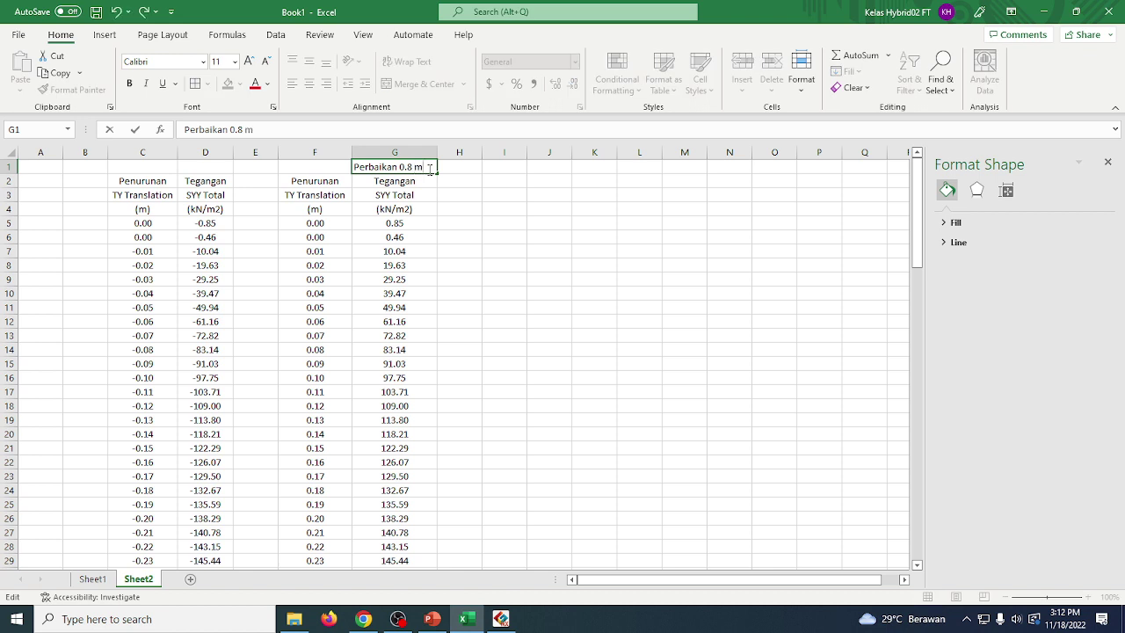
pyautogui.write('m')
pyautogui.press('Return')
# Centre the "Perbaikan 0.8 m" label in cell G1 horizontally.
pyautogui.click(492, 225)
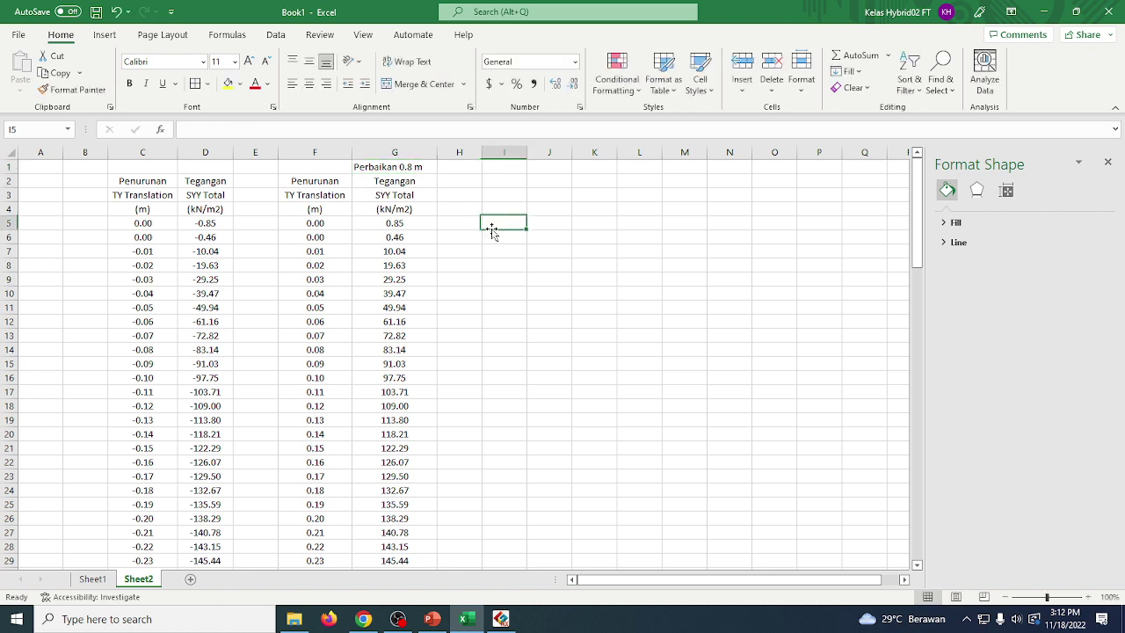
pyautogui.click(423, 169)
pyautogui.click(310, 84)
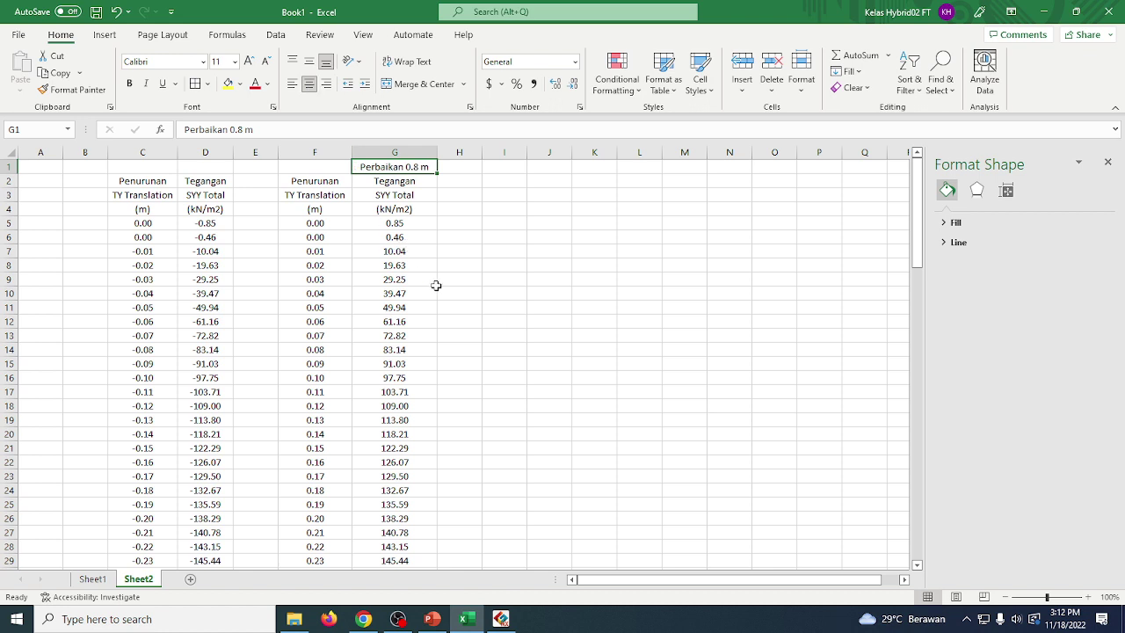
pyautogui.click(509, 277)
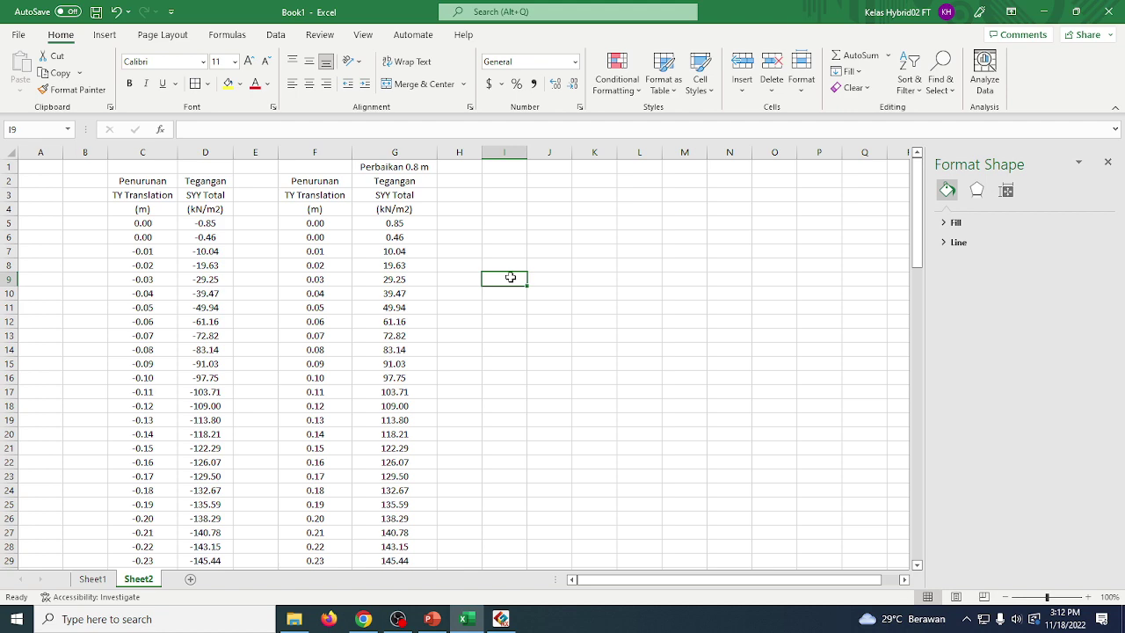
# Switch to GTS NX and show the bearing capacity model's whole mesh in front view.
pyautogui.hotkey('alt', 'Tab')
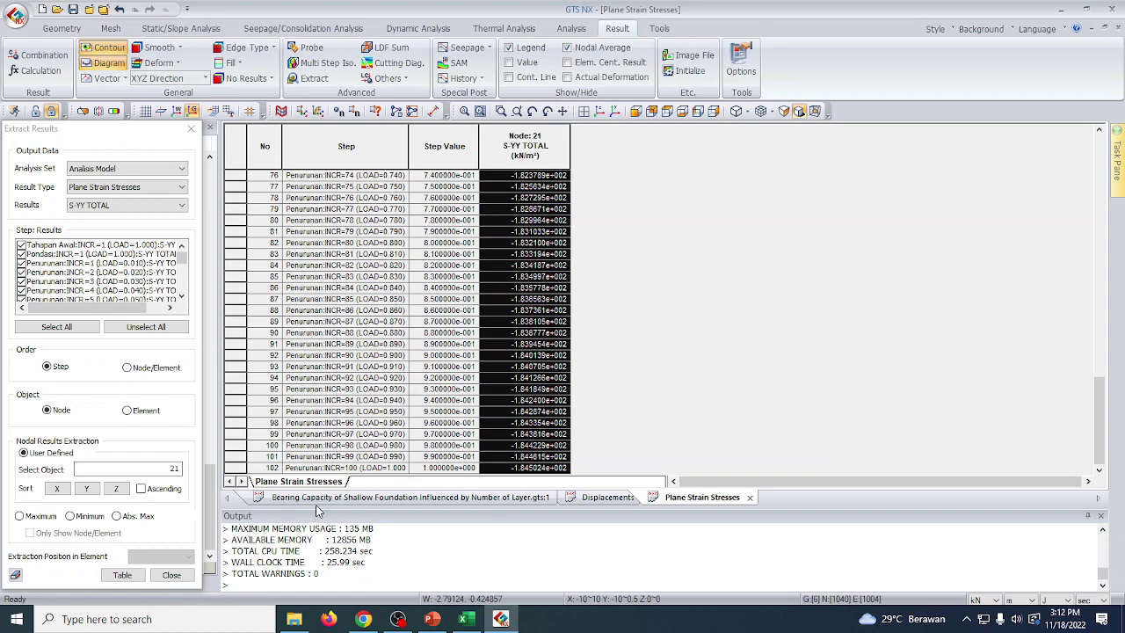
pyautogui.click(426, 497)
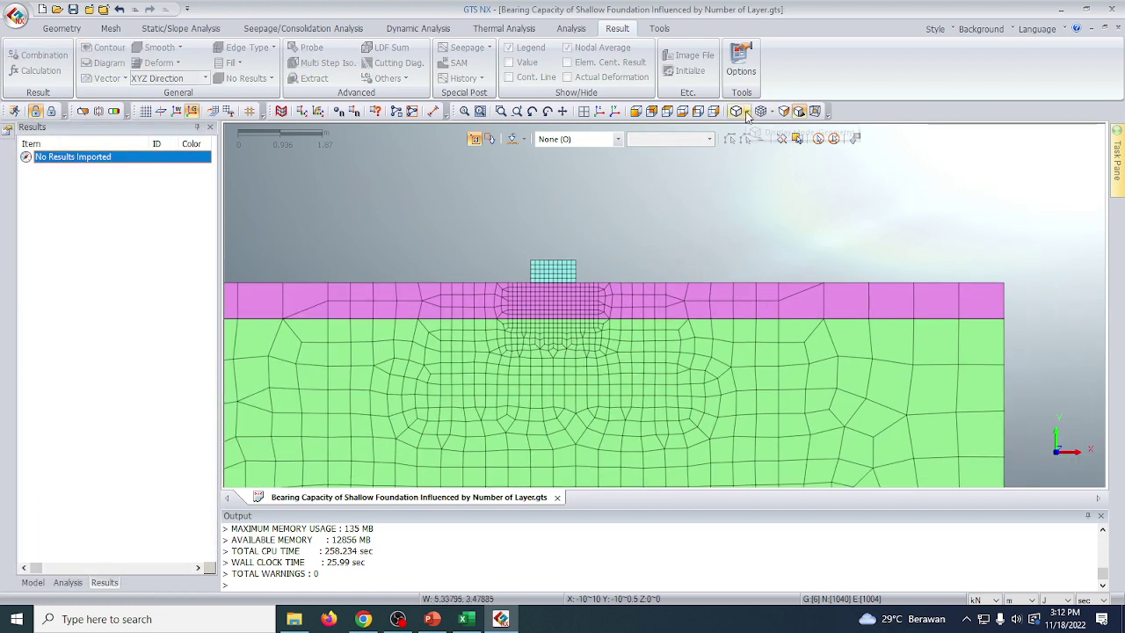
pyautogui.click(636, 112)
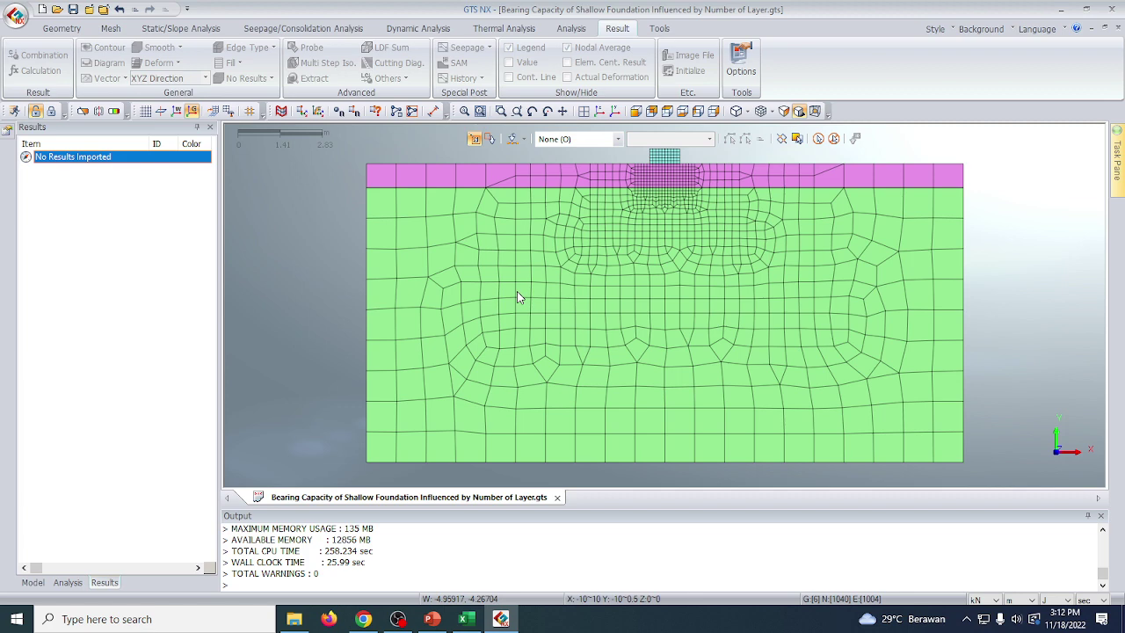
# Change the 2D property of the Lempung 0.8 mesh set's elements to 3: Lempung Bawah.
pyautogui.click(110, 28)
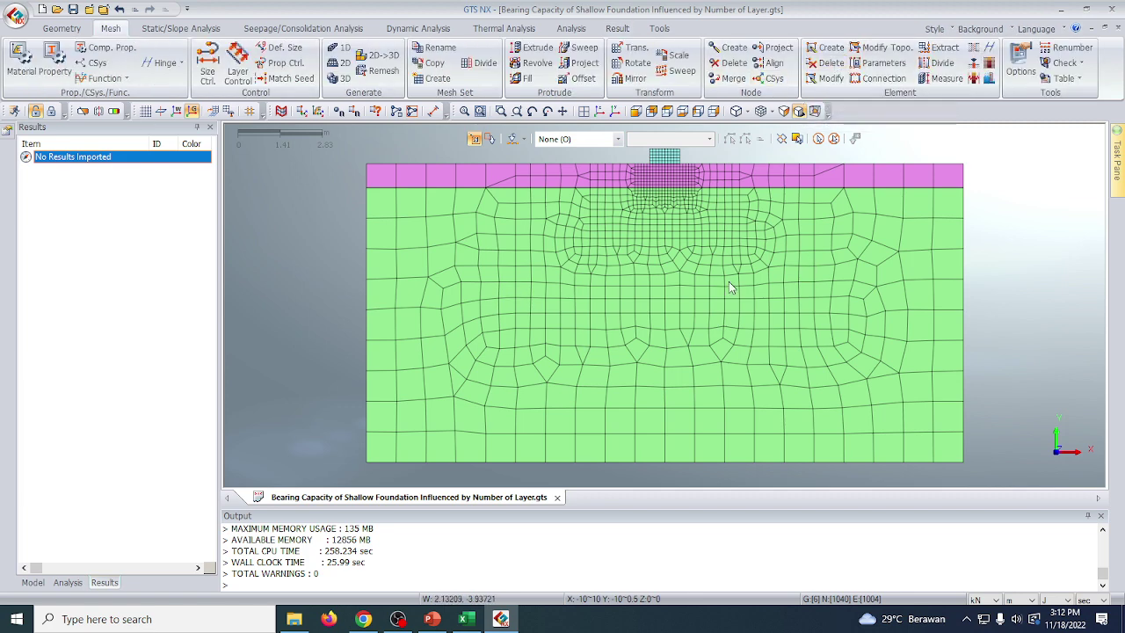
pyautogui.click(878, 62)
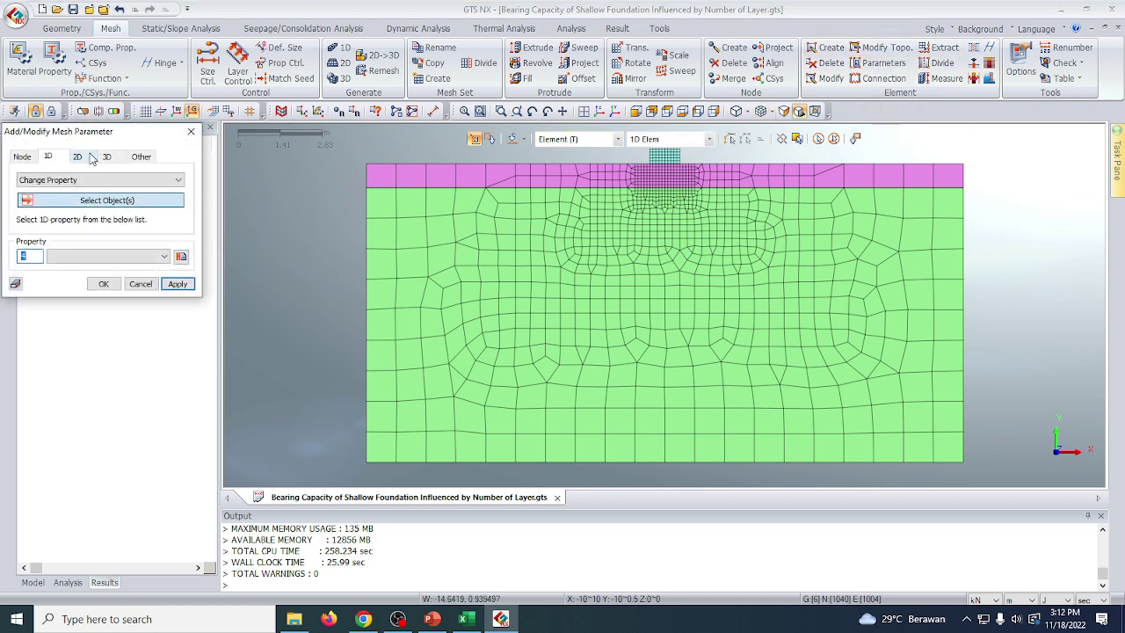
pyautogui.click(87, 162)
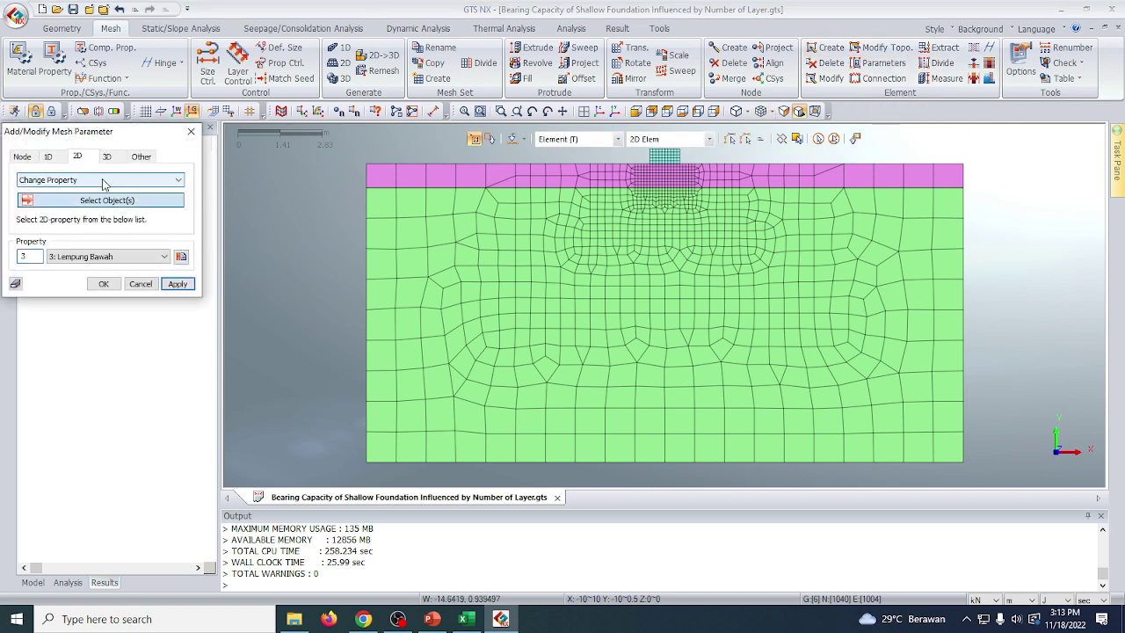
pyautogui.doubleClick(116, 132)
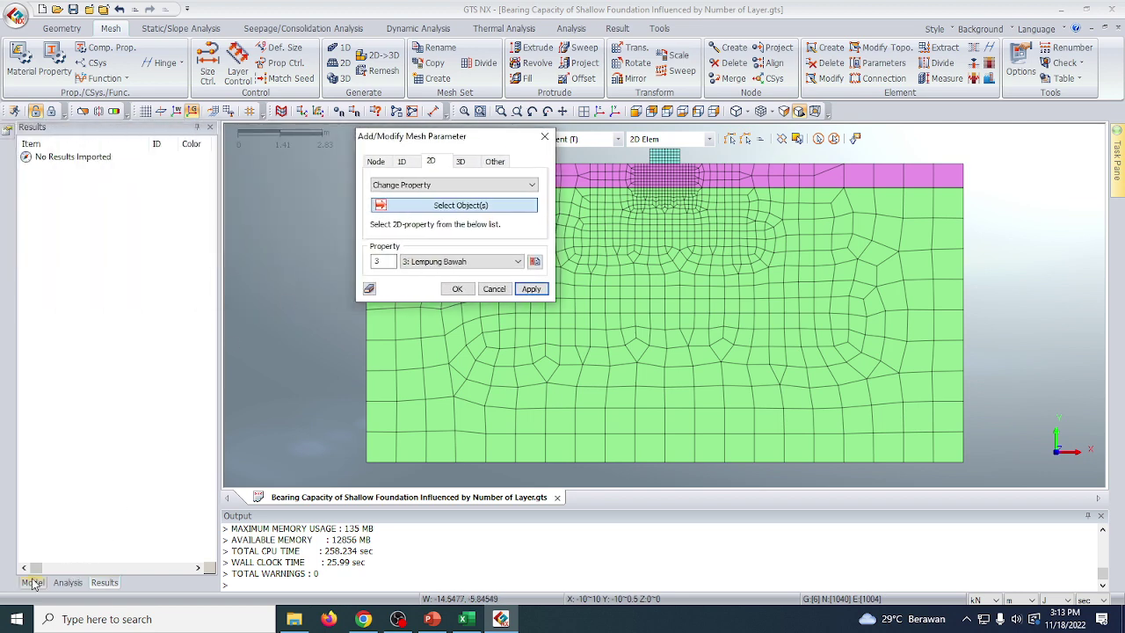
pyautogui.click(33, 583)
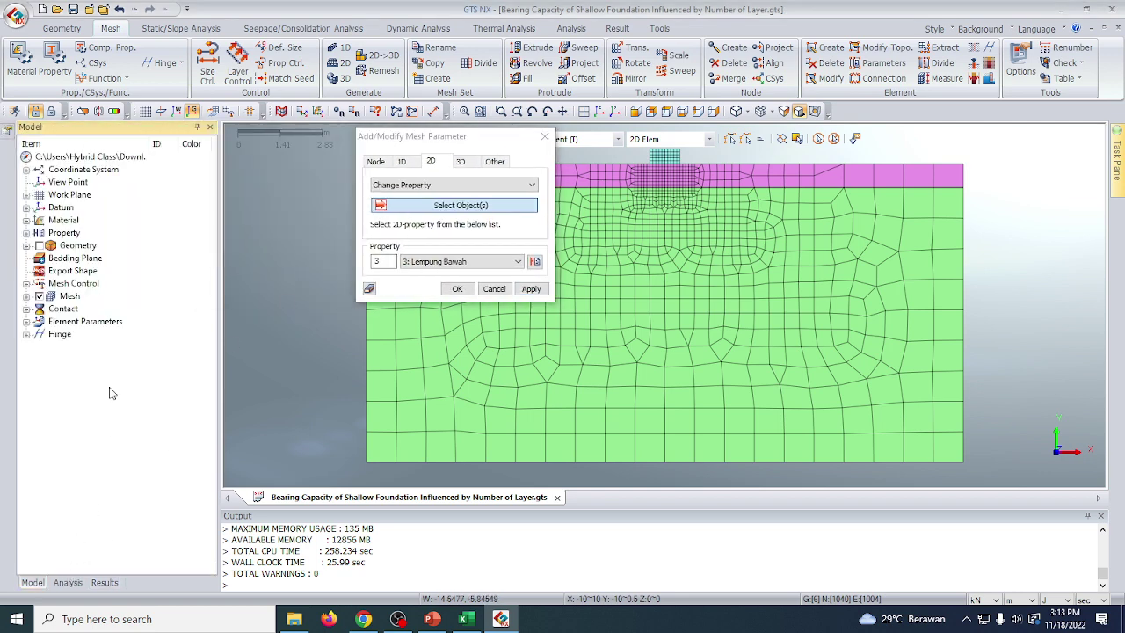
pyautogui.doubleClick(73, 298)
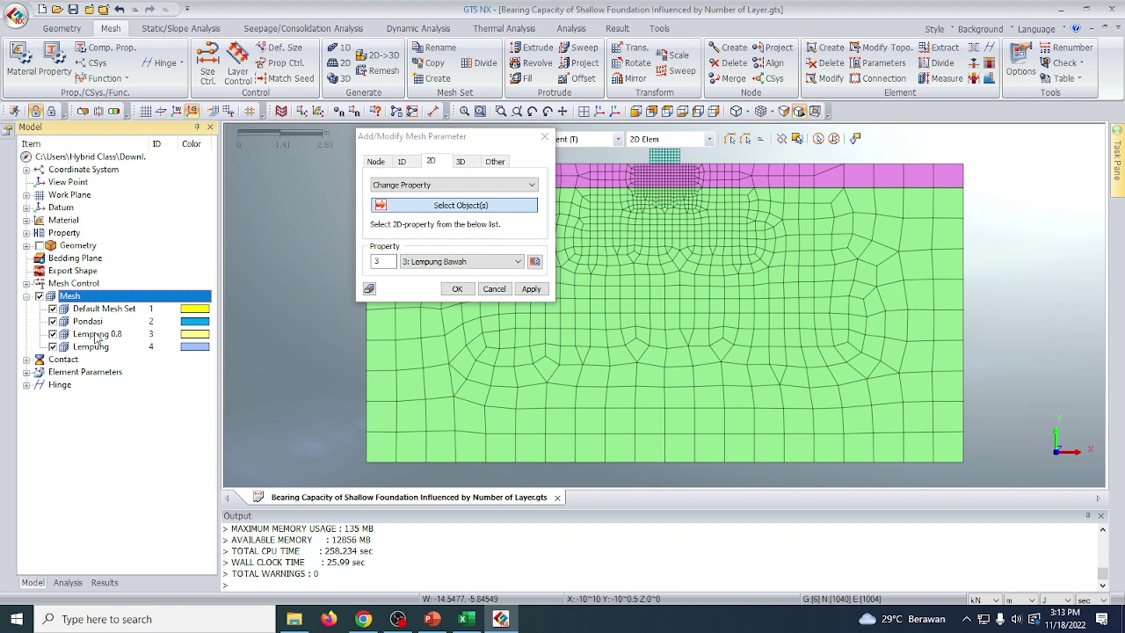
pyautogui.click(97, 335)
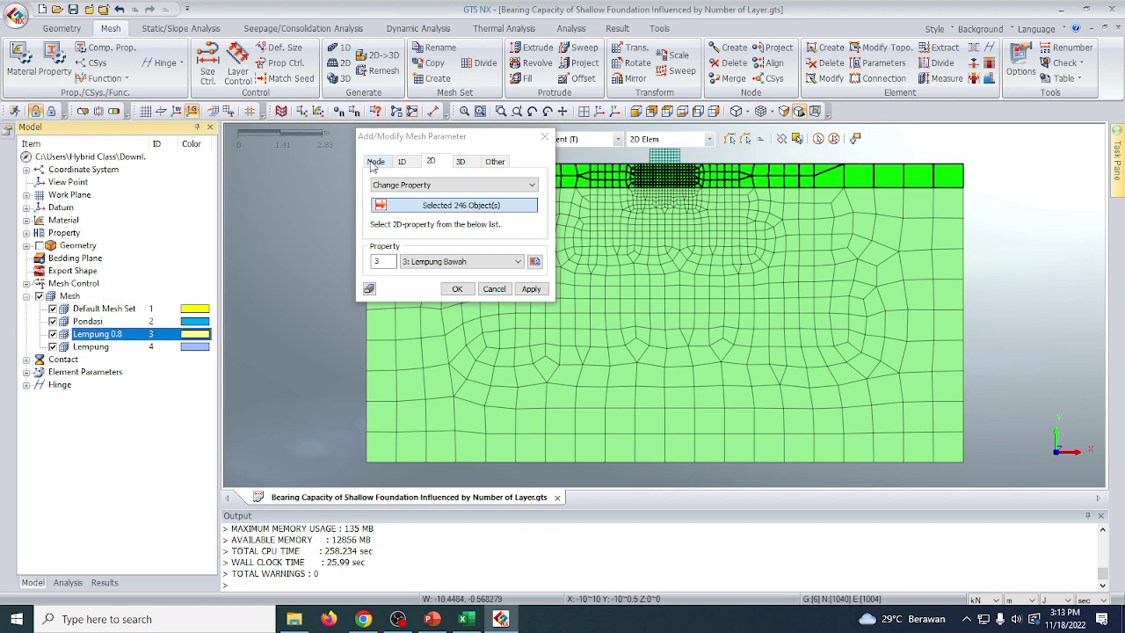
pyautogui.moveTo(389, 144); pyautogui.dragTo(185, 153)
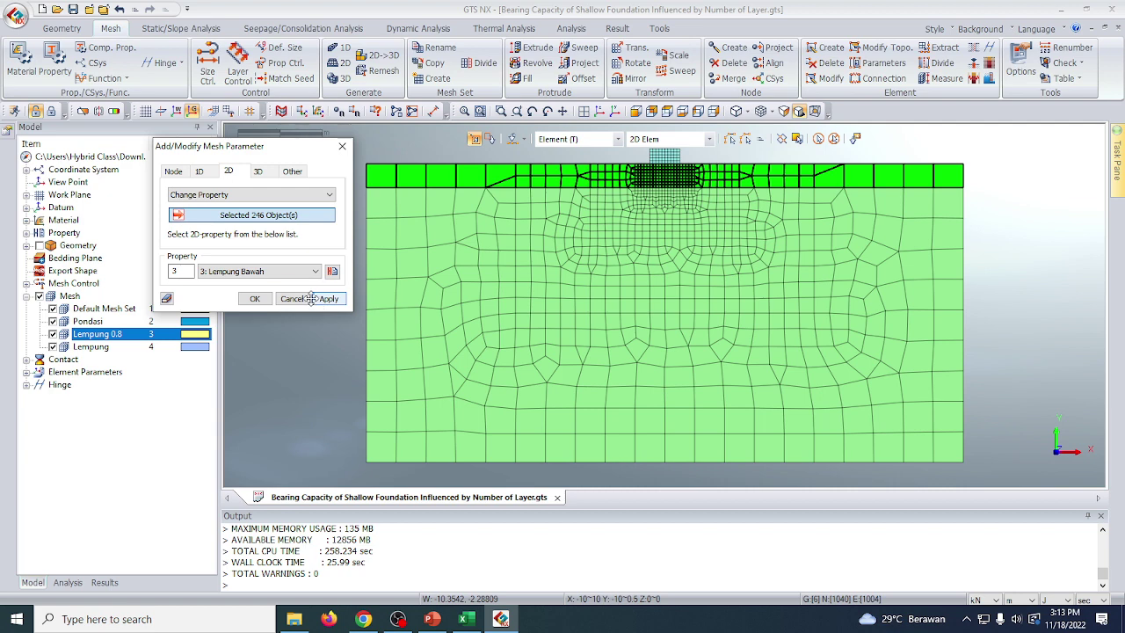
pyautogui.click(319, 299)
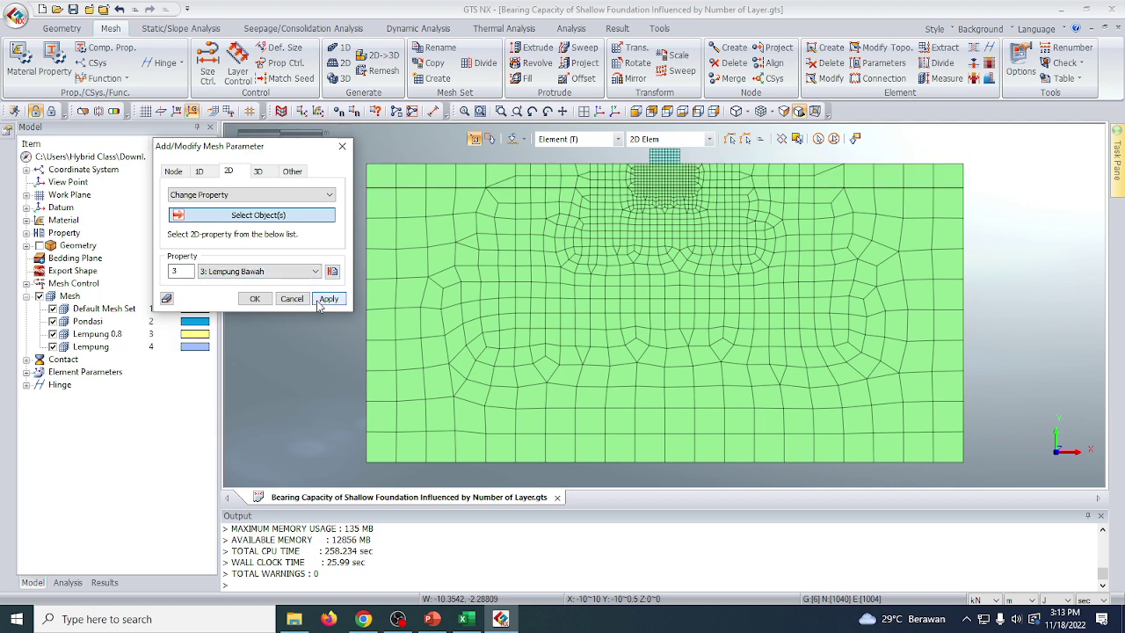
pyautogui.click(262, 299)
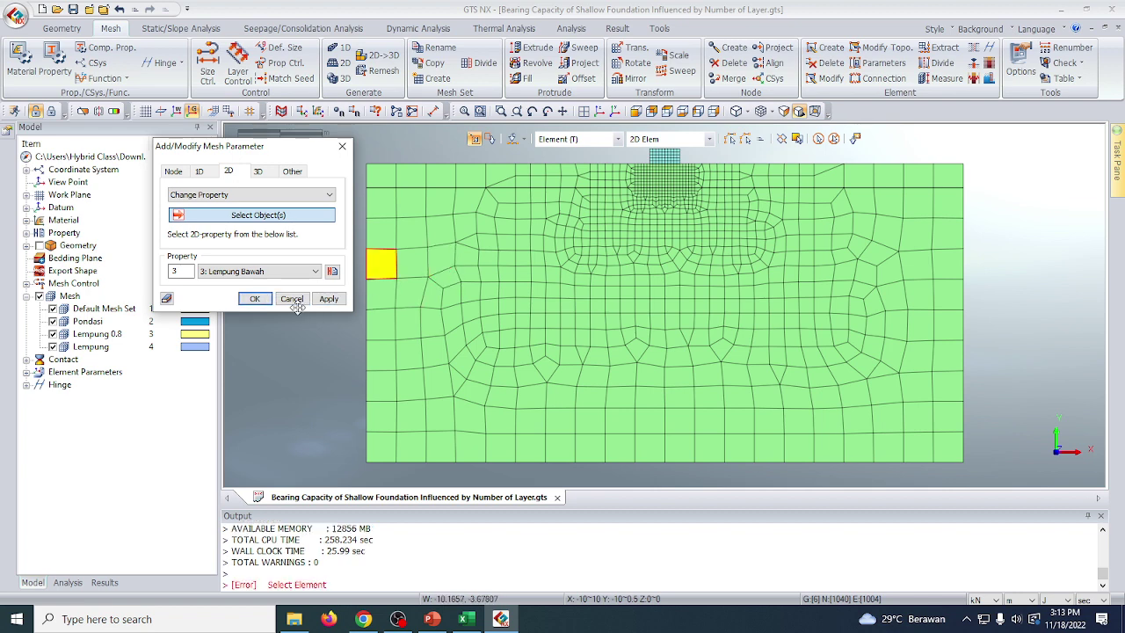
pyautogui.click(343, 146)
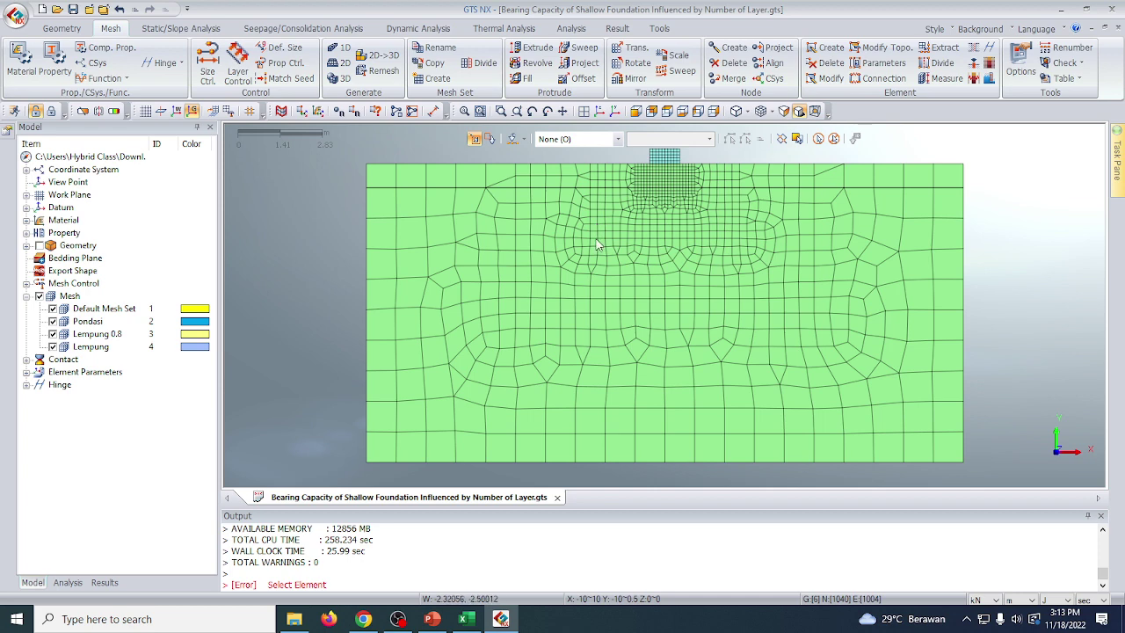
# Run the construction stage analysis Analisis Model and show its results tree.
pyautogui.click(14, 111)
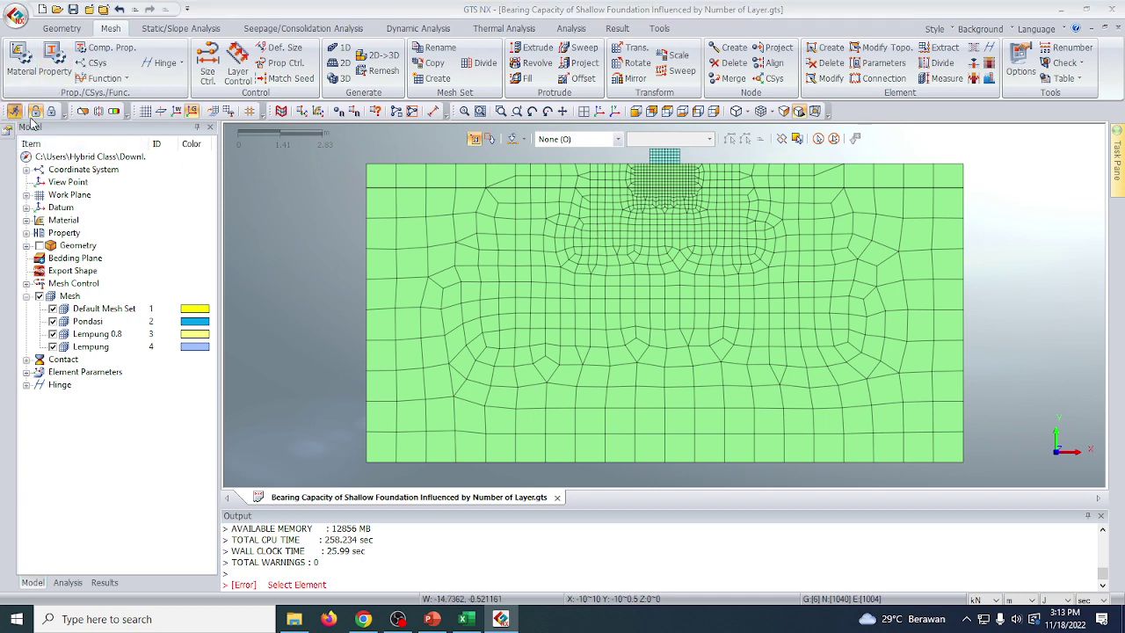
pyautogui.click(439, 254)
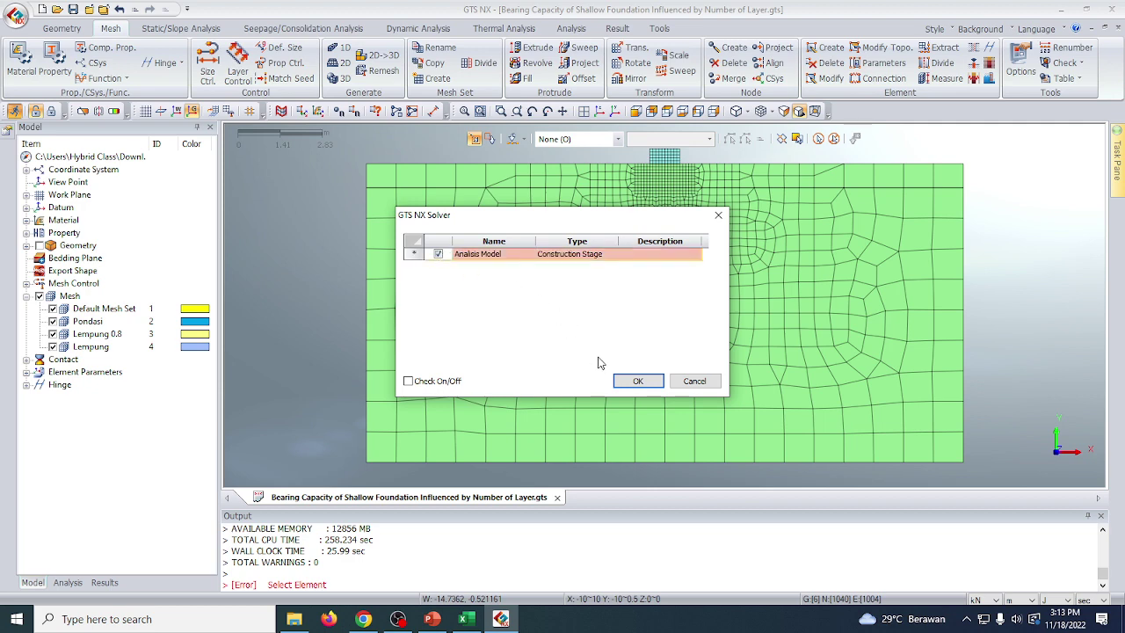
pyautogui.click(635, 381)
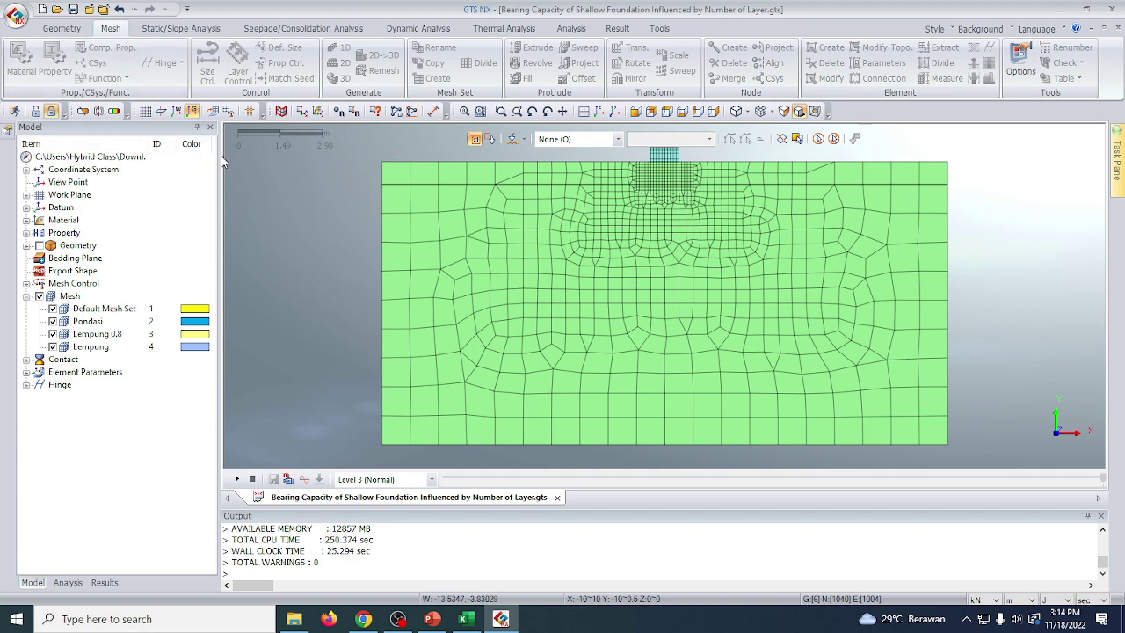
pyautogui.click(617, 28)
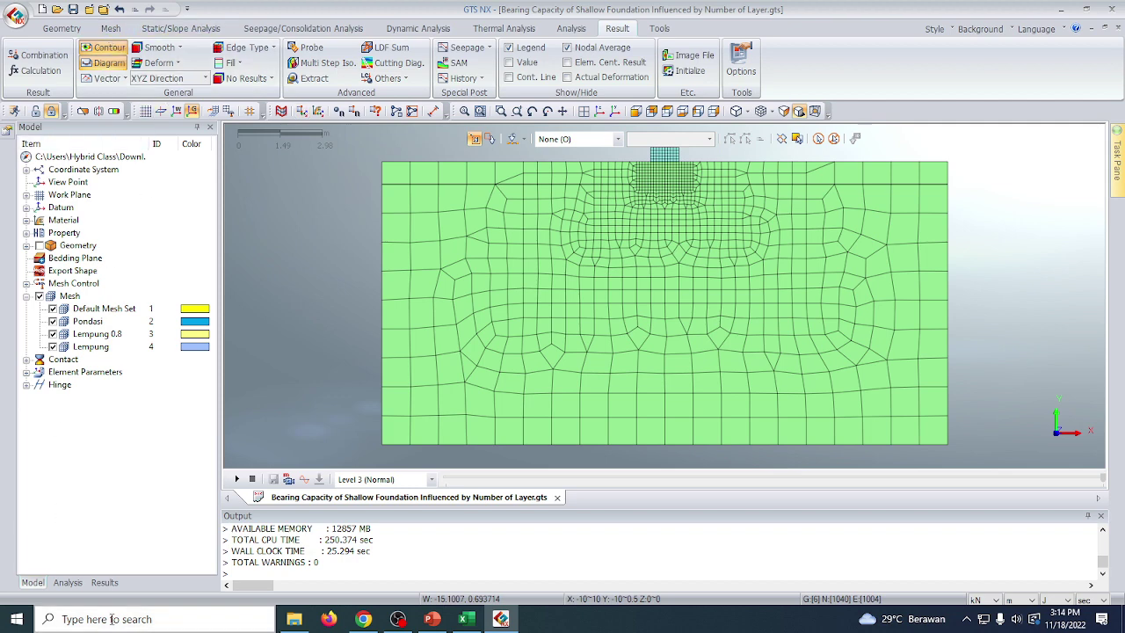
pyautogui.click(105, 583)
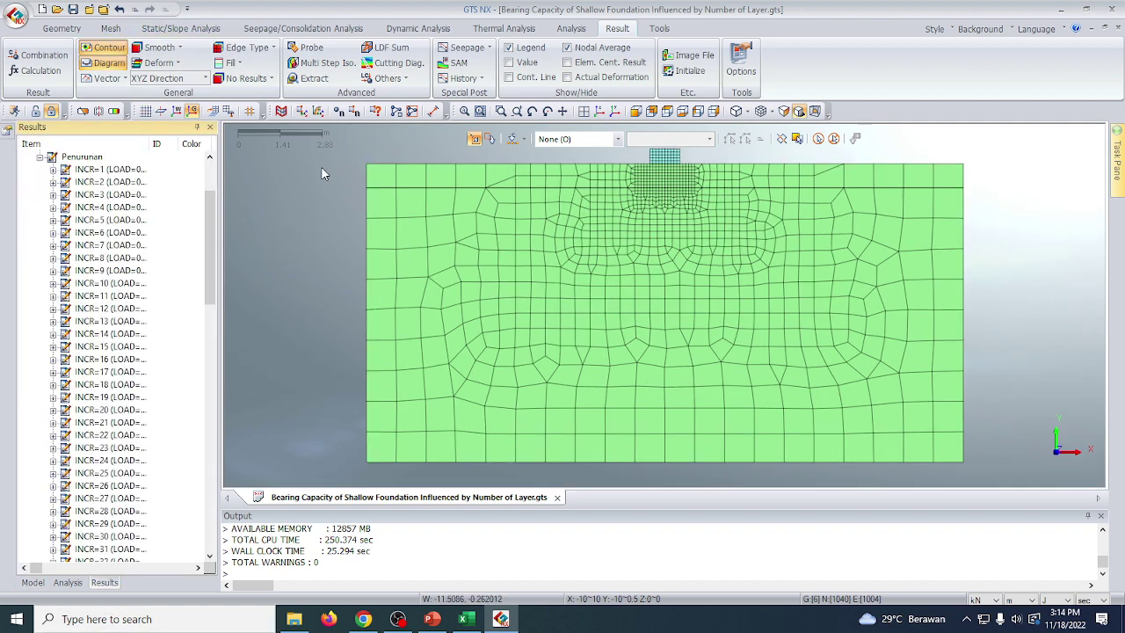
pyautogui.click(314, 78)
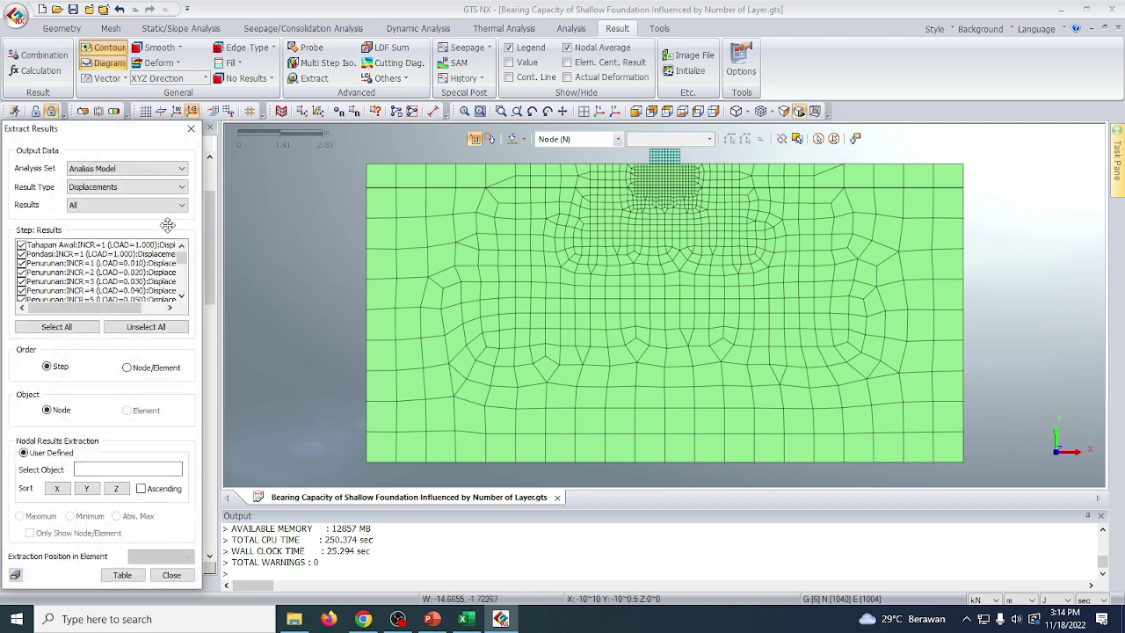
pyautogui.click(145, 187)
pyautogui.click(132, 236)
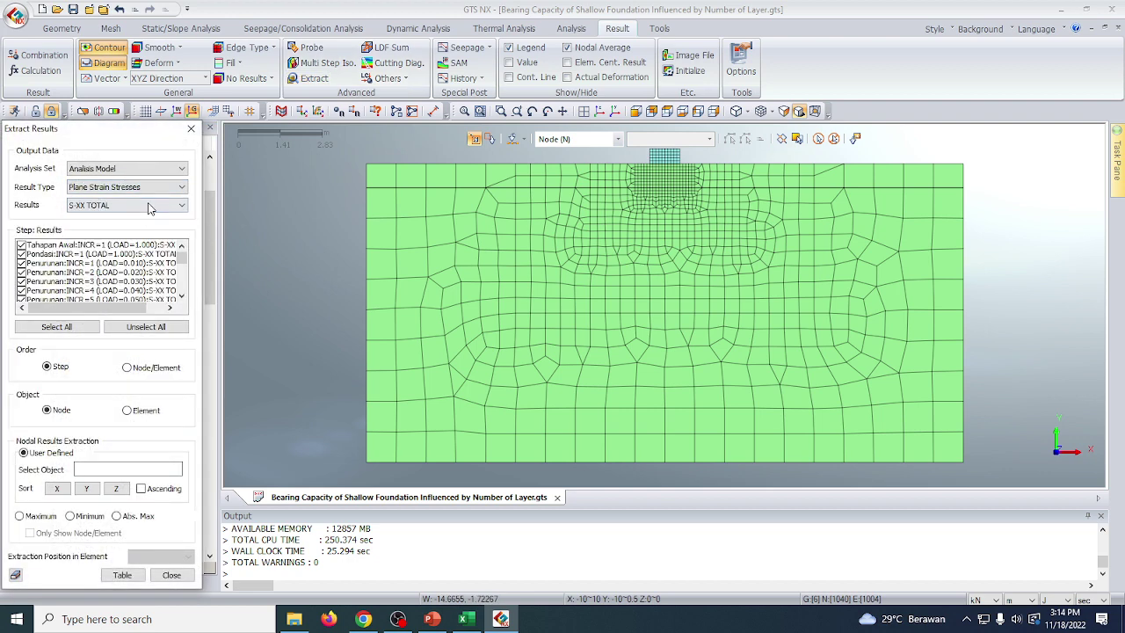
pyautogui.click(153, 205)
pyautogui.click(154, 227)
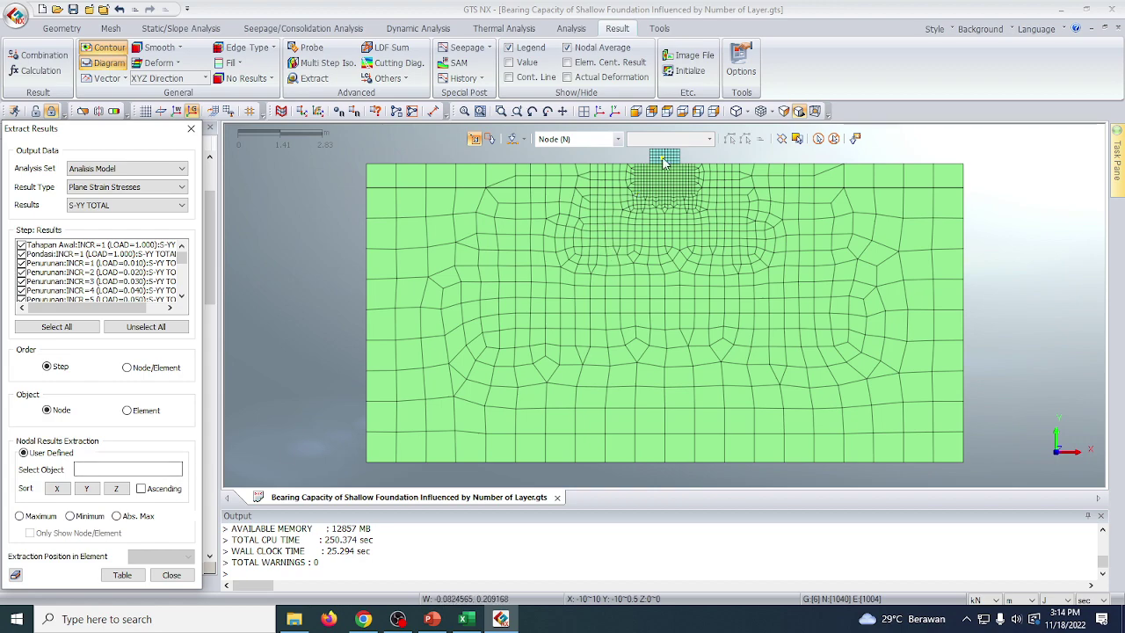
pyautogui.scroll(-1, 618, 349)
pyautogui.scroll(6, 659, 175)
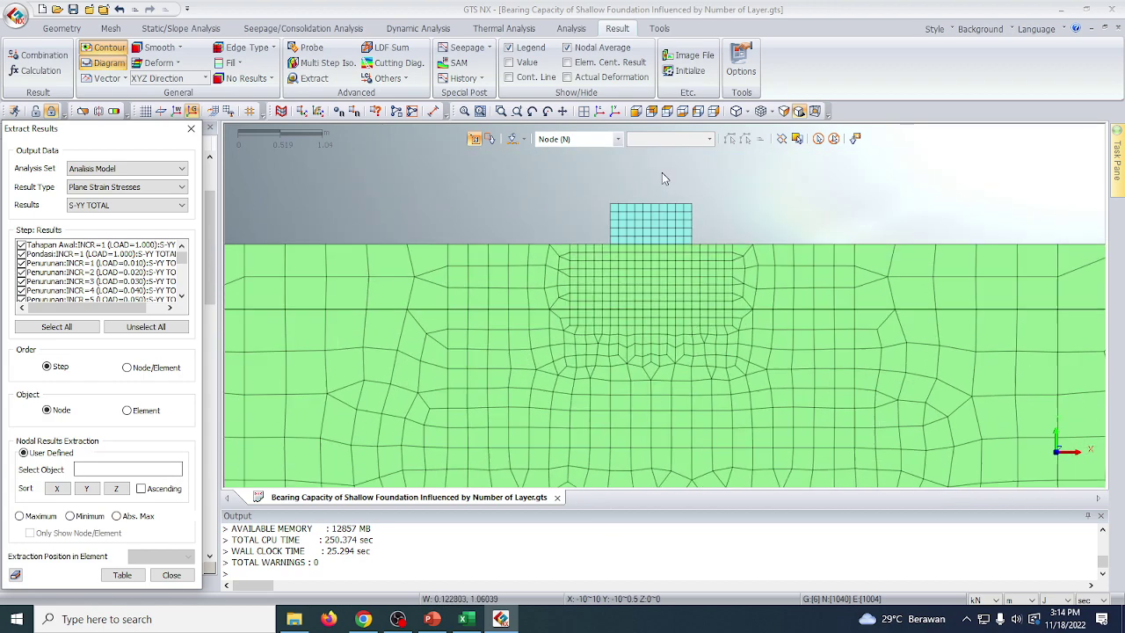
pyautogui.click(649, 260)
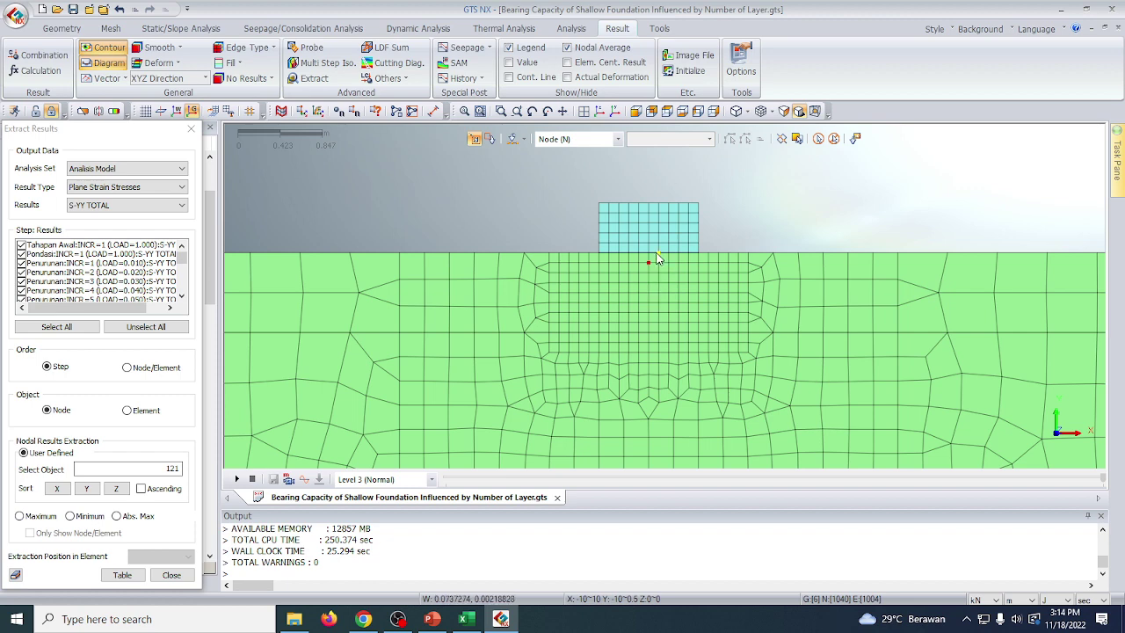
pyautogui.press('Escape')
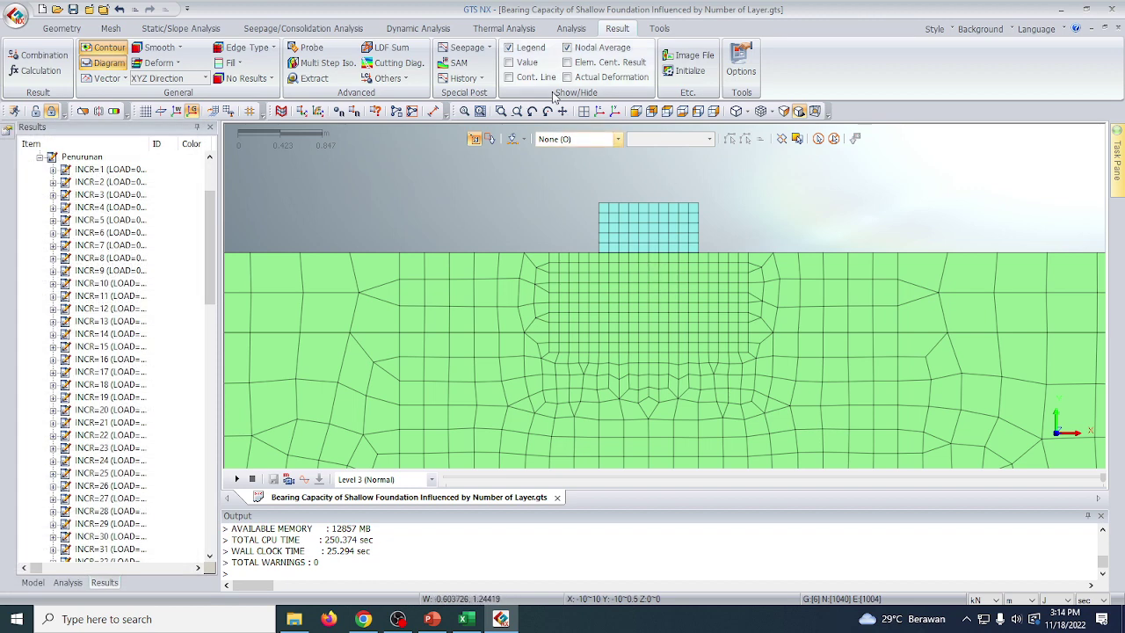
# Extract the Plane Strain Stresses S-YY TOTAL for all steps at node 21 beneath the foundation's centre into a table.
pyautogui.click(313, 78)
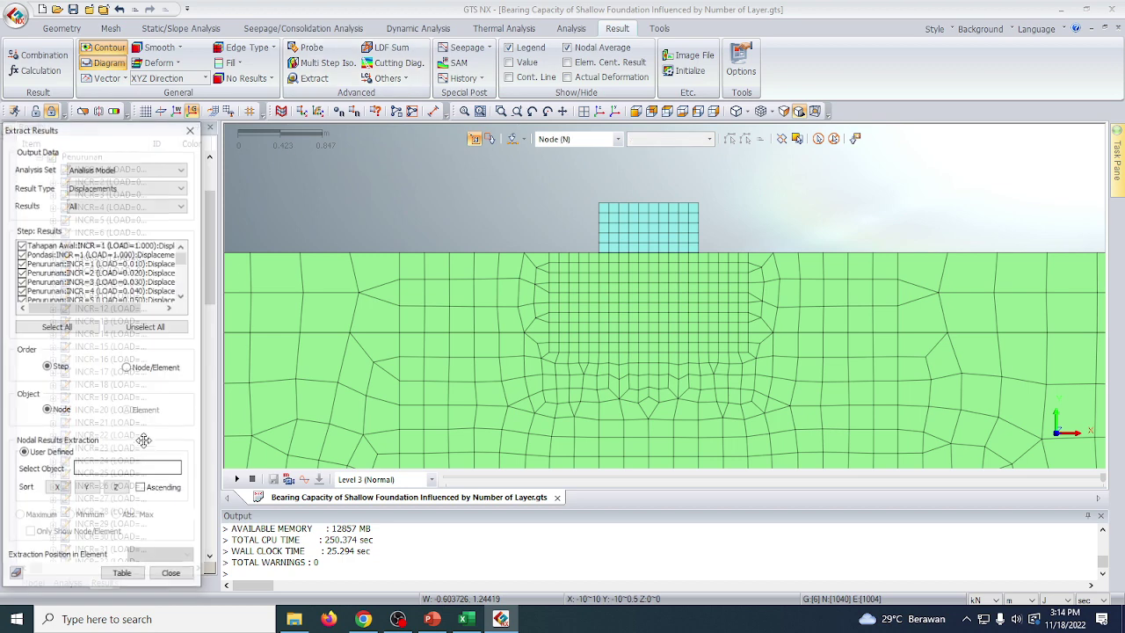
pyautogui.click(127, 186)
pyautogui.click(105, 226)
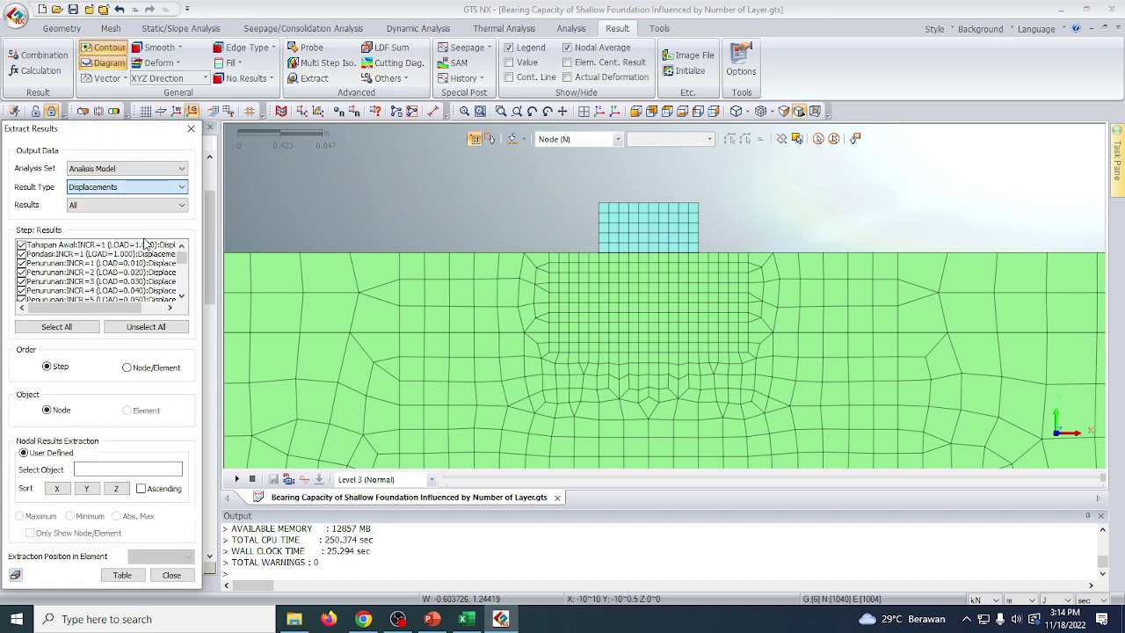
pyautogui.click(144, 207)
pyautogui.click(148, 227)
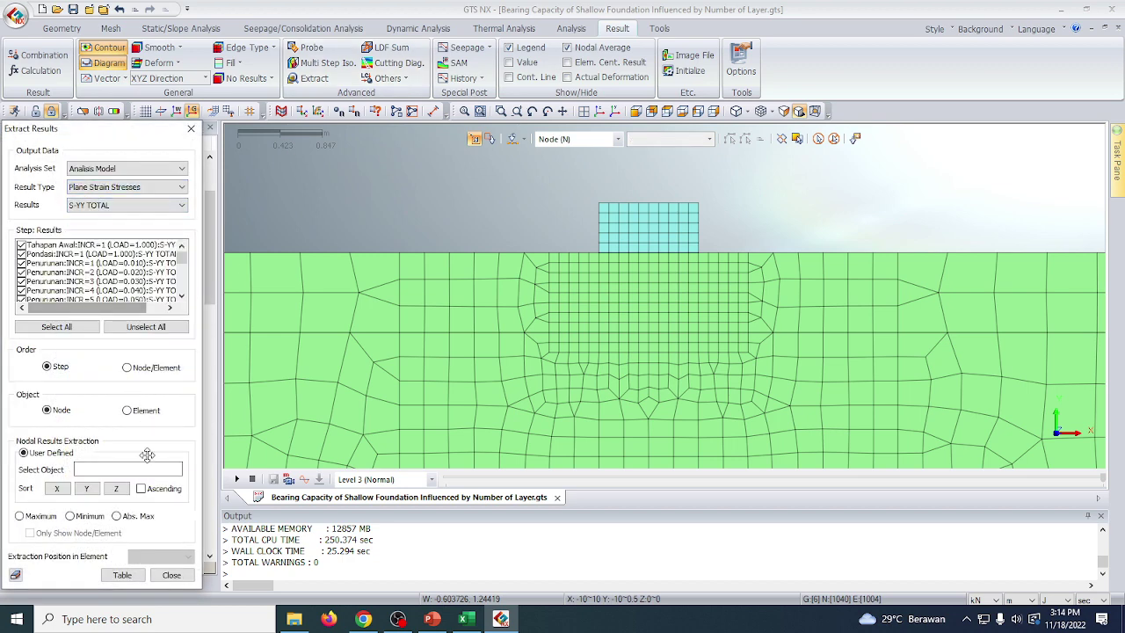
pyautogui.click(162, 472)
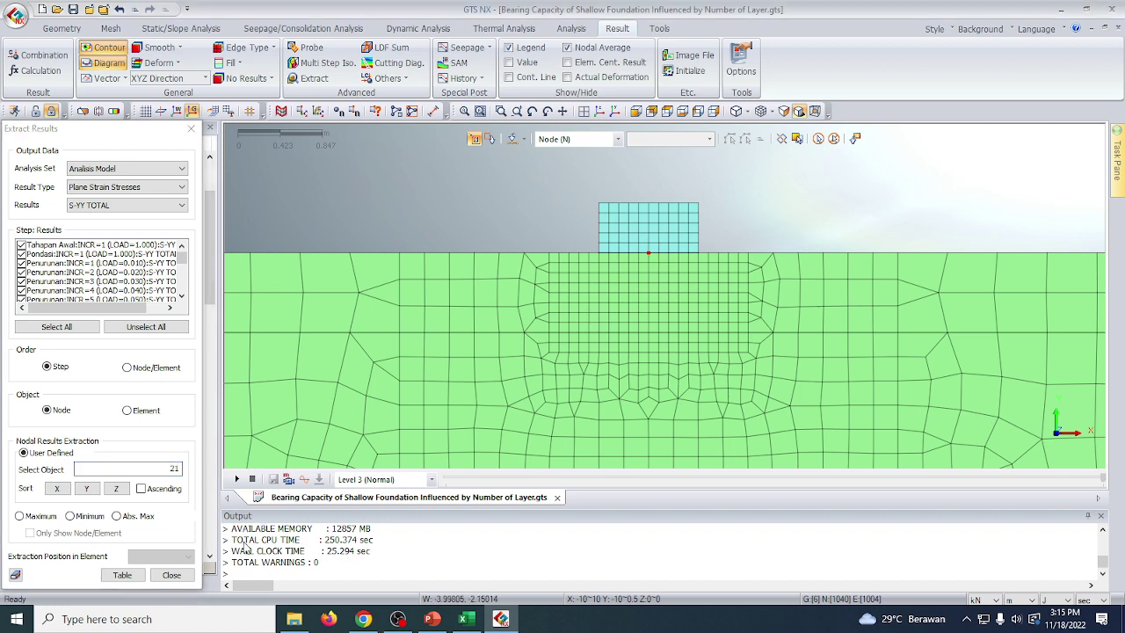
pyautogui.click(120, 578)
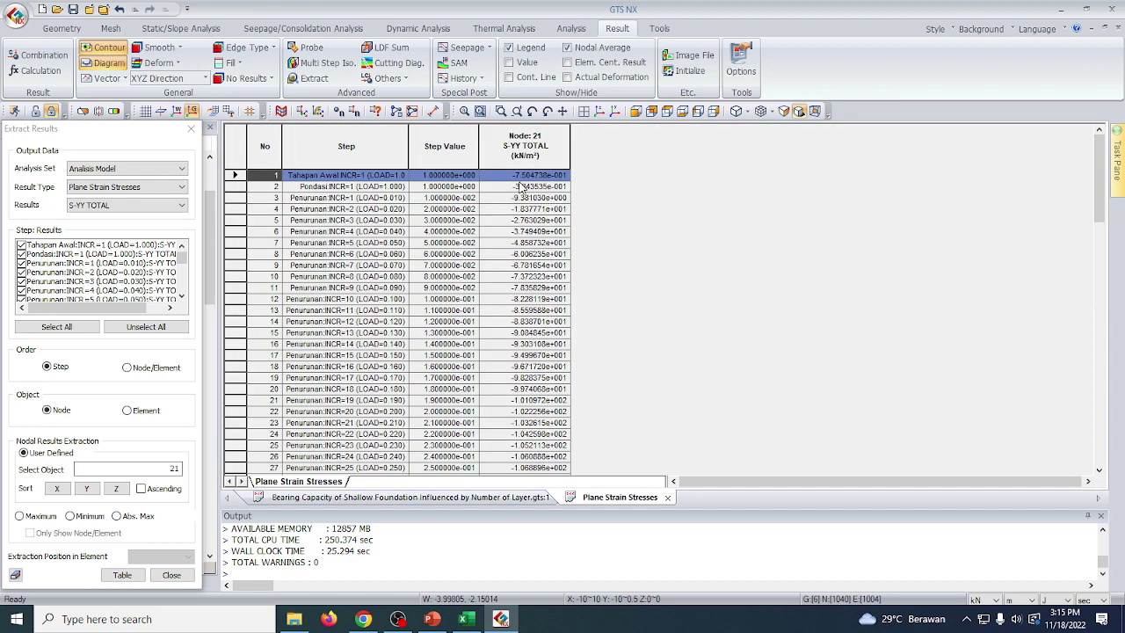
# Copy node 21's S-YY TOTAL values for all steps and paste them into Excel's Sheet2 starting at cell E5.
pyautogui.moveTo(521, 188); pyautogui.dragTo(523, 254)
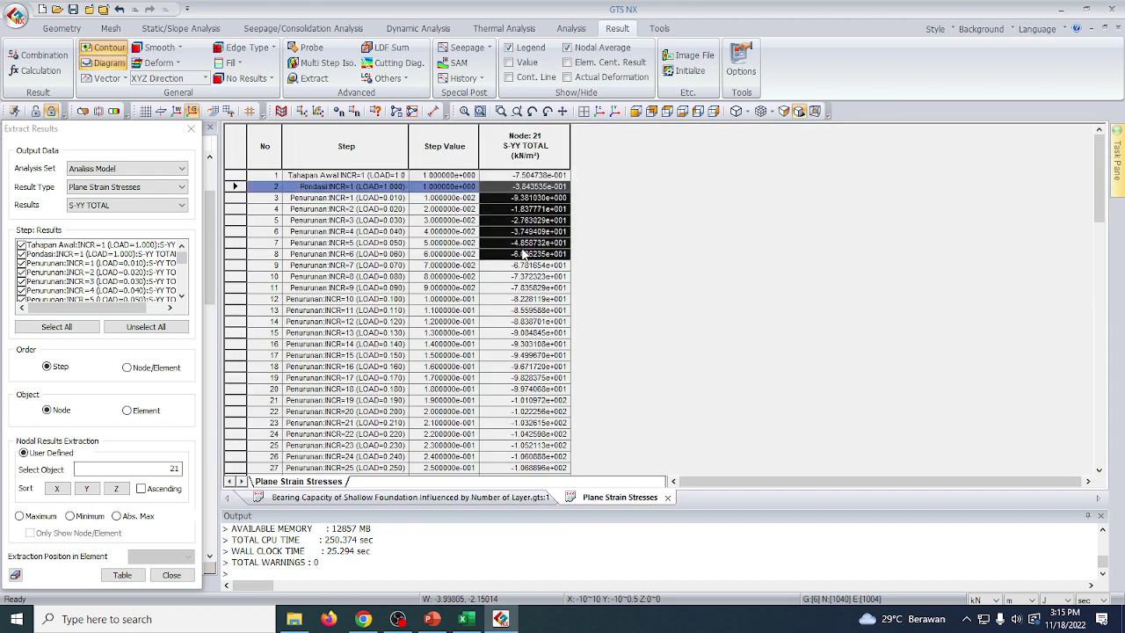
pyautogui.moveTo(556, 175); pyautogui.dragTo(561, 479)
pyautogui.click(465, 619)
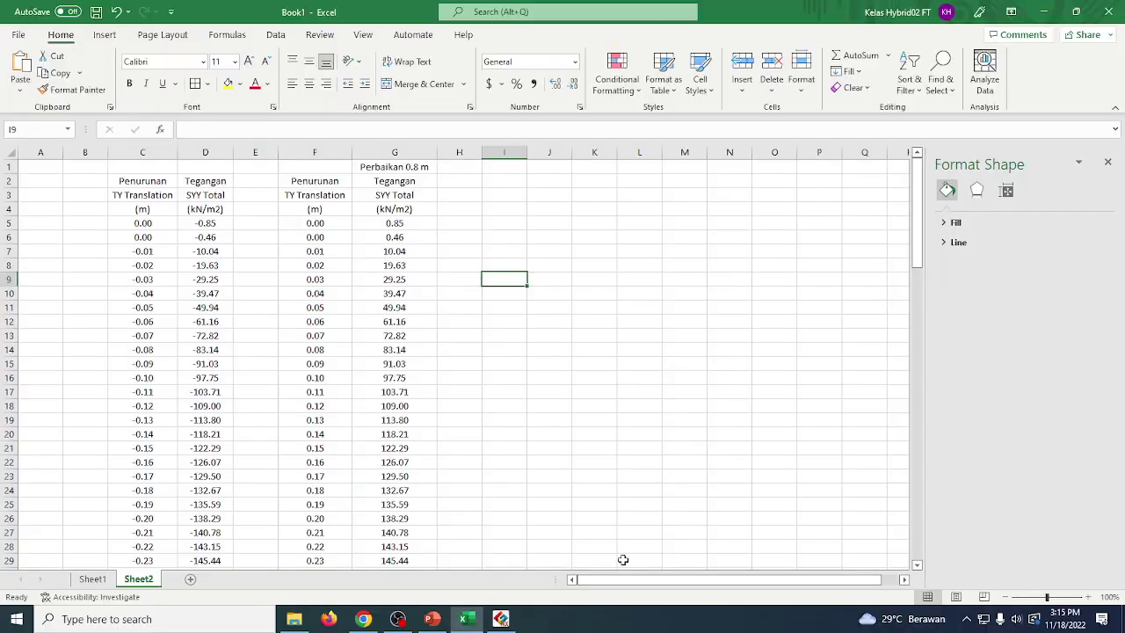
pyautogui.click(639, 329)
pyautogui.click(467, 221)
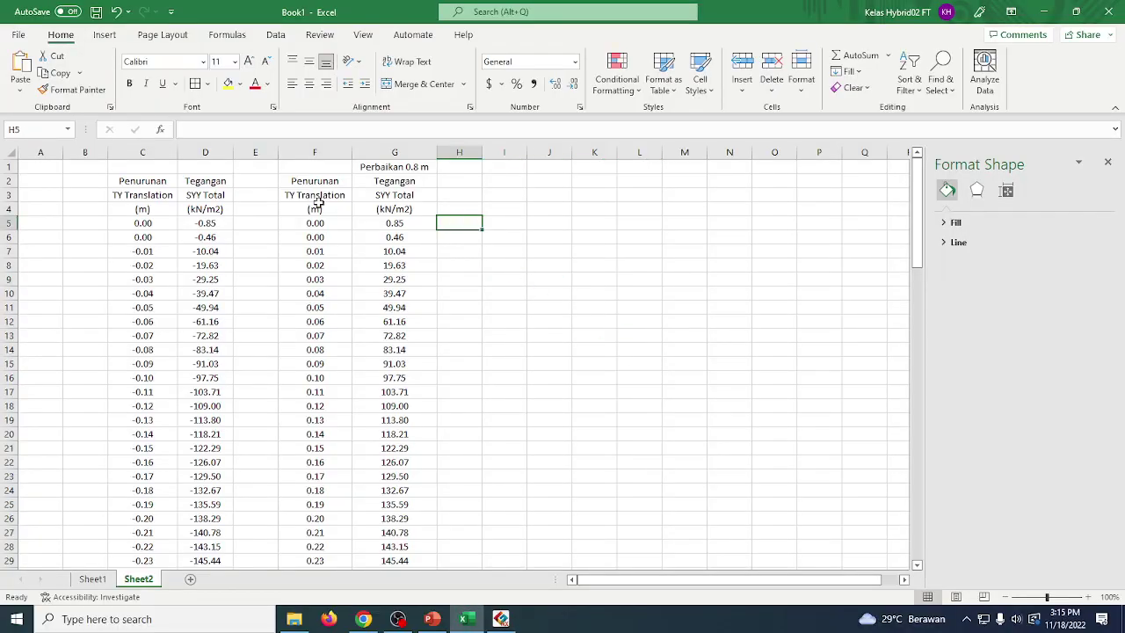
pyautogui.click(248, 223)
pyautogui.hotkey('ctrl', 'v')
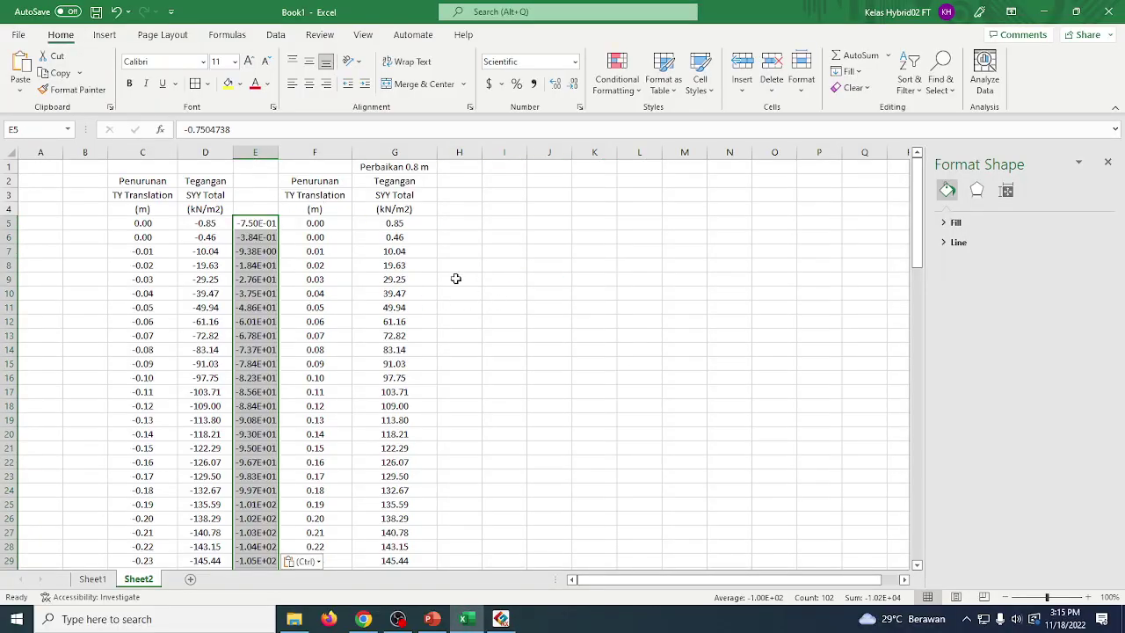
# Format the pasted stress values in column E as Number and centre them horizontally.
pyautogui.click(576, 63)
pyautogui.click(536, 117)
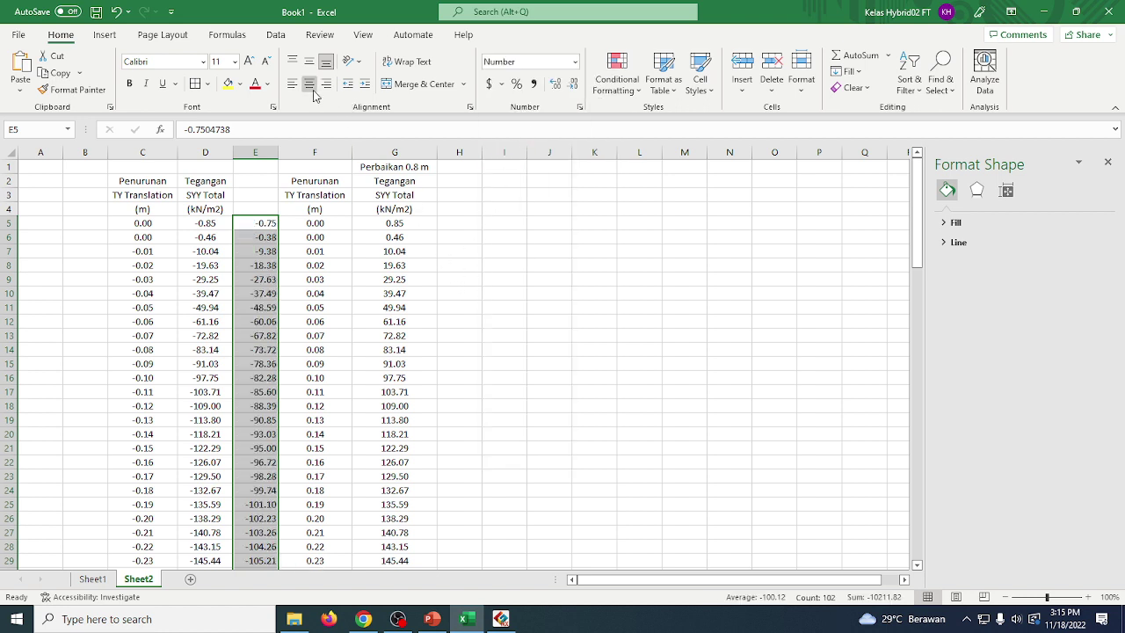
pyautogui.click(479, 369)
pyautogui.click(451, 223)
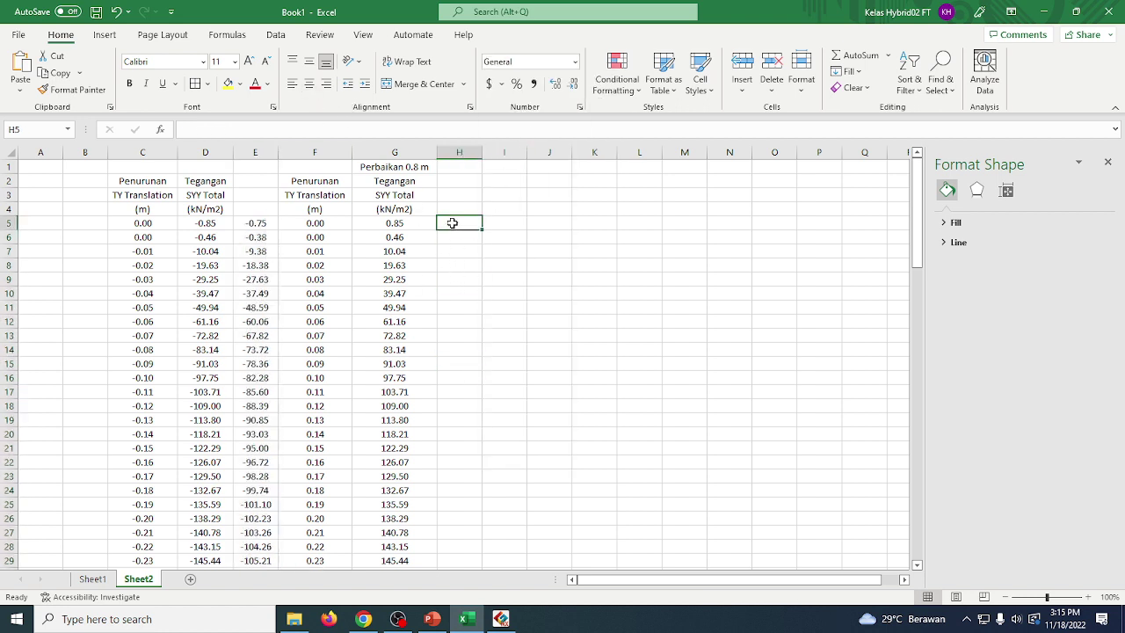
pyautogui.write('=')
pyautogui.press('BackSpace')
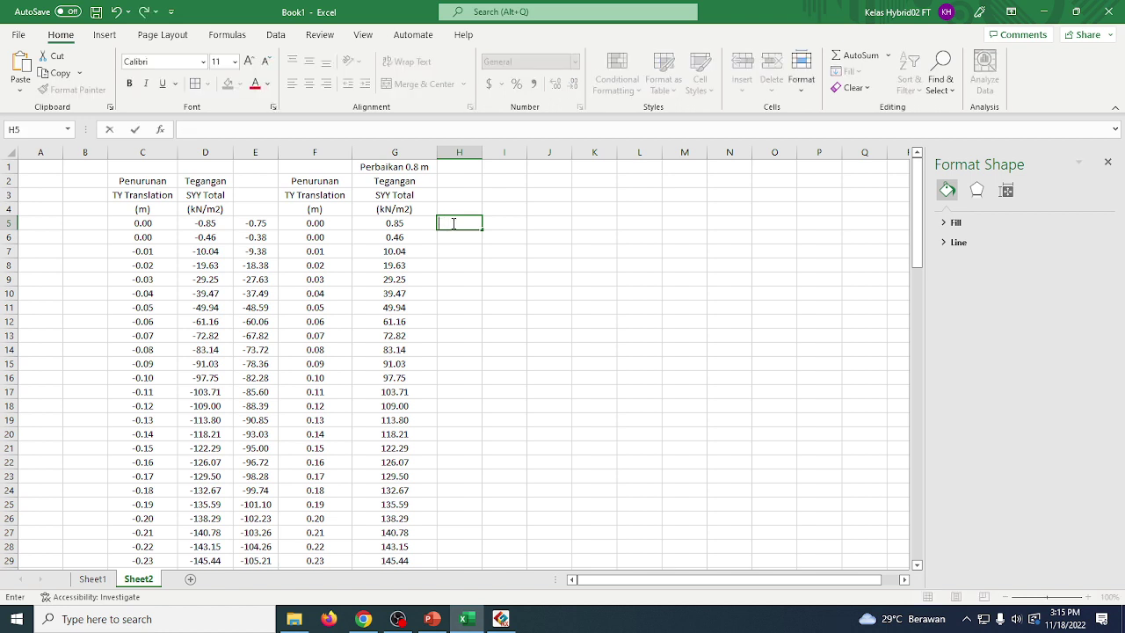
pyautogui.click(421, 219)
pyautogui.click(441, 223)
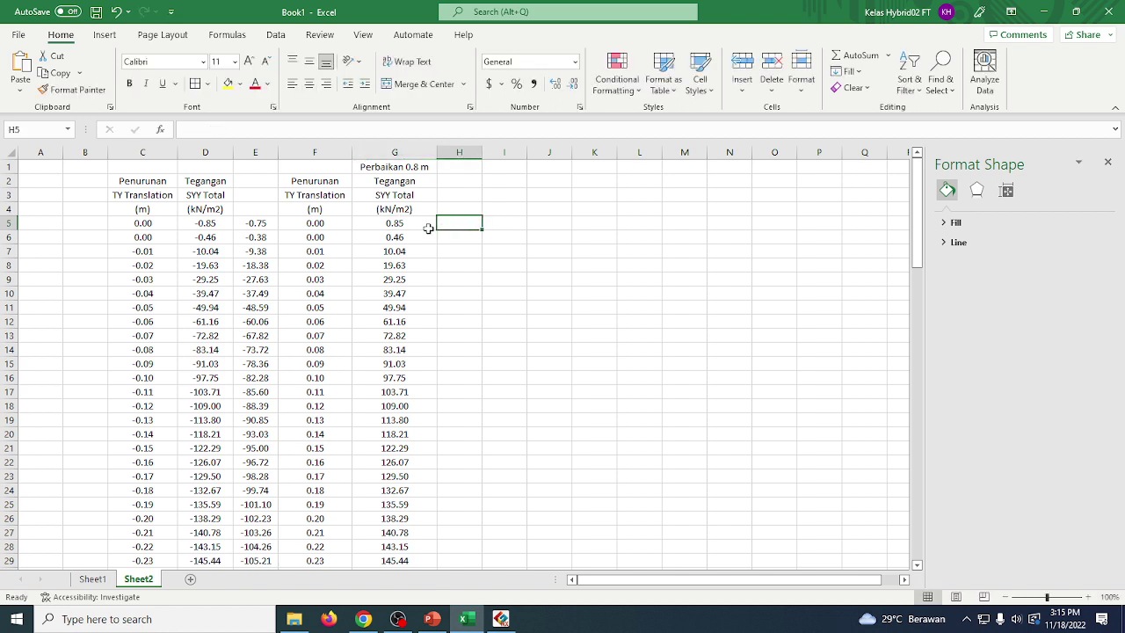
# Extend the absolute-value formula from G5 into H5 and fill it down column H for all the column E stresses.
pyautogui.click(431, 223)
pyautogui.moveTo(437, 229); pyautogui.dragTo(481, 228)
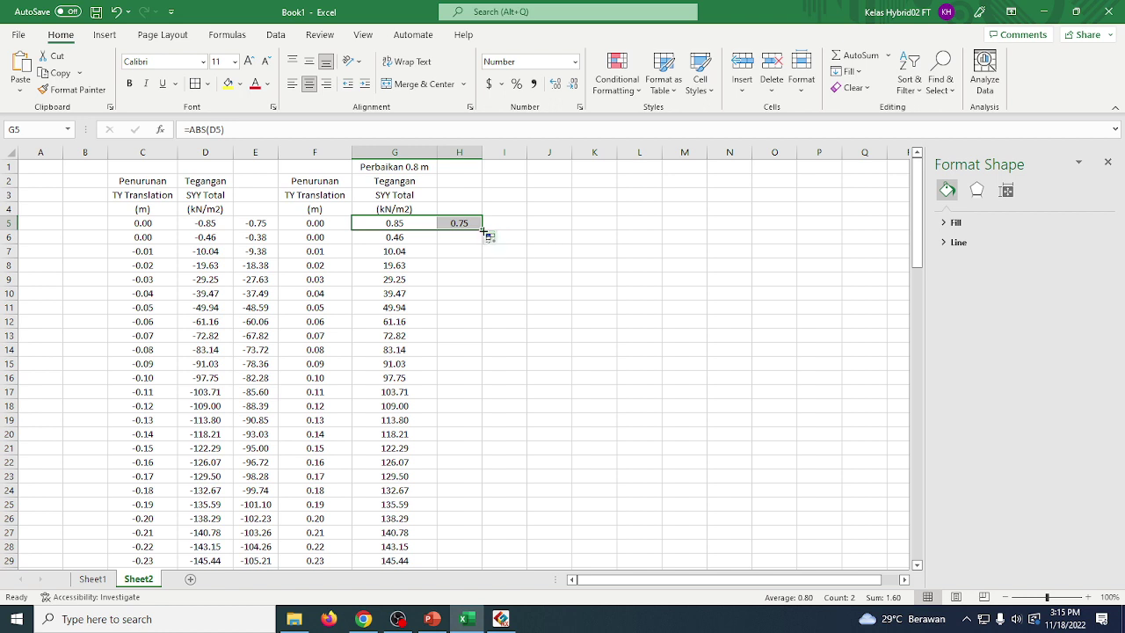
pyautogui.click(556, 270)
pyautogui.click(465, 224)
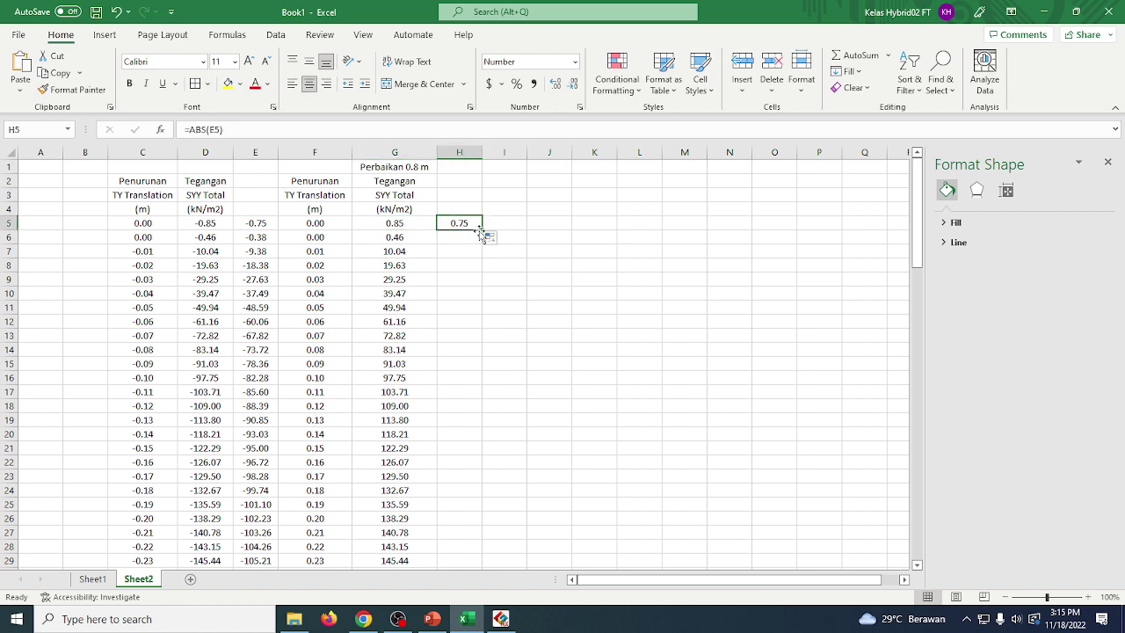
pyautogui.doubleClick(483, 230)
pyautogui.click(575, 249)
# Copy the stress headings in G1:G4 to H1:H4 and widen column H to fit them.
pyautogui.moveTo(427, 168); pyautogui.dragTo(433, 206)
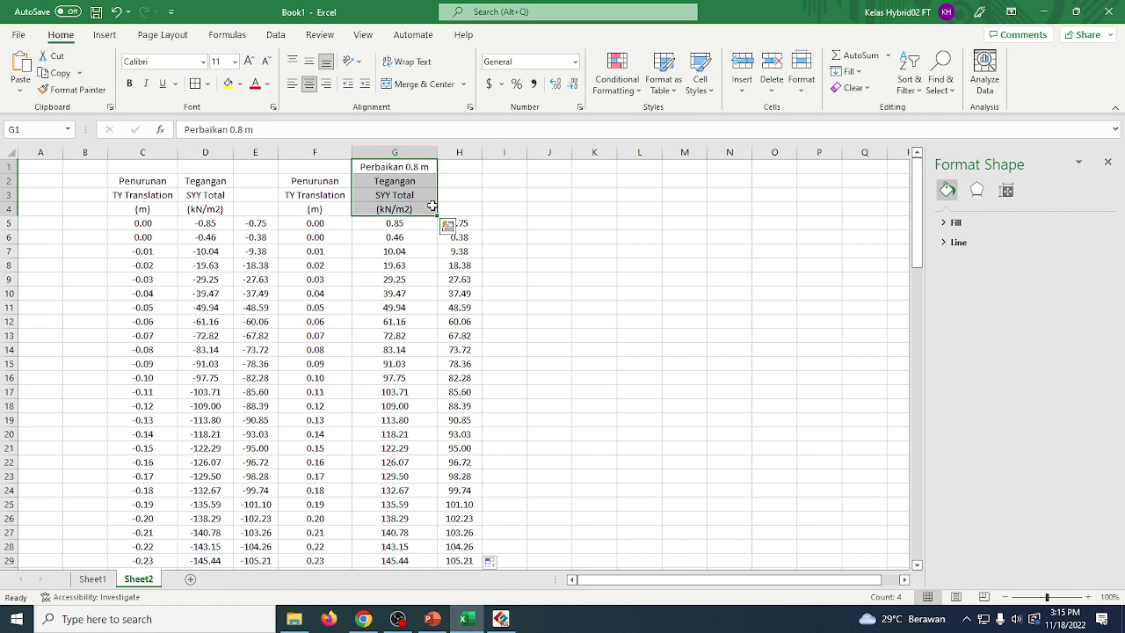
pyautogui.hotkey('ctrl', 'c')
pyautogui.click(451, 171)
pyautogui.hotkey('ctrl', 'v')
pyautogui.moveTo(574, 260); pyautogui.dragTo(567, 260)
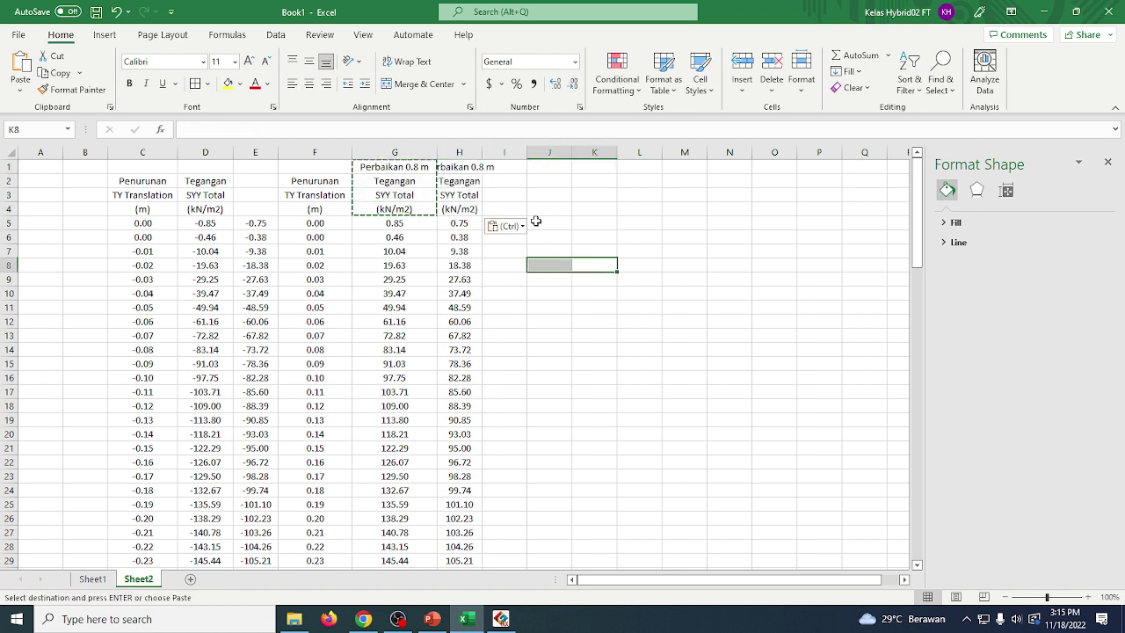
pyautogui.moveTo(482, 152); pyautogui.dragTo(538, 153)
pyautogui.click(547, 376)
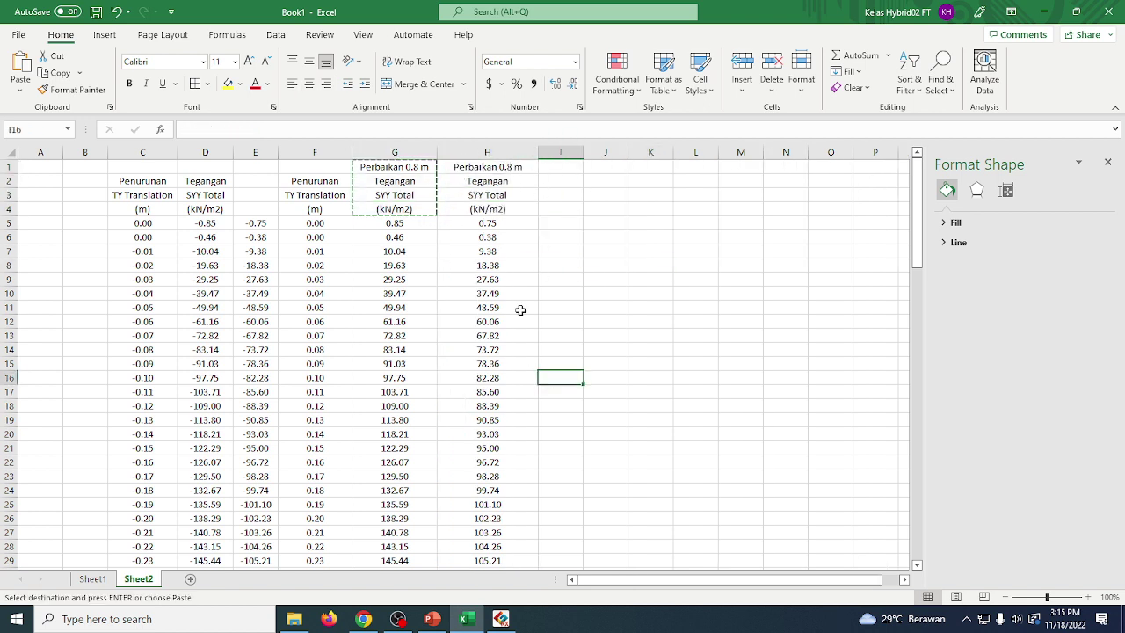
# Change the heading in cell H1 to "Tanpa Perbaikan".
pyautogui.doubleClick(509, 166)
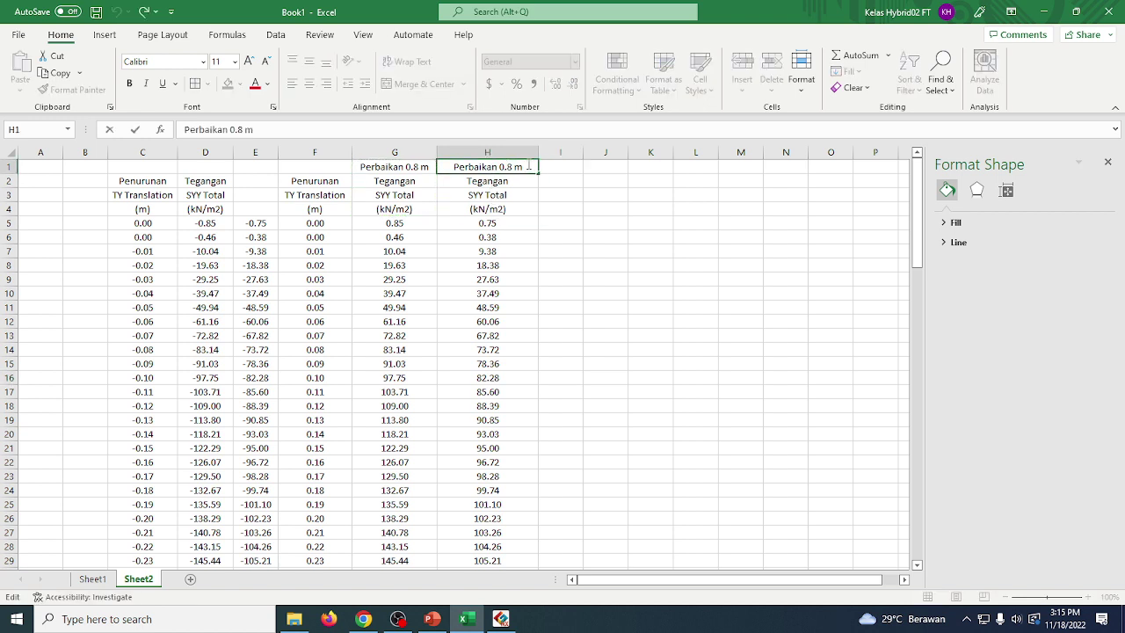
pyautogui.moveTo(528, 166); pyautogui.dragTo(445, 167)
pyautogui.write('Tan')
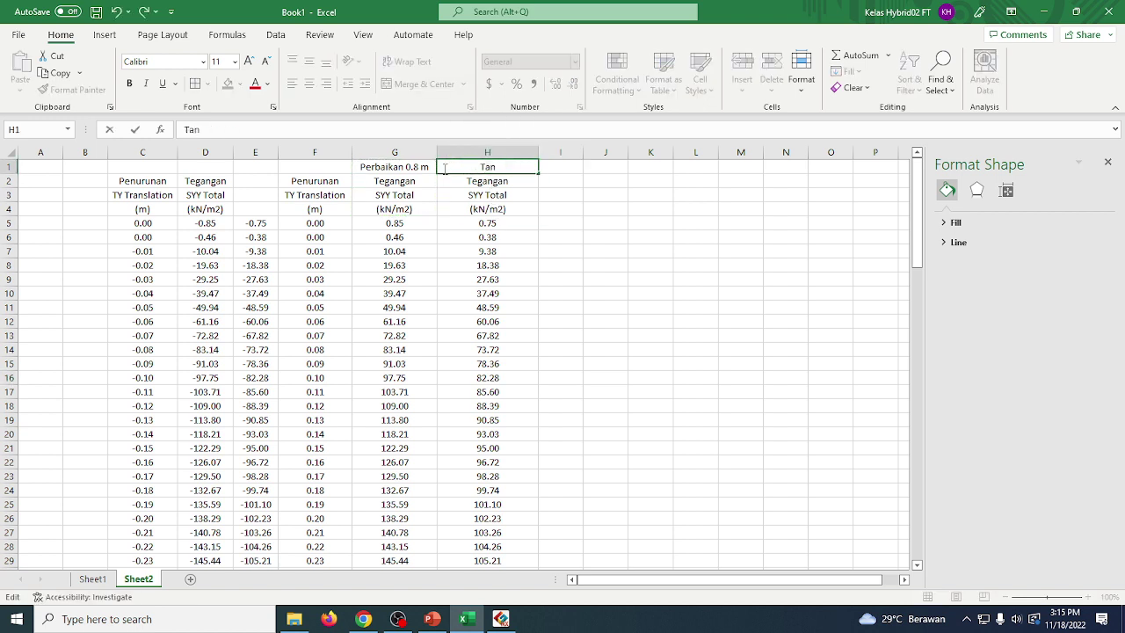
pyautogui.write('pa Per')
pyautogui.write('baikan')
pyautogui.press('Return')
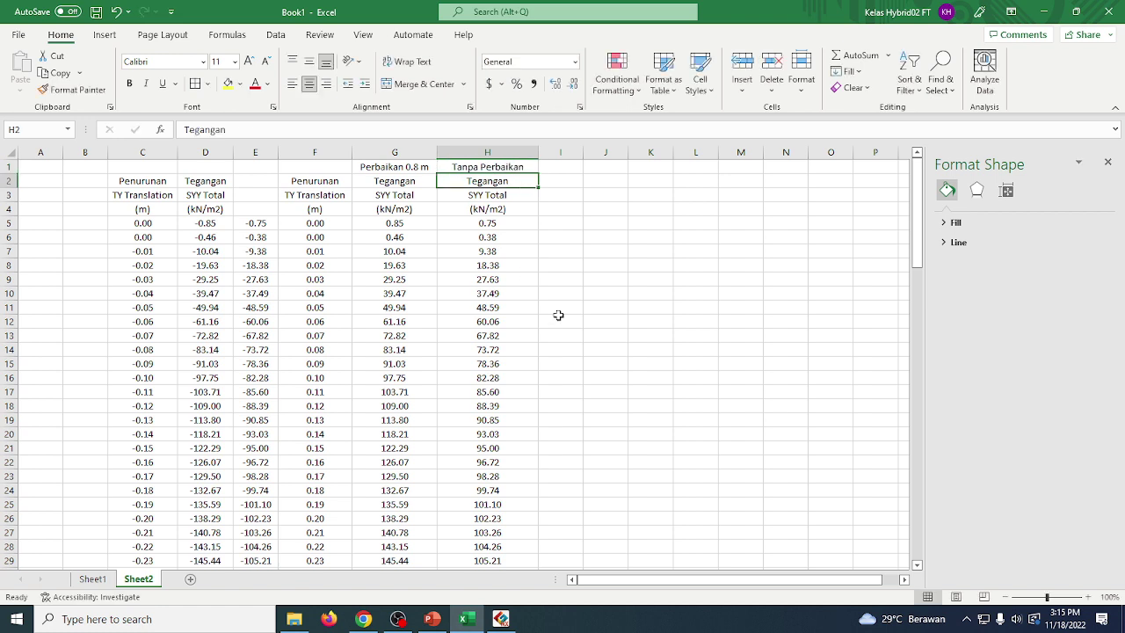
pyautogui.click(559, 317)
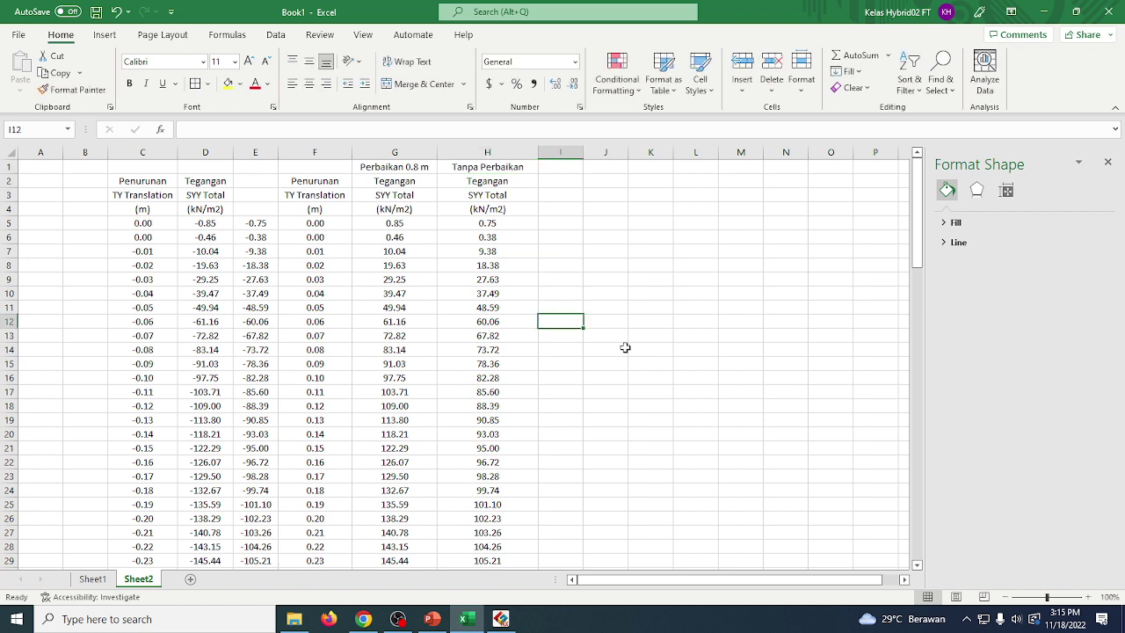
# Hide columns C to E, which hold the negative settlement and stress values.
pyautogui.moveTo(255, 152); pyautogui.dragTo(145, 152)
pyautogui.rightClick(172, 158)
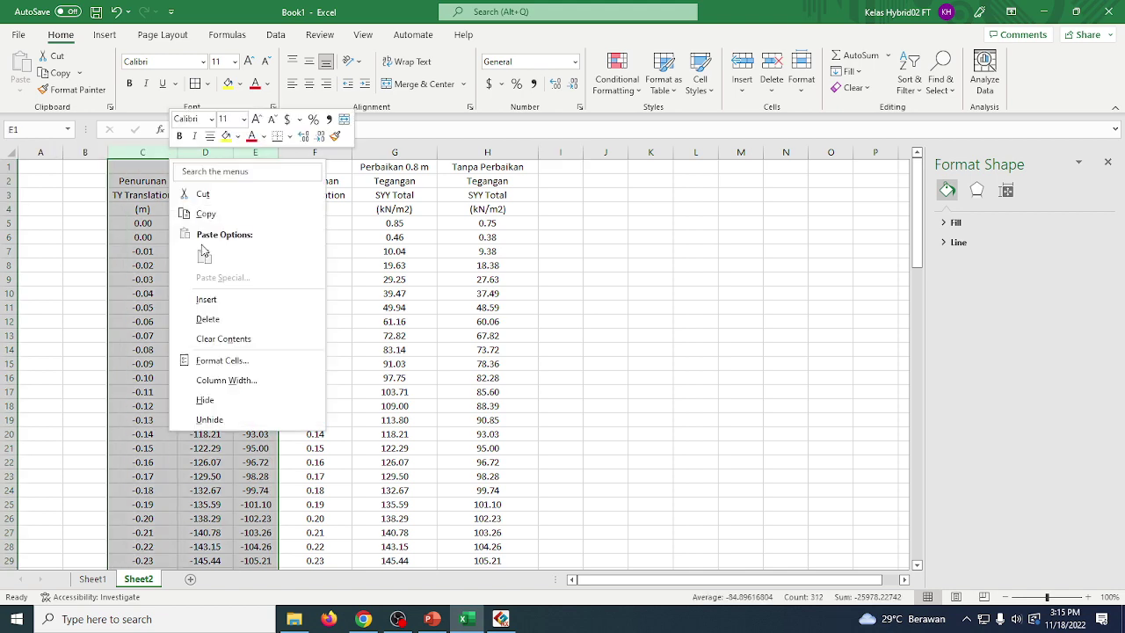
pyautogui.click(245, 399)
pyautogui.click(523, 405)
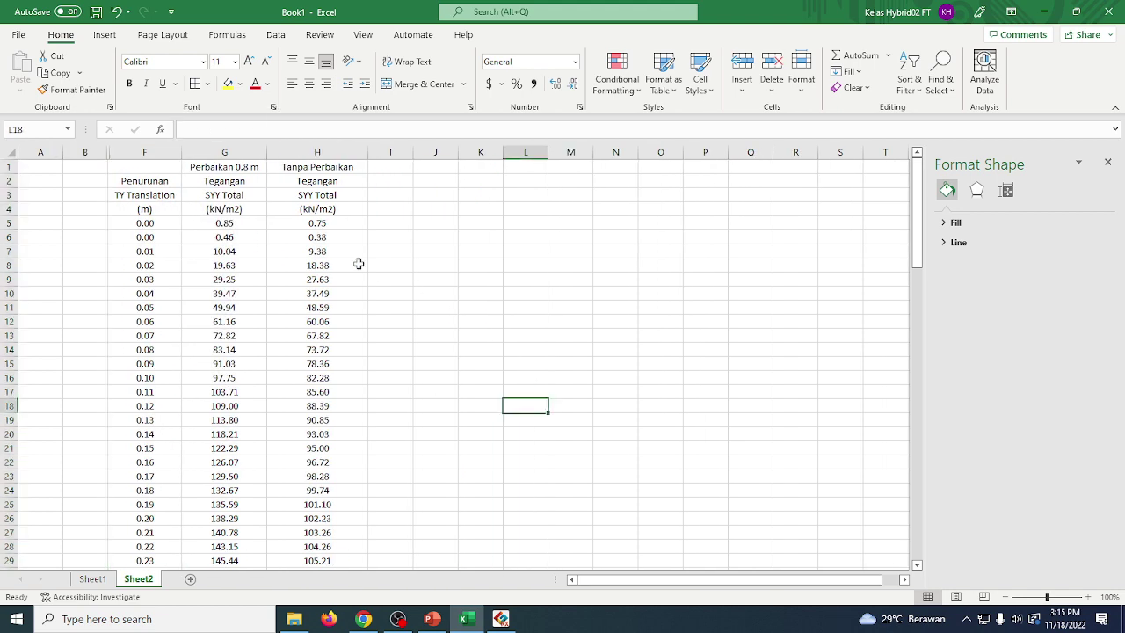
# Compare the stresses with 0.8 m improvement and without improvement along the rows of columns G and H.
pyautogui.scroll(-5, 453, 345)
pyautogui.scroll(5, 452, 345)
pyautogui.click(231, 166)
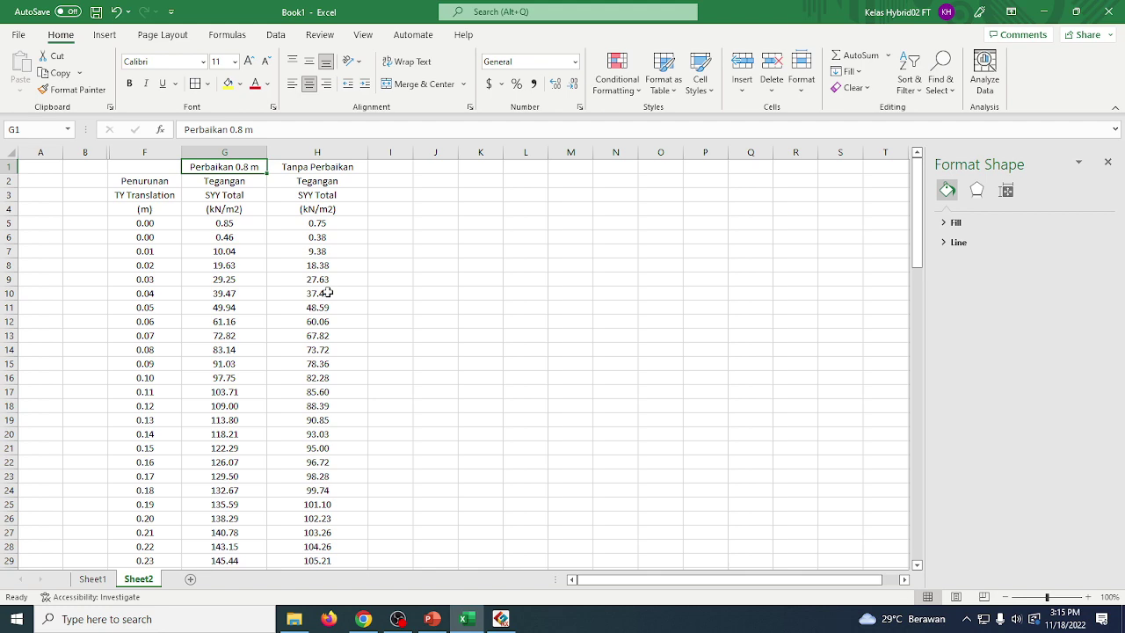
pyautogui.click(391, 236)
pyautogui.scroll(-17, 412, 243)
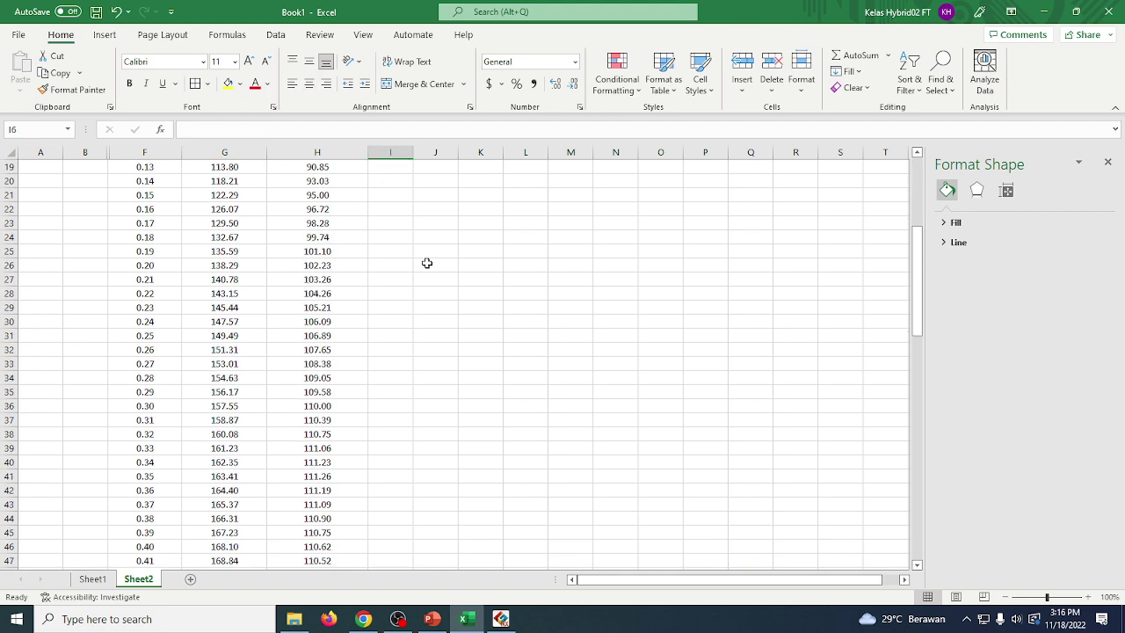
pyautogui.scroll(16, 442, 296)
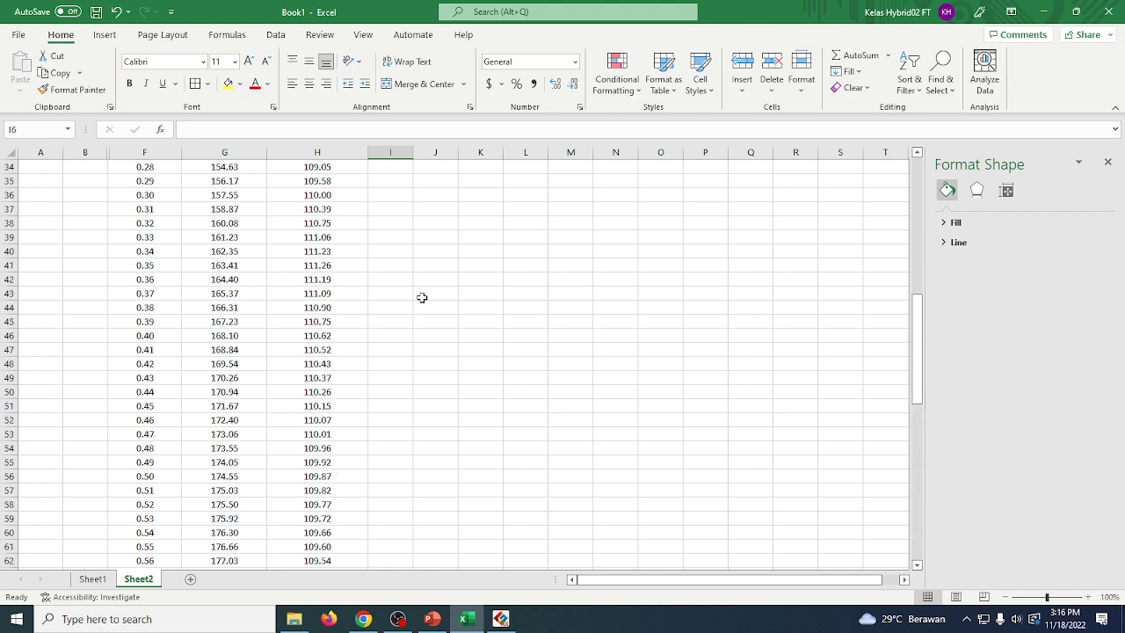
pyautogui.scroll(1, 422, 298)
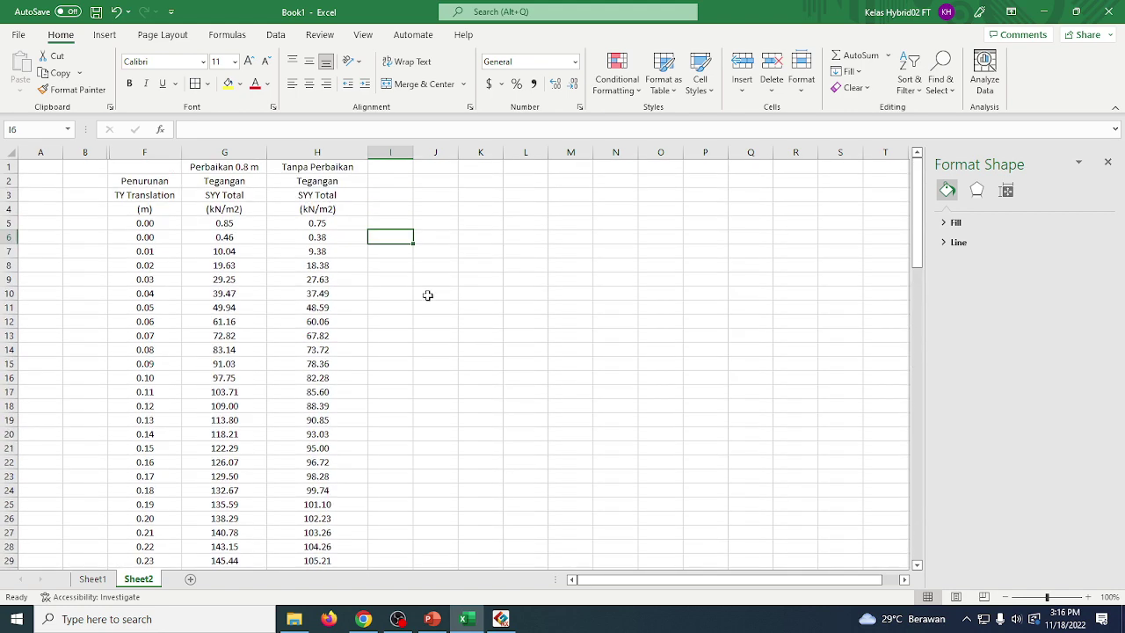
pyautogui.click(427, 294)
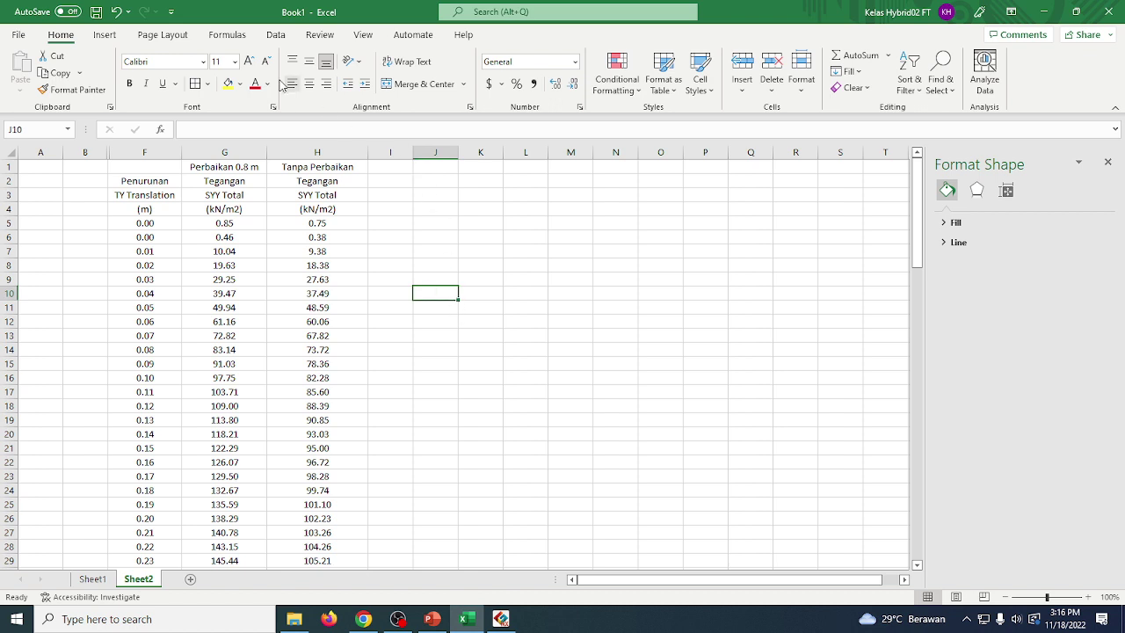
# Insert an empty scatter chart with smooth lines and place it beside the table, clear of column H.
pyautogui.click(99, 38)
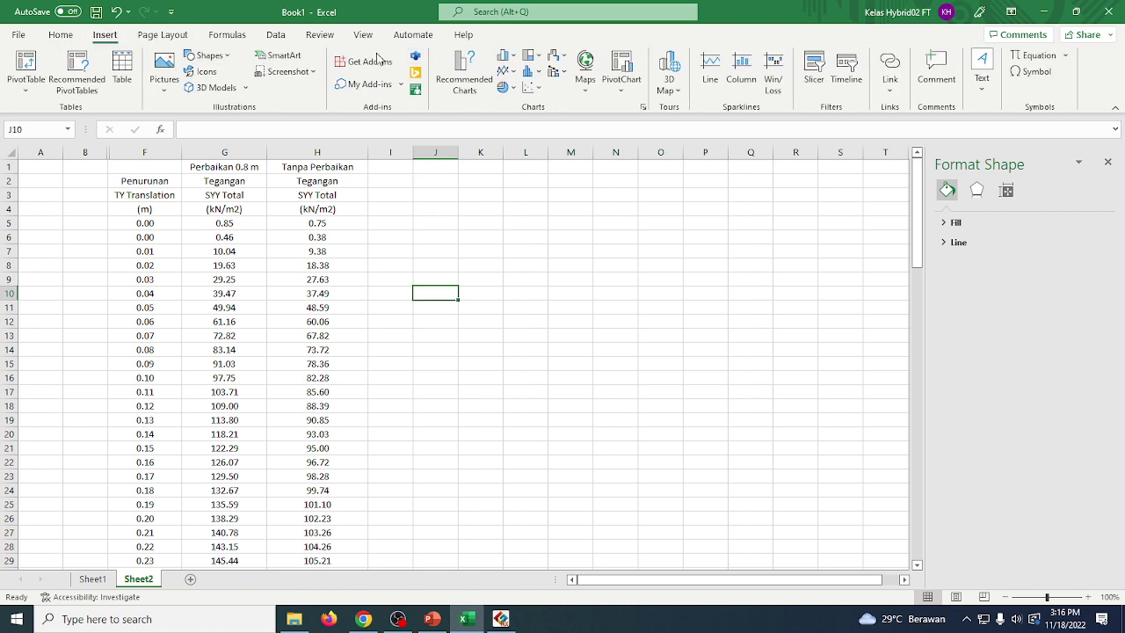
pyautogui.click(530, 87)
pyautogui.click(631, 132)
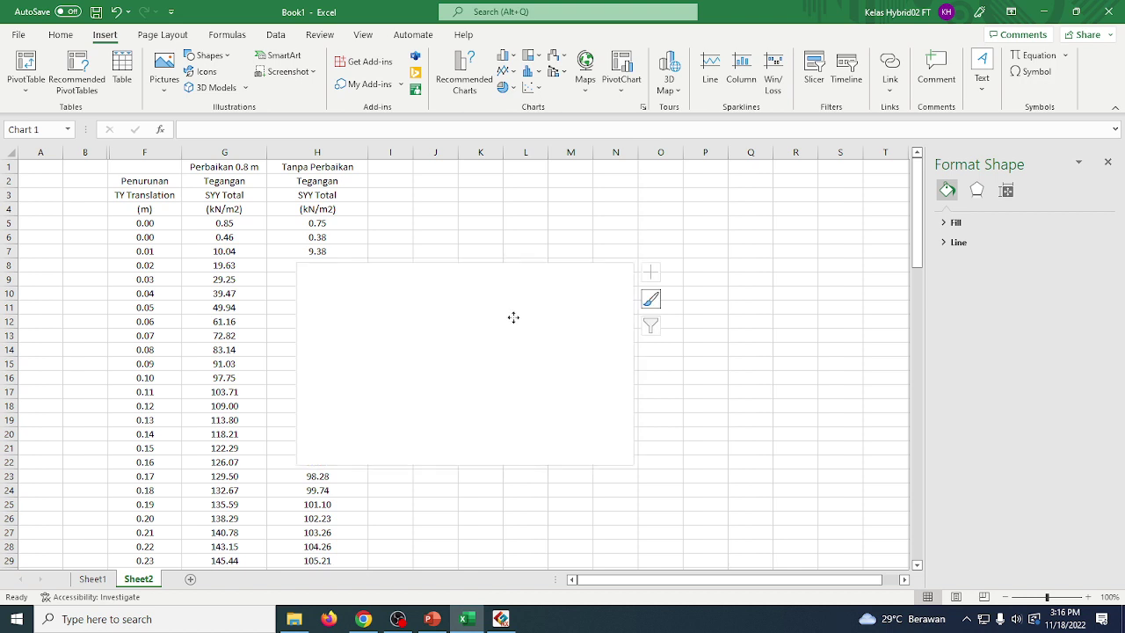
pyautogui.moveTo(512, 317); pyautogui.dragTo(584, 299)
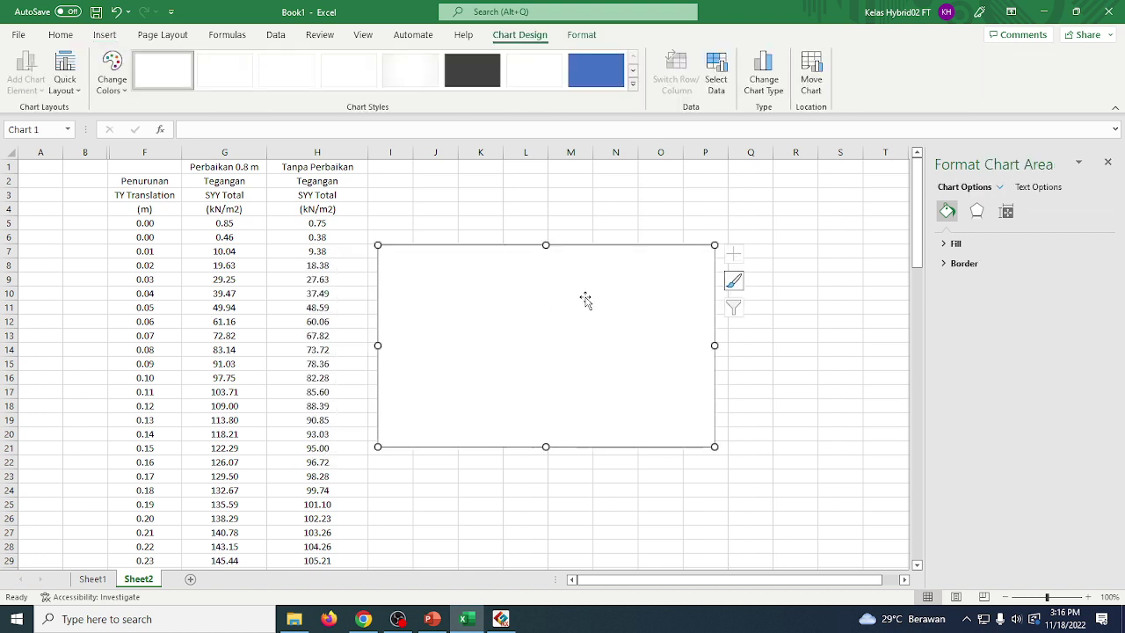
# Add a chart series named "Dengan Perbaikan" with X values G5:G106 and Y values F5:F106 from Sheet2.
pyautogui.click(715, 72)
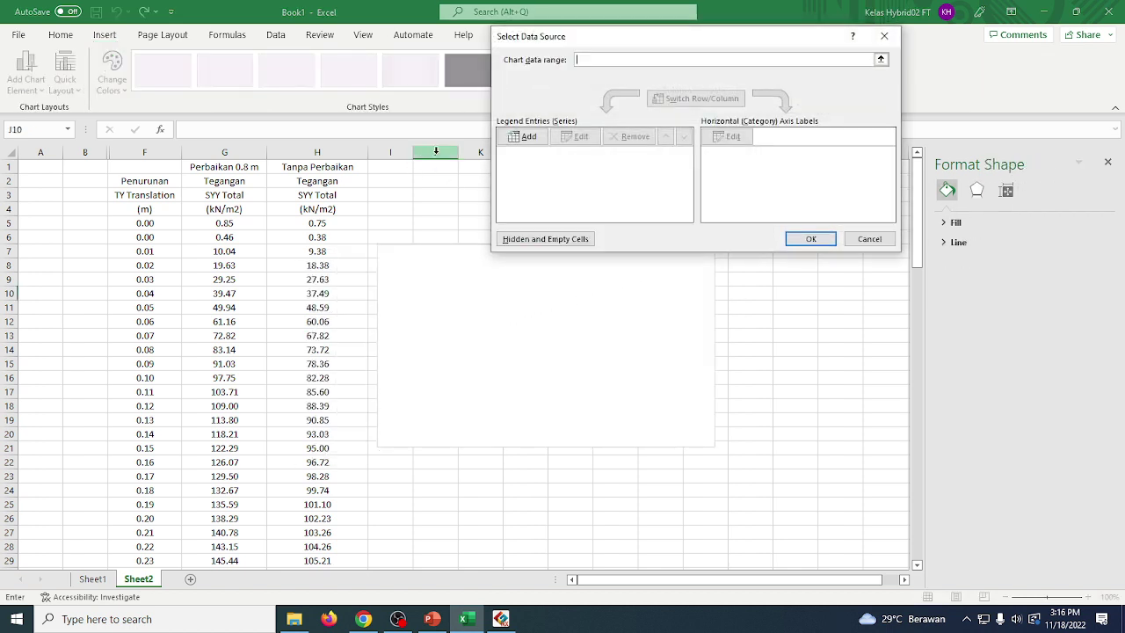
pyautogui.click(538, 138)
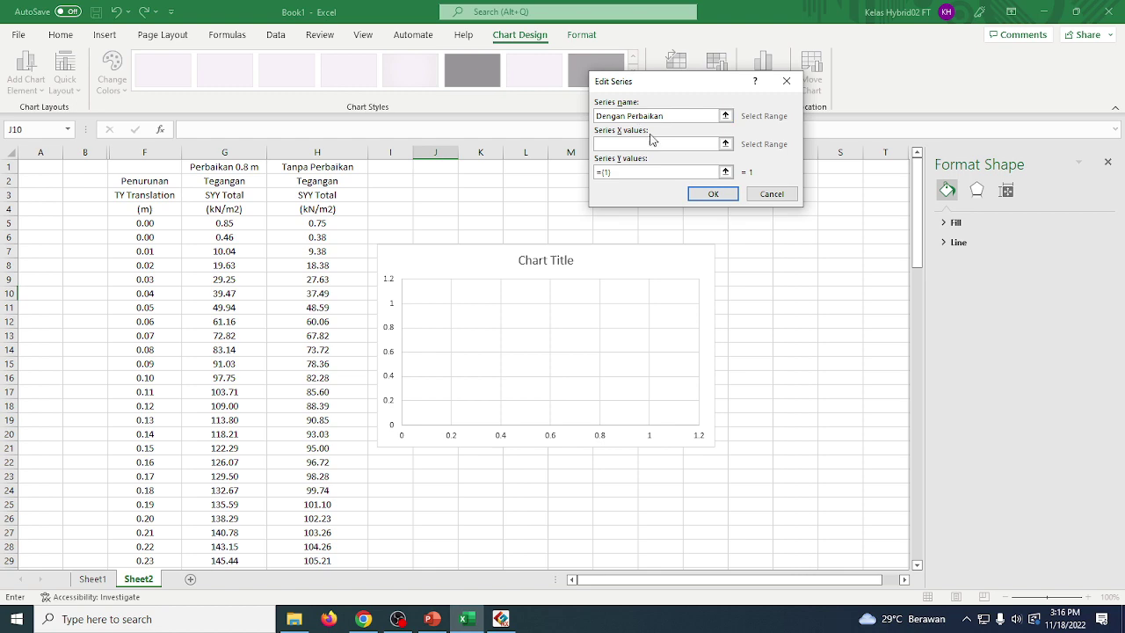
pyautogui.click(657, 142)
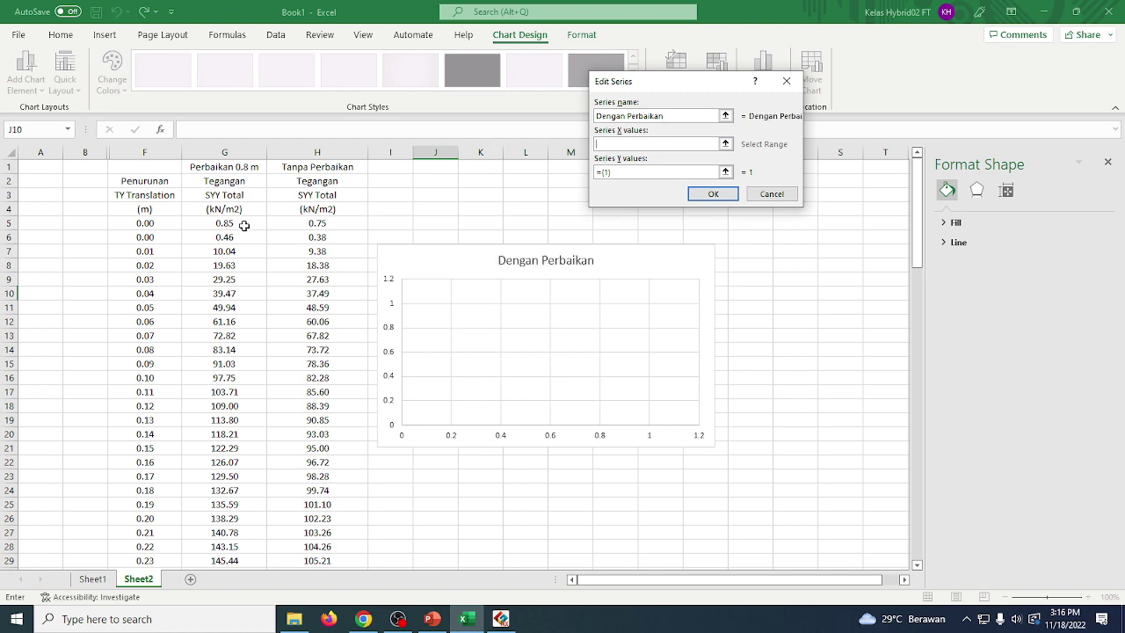
pyautogui.moveTo(244, 222); pyautogui.dragTo(248, 546)
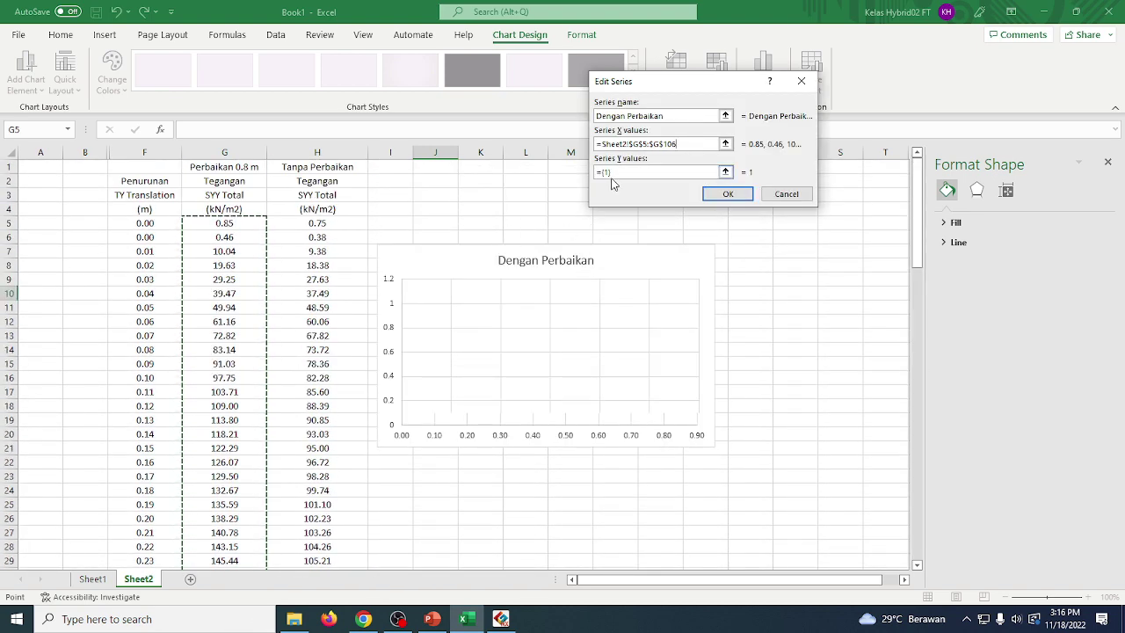
pyautogui.moveTo(617, 173); pyautogui.dragTo(575, 174)
pyautogui.press('BackSpace')
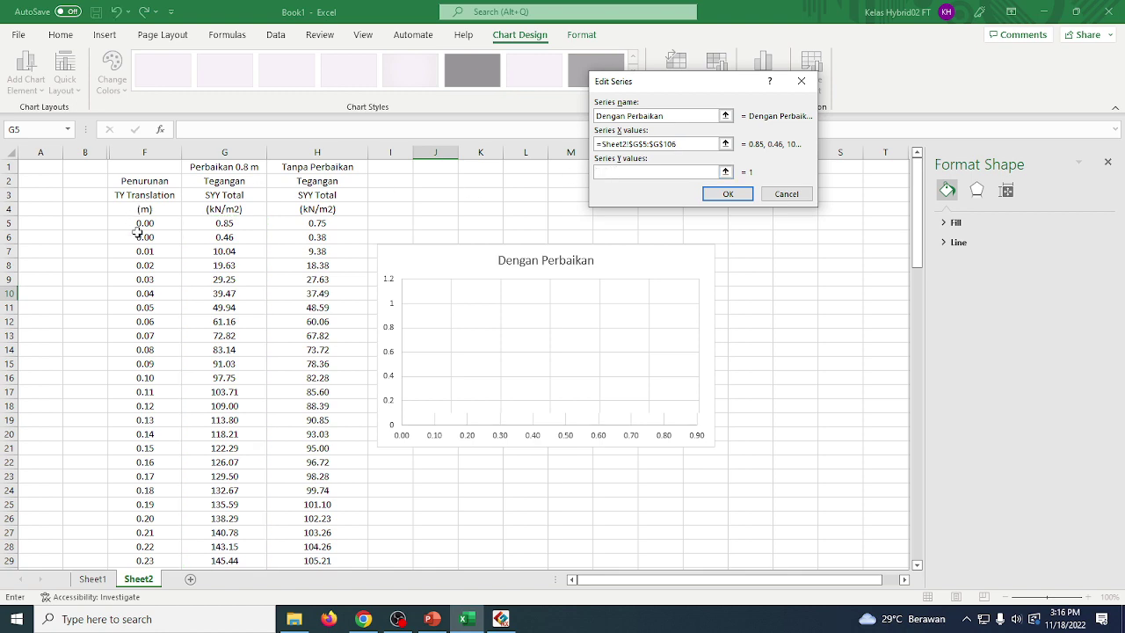
pyautogui.moveTo(136, 231); pyautogui.dragTo(173, 543)
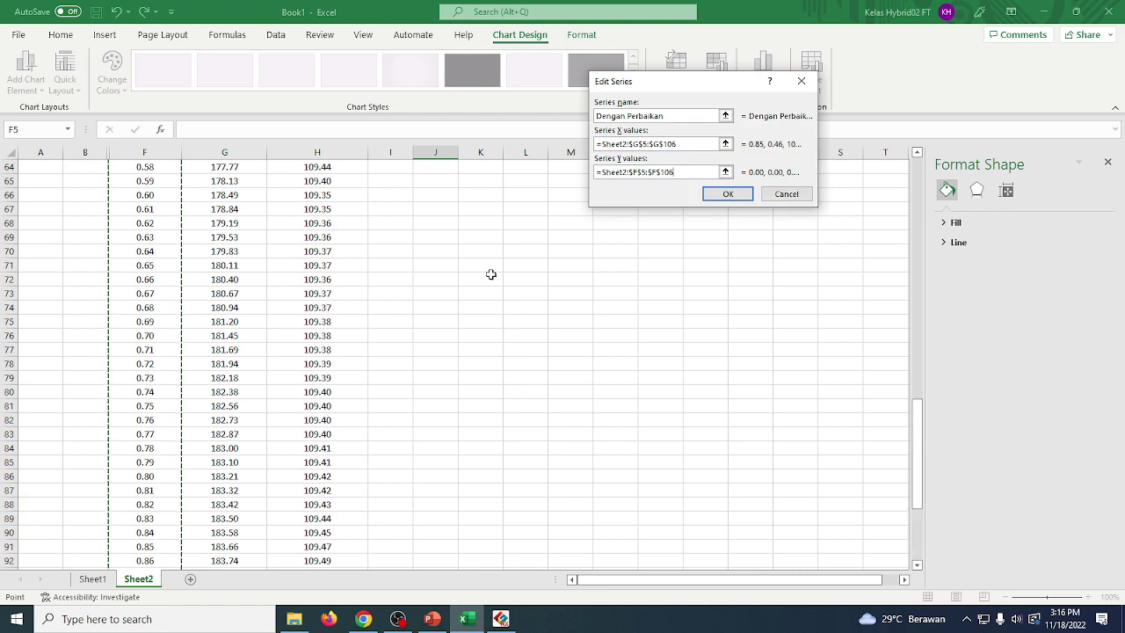
pyautogui.scroll(20, 490, 275)
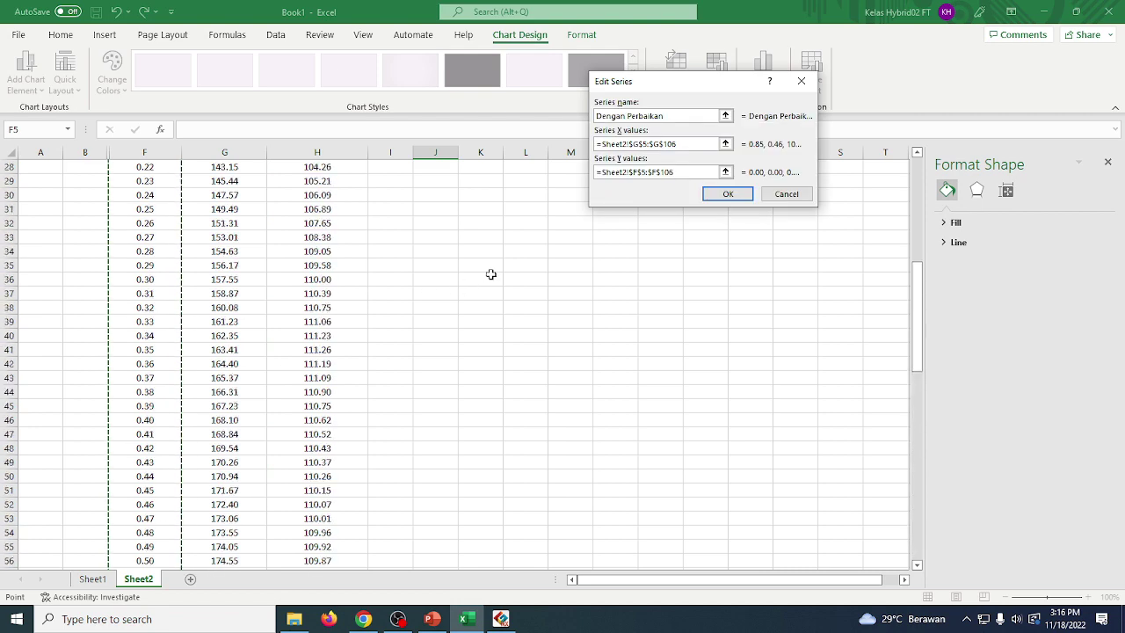
pyautogui.click(728, 194)
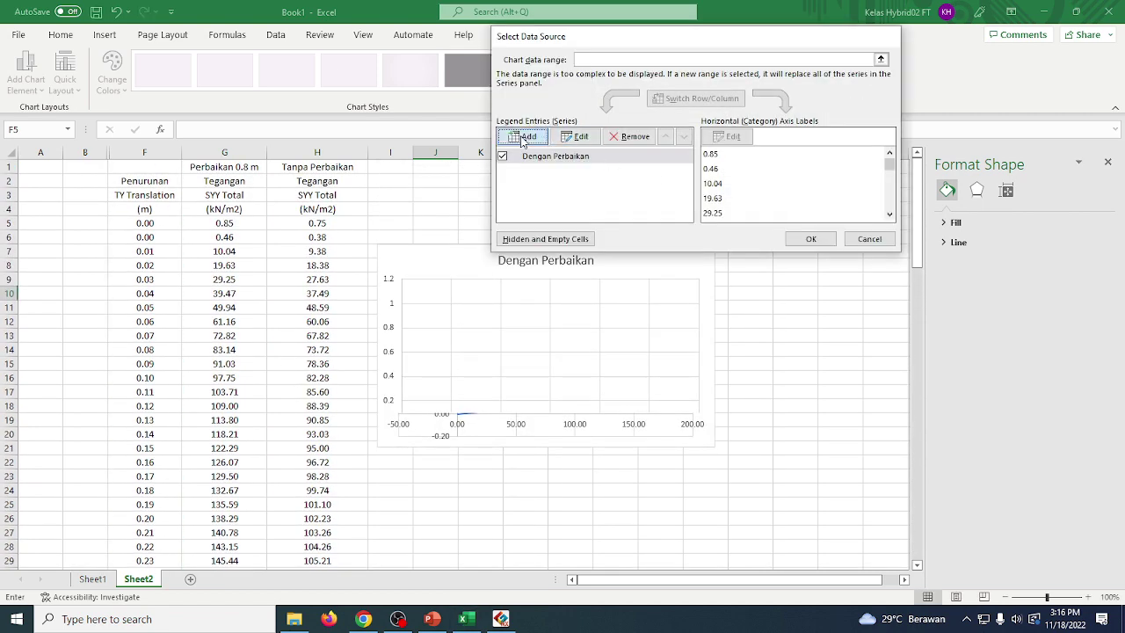
# Add a second chart series named "Tanpa Perbaikan" with X values H5:H106 and Y values F5:F106, and apply the data selection.
pyautogui.click(524, 138)
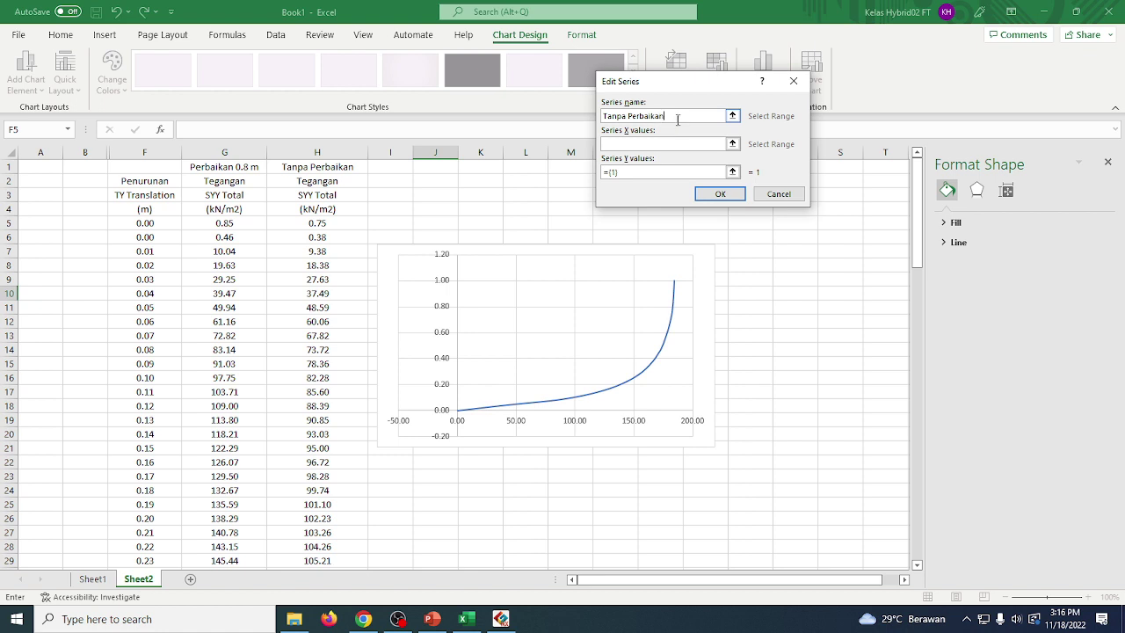
pyautogui.click(686, 145)
pyautogui.moveTo(312, 224); pyautogui.dragTo(342, 533)
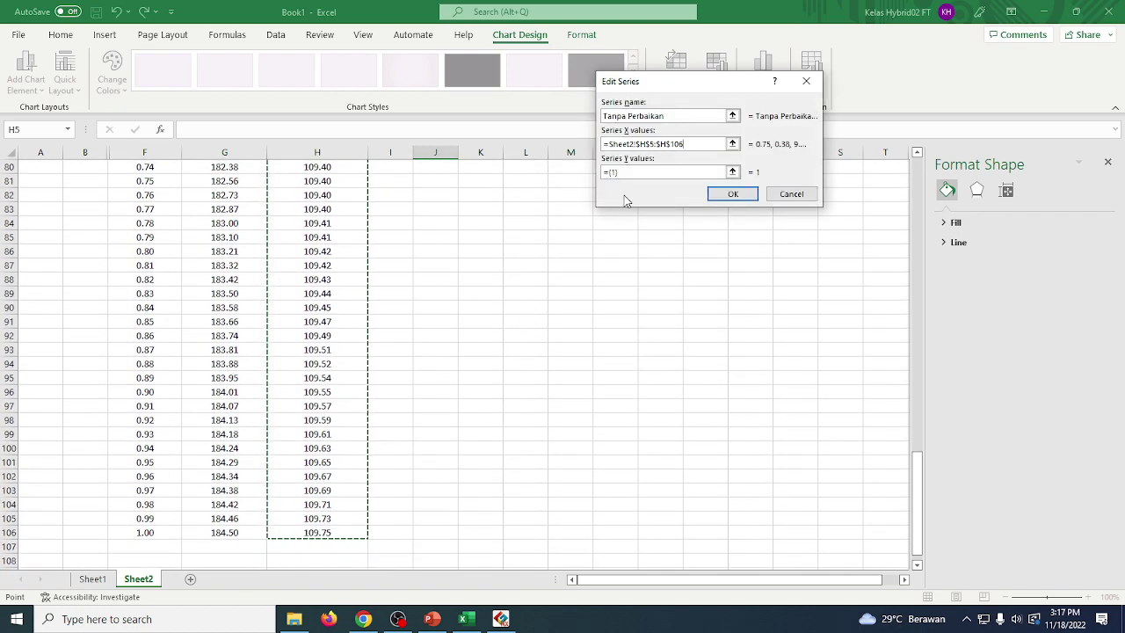
pyautogui.click(636, 172)
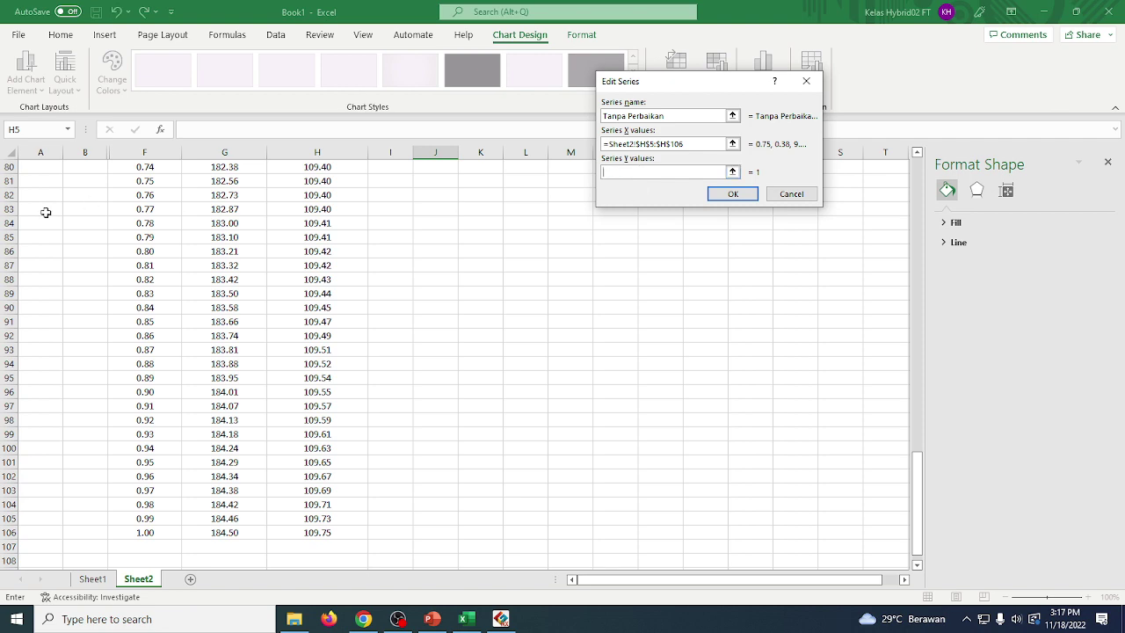
pyautogui.scroll(20, 173, 247)
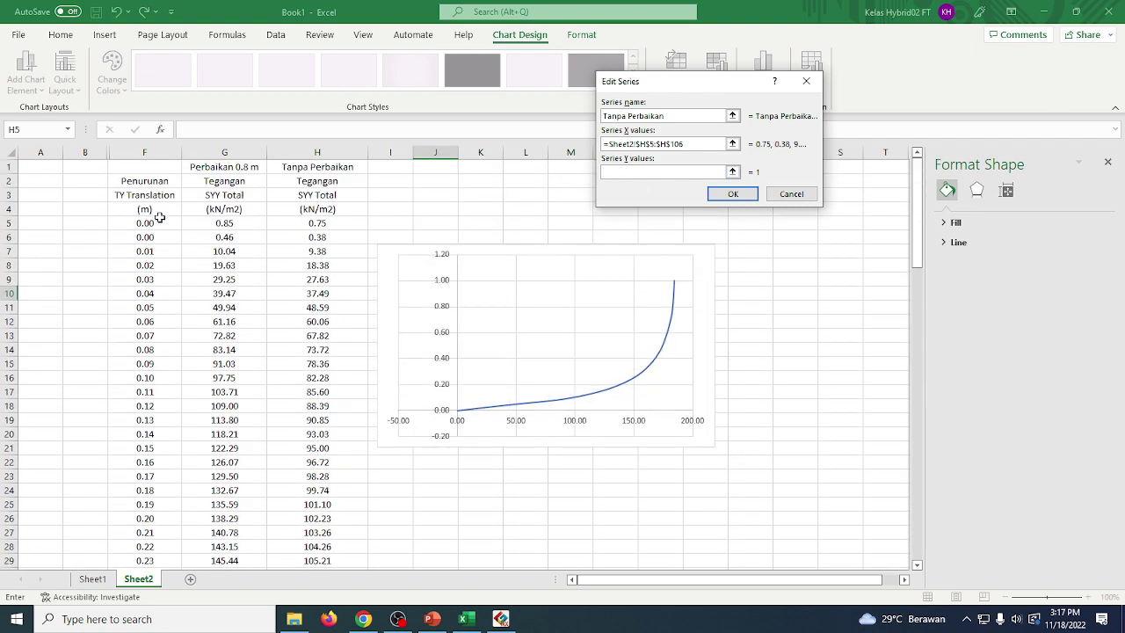
pyautogui.moveTo(159, 223); pyautogui.dragTo(153, 561)
pyautogui.scroll(20, 443, 366)
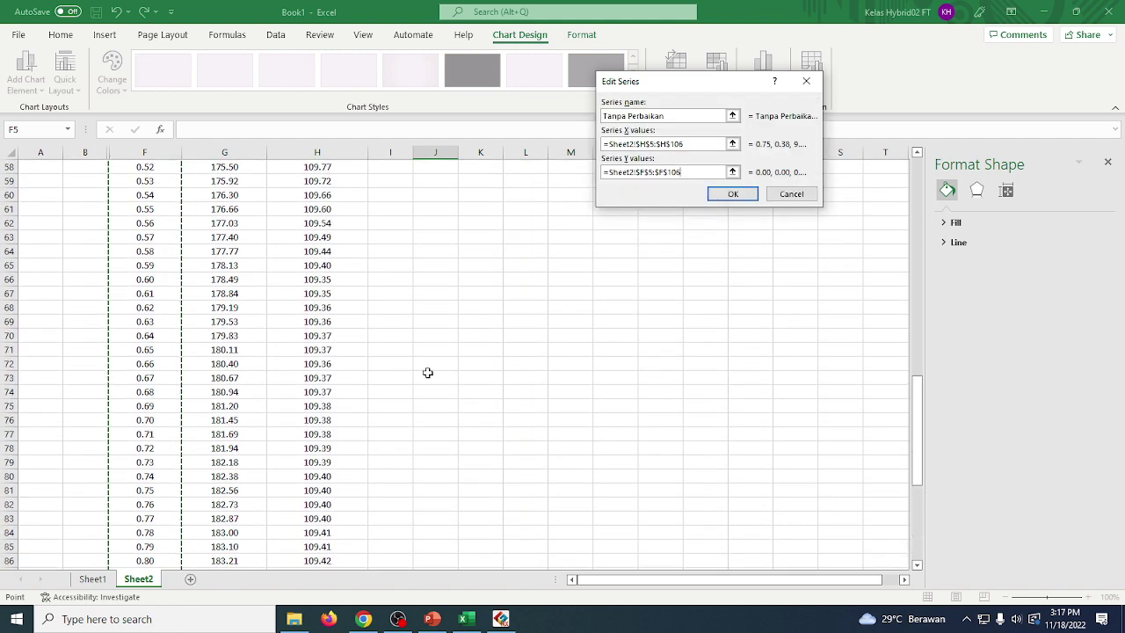
pyautogui.scroll(6, 443, 366)
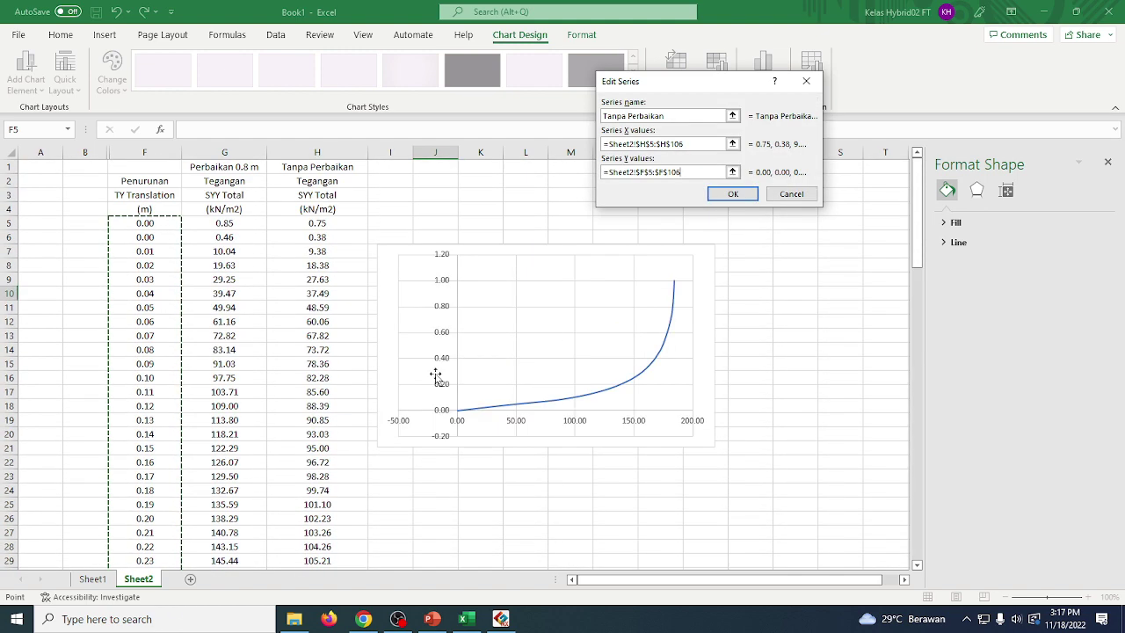
pyautogui.click(733, 193)
pyautogui.click(809, 239)
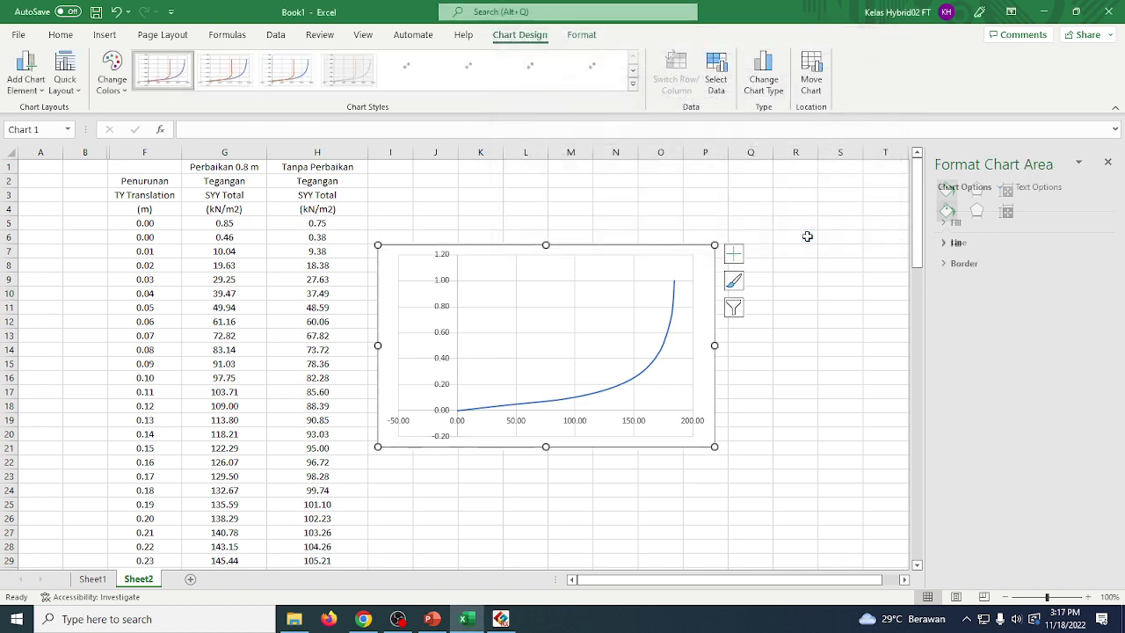
pyautogui.click(812, 331)
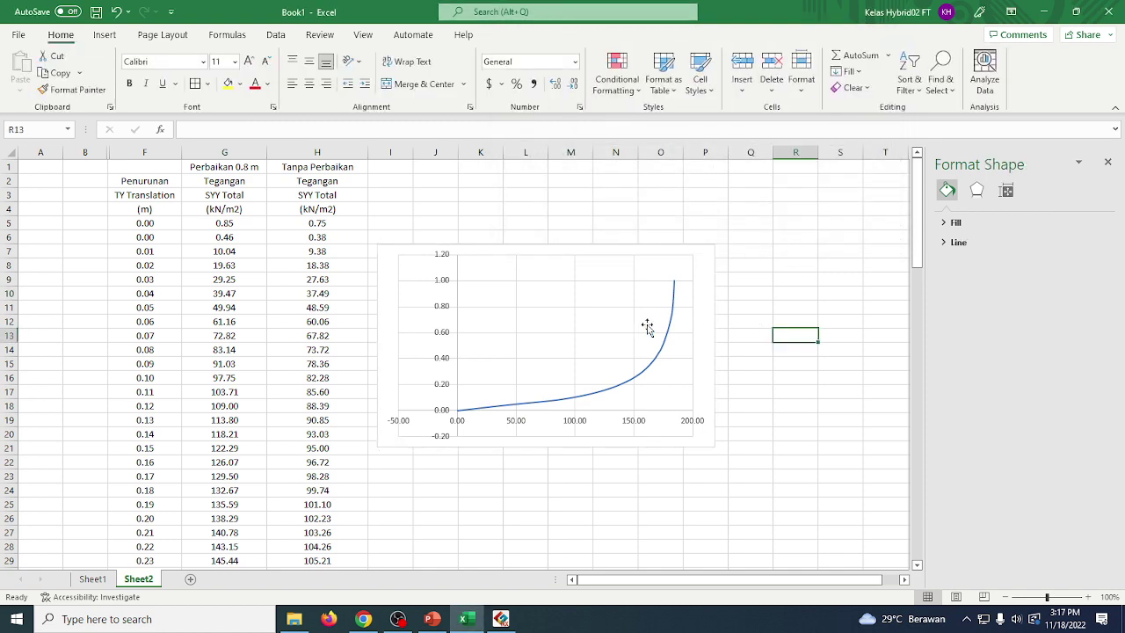
# Check the X and Y value ranges of the "Dengan Perbaikan" series and the "Tanpa Perbaikan" entry in the chart's data source.
pyautogui.click(593, 312)
pyautogui.click(717, 72)
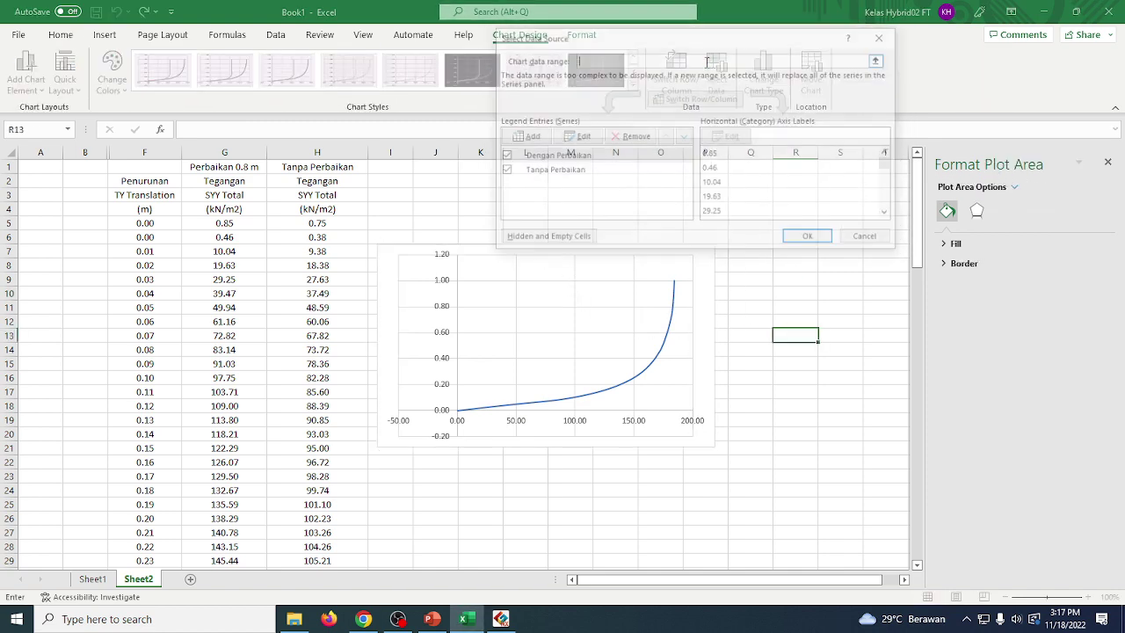
pyautogui.click(556, 159)
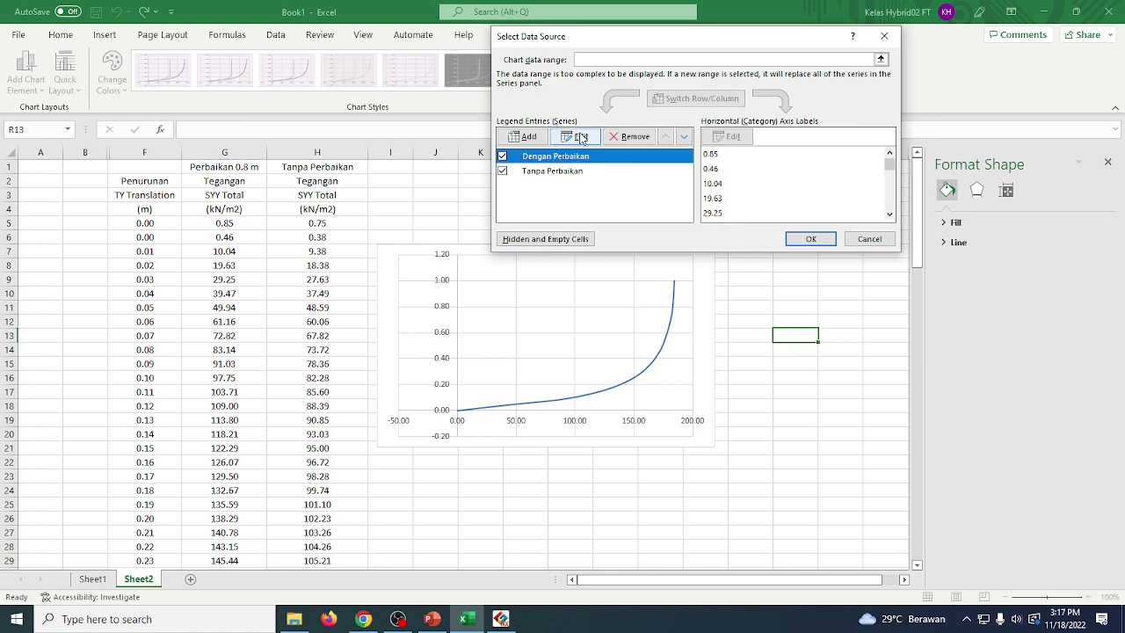
pyautogui.click(580, 138)
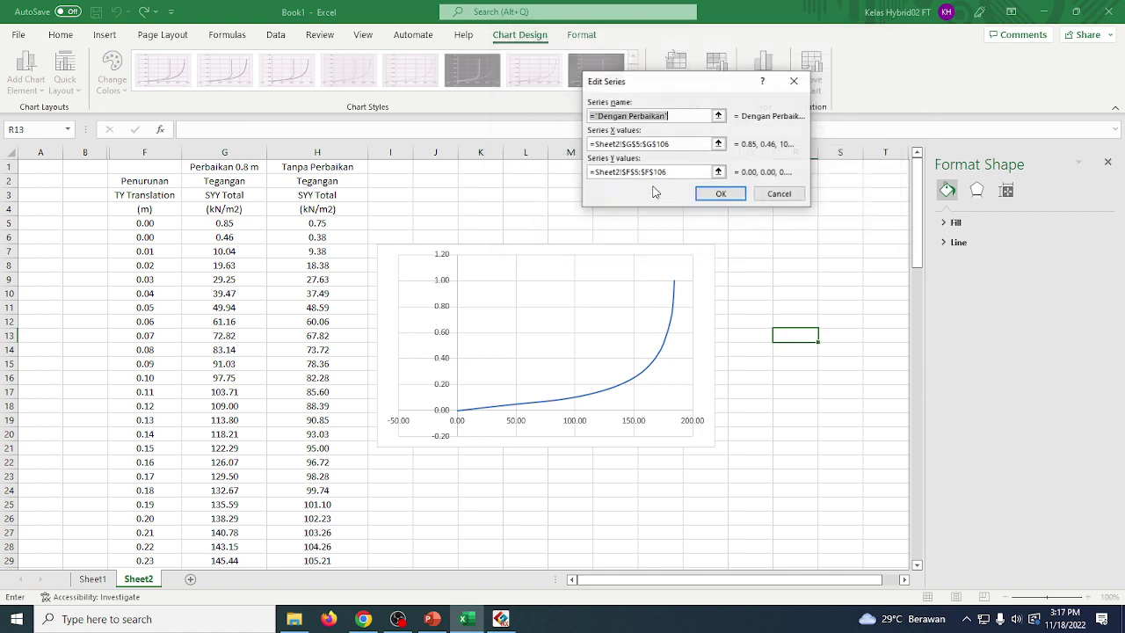
pyautogui.click(697, 144)
pyautogui.click(676, 172)
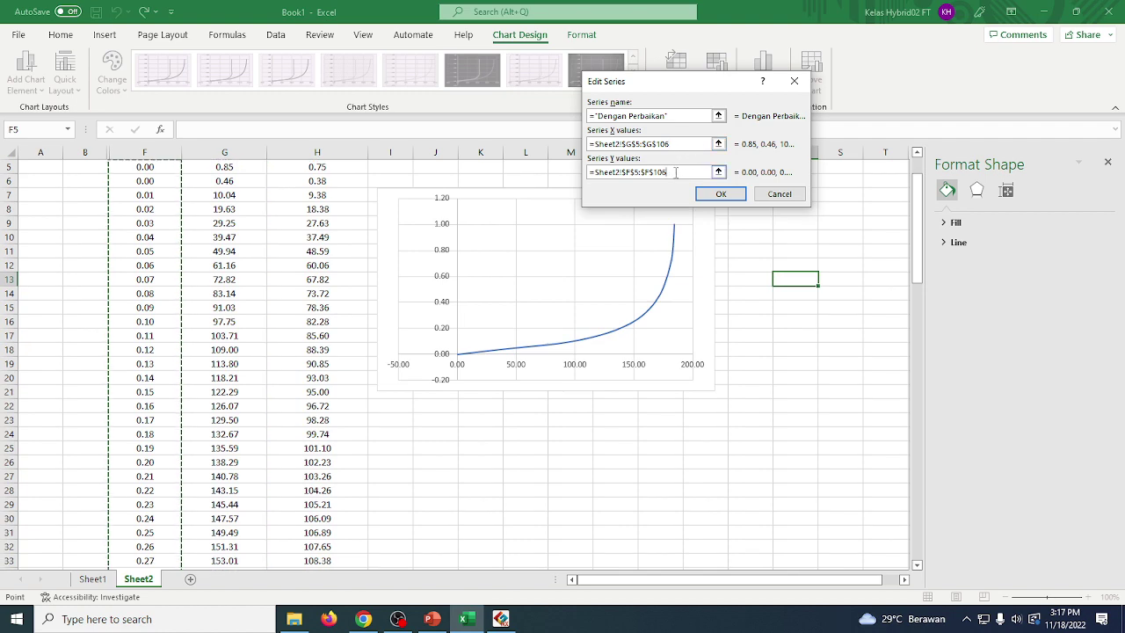
pyautogui.click(761, 195)
pyautogui.click(618, 172)
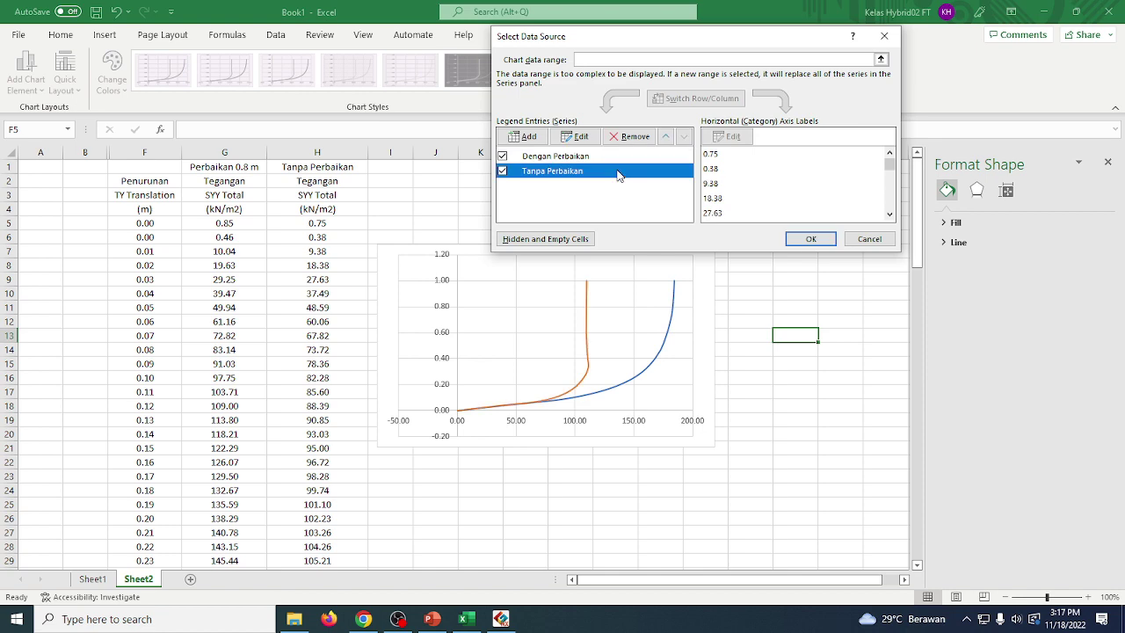
pyautogui.click(867, 238)
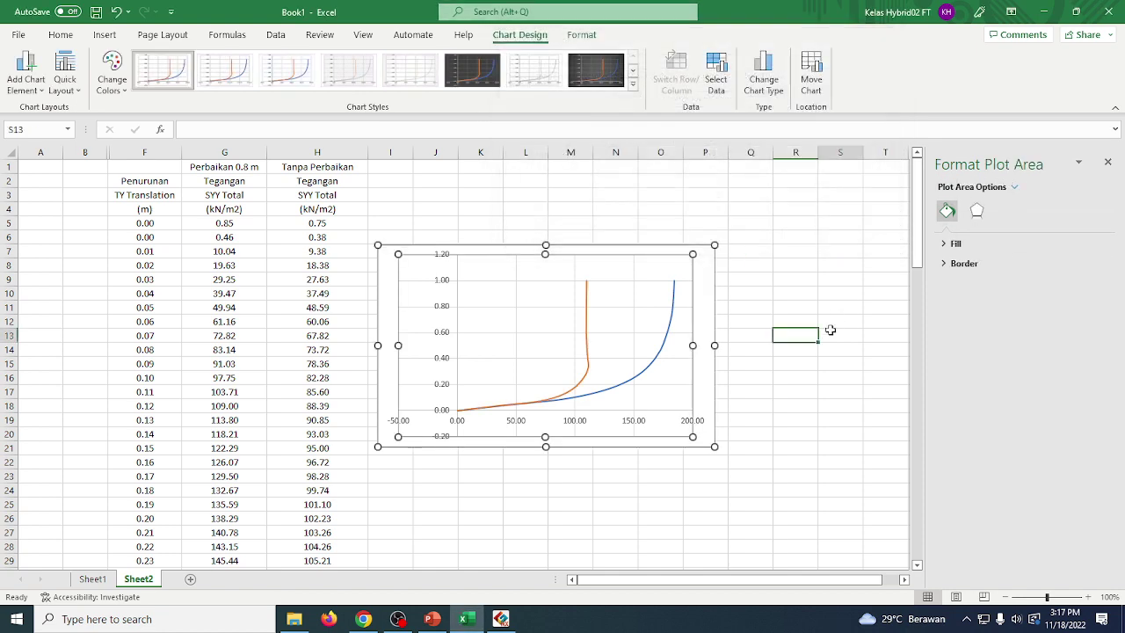
pyautogui.click(829, 331)
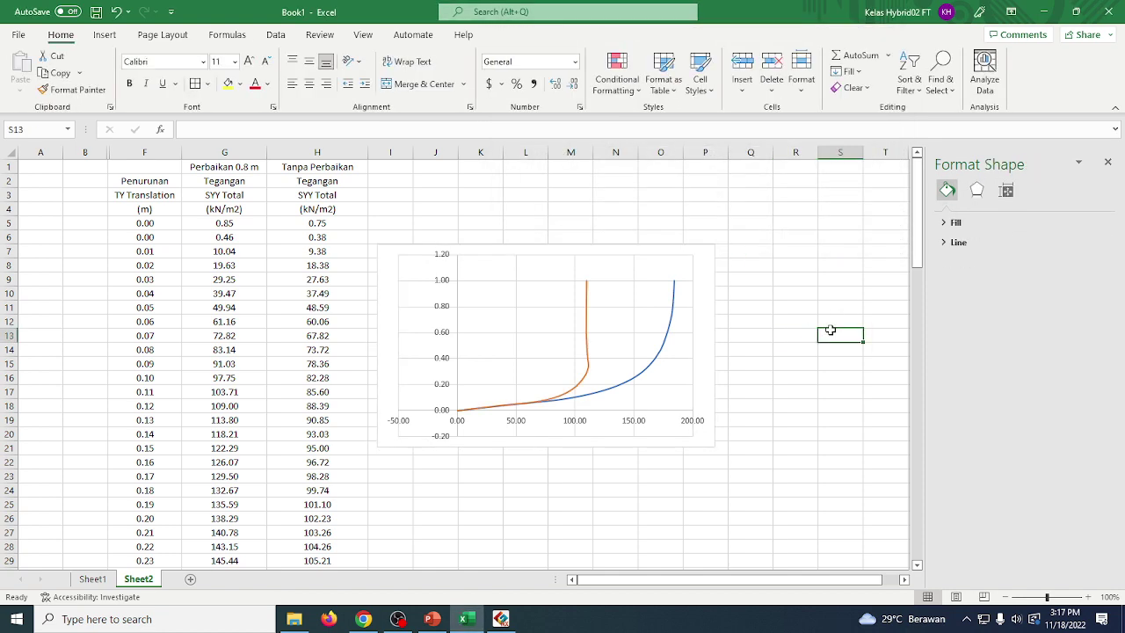
# Show the chart's vertical axis values in reverse order and set the axis minimum bound to 0.
pyautogui.click(389, 281)
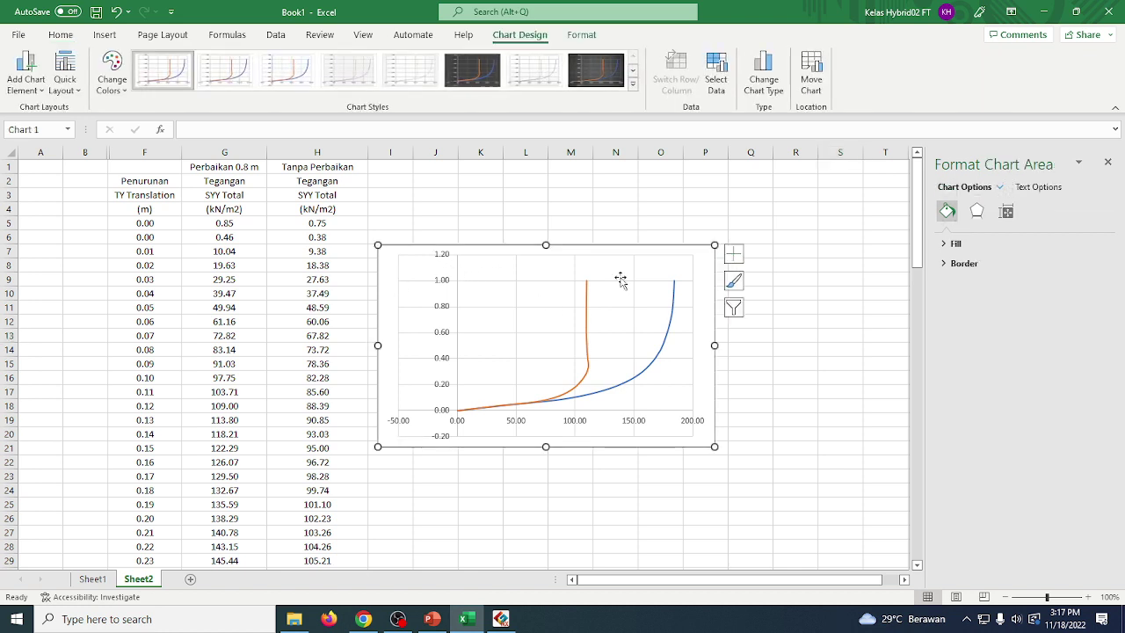
pyautogui.click(998, 189)
pyautogui.click(1002, 272)
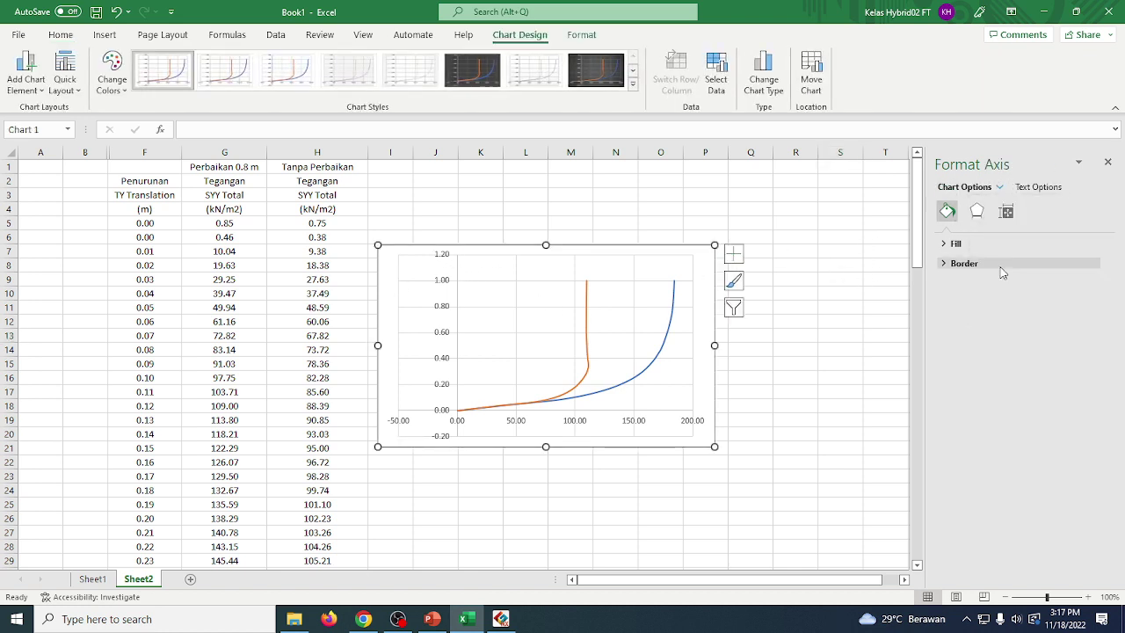
pyautogui.click(993, 246)
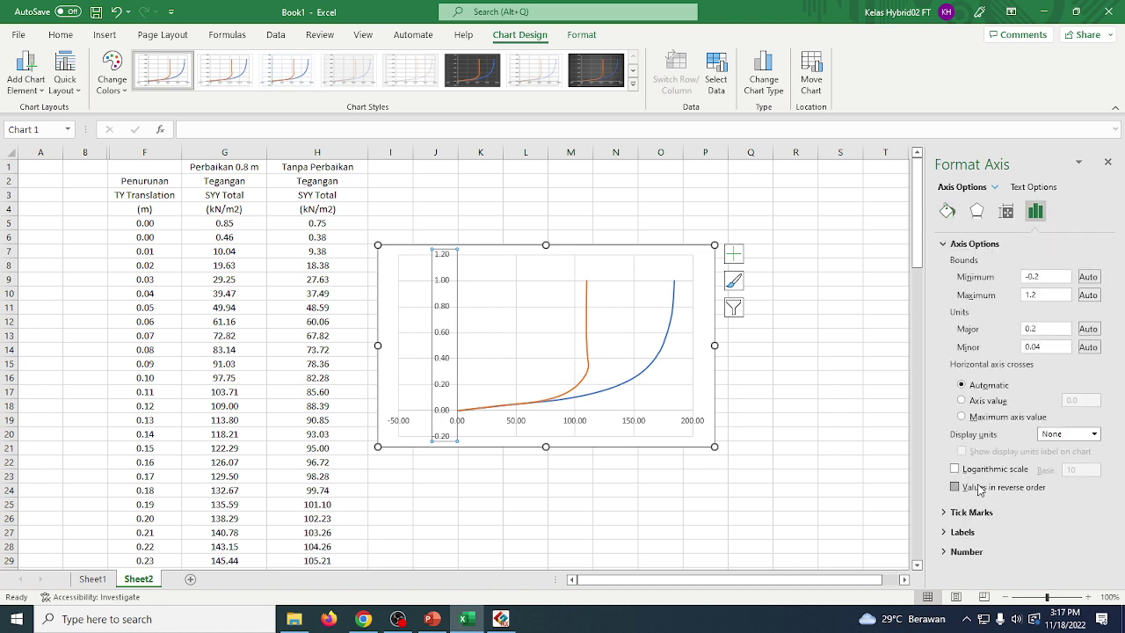
pyautogui.click(979, 488)
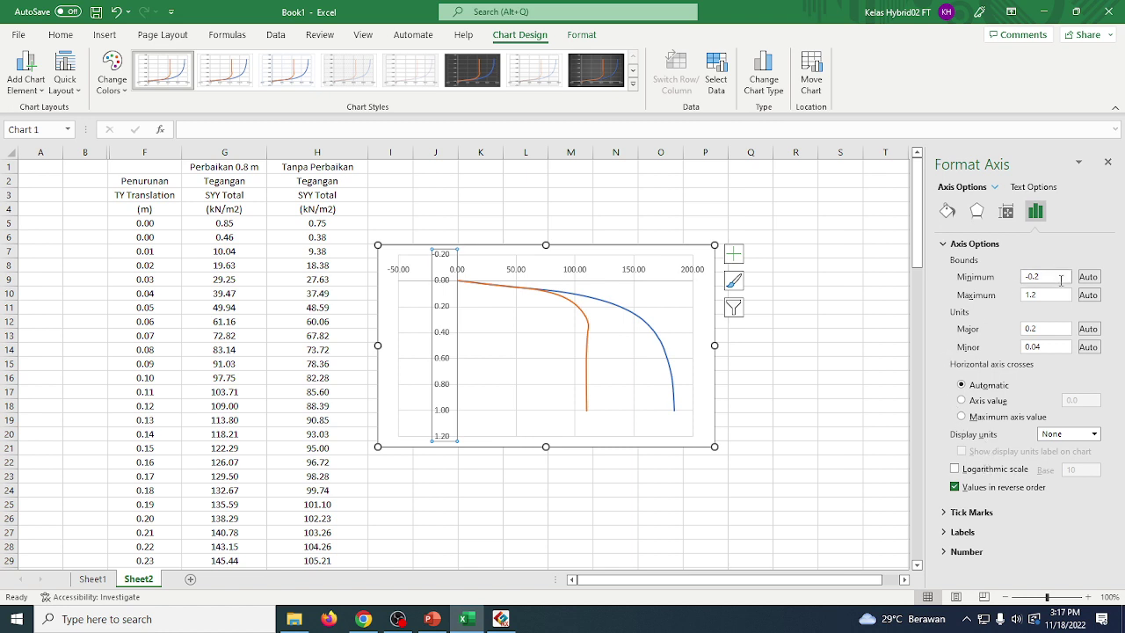
pyautogui.moveTo(1044, 276); pyautogui.dragTo(998, 281)
pyautogui.write('0')
pyautogui.press('Return')
# Set the horizontal axis minimum bound to 0 and its number format to 0 decimal places.
pyautogui.click(994, 186)
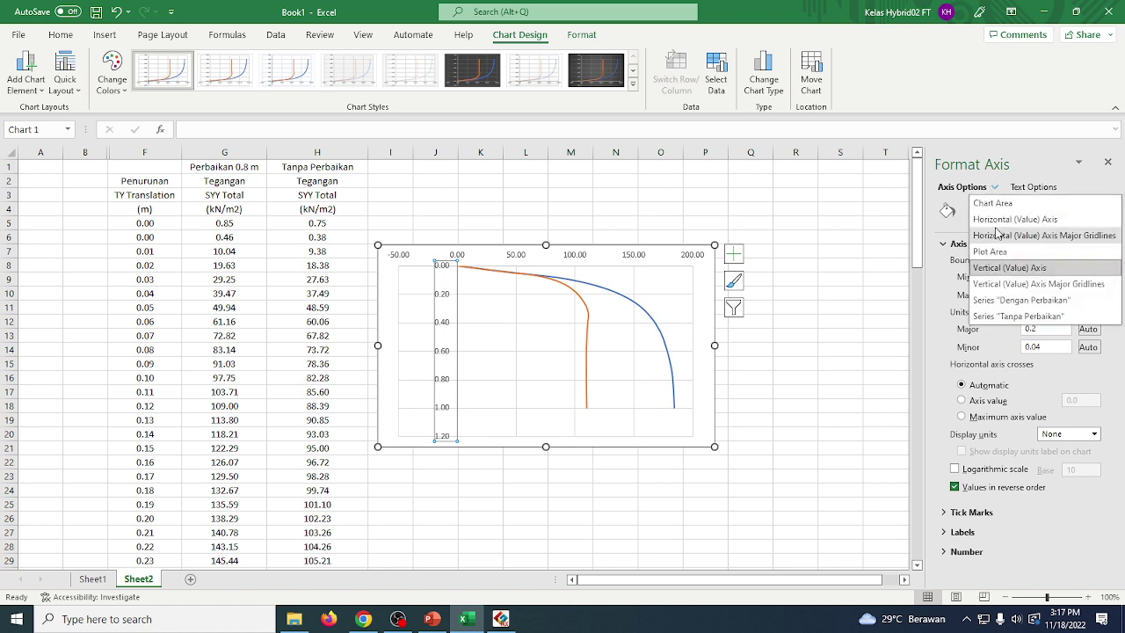
pyautogui.click(1011, 219)
pyautogui.moveTo(1046, 276); pyautogui.dragTo(1002, 278)
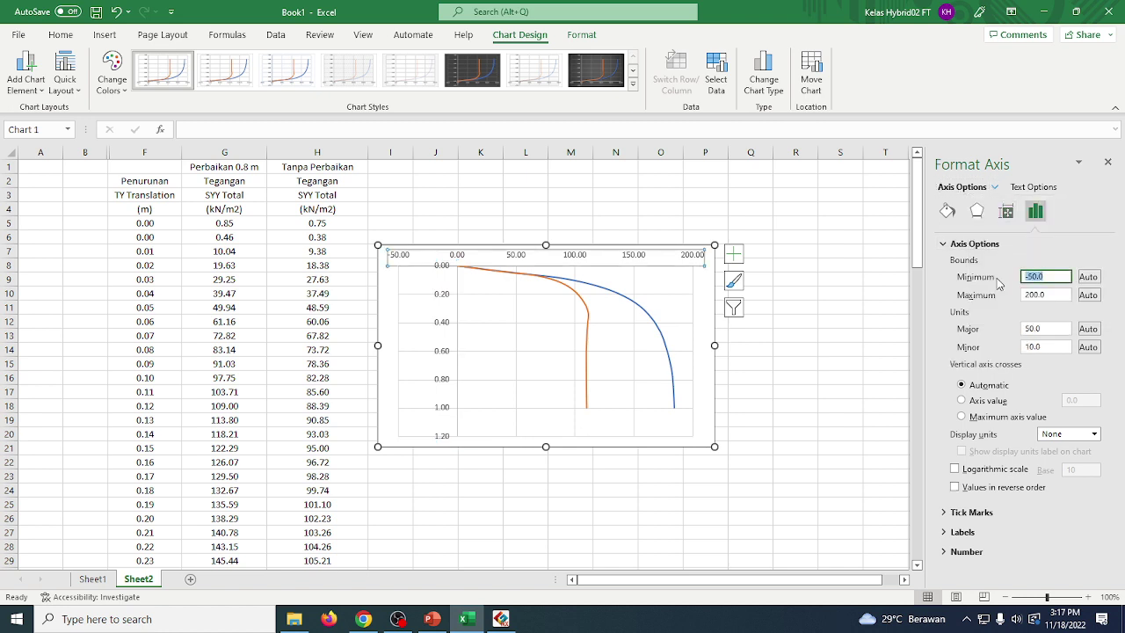
pyautogui.write('0')
pyautogui.press('Return')
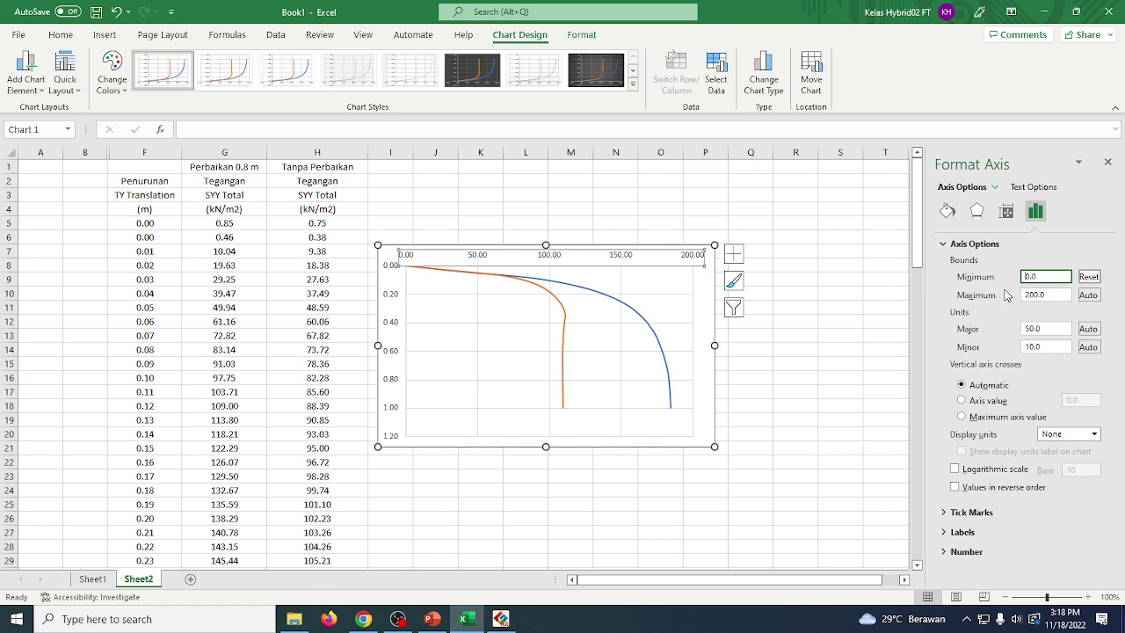
pyautogui.click(993, 552)
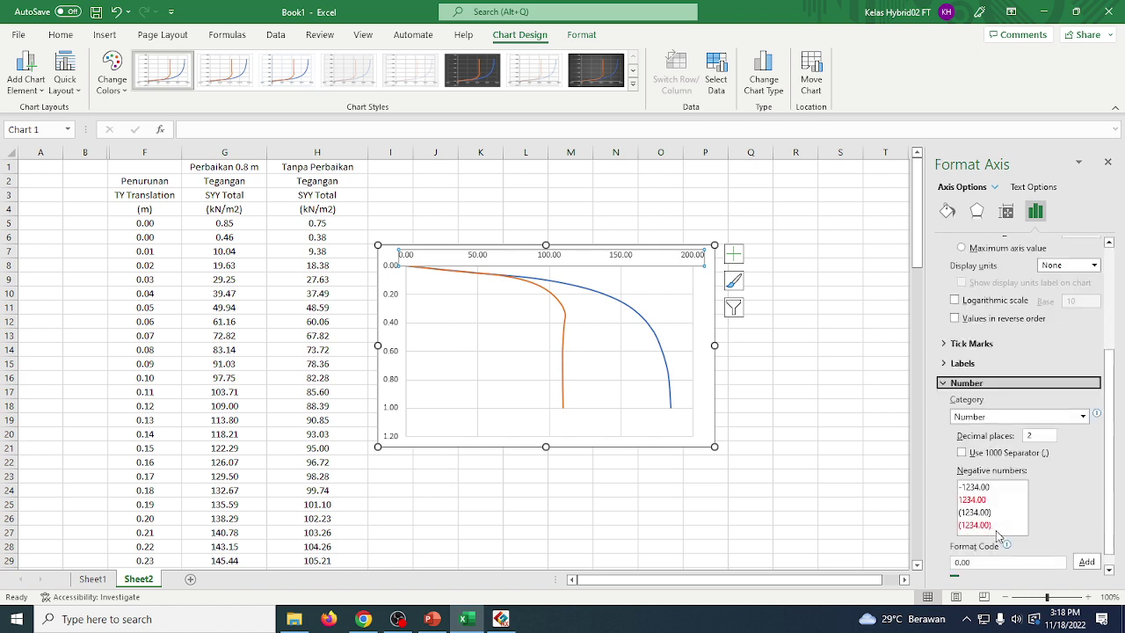
pyautogui.doubleClick(1025, 438)
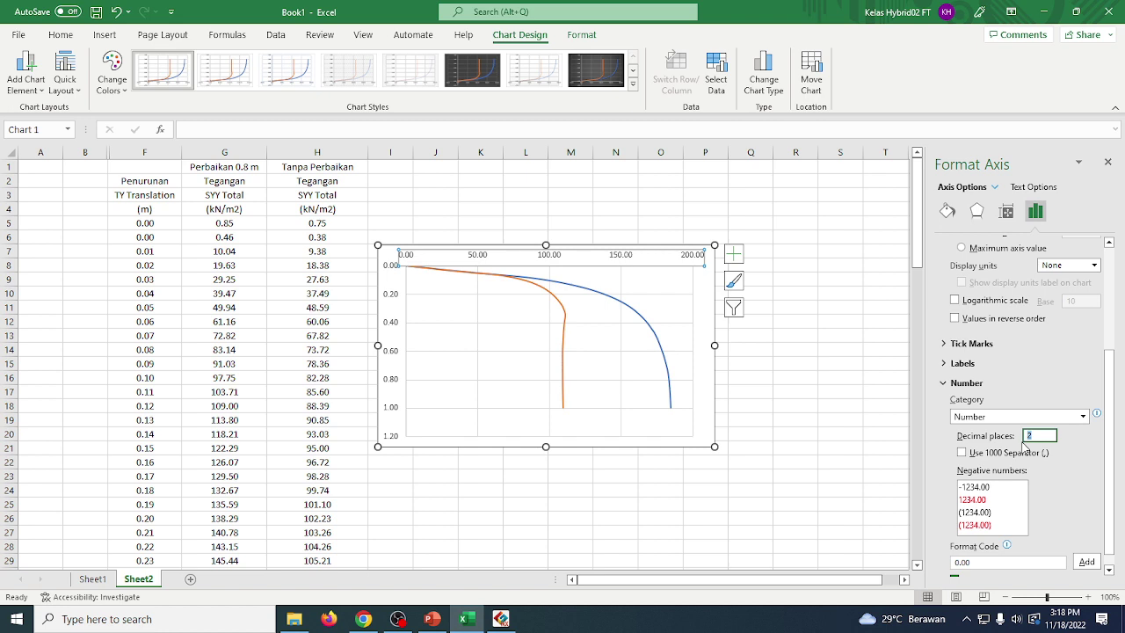
pyautogui.press('Return')
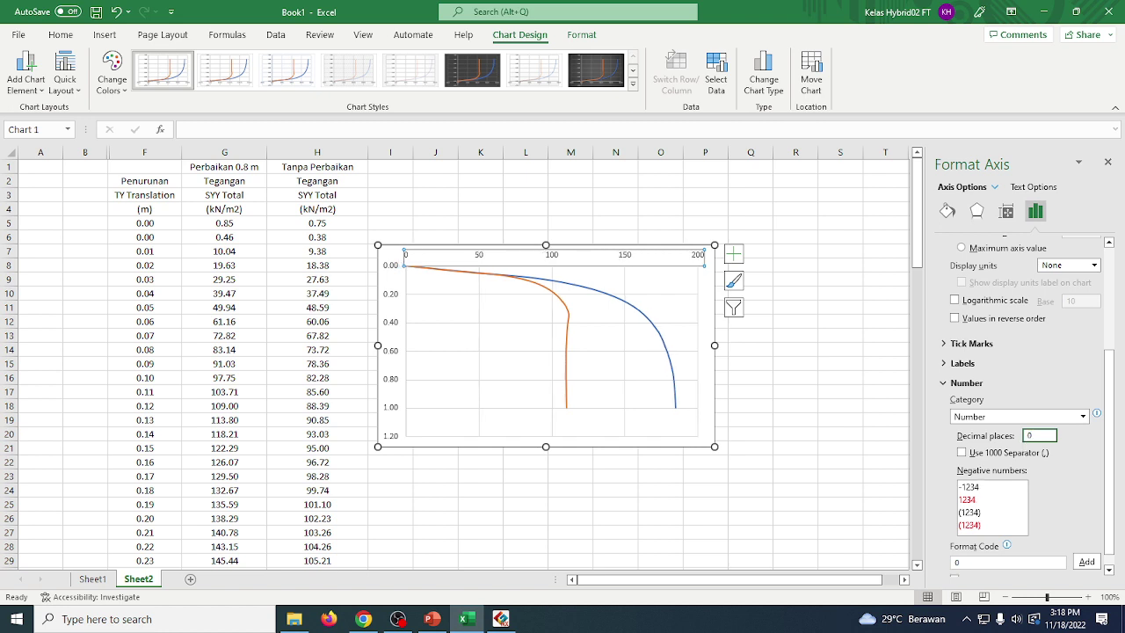
# Set the vertical axis number format to 1 decimal place and close the axis formatting.
pyautogui.click(997, 189)
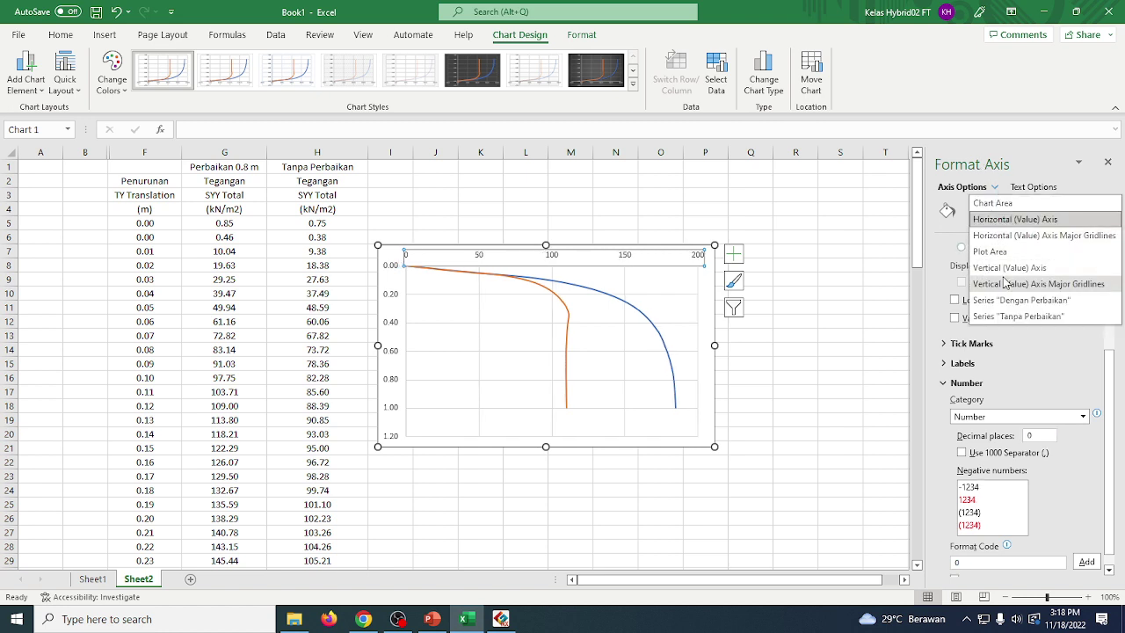
pyautogui.press('Escape')
pyautogui.click(1027, 304)
pyautogui.scroll(-3, 1038, 489)
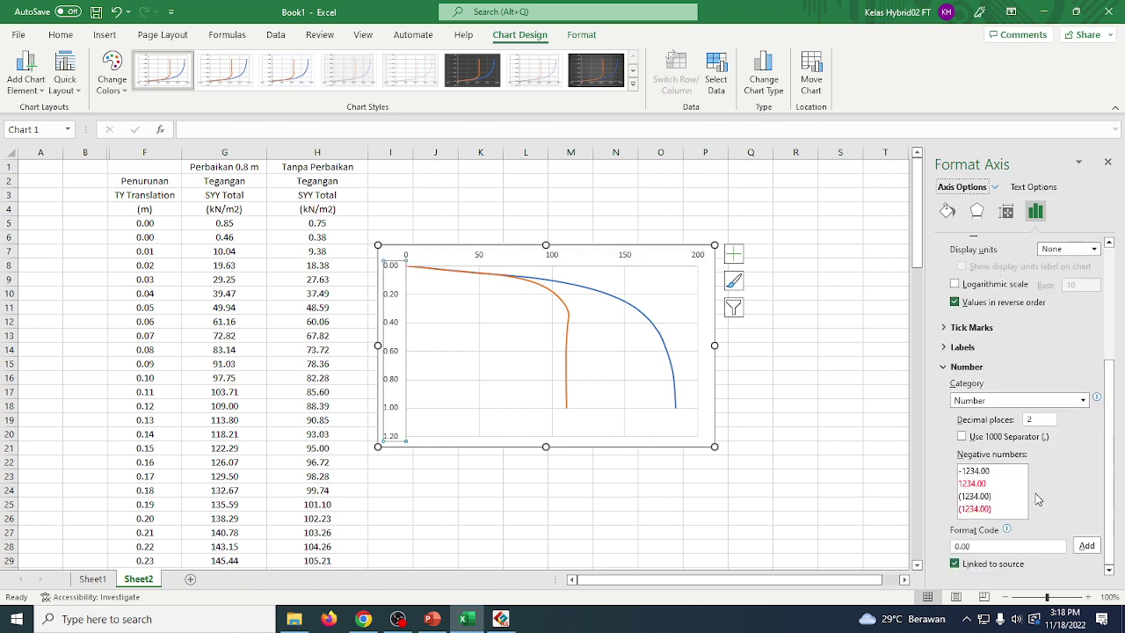
pyautogui.click(1034, 419)
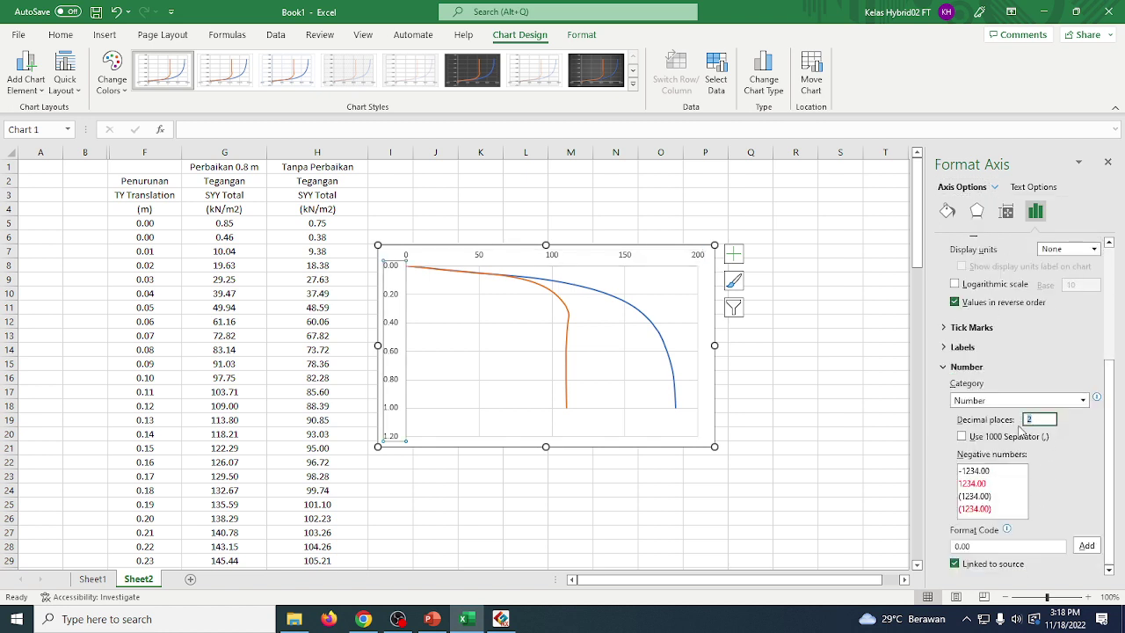
pyautogui.write('1')
pyautogui.press('Return')
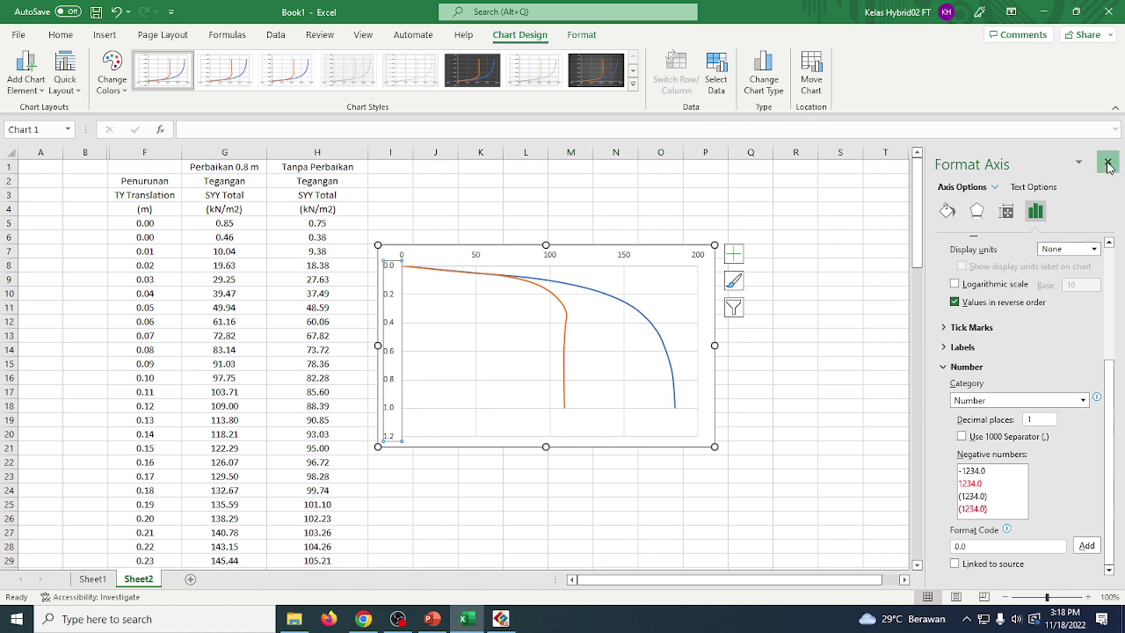
pyautogui.click(1106, 166)
# Add axis titles to the chart and title the horizontal axis "Tegangan (kPa)".
pyautogui.click(734, 254)
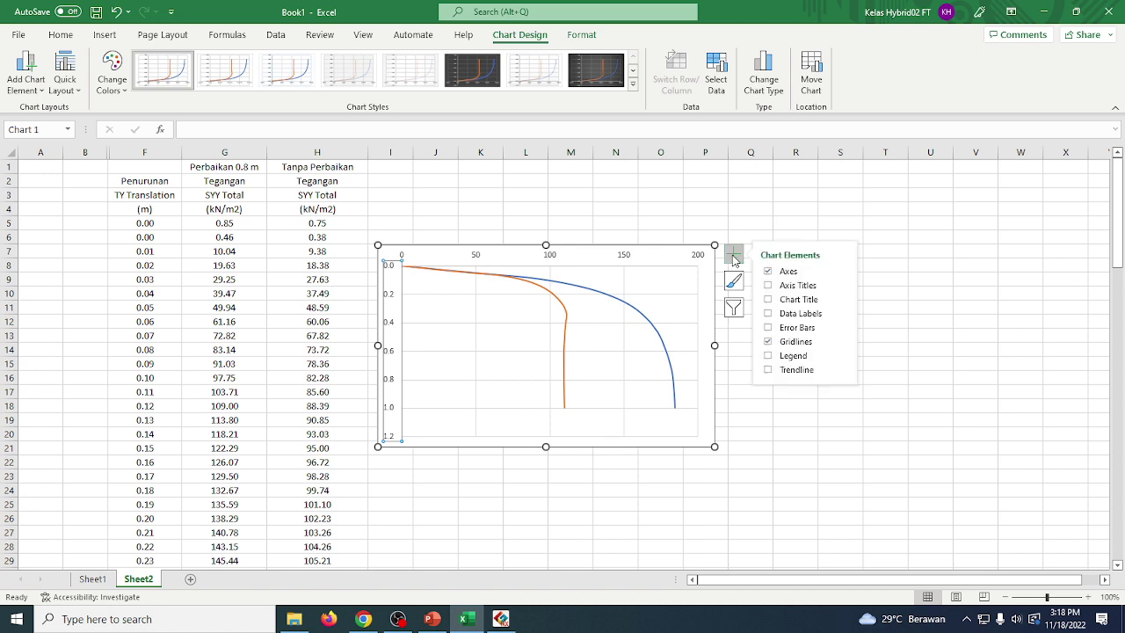
pyautogui.click(794, 286)
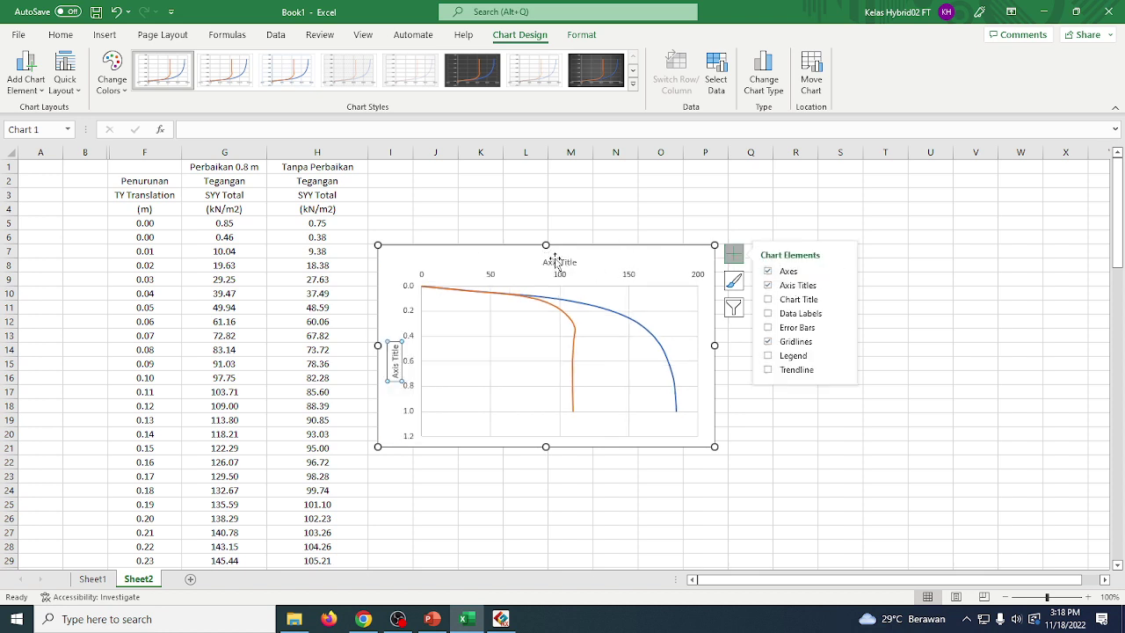
pyautogui.doubleClick(559, 261)
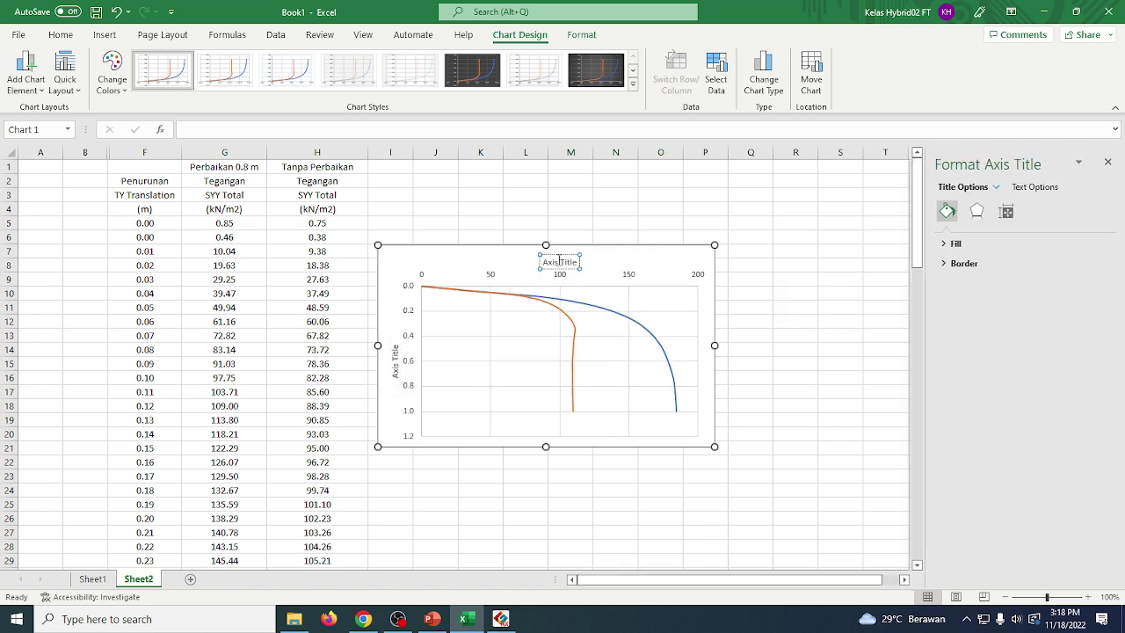
pyautogui.tripleClick(559, 261)
pyautogui.write('Tegangan (kPa)')
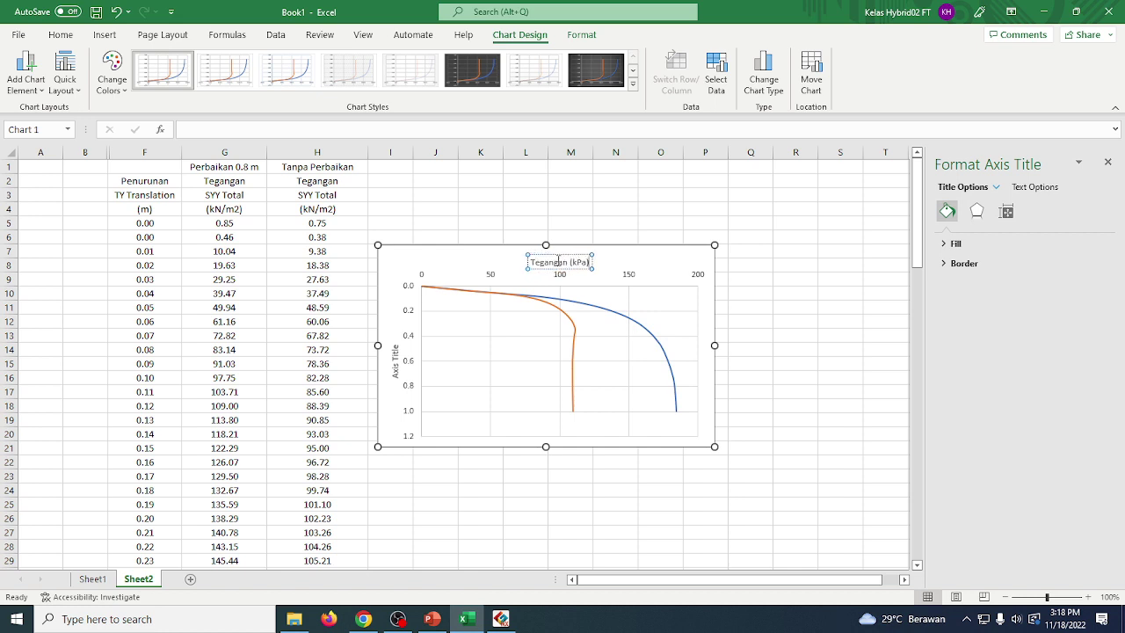
# Title the vertical axis "Penurunan (m)".
pyautogui.doubleClick(394, 352)
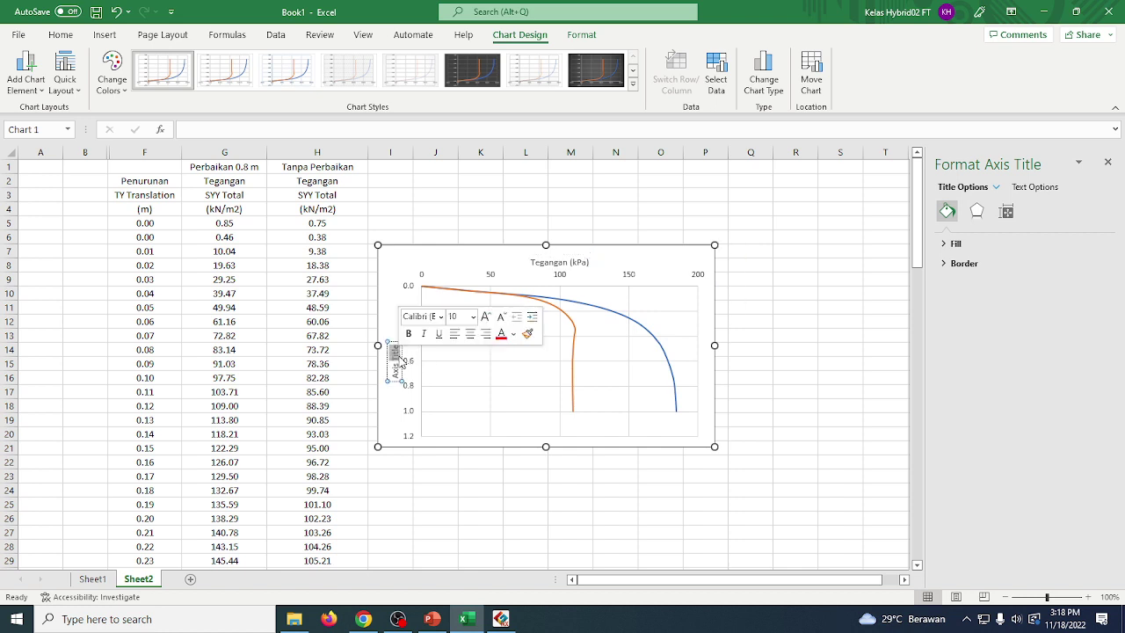
pyautogui.hotkey('ctrl', 'a')
pyautogui.write('Penu')
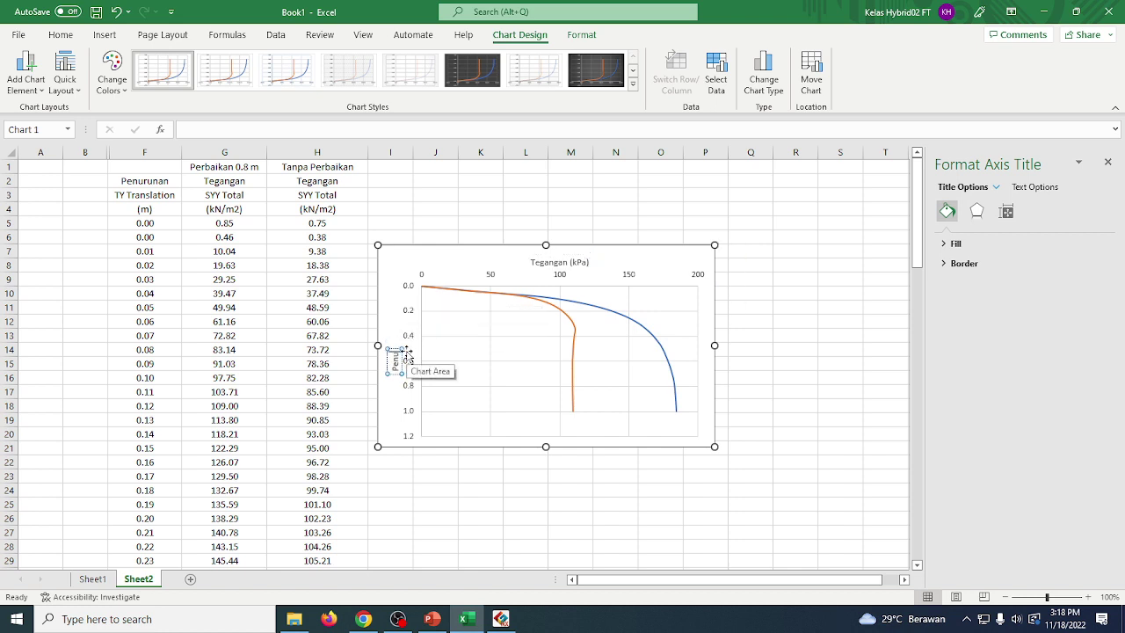
pyautogui.write('runan (m)')
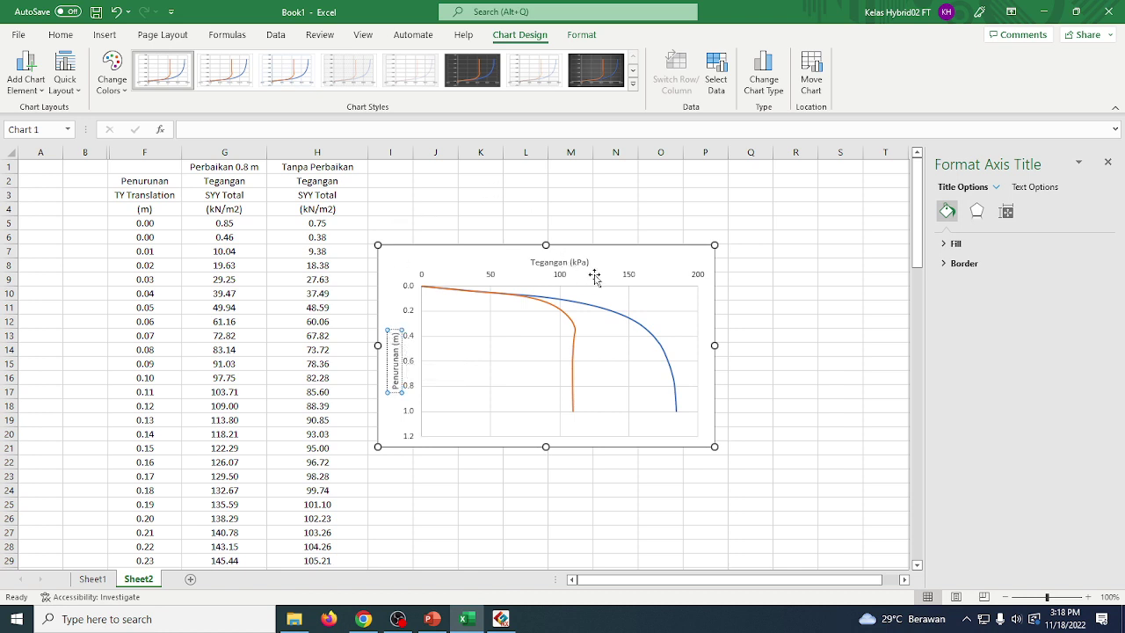
# Add a chart title to the stress–settlement chart.
pyautogui.click(638, 276)
pyautogui.click(734, 254)
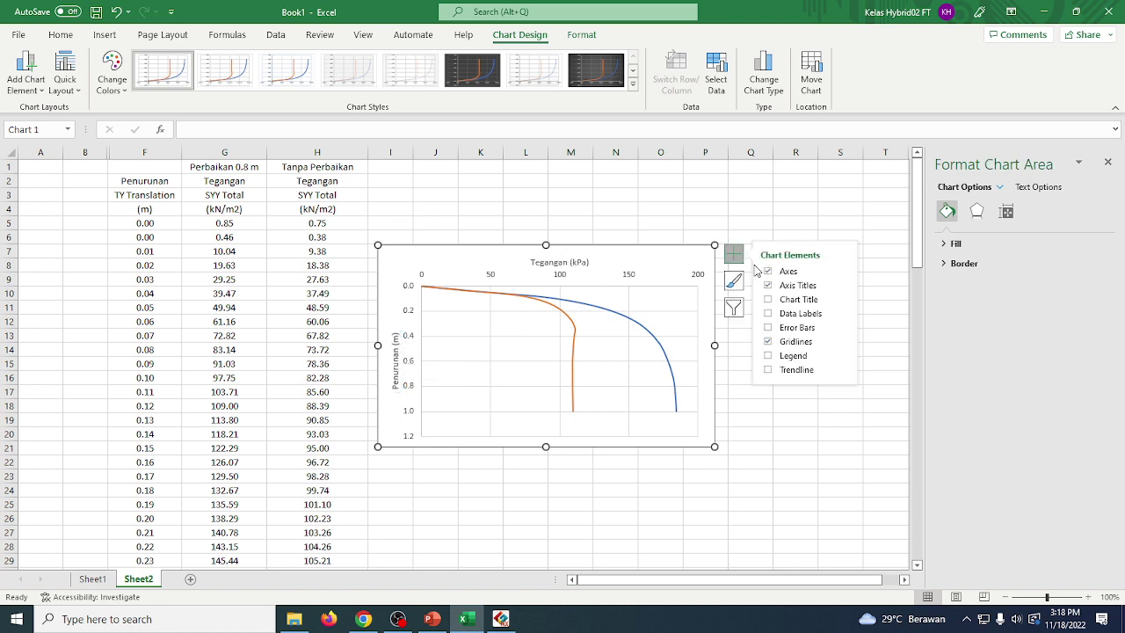
pyautogui.click(789, 299)
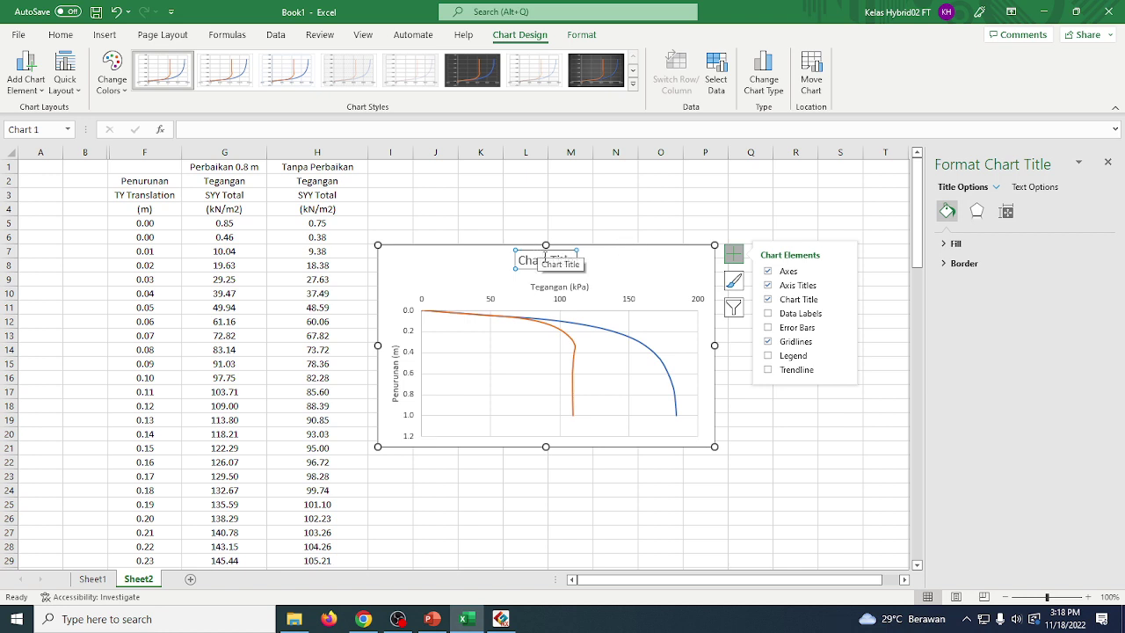
# Title the chart "Bearing Capacity of Shallow Foundation Influenced by Number of Layer".
pyautogui.tripleClick(545, 261)
pyautogui.write('Bea')
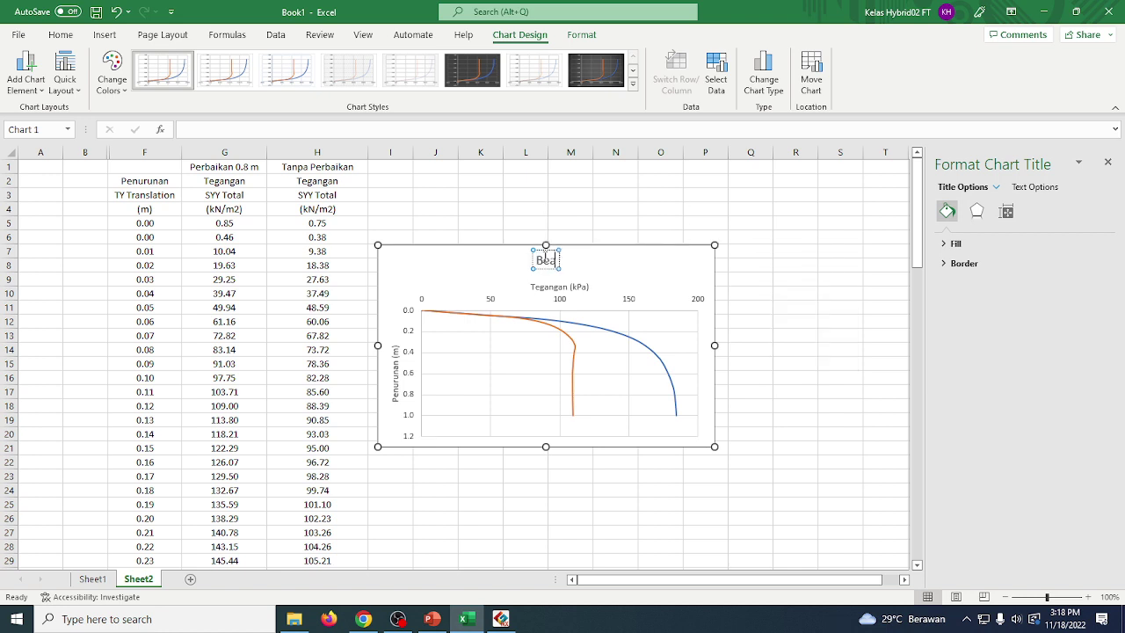
pyautogui.write('ring Capaci')
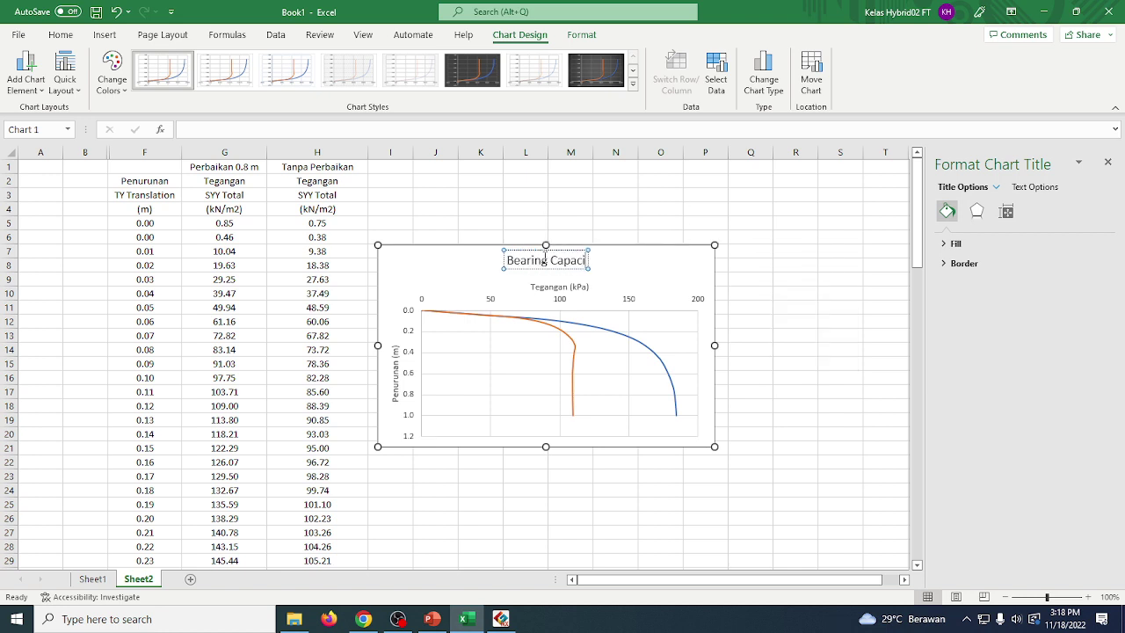
pyautogui.write('ty o')
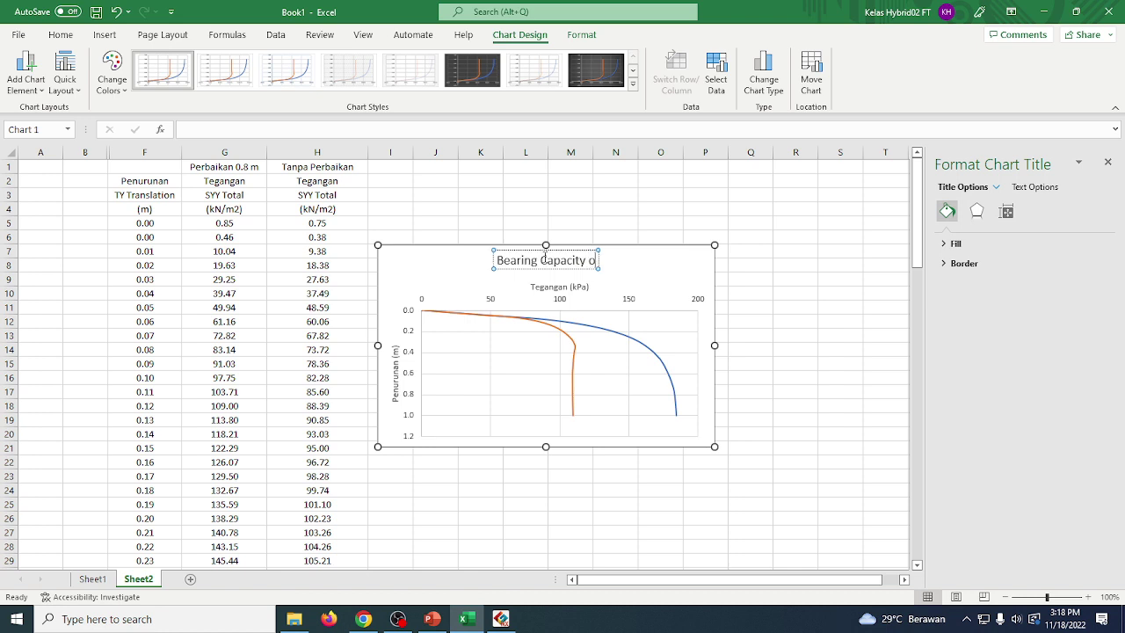
pyautogui.write('f Shallow')
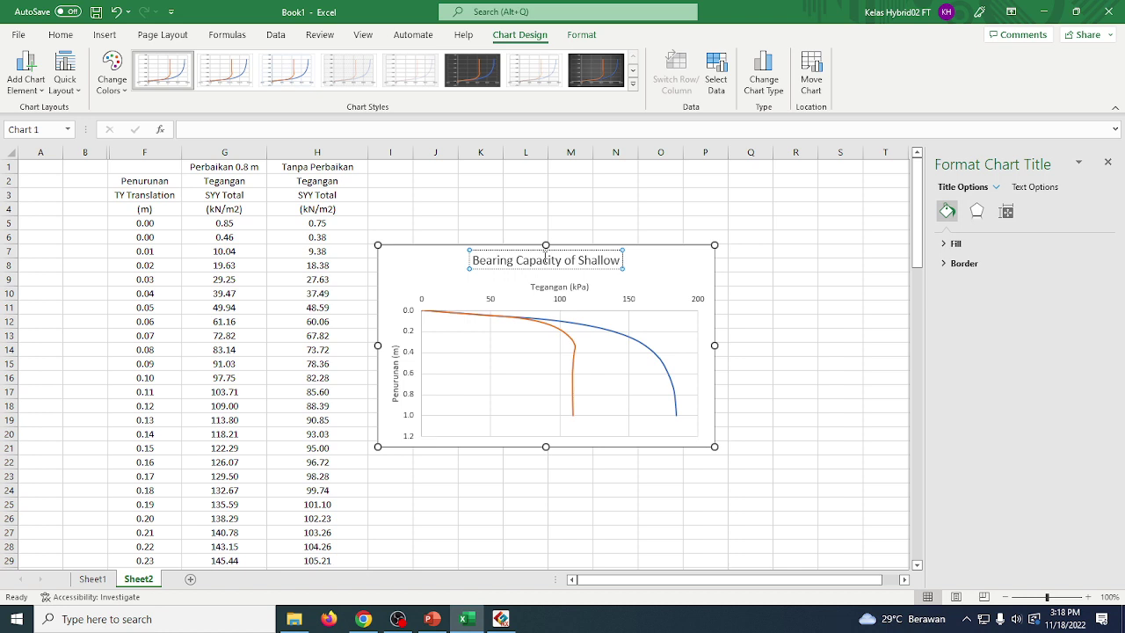
pyautogui.write(' Foundatio')
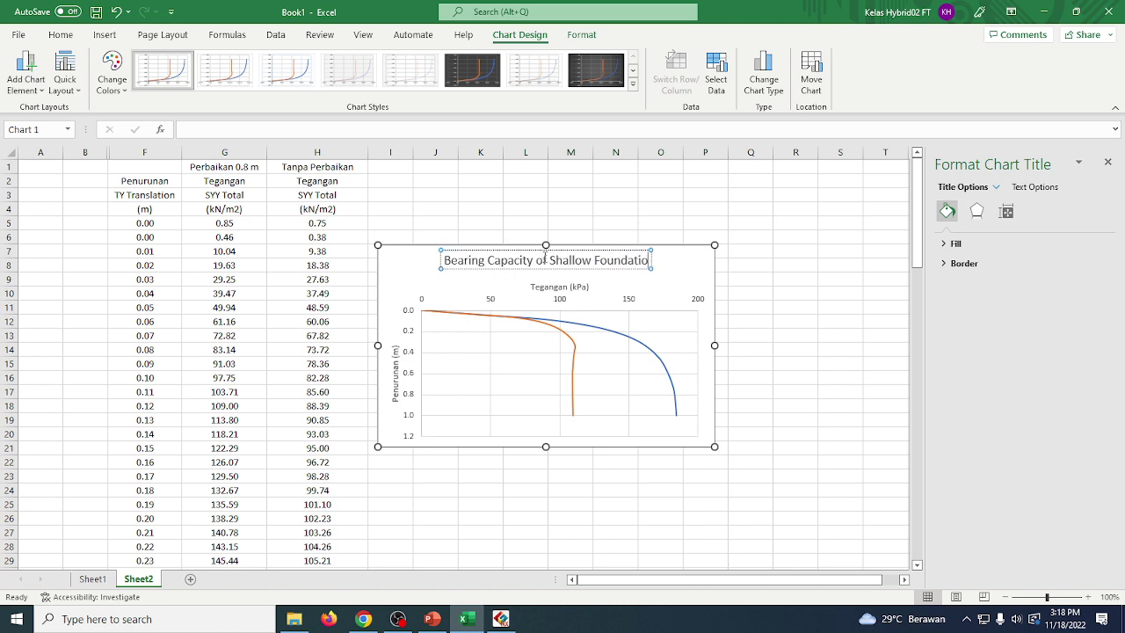
pyautogui.write('n Influence')
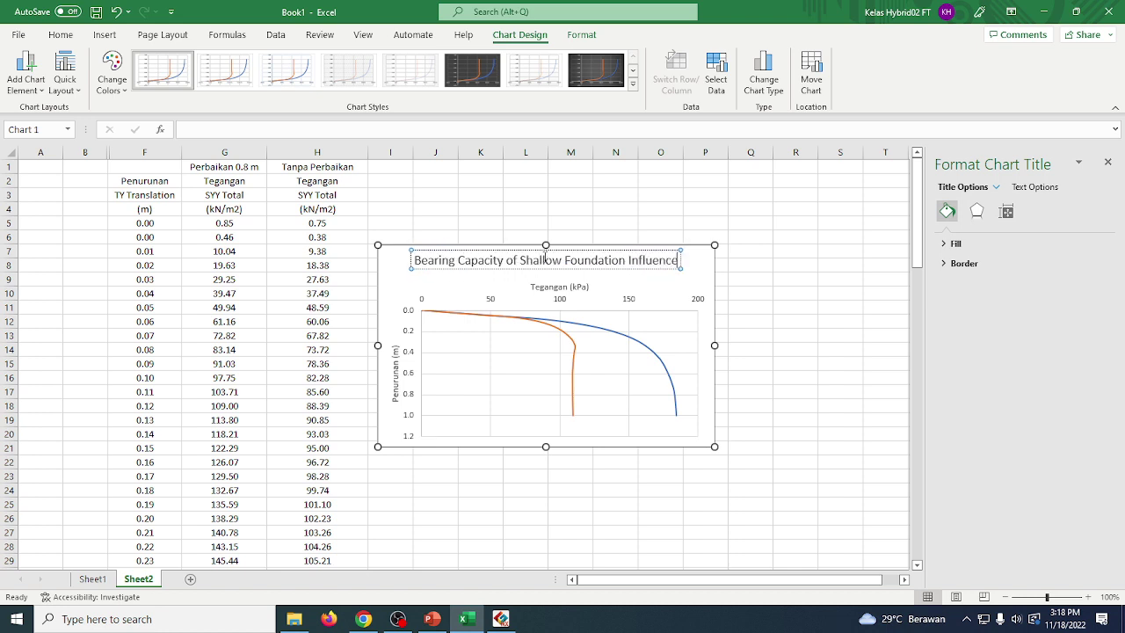
pyautogui.write('d by Numb')
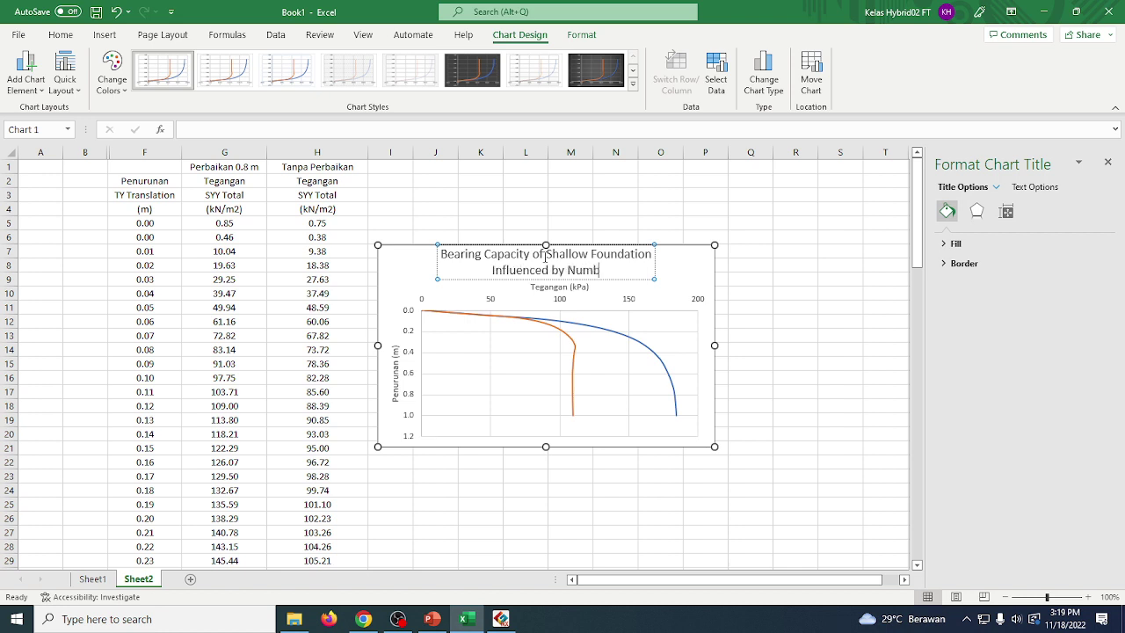
pyautogui.write('e')
pyautogui.write('of ')
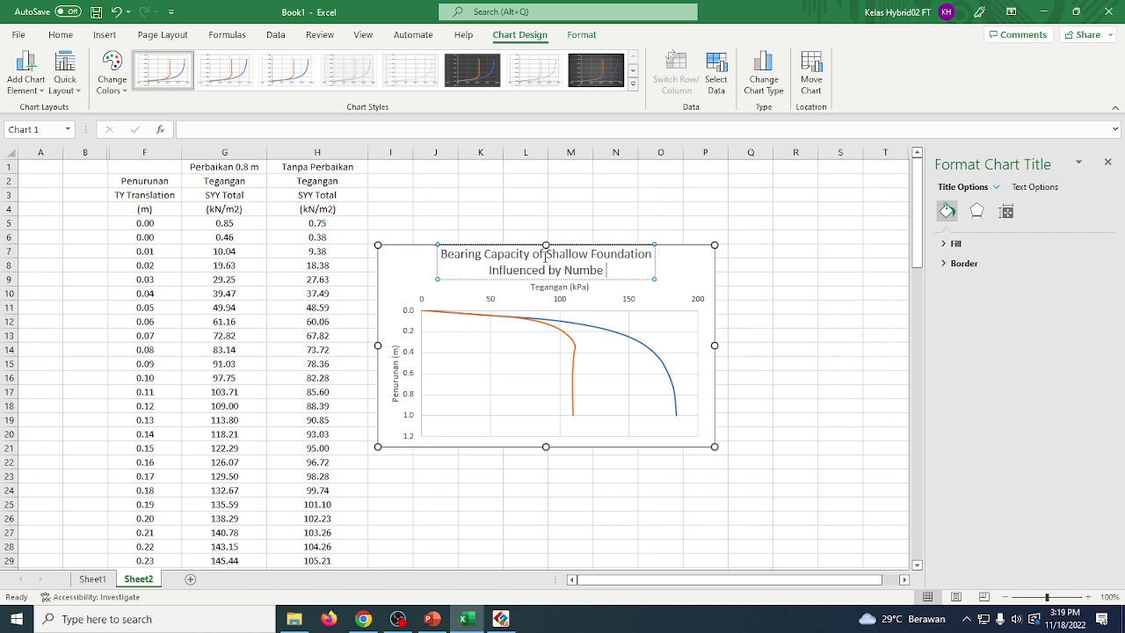
pyautogui.write('Layer')
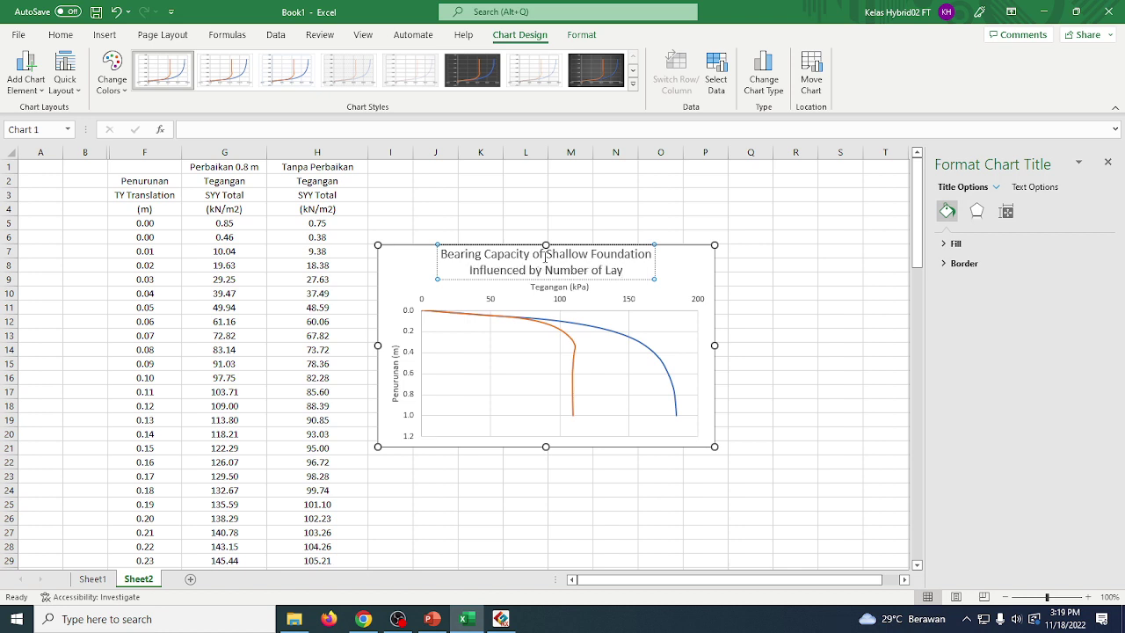
# Replace the whole chart title with "Grafik Perbandingan Keruntuhan Tanah".
pyautogui.tripleClick(628, 272)
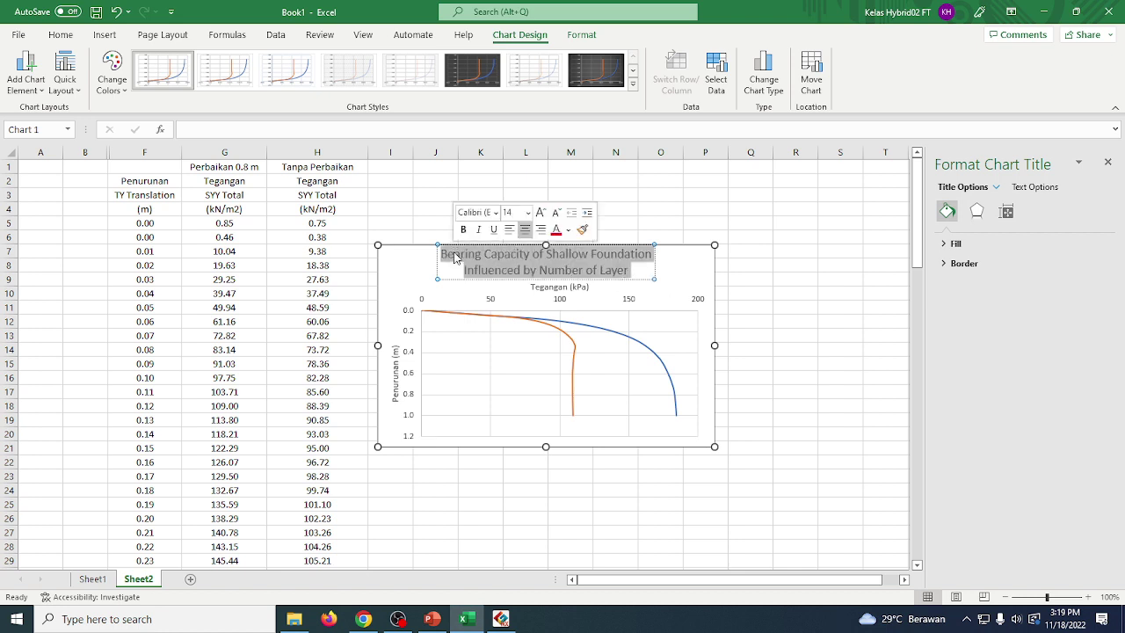
pyautogui.write('Grafik')
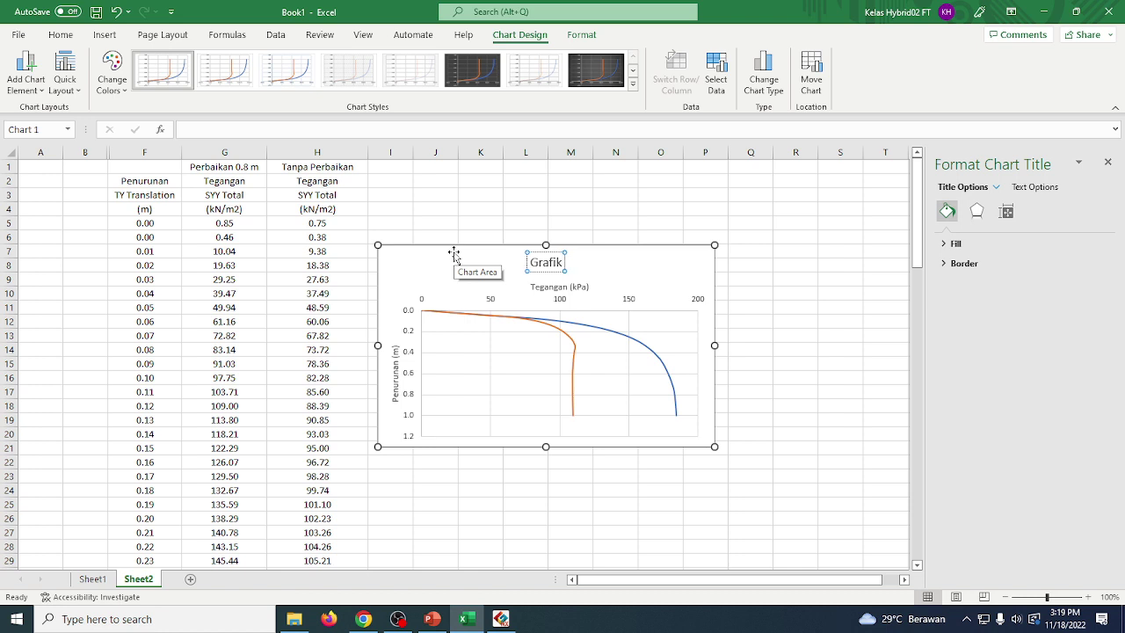
pyautogui.write(' Perb')
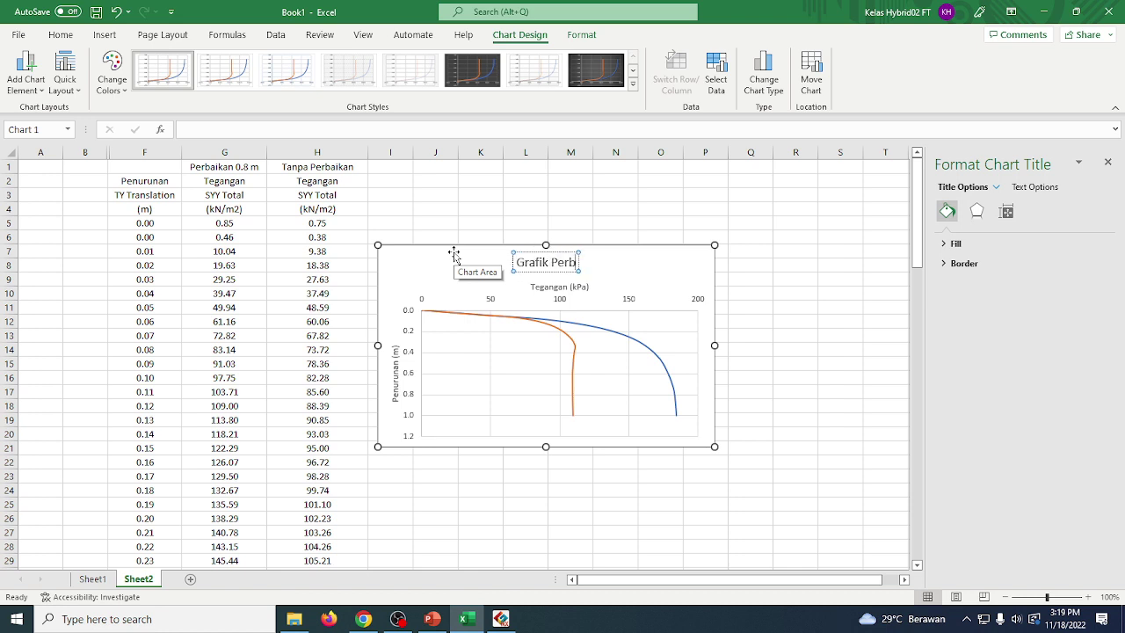
pyautogui.write('andingan K')
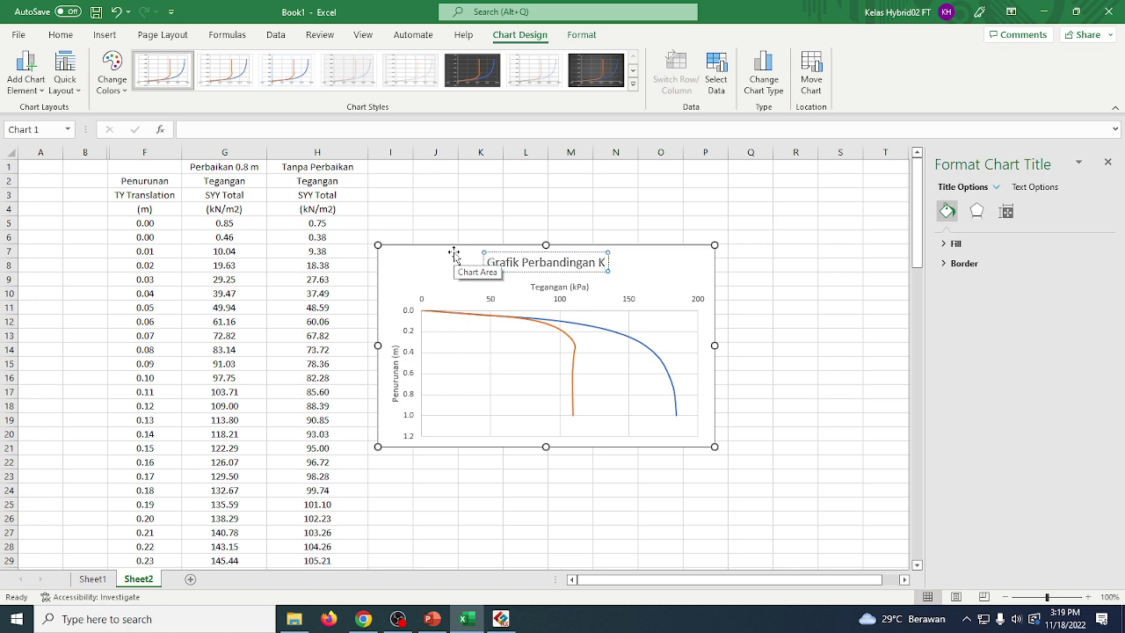
pyautogui.write('eruntuhan')
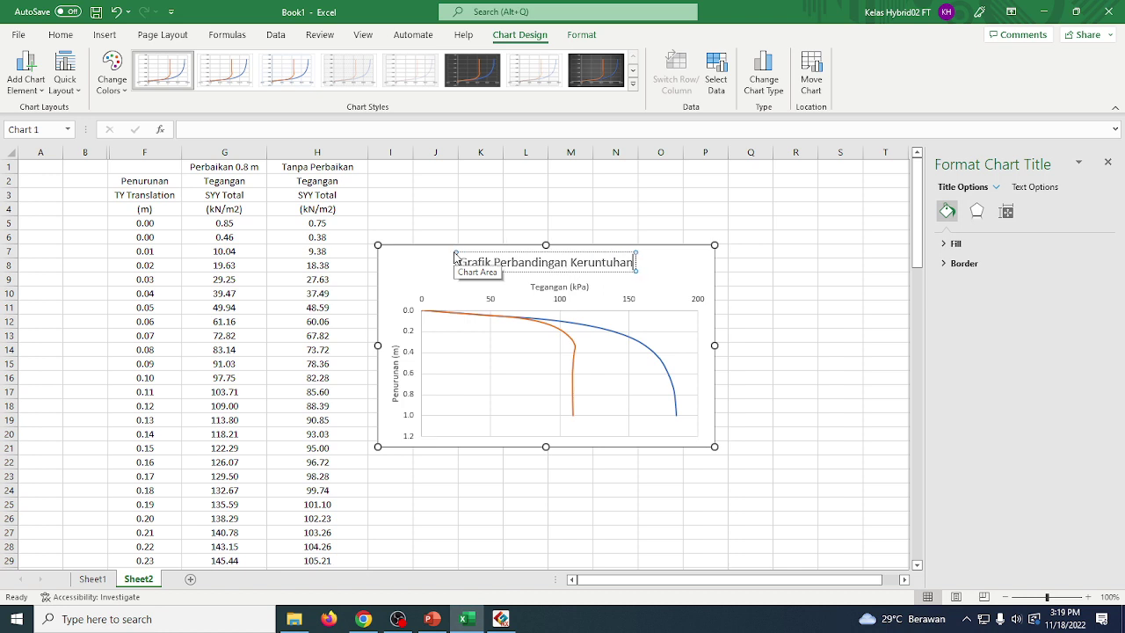
pyautogui.write(' Tanah')
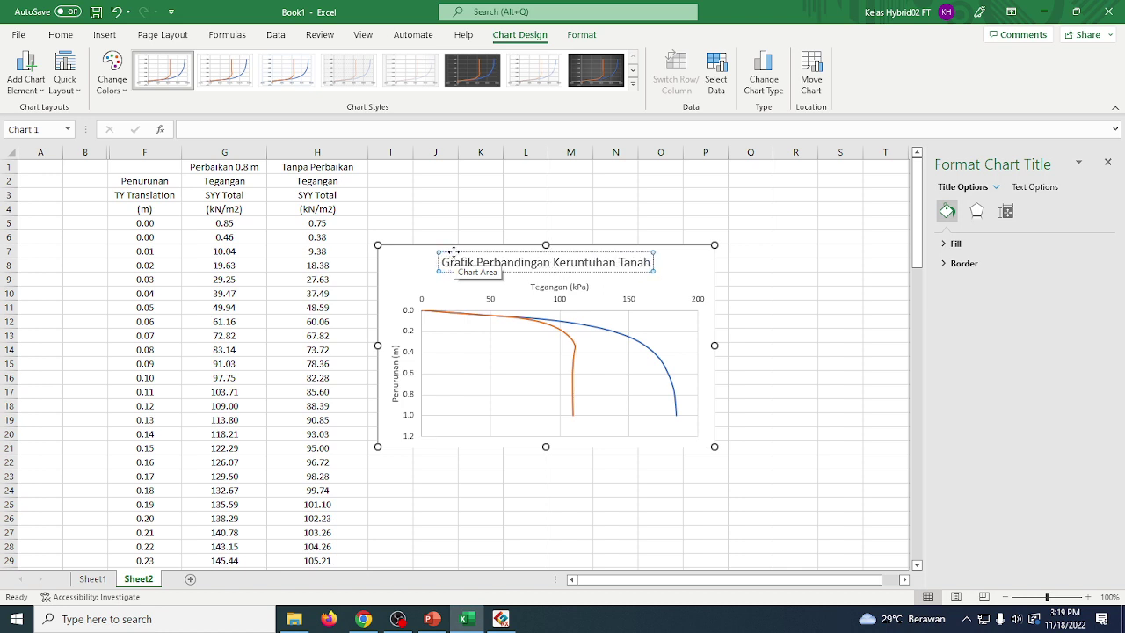
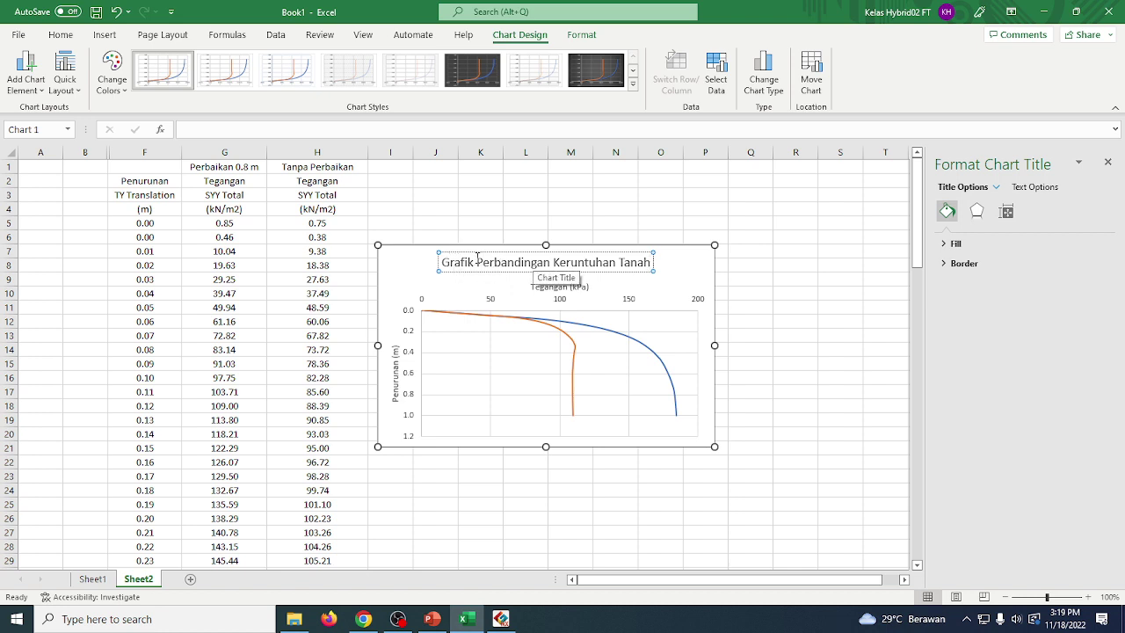
# Move the word "Grafik" within the chart title so it reads "Perbandingan Grafik Keruntuhan Tanah".
pyautogui.moveTo(477, 261); pyautogui.dragTo(440, 261)
pyautogui.hotkey('ctrl', 'c')
pyautogui.press('BackSpace')
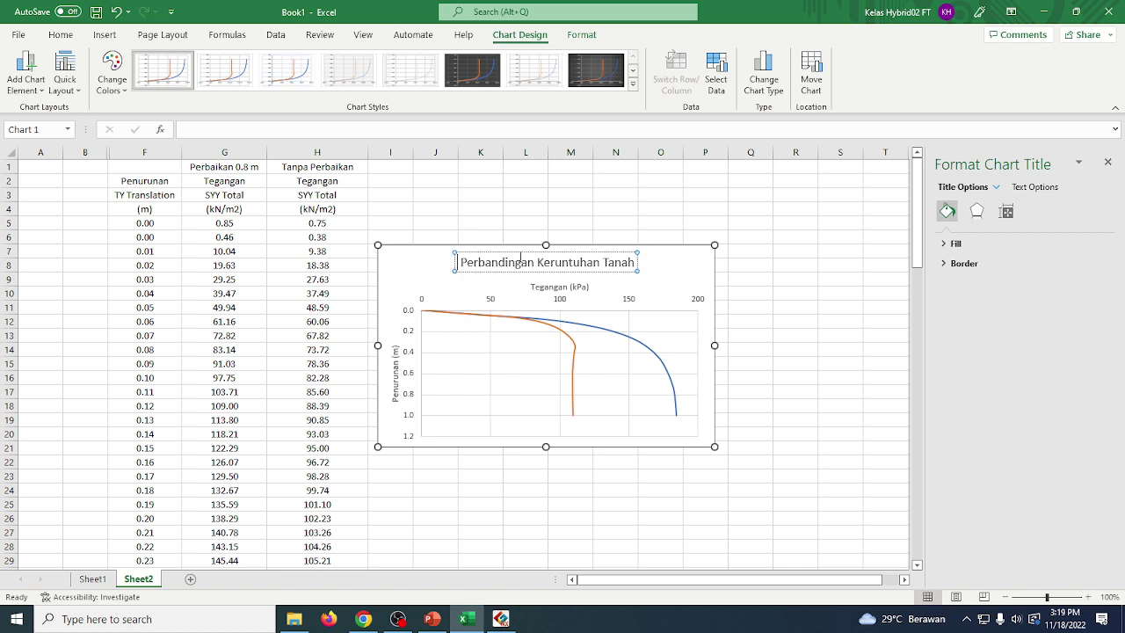
pyautogui.click(534, 262)
pyautogui.hotkey('ctrl', 'v')
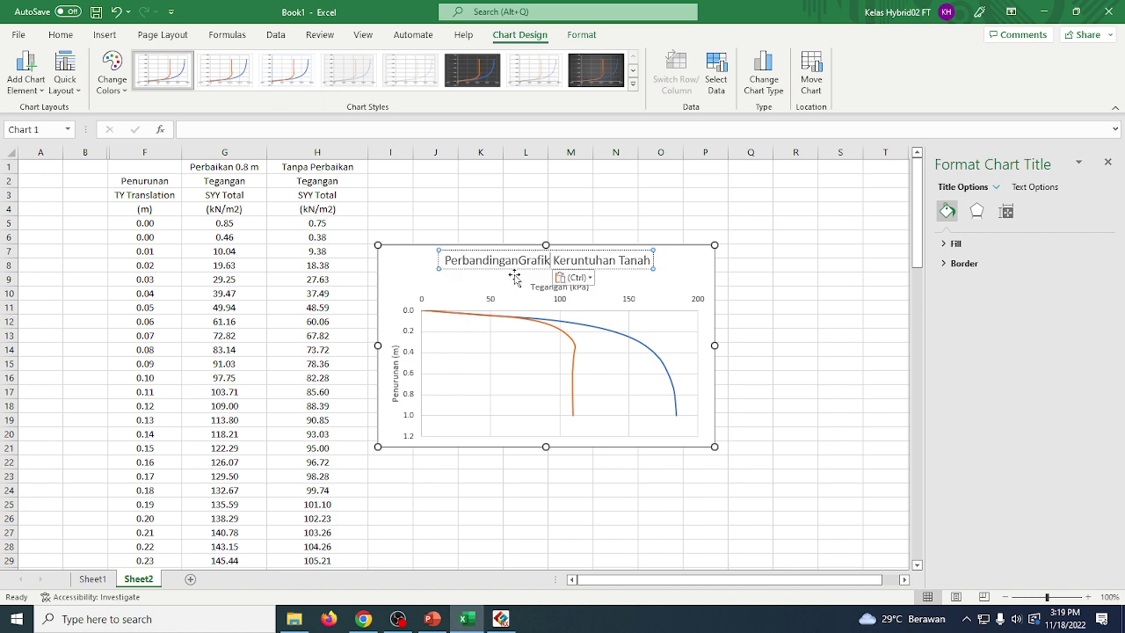
pyautogui.write('Tanah')
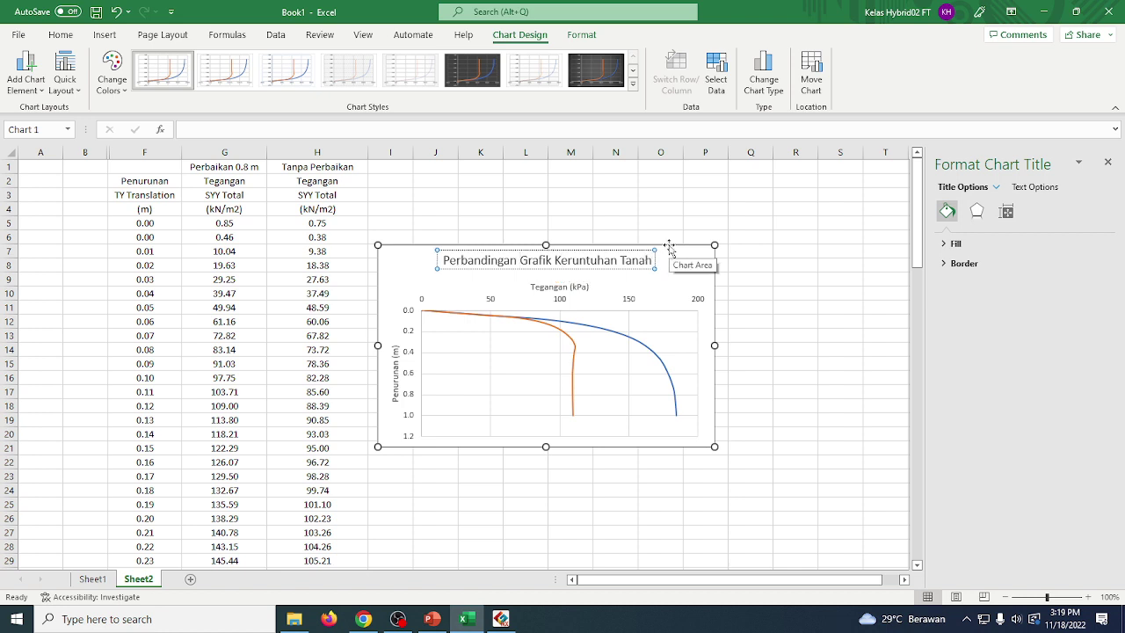
# Append "dengan Lapisan Yang Diperbaiki dengan Lapisan Eksisting" to the end of the chart title.
pyautogui.write(' dengan Lapisan')
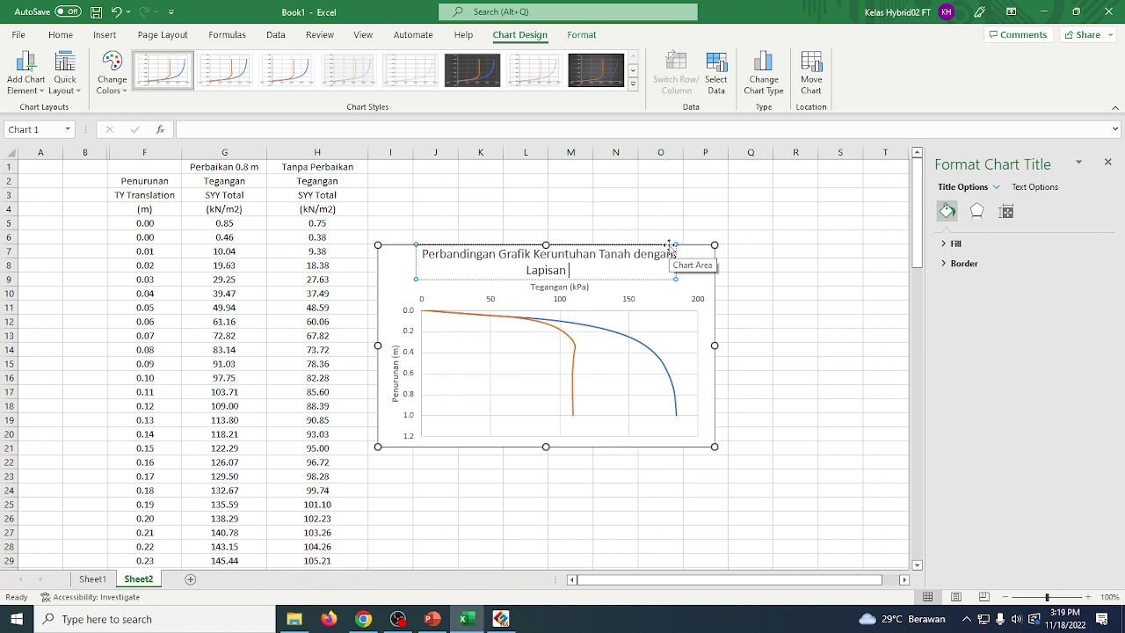
pyautogui.write('Yang DIperb')
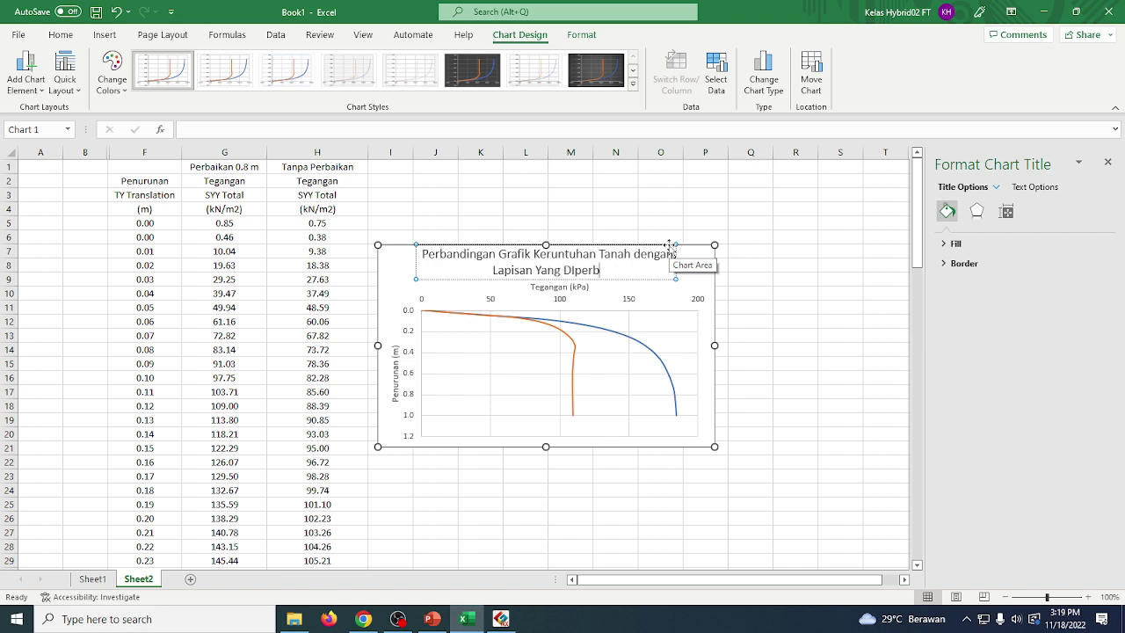
pyautogui.press('BackSpace')
pyautogui.press('BackSpace')
pyautogui.press('BackSpace')
pyautogui.press('BackSpace')
pyautogui.press('BackSpace')
pyautogui.write('i')
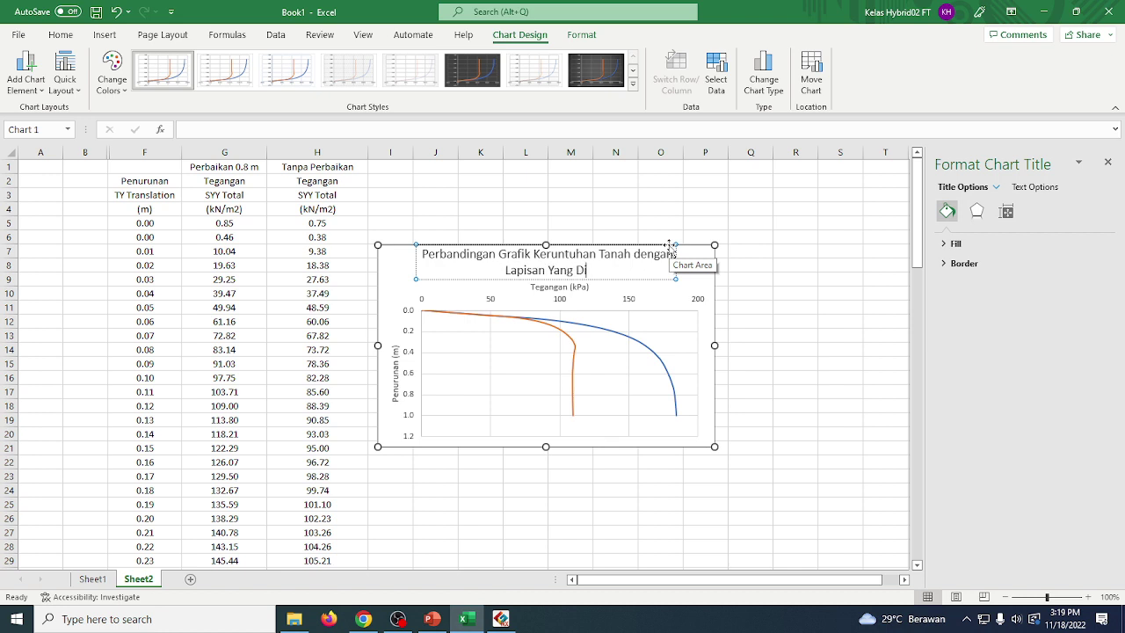
pyautogui.write('perbaiki den')
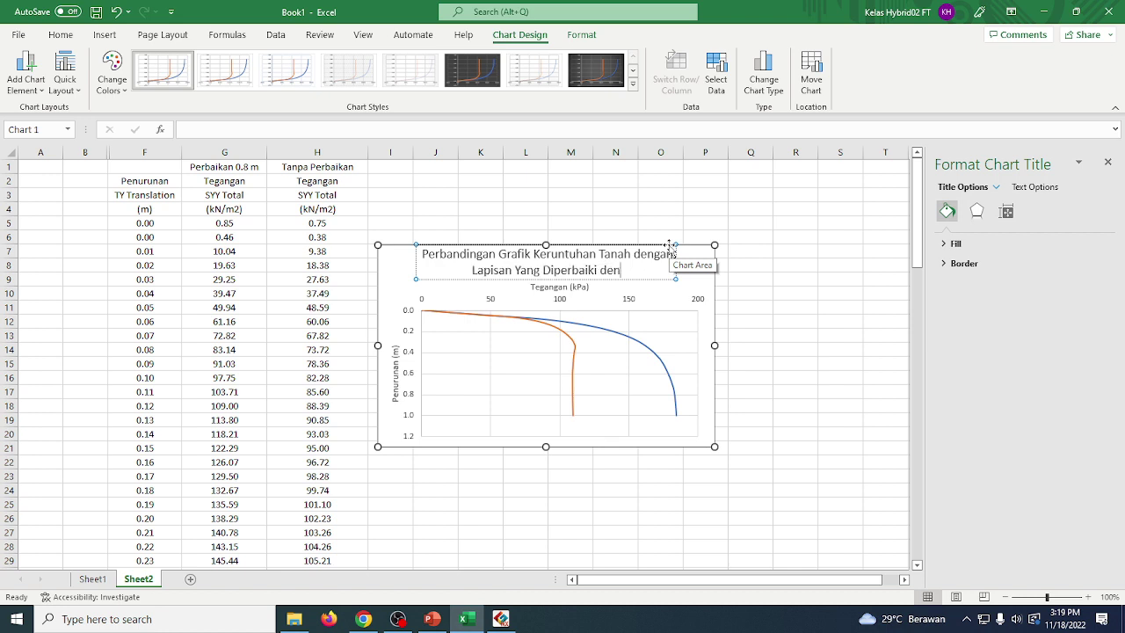
pyautogui.write('gan Lapisan Ek')
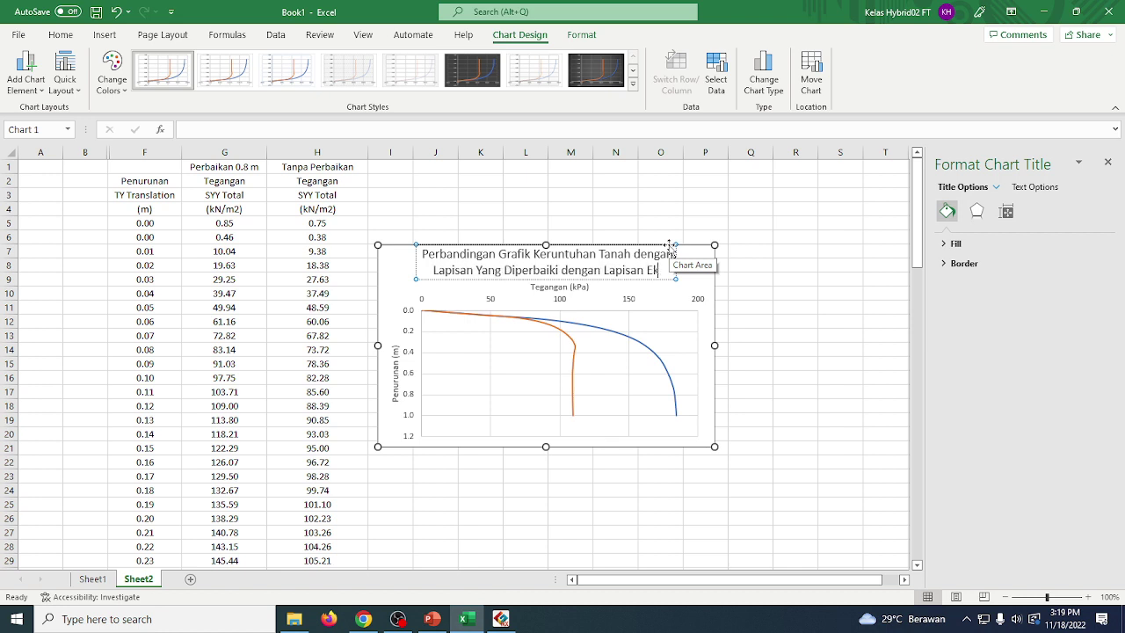
pyautogui.write('sisting')
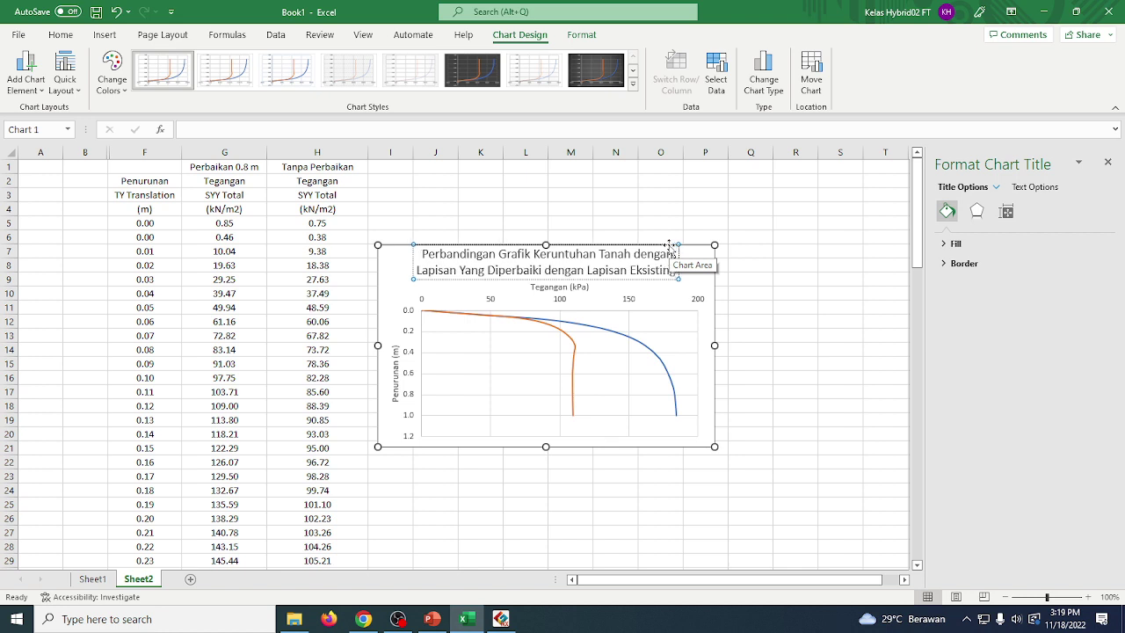
# Reduce the font size of the entire chart title to 12 and deselect the chart.
pyautogui.hotkey('ctrl', 'a')
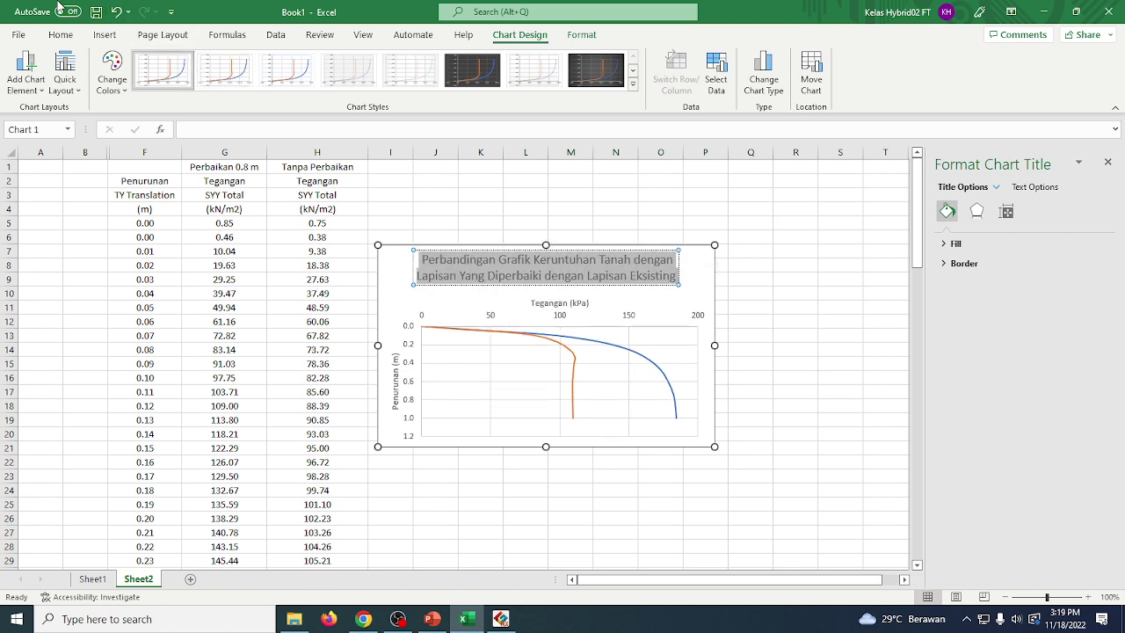
pyautogui.click(59, 34)
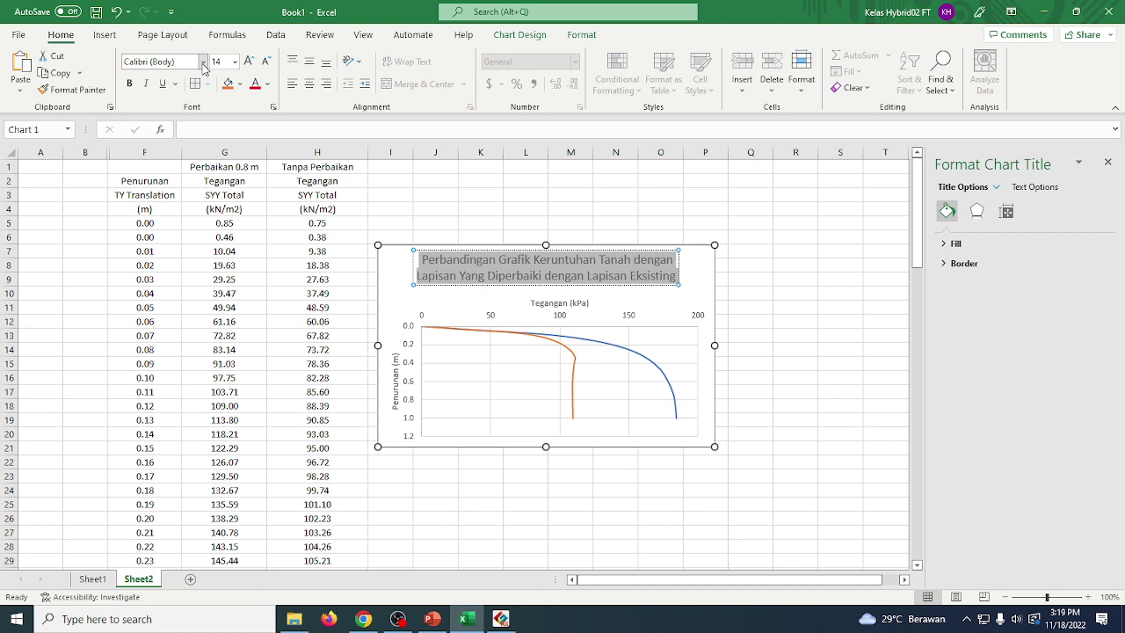
pyautogui.click(266, 61)
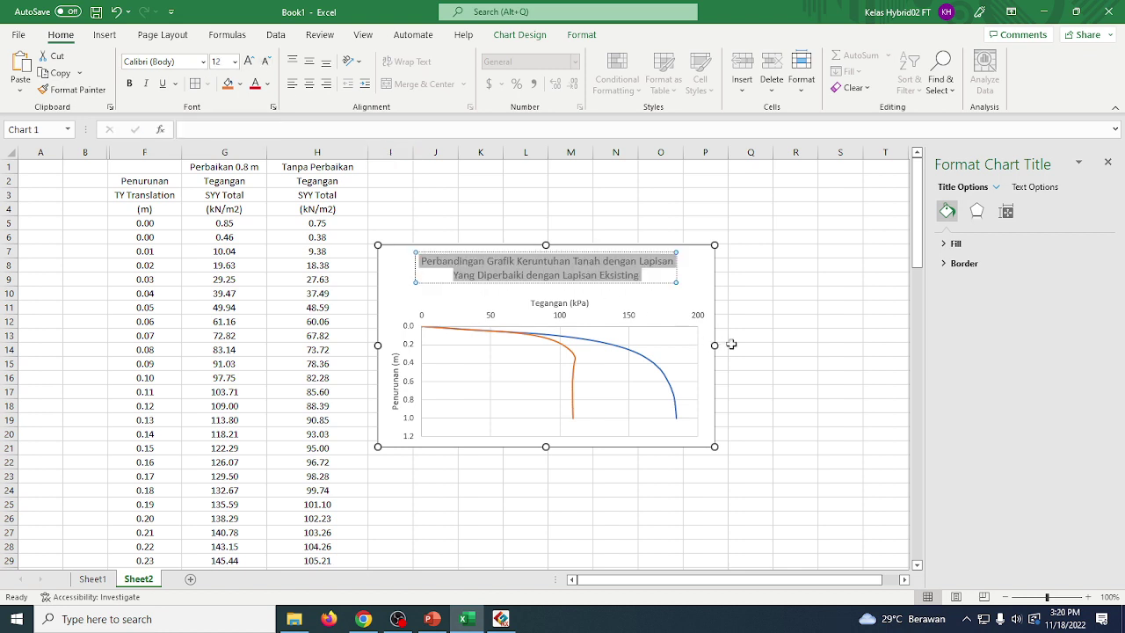
pyautogui.click(786, 326)
pyautogui.click(696, 285)
pyautogui.click(763, 351)
pyautogui.click(607, 334)
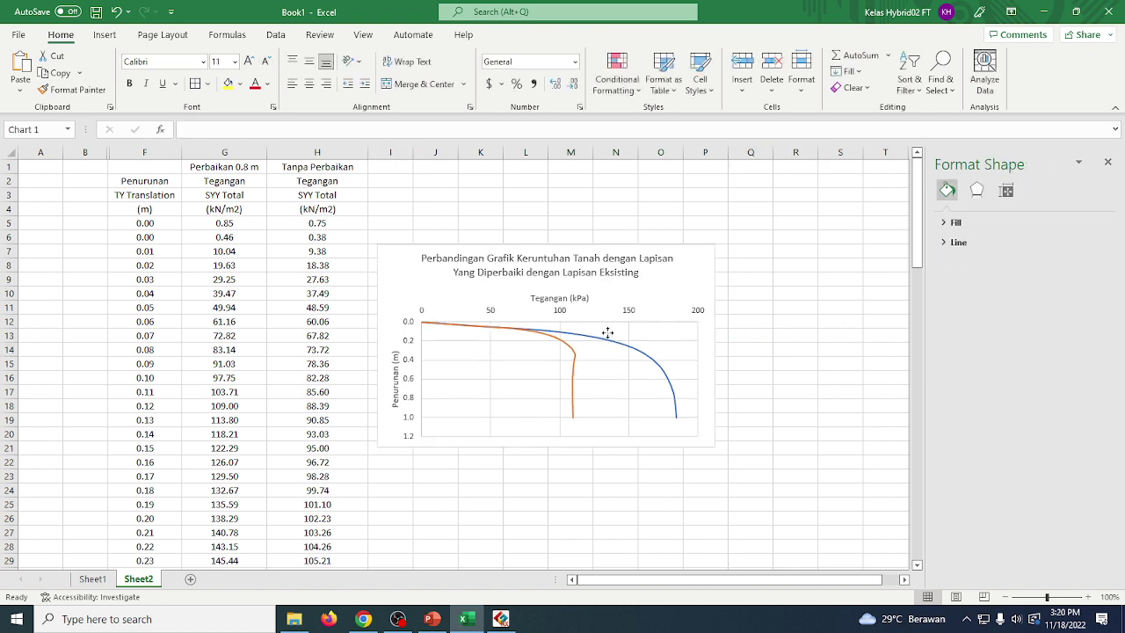
# Add a legend to the chart for the two settlement curves.
pyautogui.click(608, 333)
pyautogui.click(733, 254)
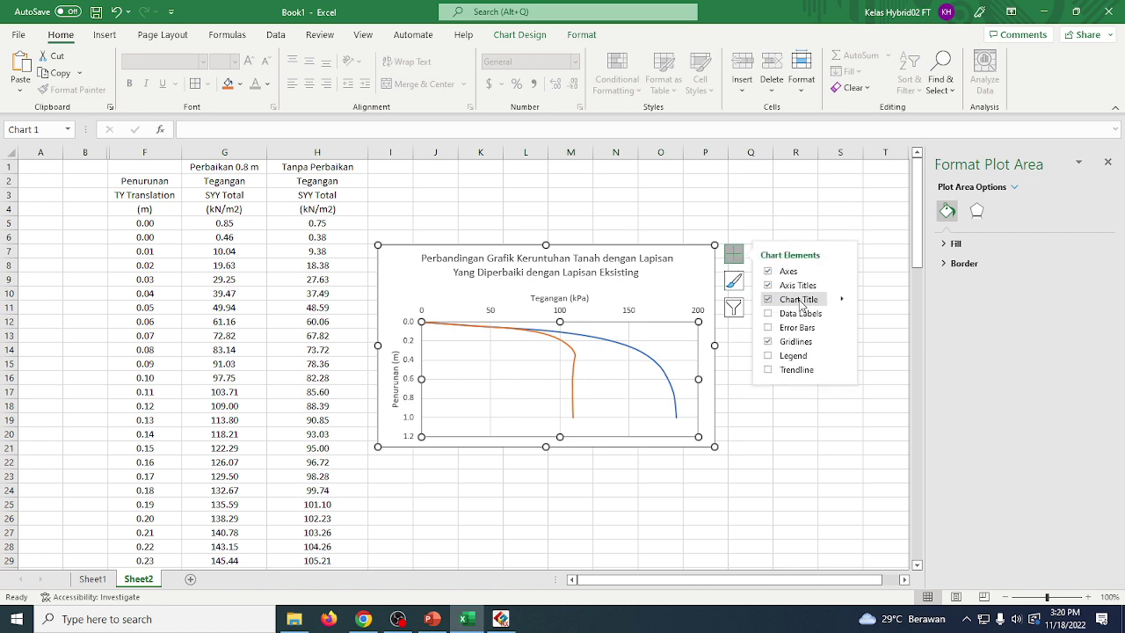
pyautogui.click(816, 354)
pyautogui.click(763, 446)
# Resize the chart legend to be narrower and taller, wrapping each series name onto two lines.
pyautogui.click(667, 325)
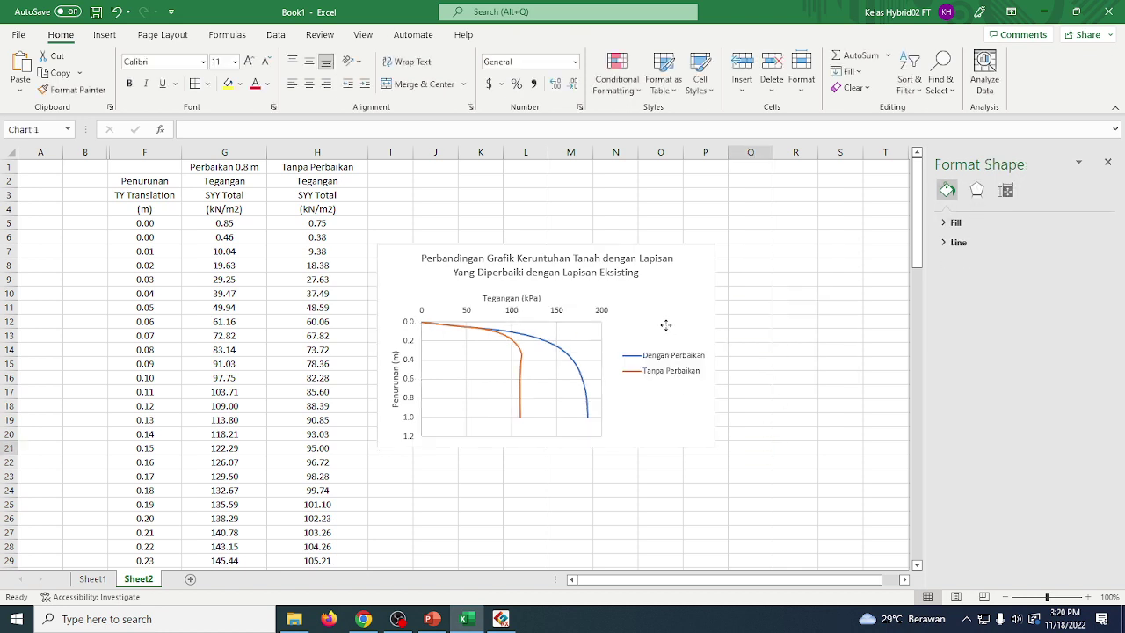
pyautogui.click(620, 363)
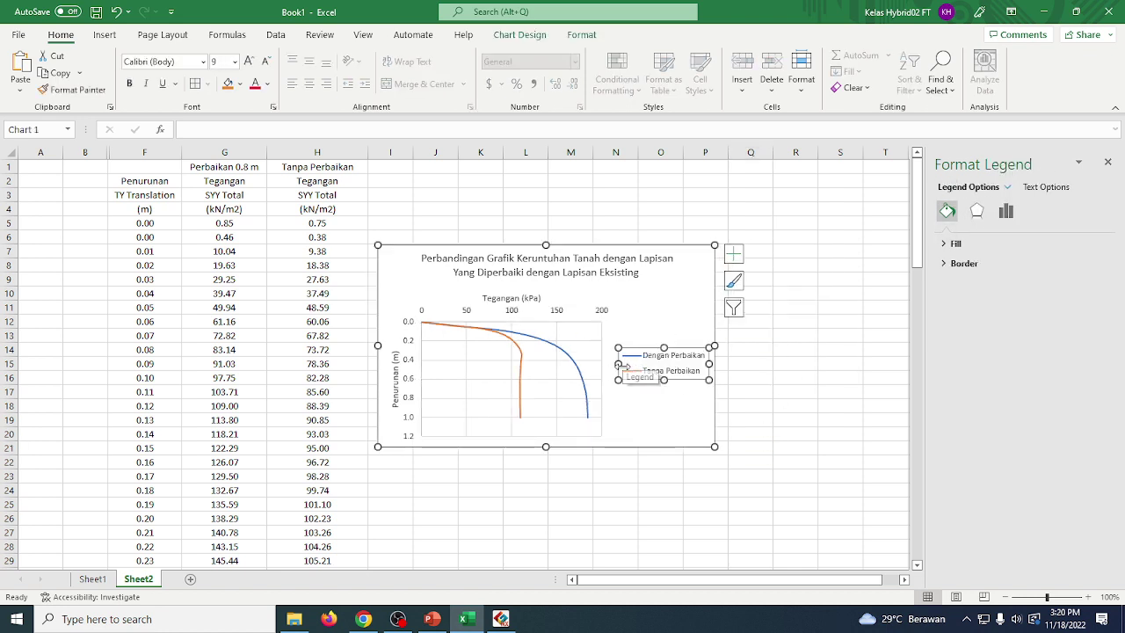
pyautogui.moveTo(618, 364); pyautogui.dragTo(677, 416)
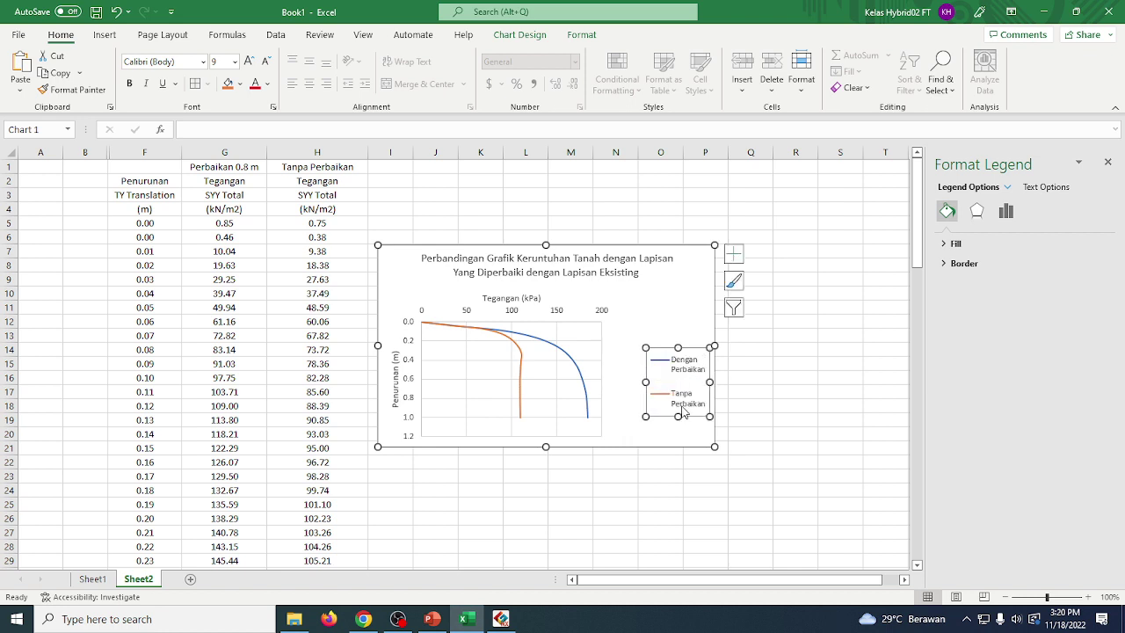
# Move the chart legend slightly upward and widen the plot area towards it, leaving the chart deselected.
pyautogui.click(679, 365)
pyautogui.click(695, 349)
pyautogui.moveTo(695, 349); pyautogui.dragTo(692, 344)
pyautogui.click(601, 366)
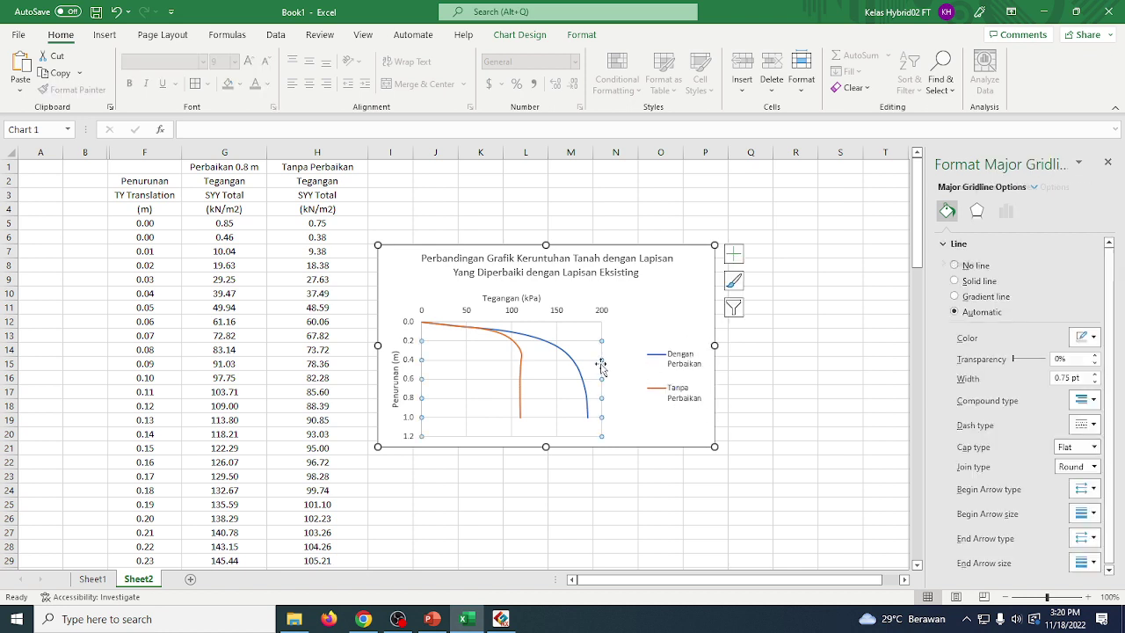
pyautogui.click(602, 378)
pyautogui.moveTo(602, 379); pyautogui.dragTo(638, 379)
pyautogui.click(783, 386)
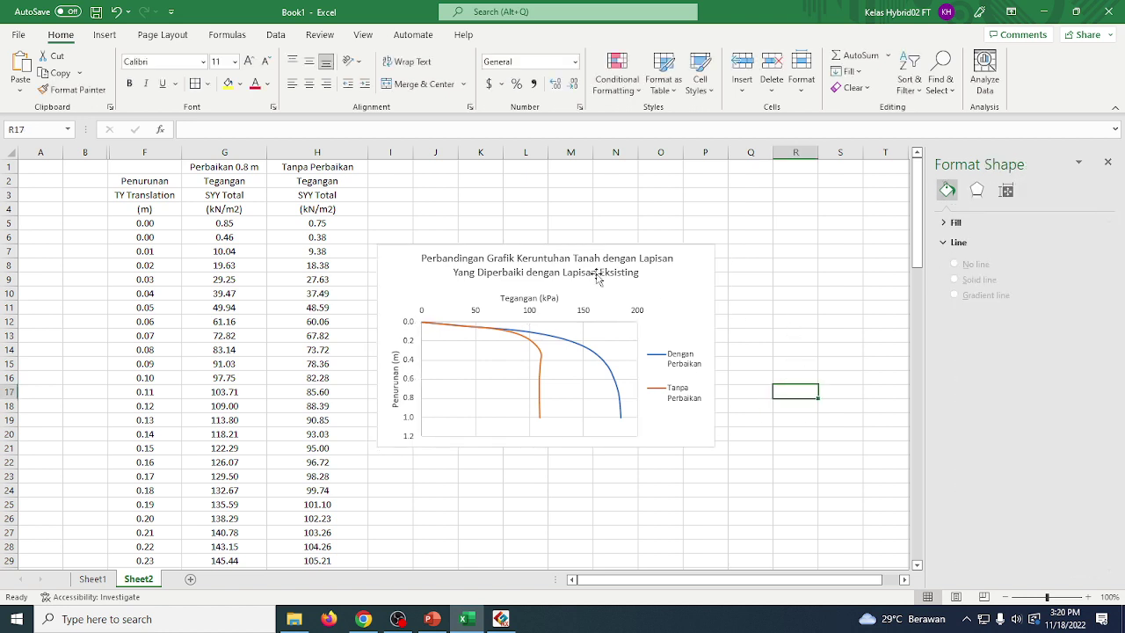
# Move the whole chart about four rows down to free the cells above it.
pyautogui.moveTo(418, 299); pyautogui.dragTo(435, 357)
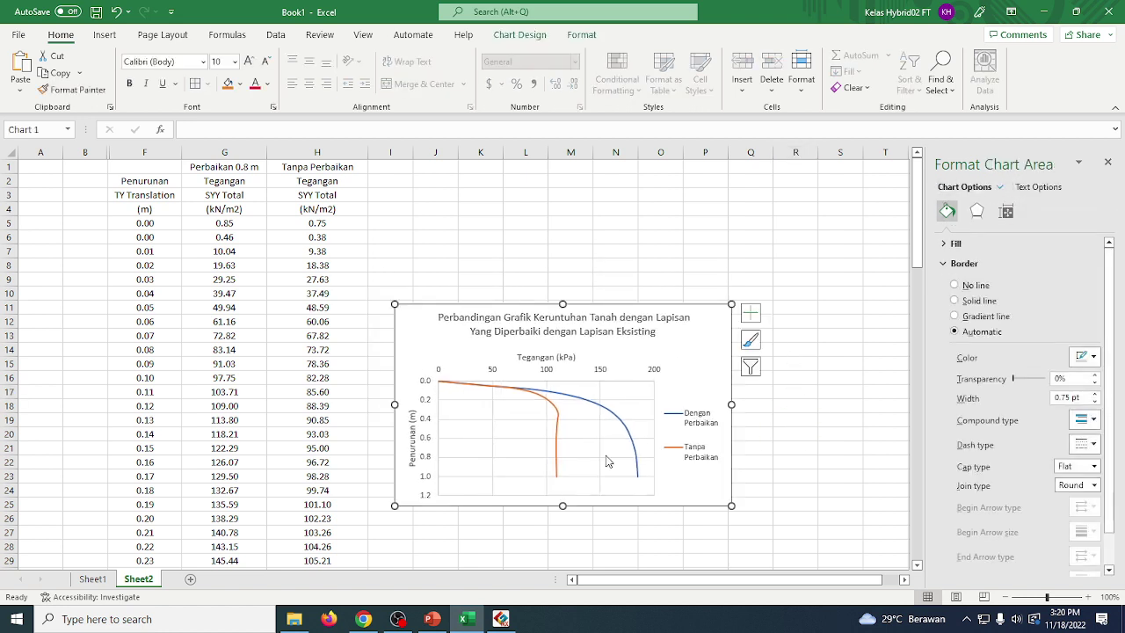
pyautogui.click(679, 439)
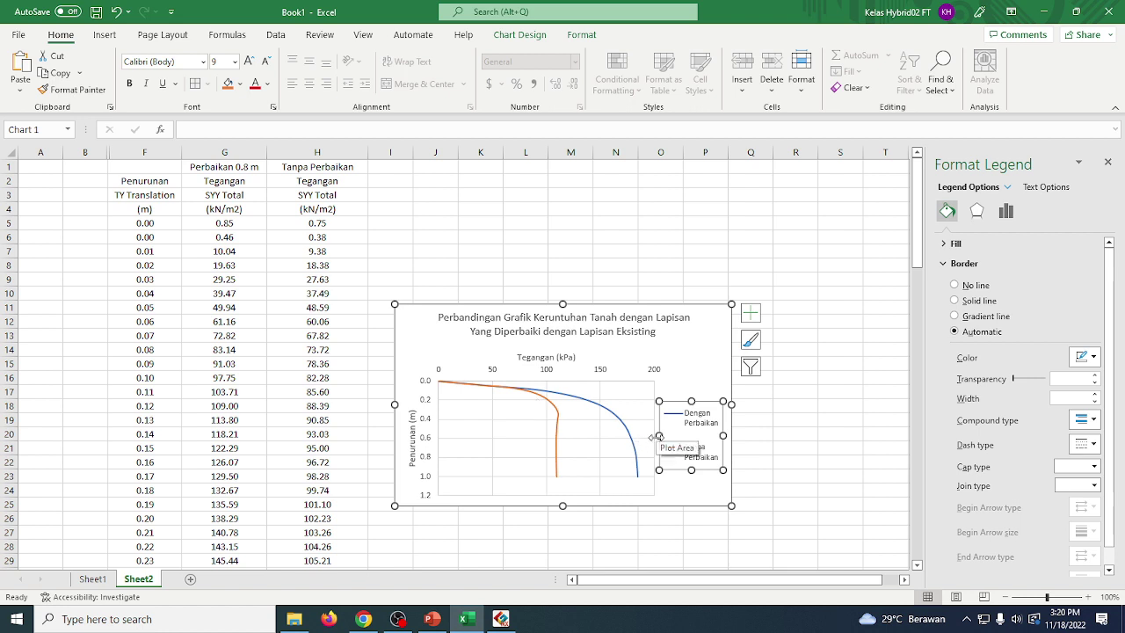
pyautogui.click(571, 237)
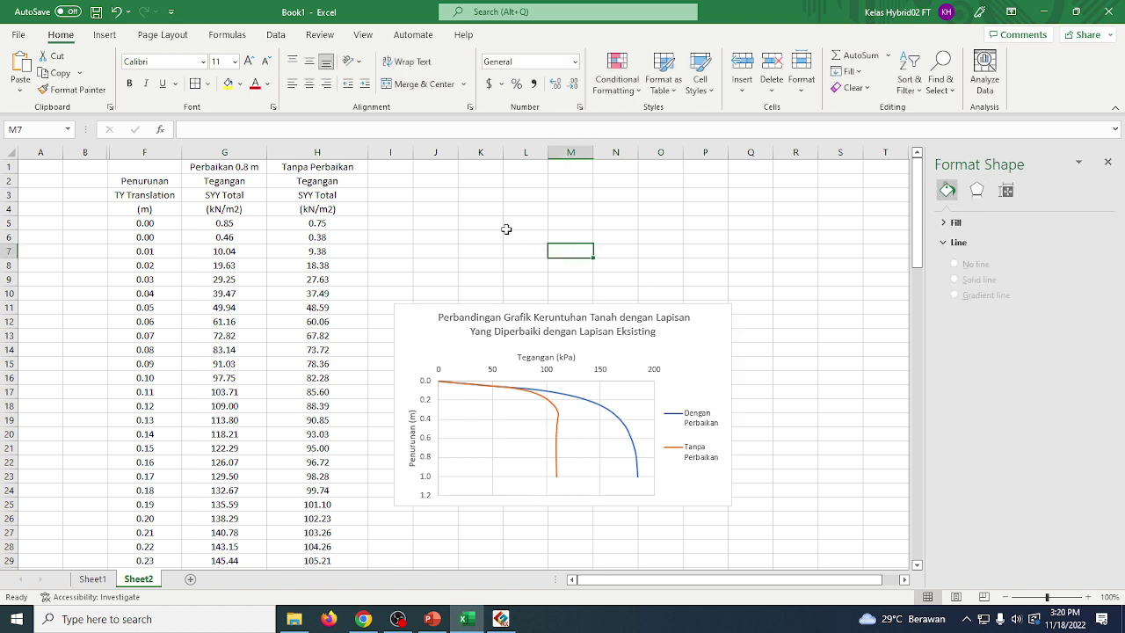
# Enter =MAX(G5:G106) in cell I5 to calculate the maximum stress of the improved case.
pyautogui.click(444, 237)
pyautogui.click(402, 222)
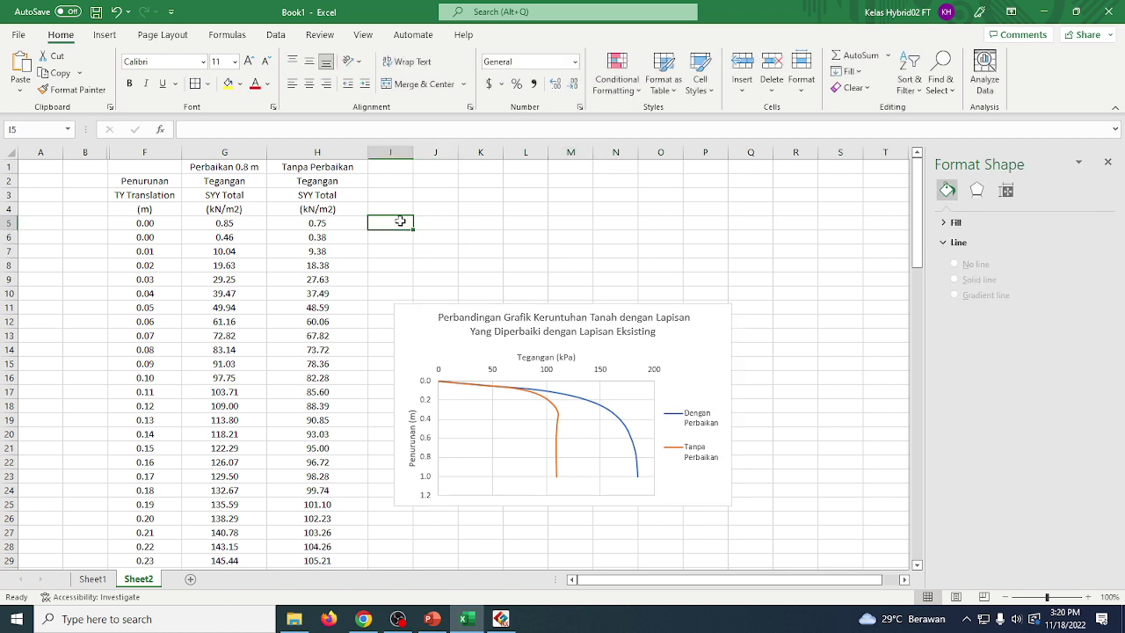
pyautogui.write('=')
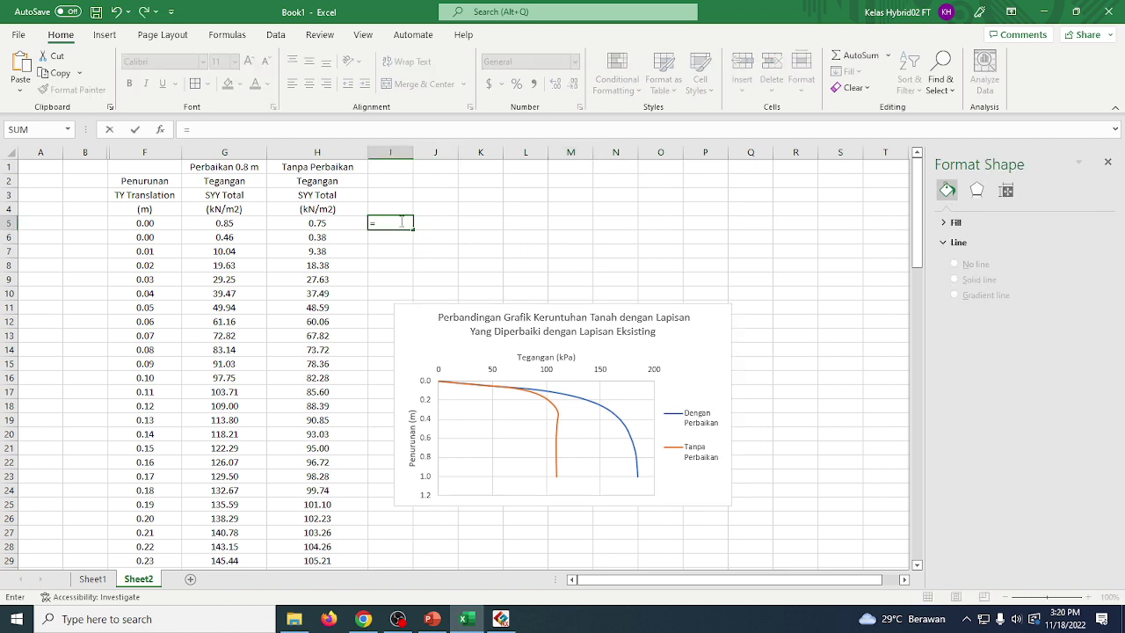
pyautogui.write('max(')
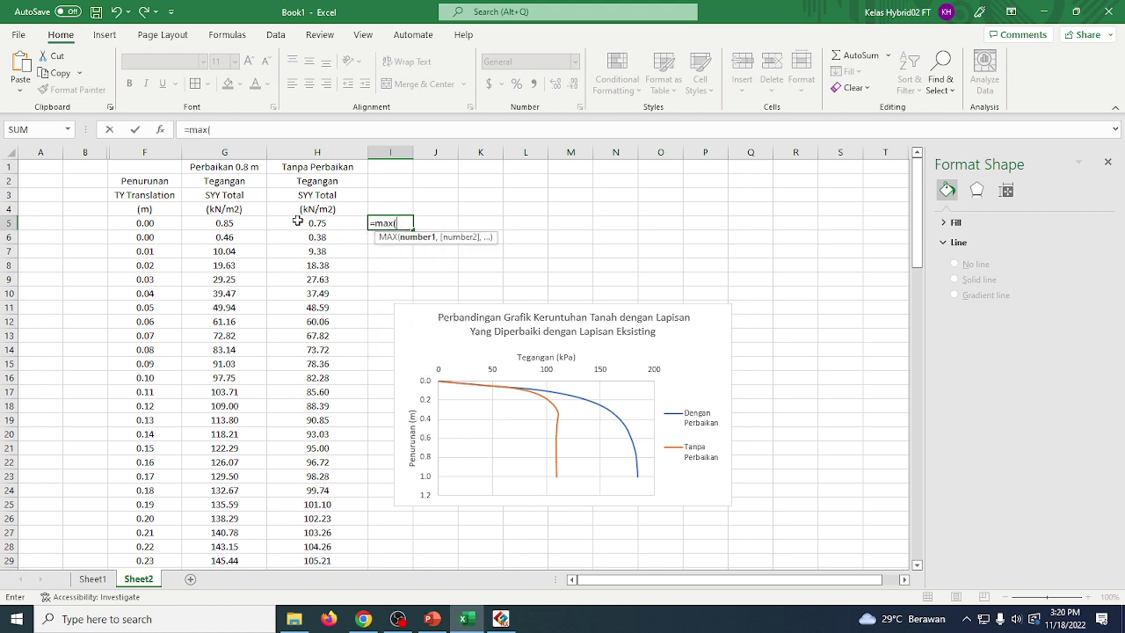
pyautogui.moveTo(255, 224); pyautogui.dragTo(245, 549)
pyautogui.scroll(5, 255, 406)
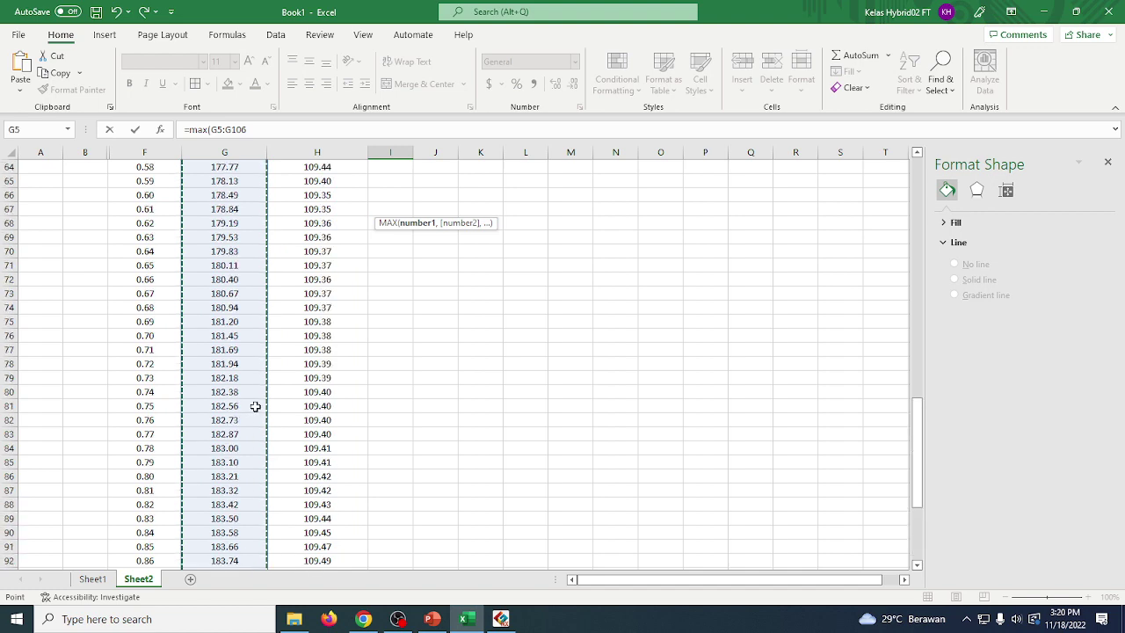
pyautogui.scroll(8, 255, 406)
pyautogui.press('Return')
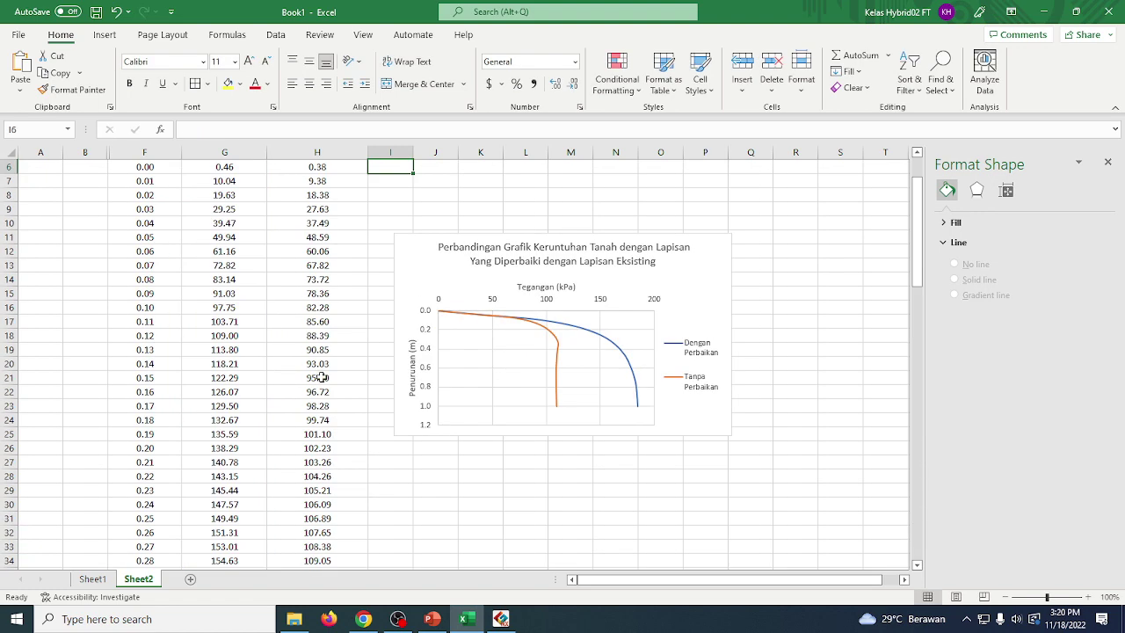
# Fill the MAX formula from I5 across to J5 and centre both maximum values.
pyautogui.scroll(2, 321, 377)
pyautogui.click(442, 226)
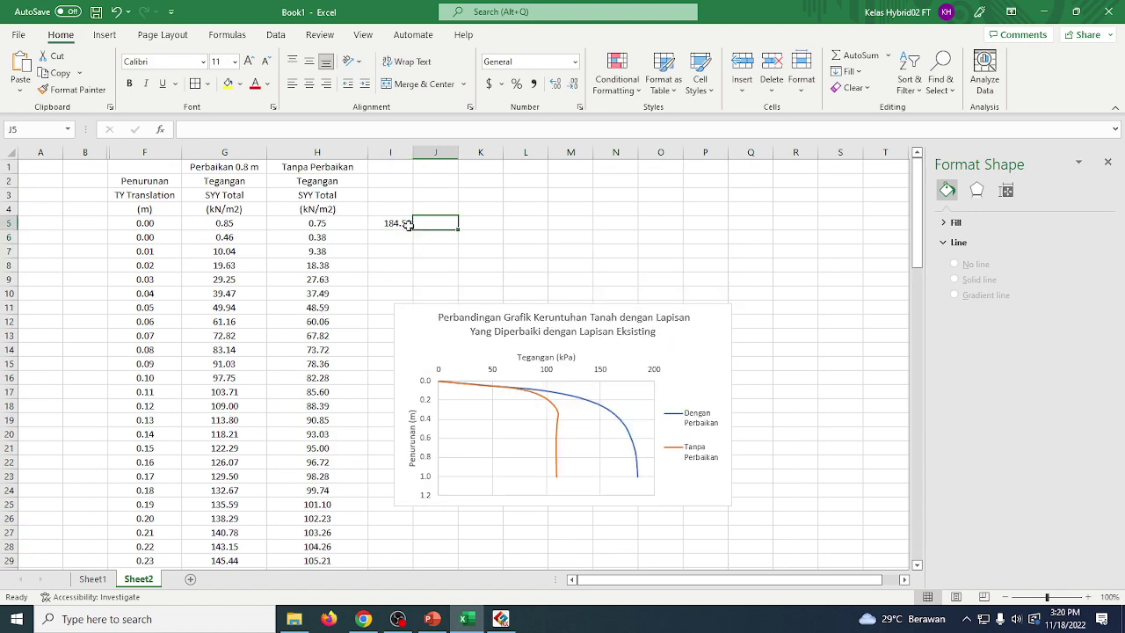
pyautogui.click(407, 224)
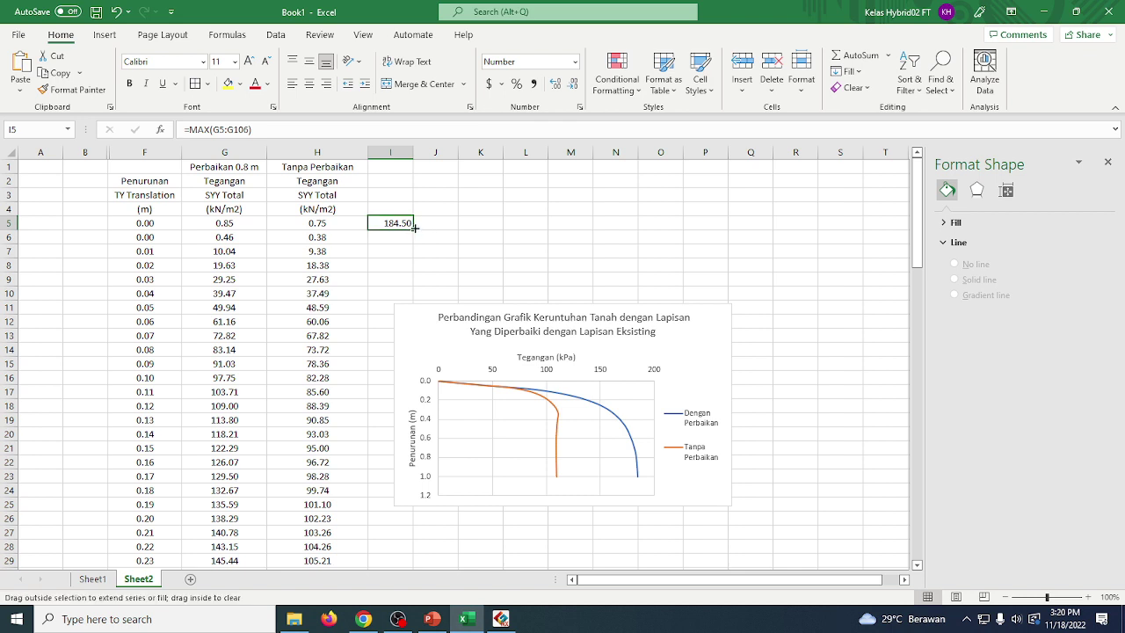
pyautogui.moveTo(414, 227)
pyautogui.mouseDown()
pyautogui.moveTo(452, 227)
pyautogui.moveTo(409, 225)
pyautogui.moveTo(430, 224)
pyautogui.mouseUp()
pyautogui.click(446, 261)
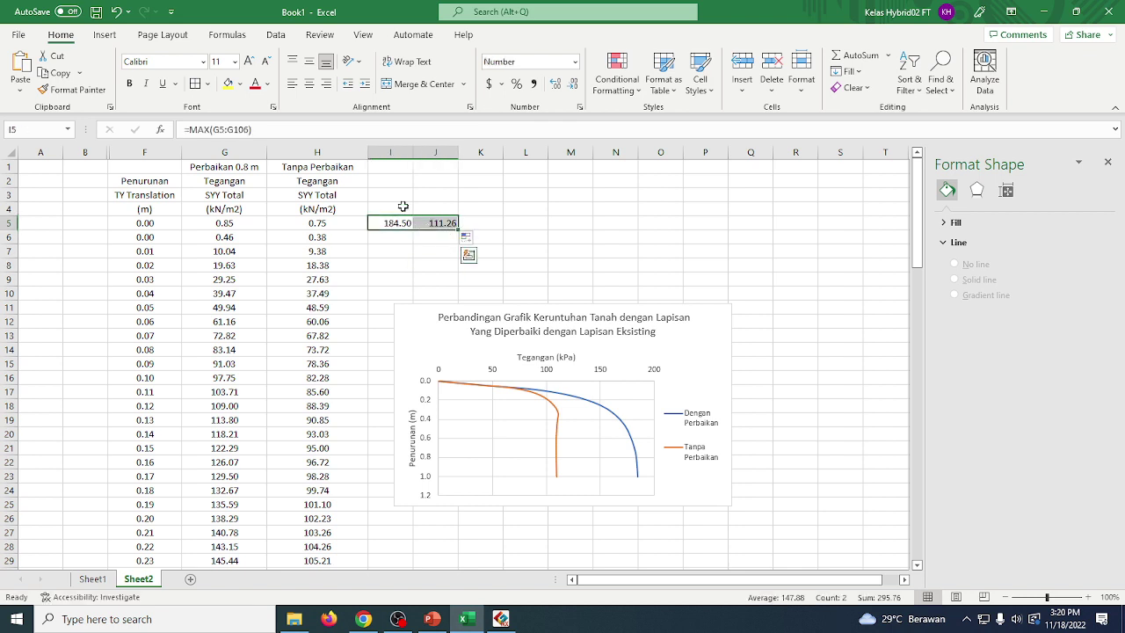
pyautogui.click(309, 85)
pyautogui.click(431, 293)
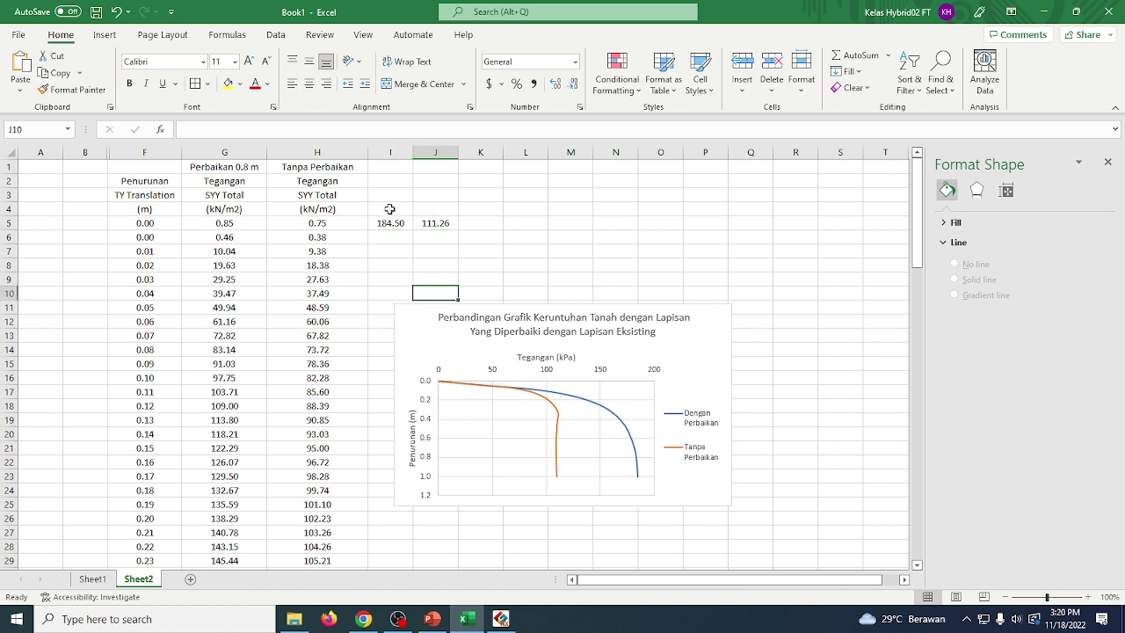
# Widen columns I and J and label the maximum values "Perbaikan" in I4 and "Tanpa Perbaikan" in J4.
pyautogui.click(390, 210)
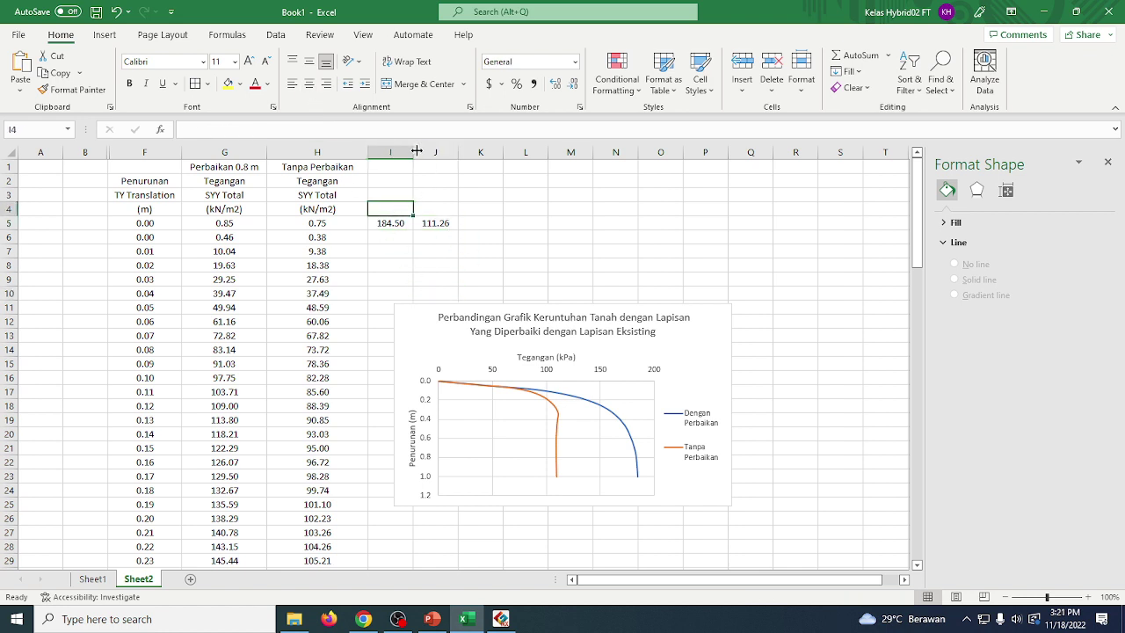
pyautogui.moveTo(413, 153); pyautogui.dragTo(511, 153)
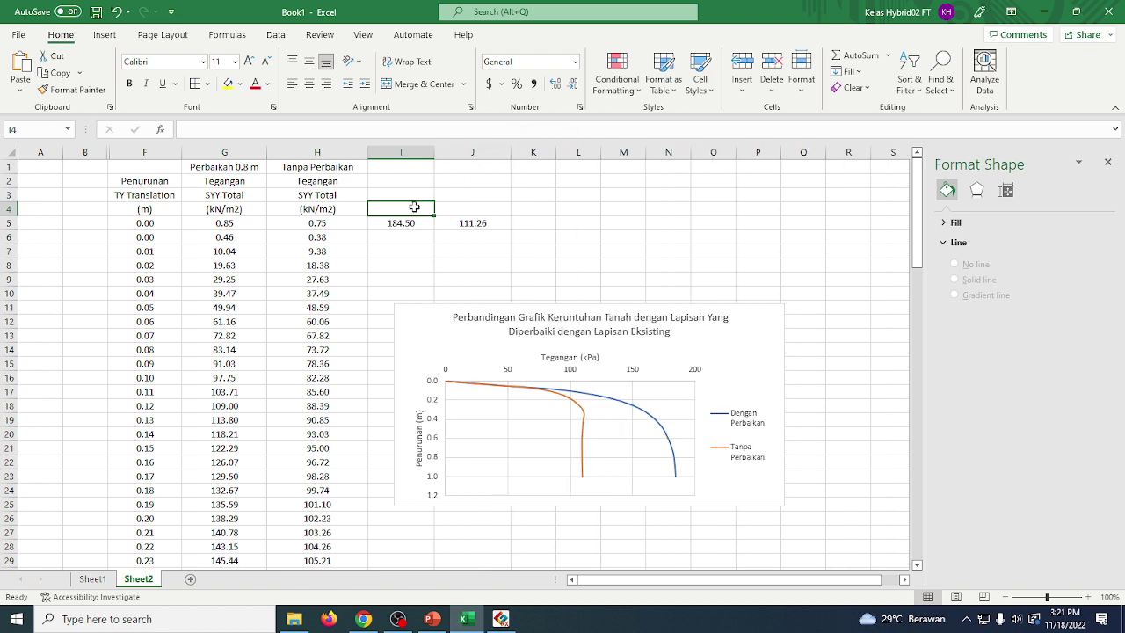
pyautogui.write('D')
pyautogui.write('Perbau')
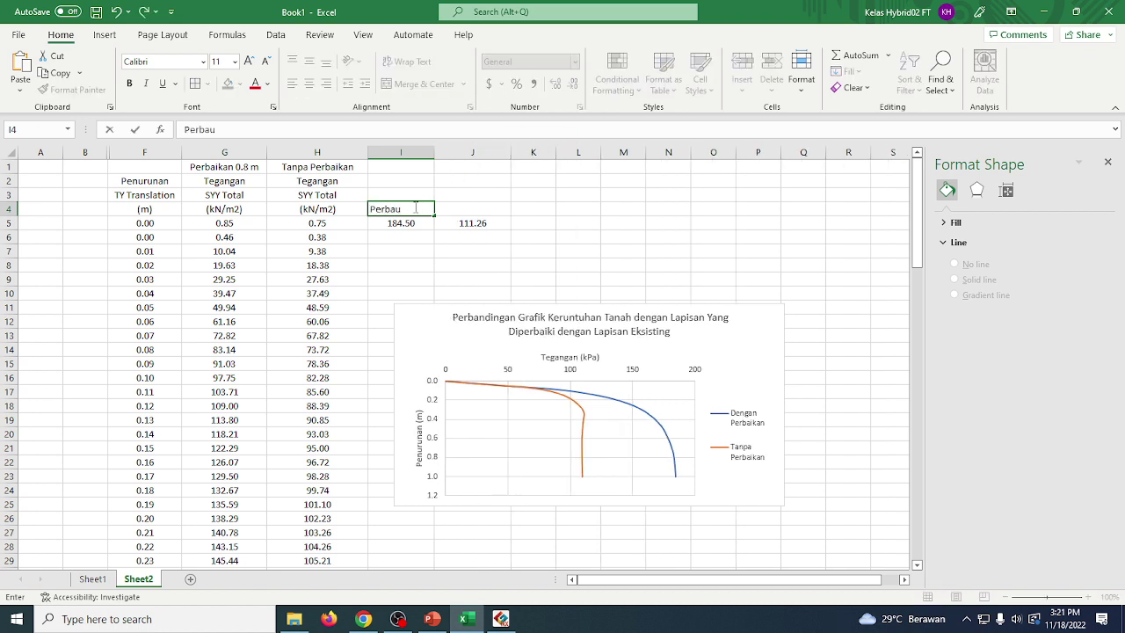
pyautogui.press('BackSpace')
pyautogui.write('ikan')
pyautogui.press('Tab')
pyautogui.write('Tanpa')
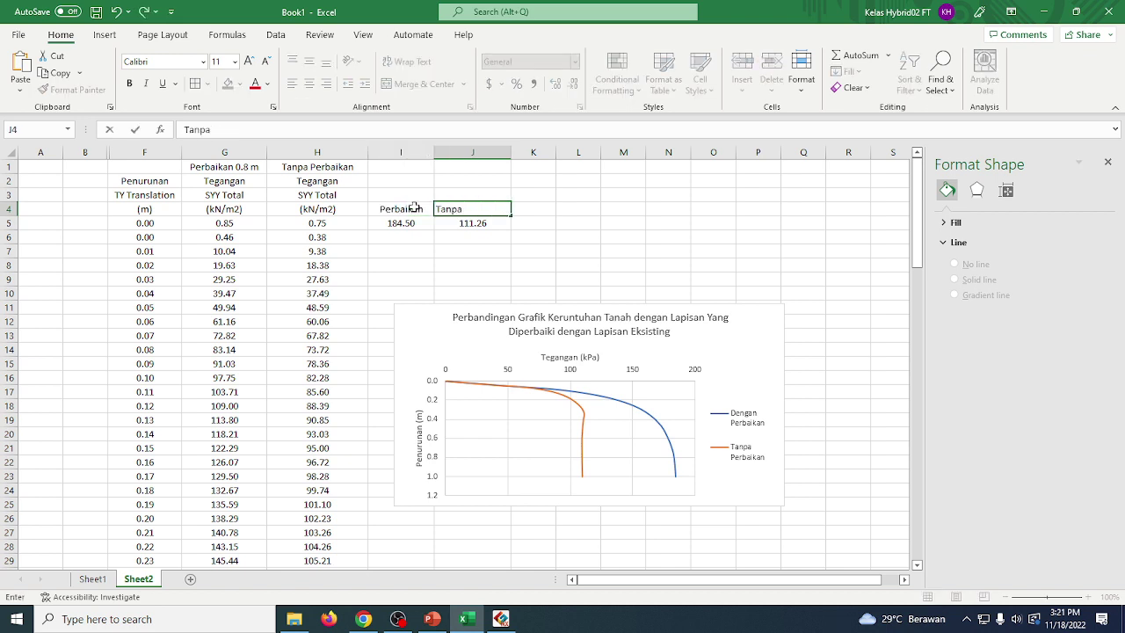
pyautogui.write(' Perbaikan')
pyautogui.press('Return')
pyautogui.moveTo(414, 207); pyautogui.dragTo(452, 209)
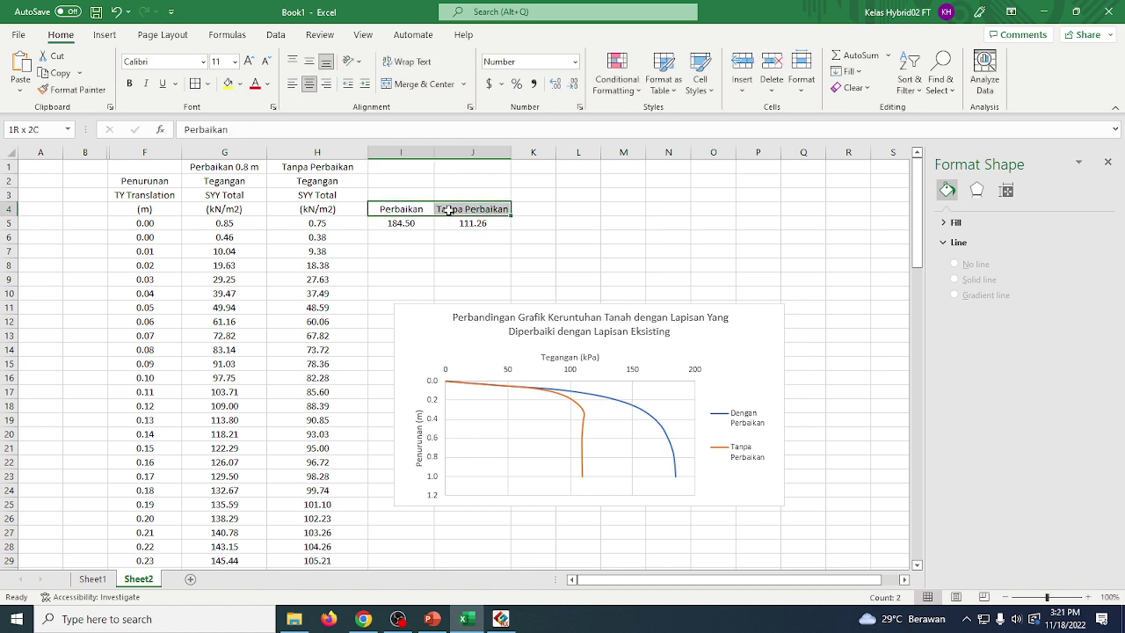
pyautogui.click(590, 262)
# Enter the unit "kPa" in cell K5 beside the maximum stresses.
pyautogui.click(518, 224)
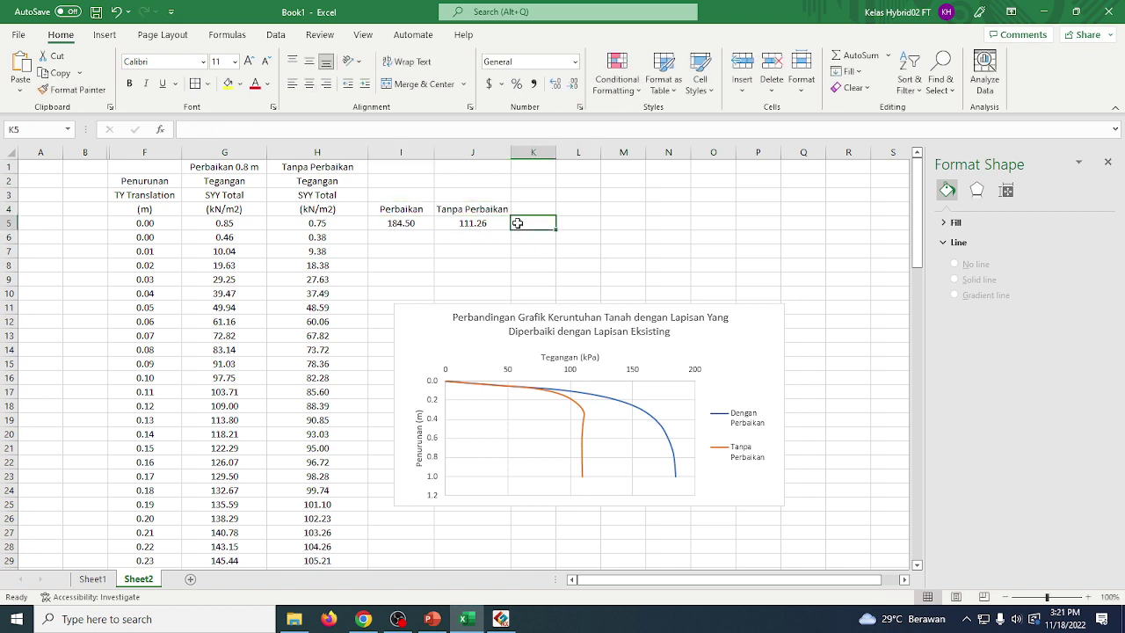
pyautogui.write('kPa')
pyautogui.press('Return')
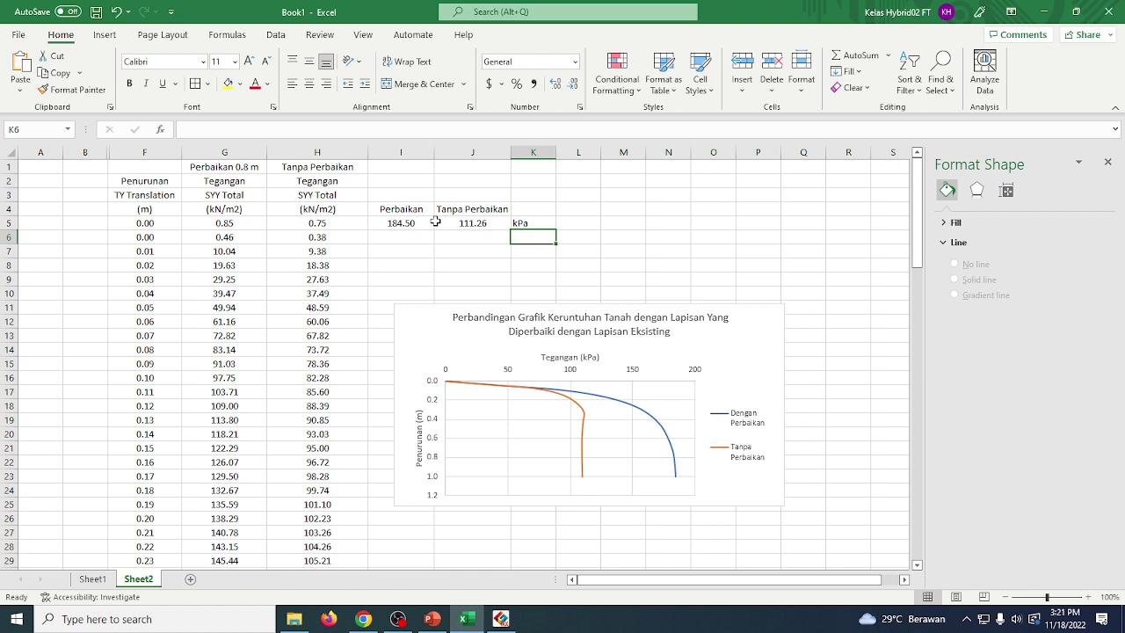
pyautogui.click(655, 262)
pyautogui.scroll(-2, 642, 243)
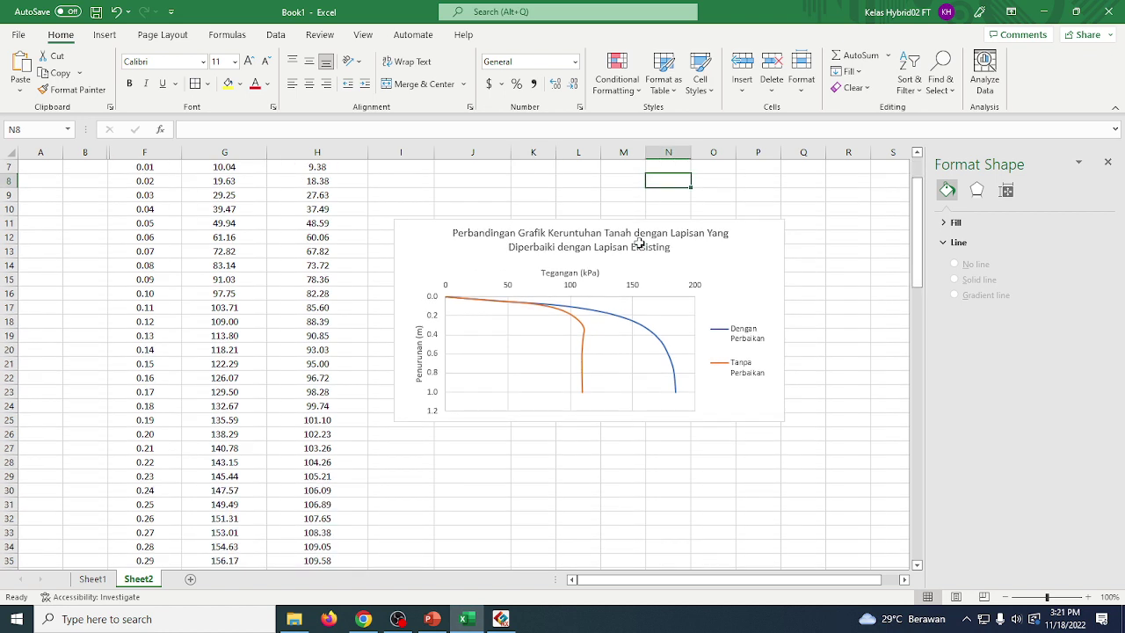
pyautogui.scroll(2, 639, 242)
pyautogui.click(635, 210)
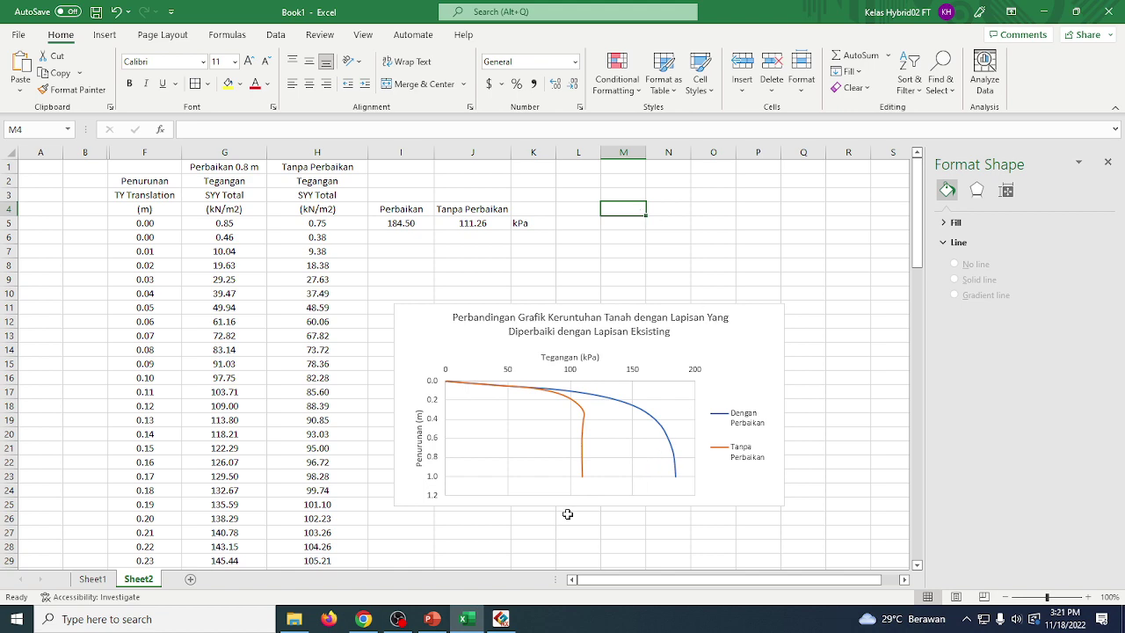
# Switch to GTS NX, show the shallow foundation model and return it from results to preprocessing mode.
pyautogui.click(501, 619)
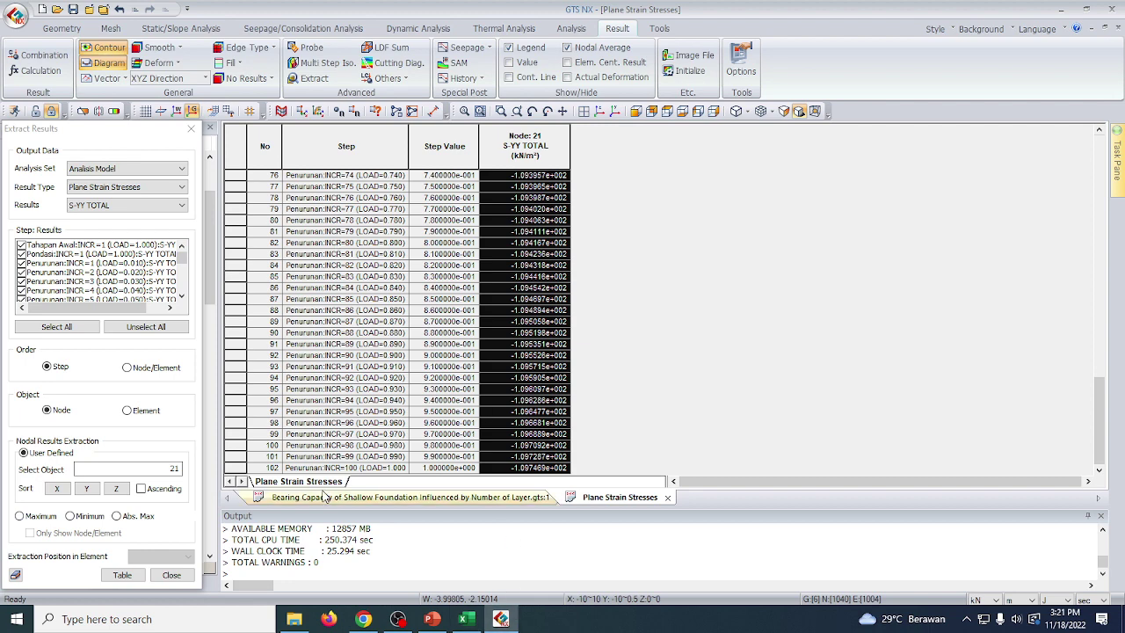
pyautogui.click(326, 497)
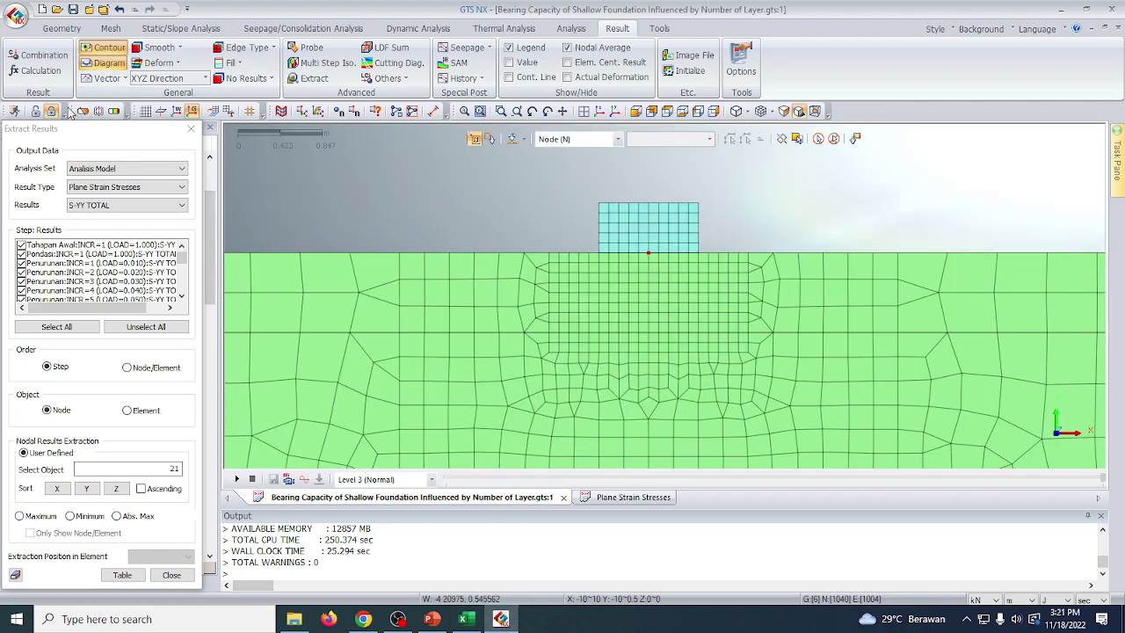
pyautogui.click(36, 112)
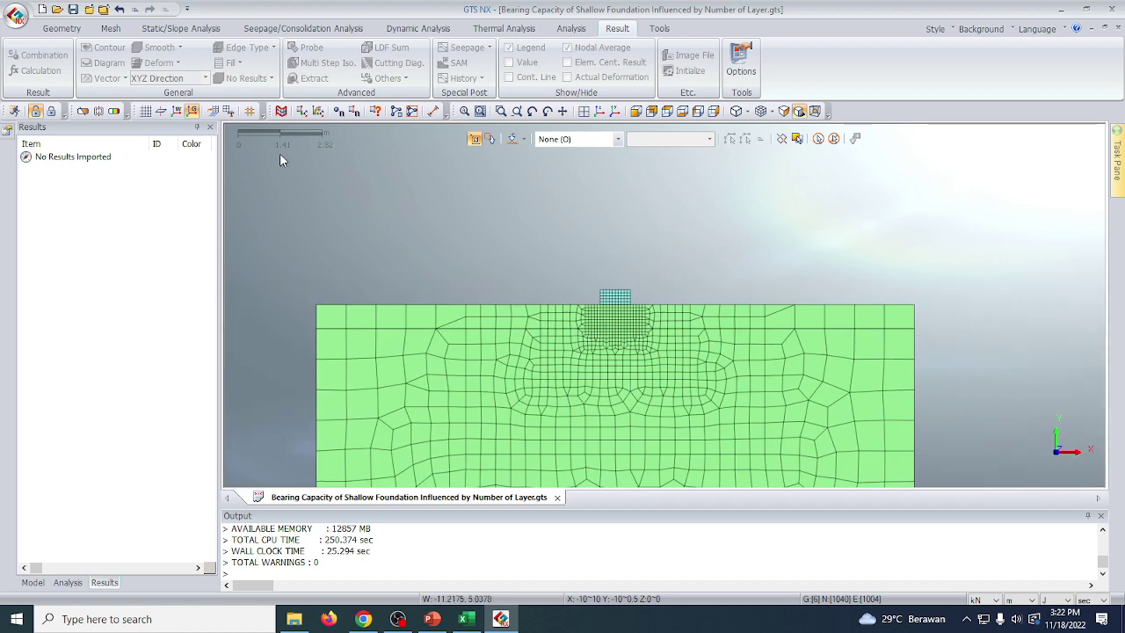
# Draw a horizontal 2D line below the foundation across the full width of the soil model.
pyautogui.click(61, 28)
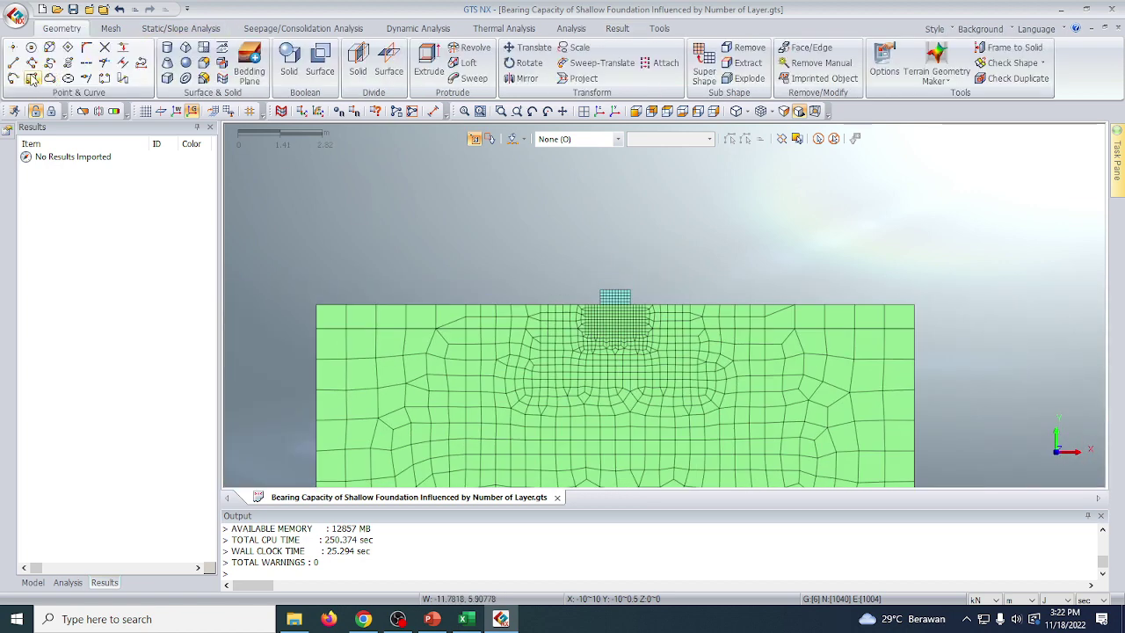
pyautogui.click(13, 62)
pyautogui.click(316, 360)
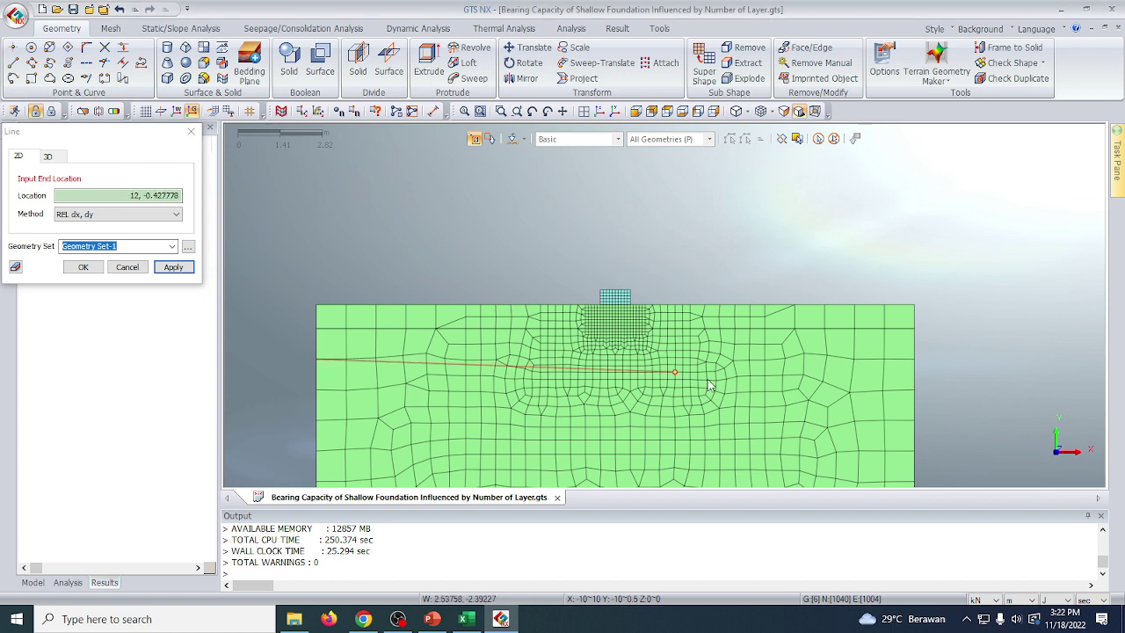
pyautogui.click(914, 358)
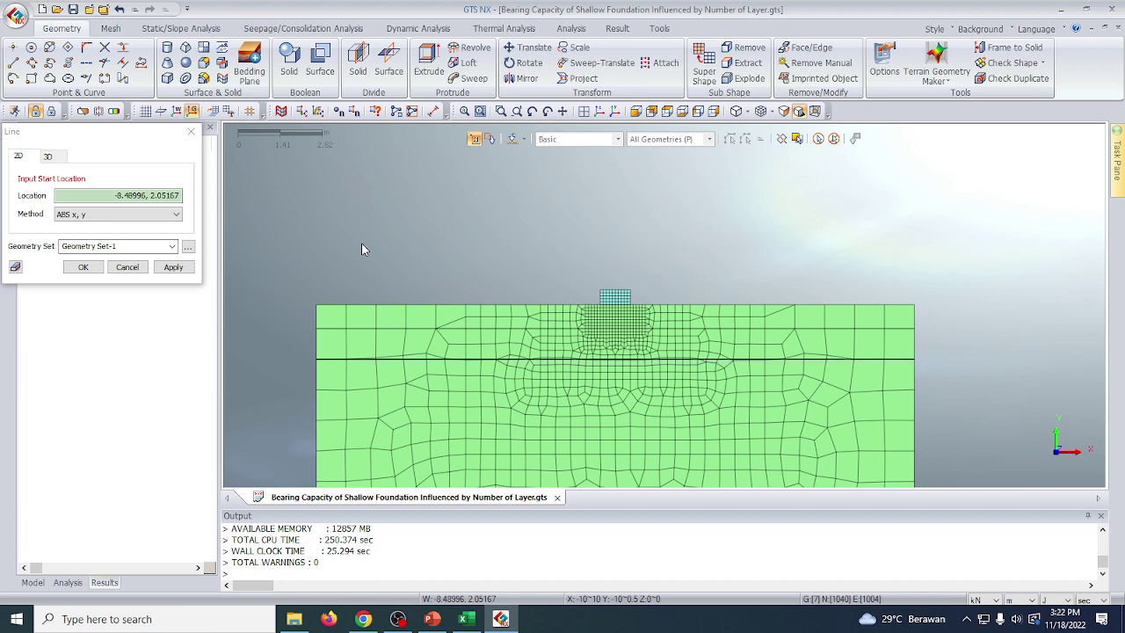
# Switch back to Excel and move the chart up to just below the maximum stress values.
pyautogui.click(465, 619)
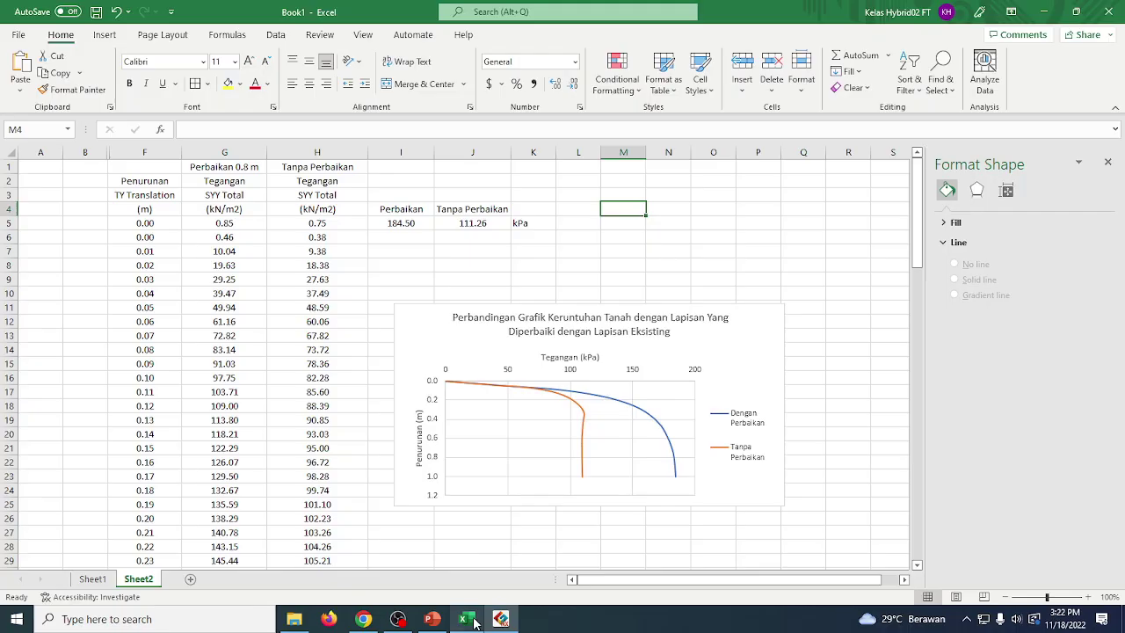
pyautogui.moveTo(412, 316); pyautogui.dragTo(394, 253)
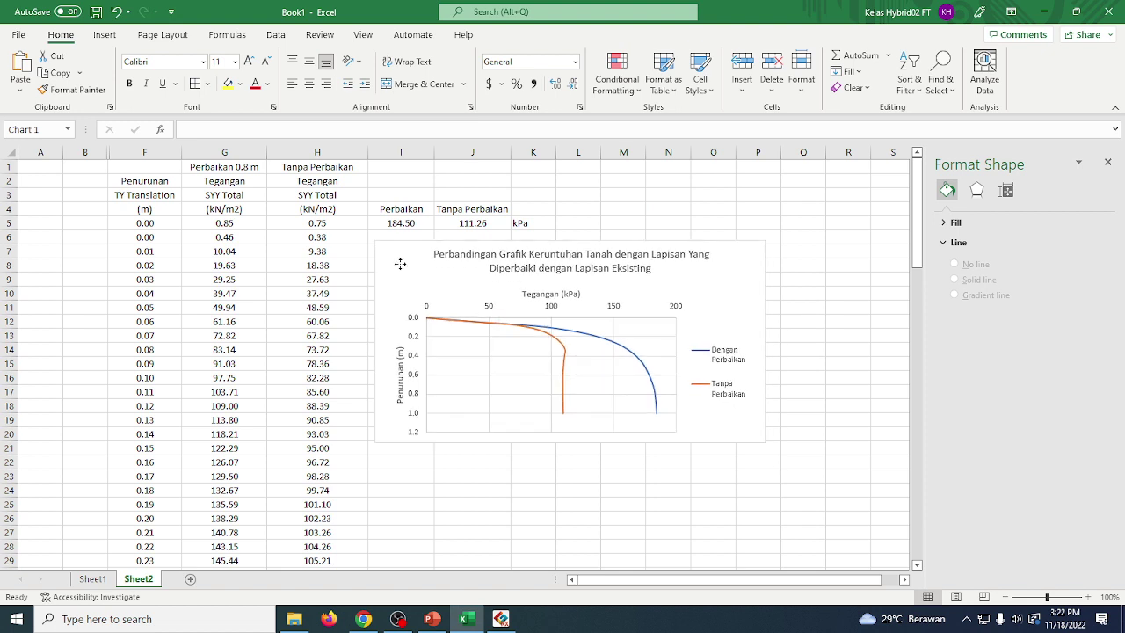
pyautogui.click(472, 489)
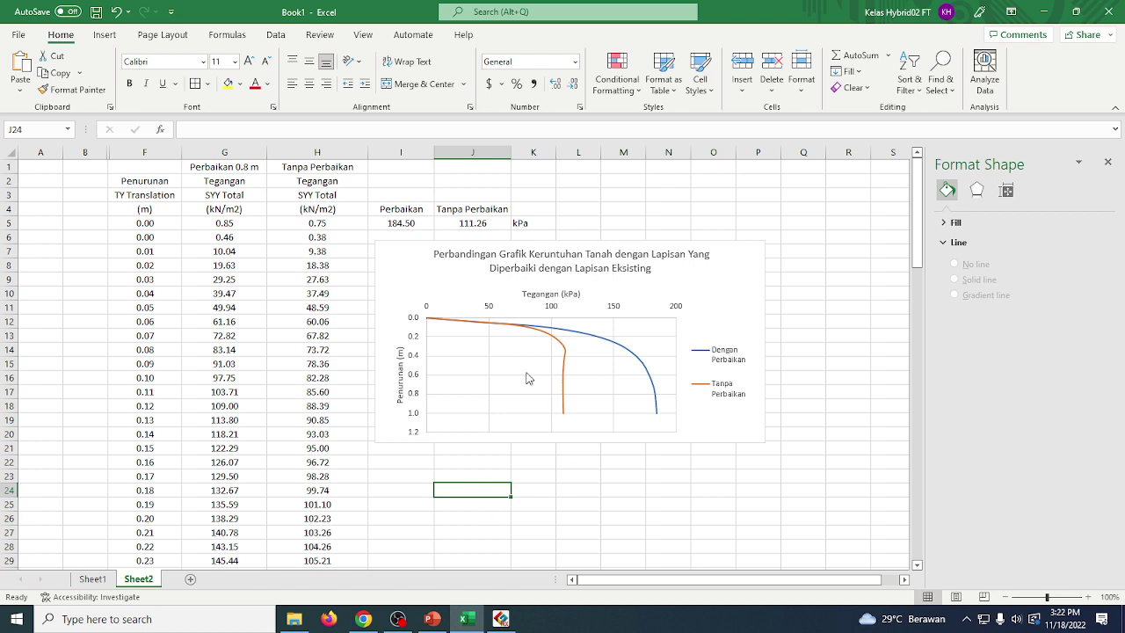
pyautogui.click(398, 618)
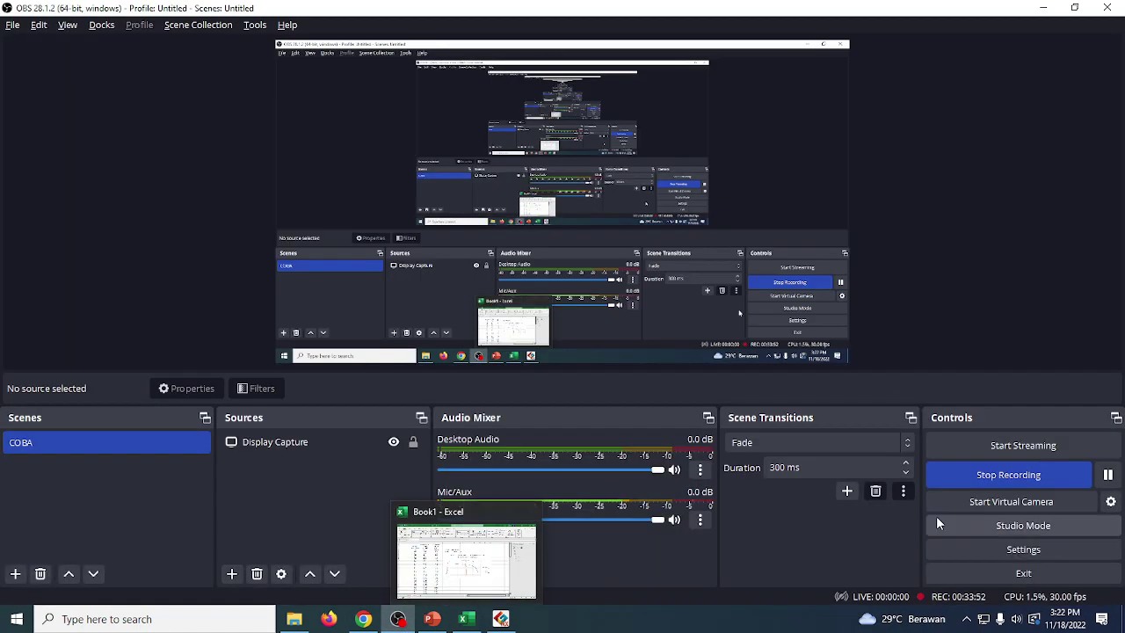